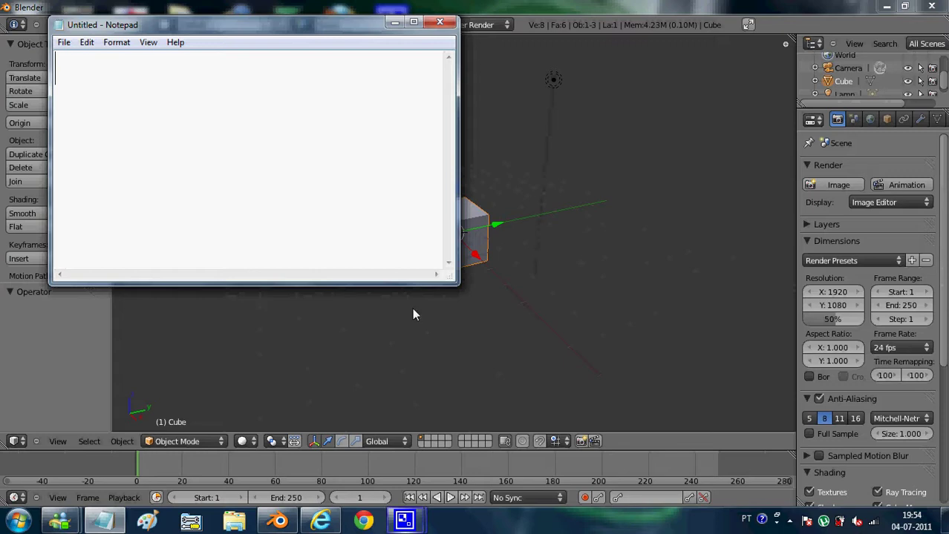
Type 'HI today i'll do my second blender tutorial' in Notepad and select the line.
{"action": "left_click", "coordinate": [395, 23]}
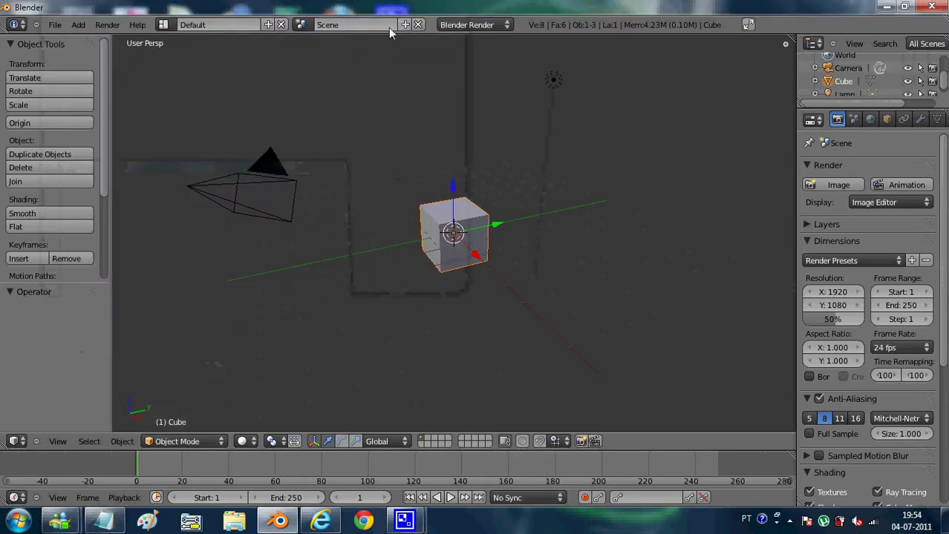
{"action": "left_click", "coordinate": [115, 524]}
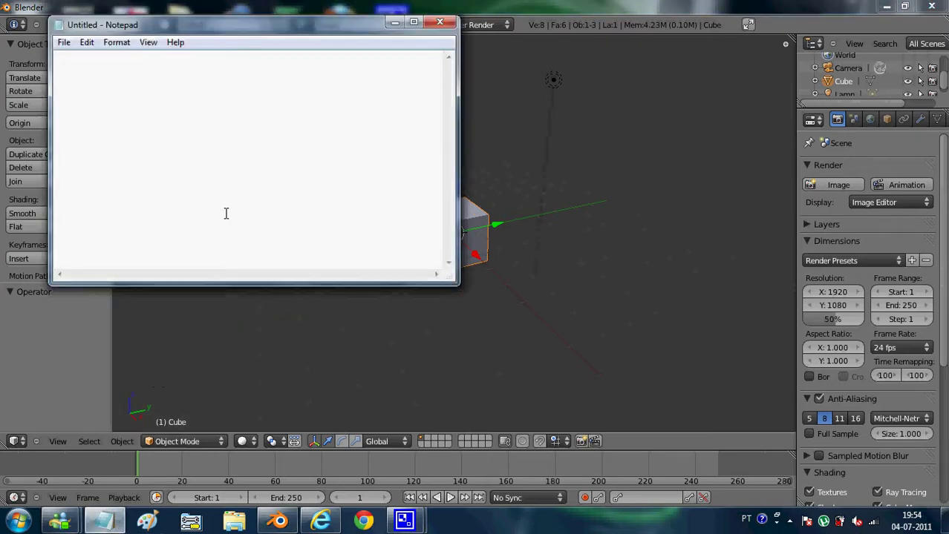
{"action": "type", "text": "HI"}
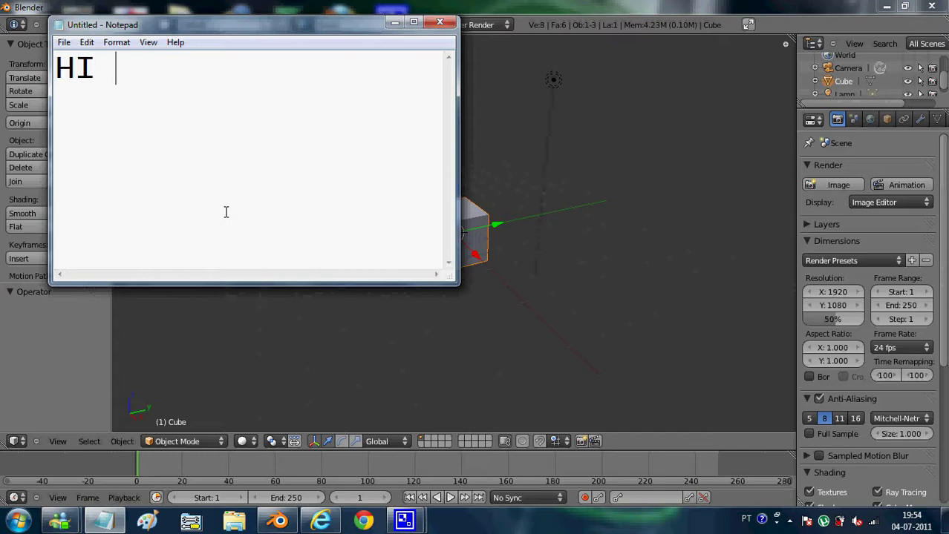
{"action": "type", "text": "today i"}
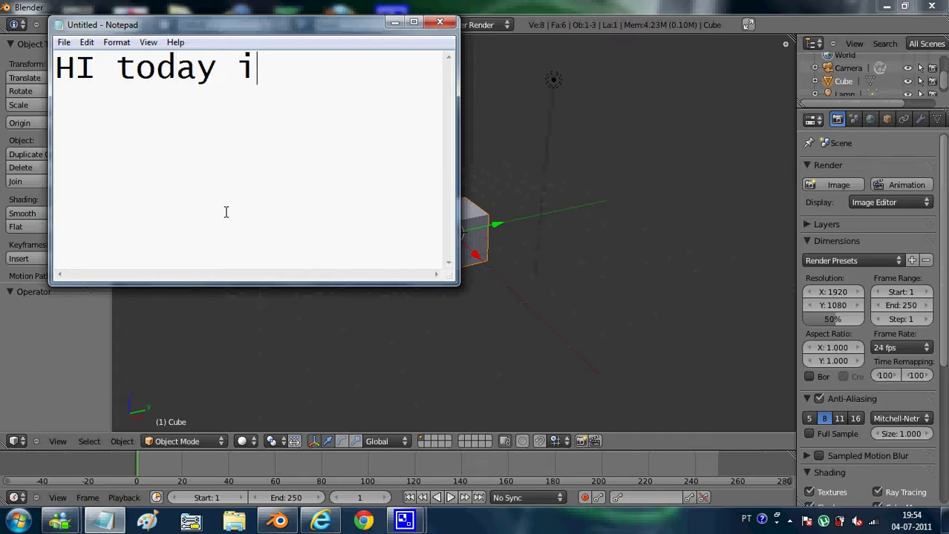
{"action": "type", "text": "'ll do"}
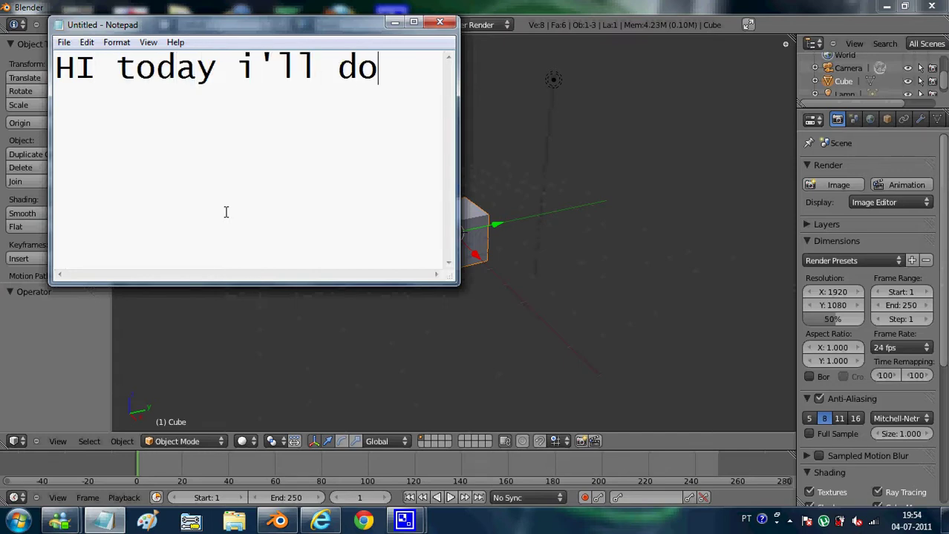
{"action": "type", "text": " my seco"}
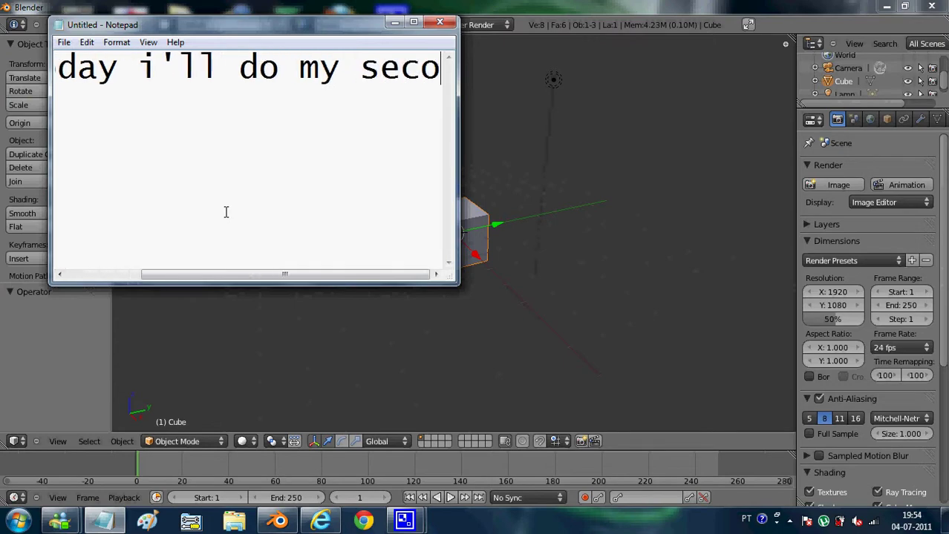
{"action": "type", "text": "nf"}
{"action": "key", "text": "BackSpace"}
{"action": "type", "text": "d "}
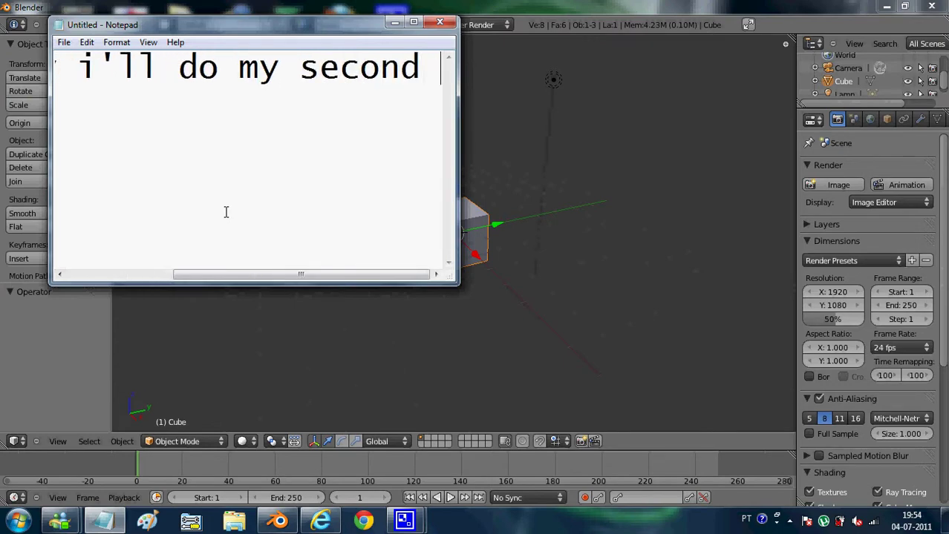
{"action": "type", "text": "blender tu"}
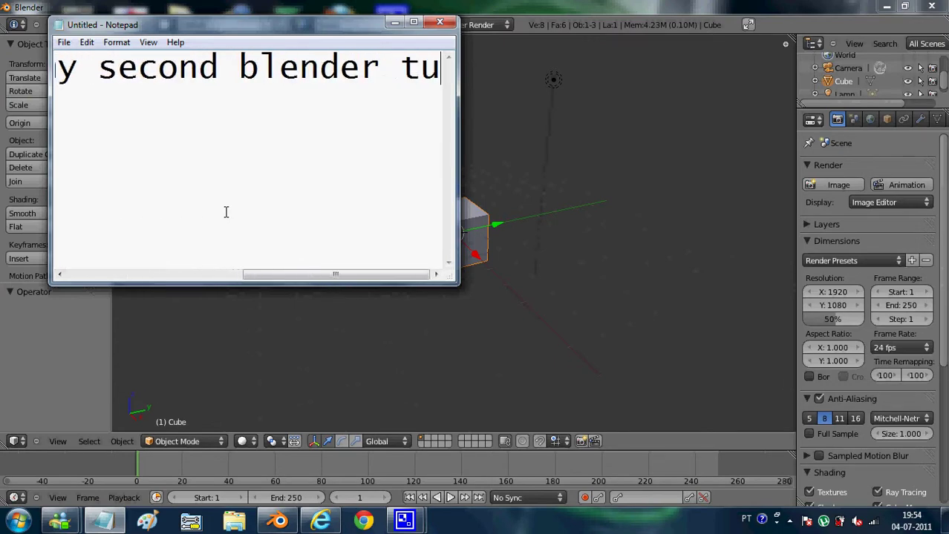
{"action": "type", "text": "torial"}
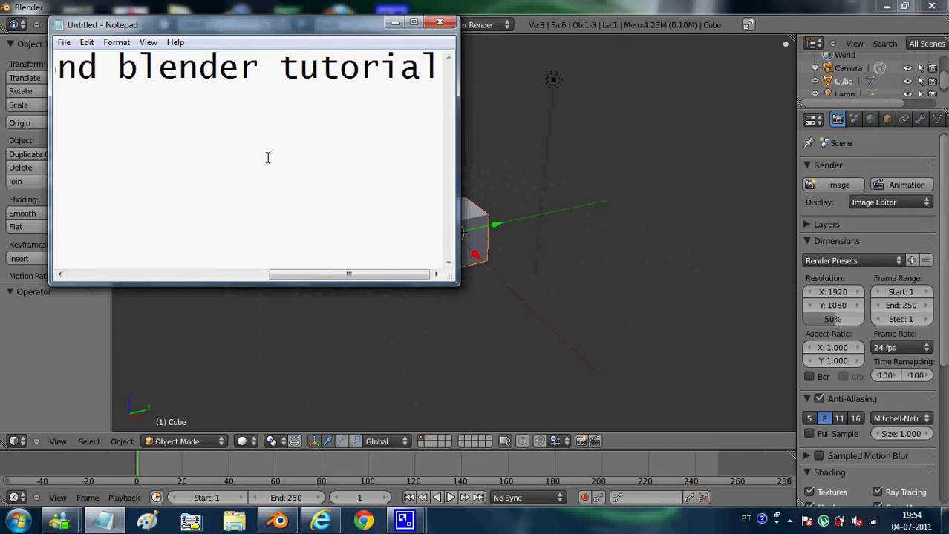
{"action": "mouse_move", "coordinate": [439, 67]}
{"action": "left_mouse_down"}
{"action": "mouse_move", "coordinate": [256, 91]}
{"action": "mouse_move", "coordinate": [58, 68]}
{"action": "left_mouse_up"}
Replace the note with 'it's an weapon modeling tutorial for beginner users'.
{"action": "key", "text": "BackSpace"}
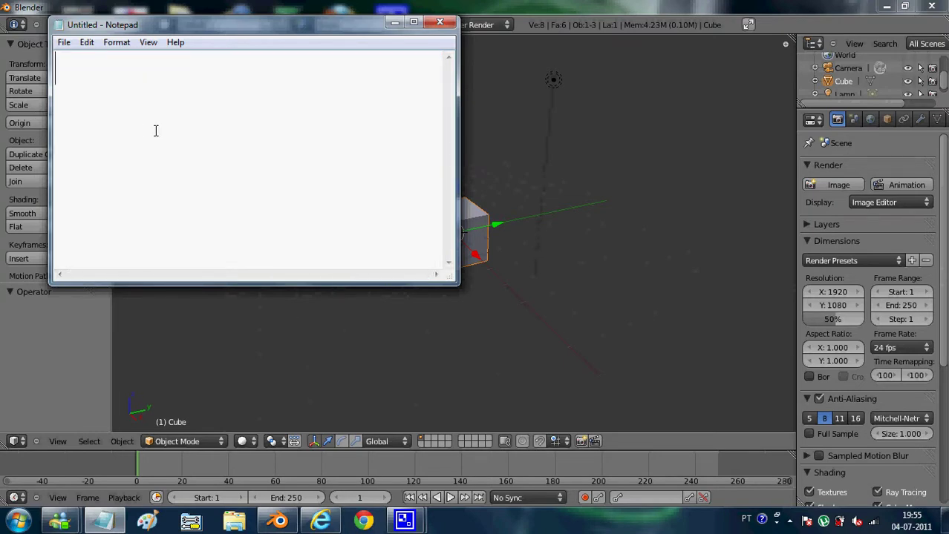
{"action": "type", "text": "it's an "}
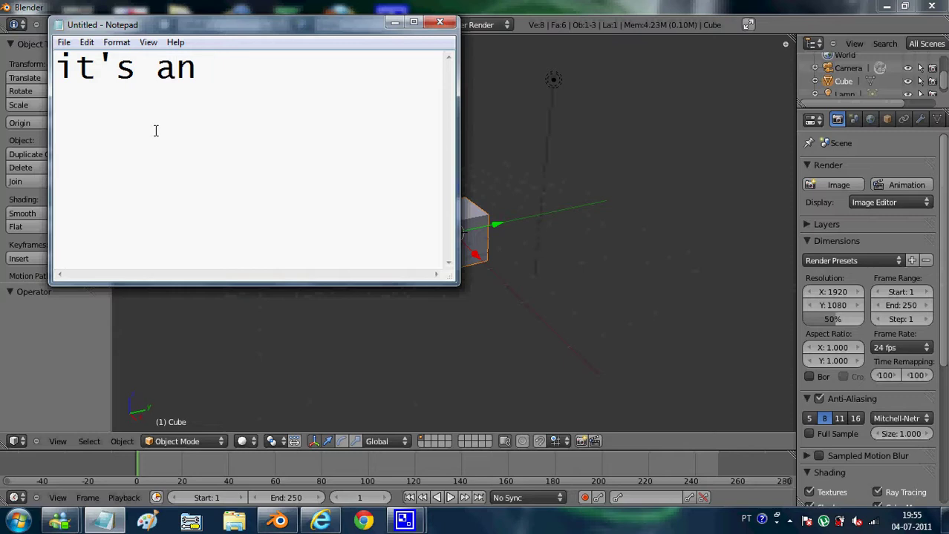
{"action": "type", "text": "wea"}
{"action": "key", "text": "BackSpace"}
{"action": "type", "text": "eap"}
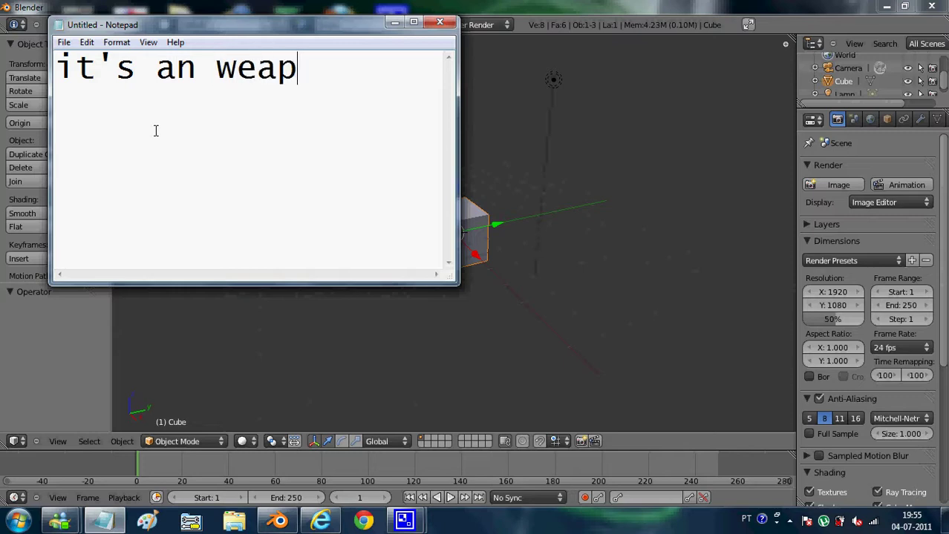
{"action": "type", "text": "on m"}
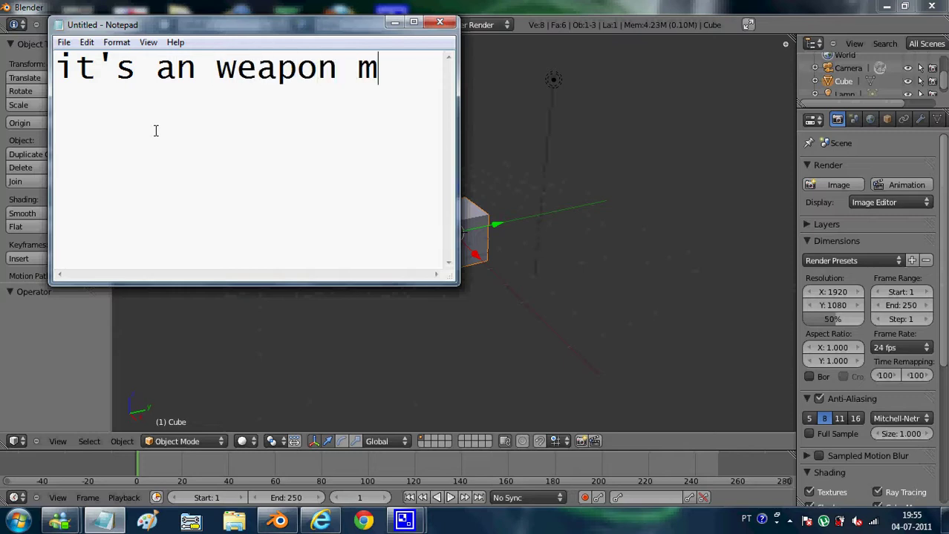
{"action": "type", "text": "odeli"}
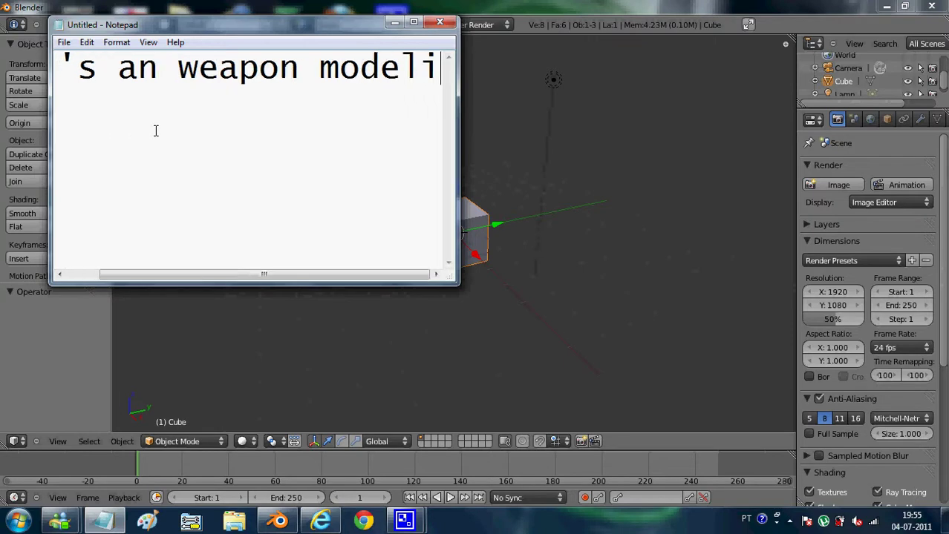
{"action": "type", "text": "ng tutorial"}
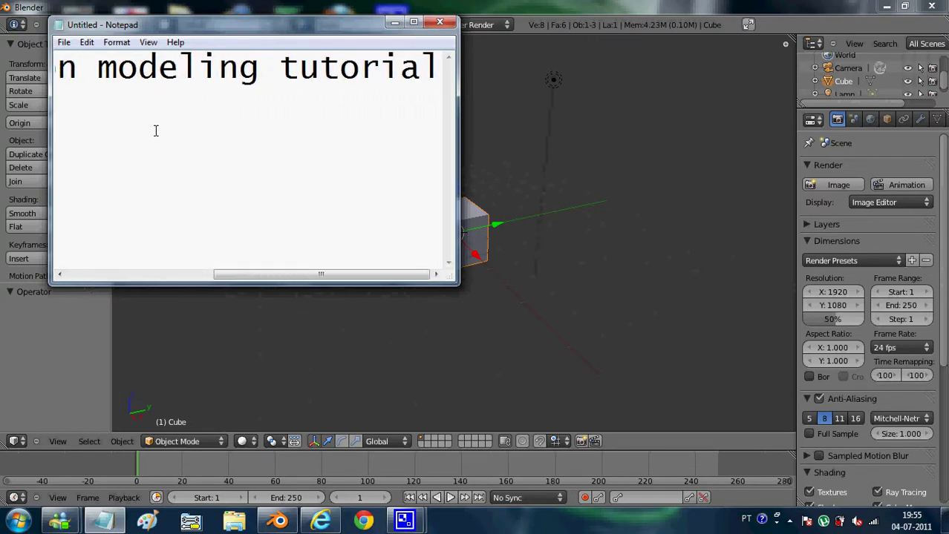
{"action": "type", "text": " for be"}
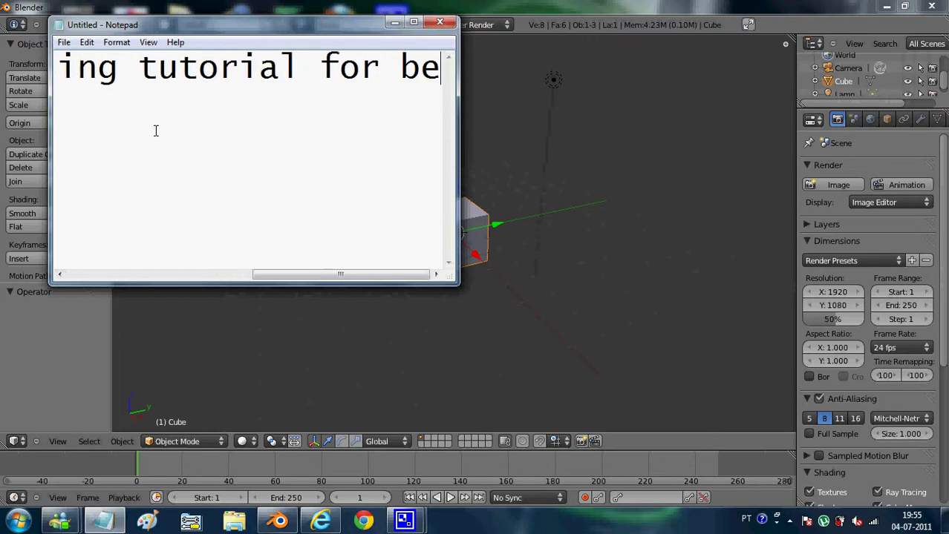
{"action": "type", "text": "ginner to a"}
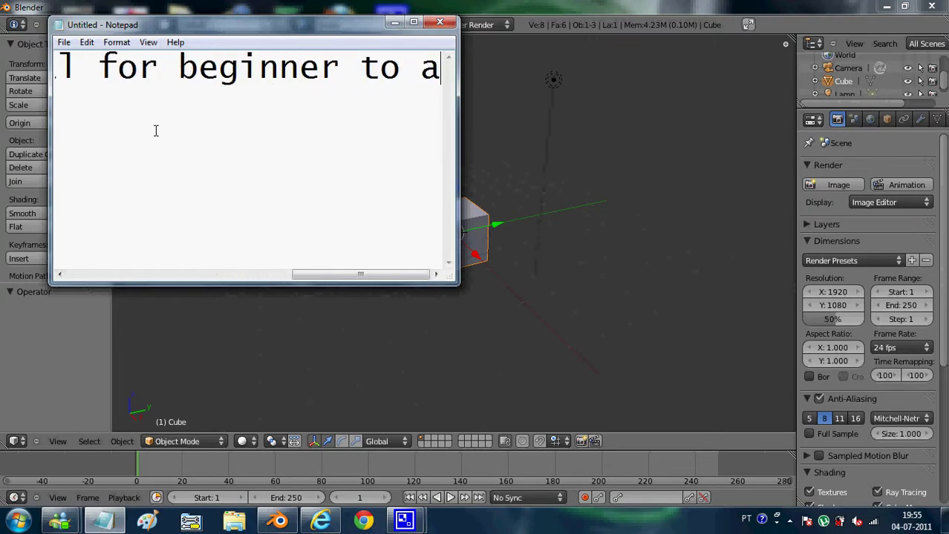
{"action": "type", "text": "fvac"}
{"action": "key", "text": "BackSpace"}
{"action": "key", "text": "BackSpace"}
{"action": "key", "text": "BackSpace"}
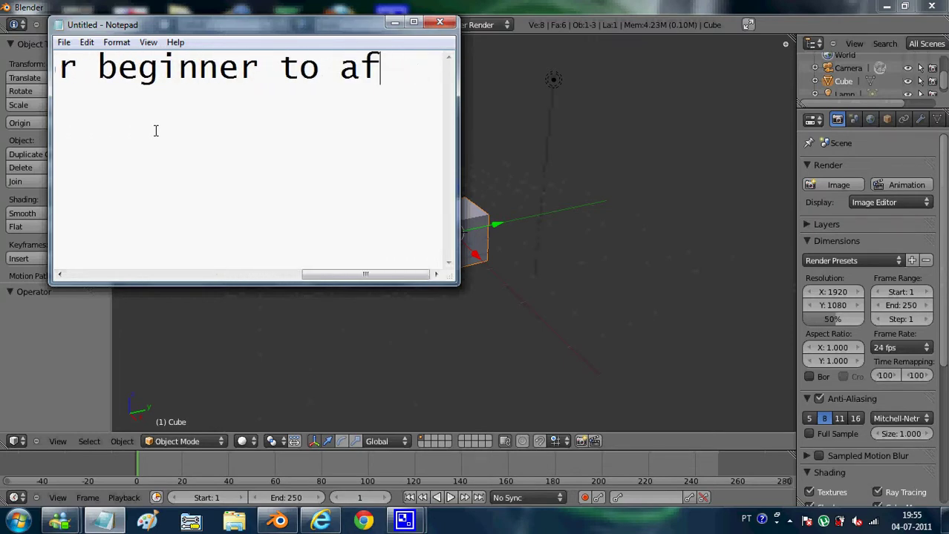
{"action": "key", "text": "BackSpace"}
{"action": "type", "text": "dc"}
{"action": "key", "text": "BackSpace"}
{"action": "type", "text": "vn"}
{"action": "key", "text": "BackSpace"}
{"action": "key", "text": "BackSpace"}
{"action": "key", "text": "BackSpace"}
{"action": "key", "text": "BackSpace"}
{"action": "key", "text": "BackSpace"}
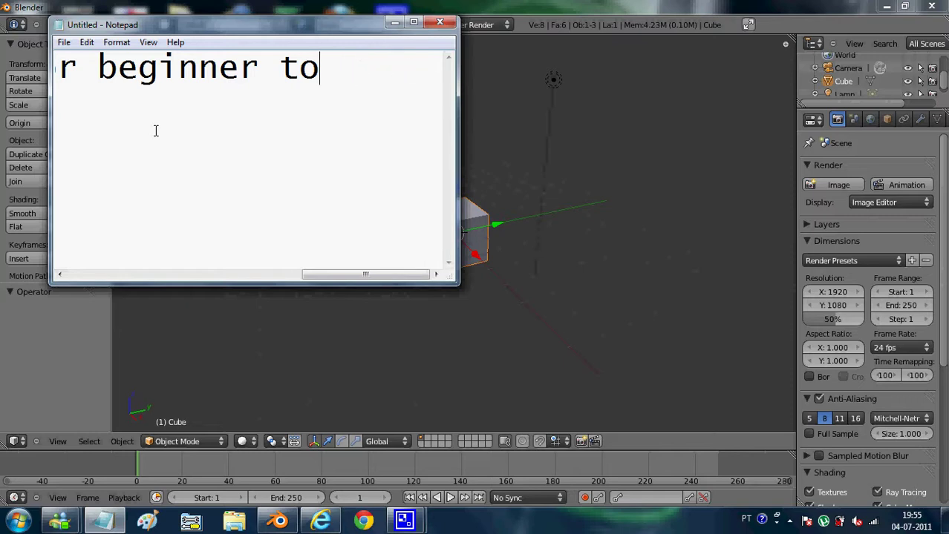
{"action": "key", "text": "BackSpace"}
{"action": "key", "text": "BackSpace"}
{"action": "type", "text": "use"}
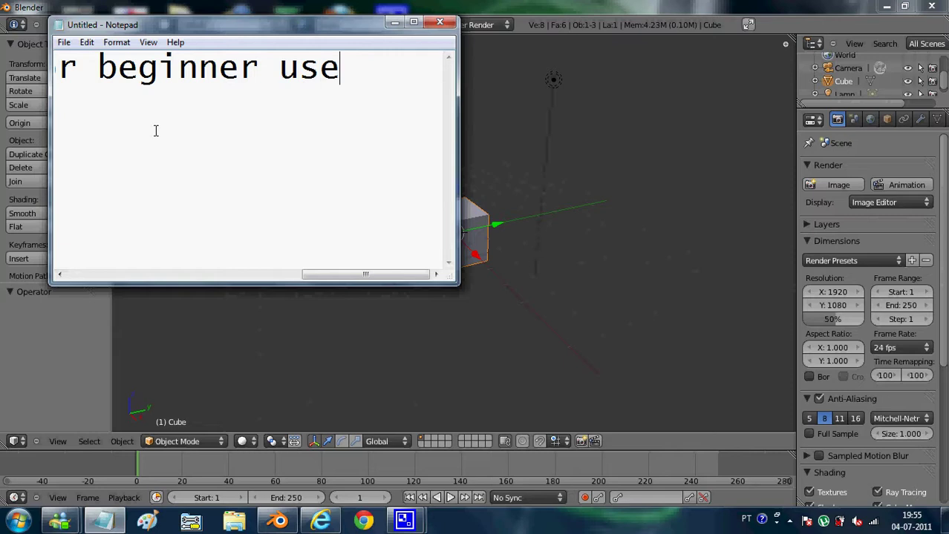
{"action": "type", "text": "rs"}
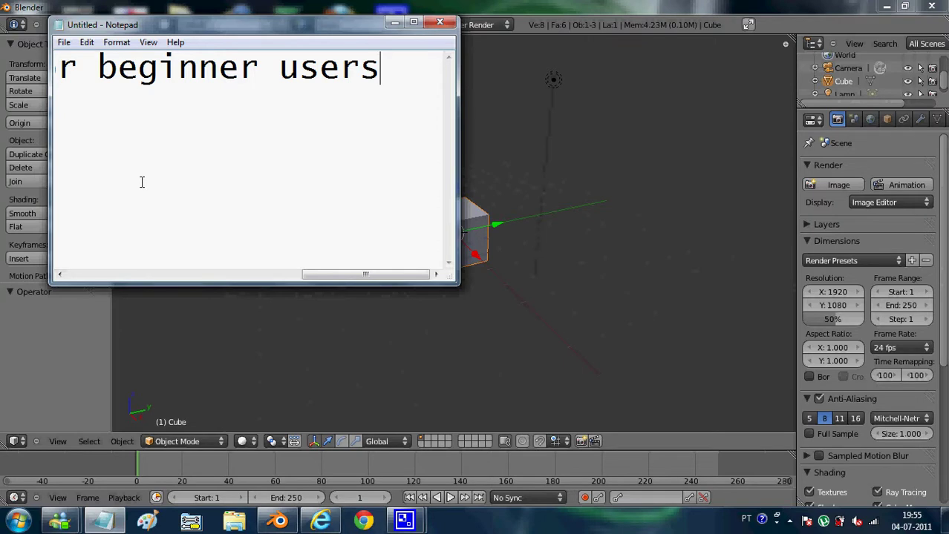
Add a second line reading 'the advanced tut will be in the next one'.
{"action": "key", "text": "Return"}
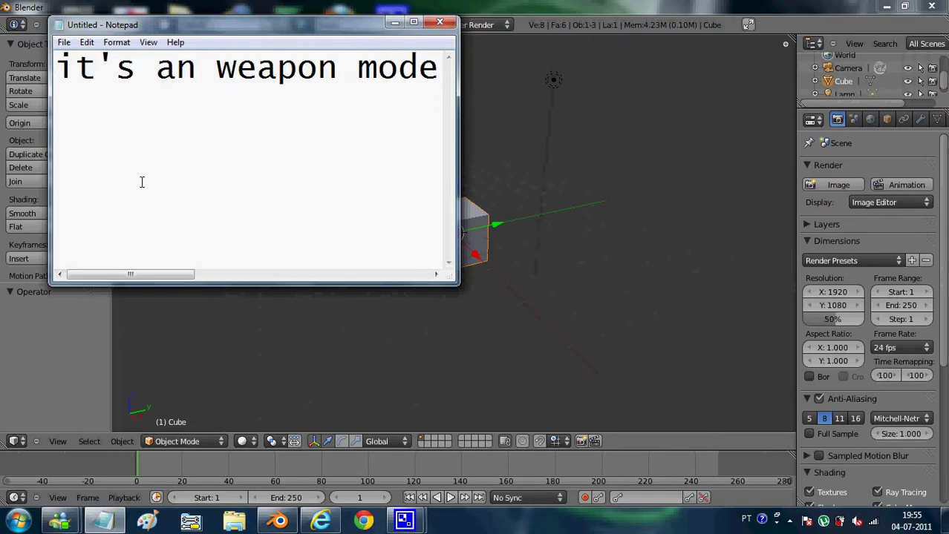
{"action": "type", "text": "the "}
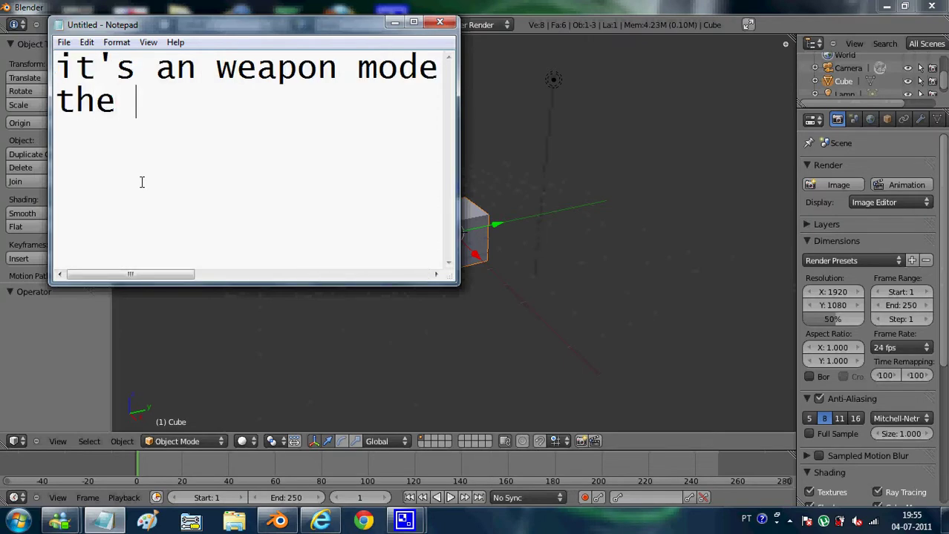
{"action": "type", "text": "advance"}
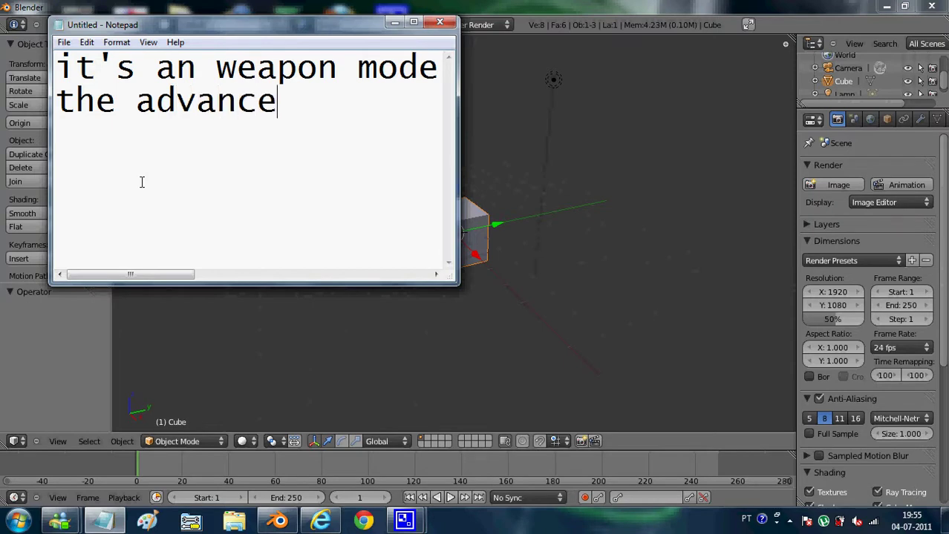
{"action": "type", "text": "d tut "}
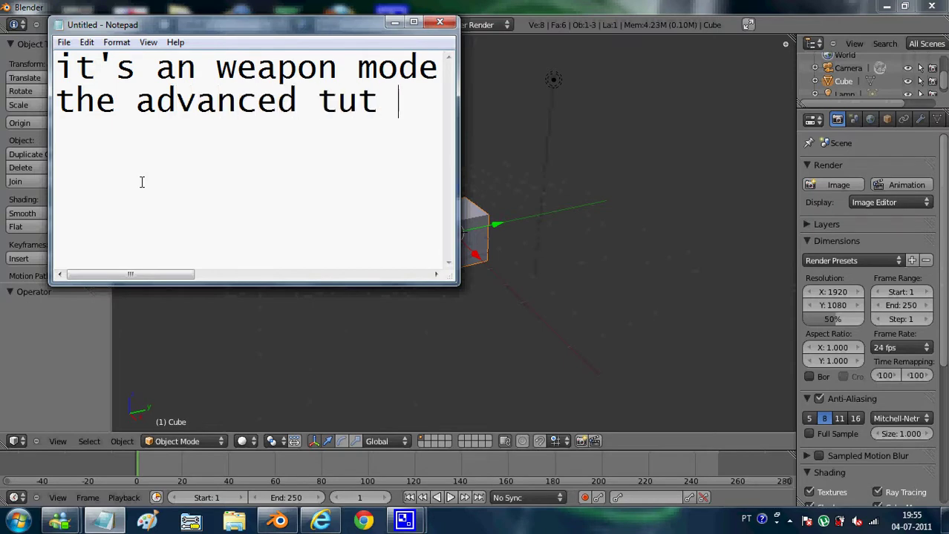
{"action": "type", "text": "will bbe"}
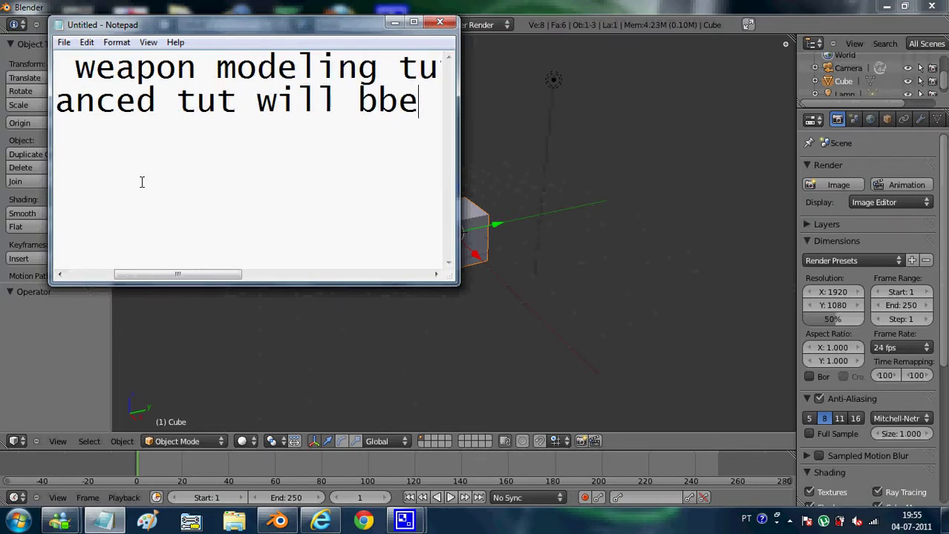
{"action": "key", "text": "BackSpace"}
{"action": "key", "text": "BackSpace"}
{"action": "type", "text": "e"}
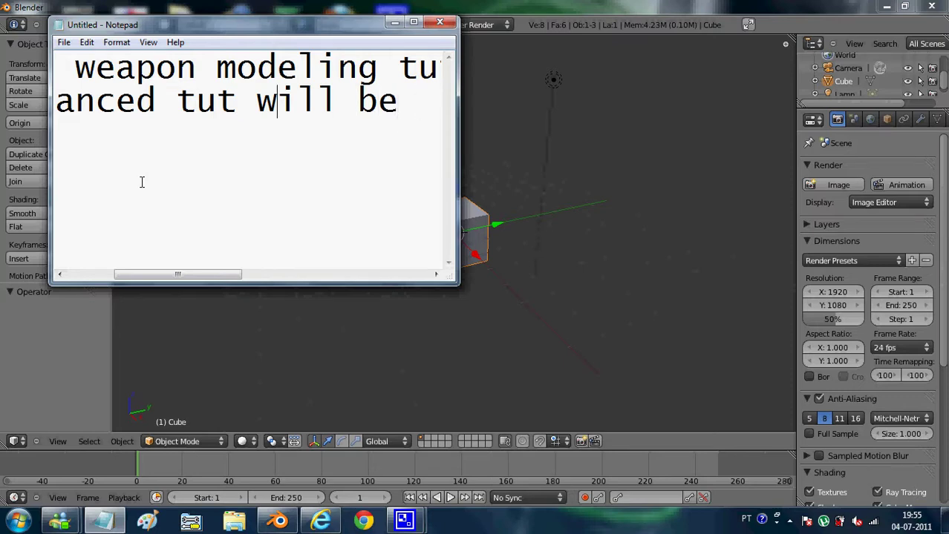
{"action": "key", "text": "Left"}
{"action": "key", "text": "Left"}
{"action": "key", "text": "Left"}
{"action": "key", "text": "Right"}
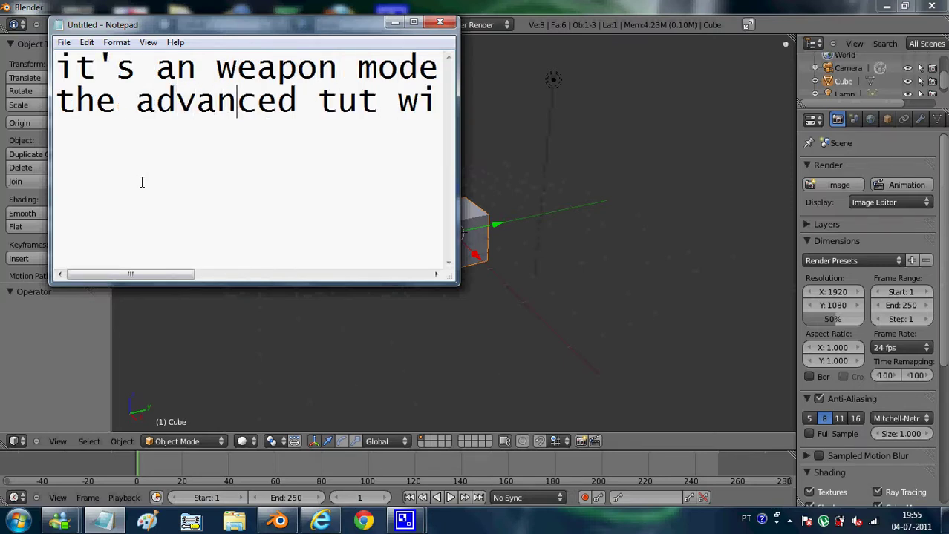
{"action": "key", "text": "End"}
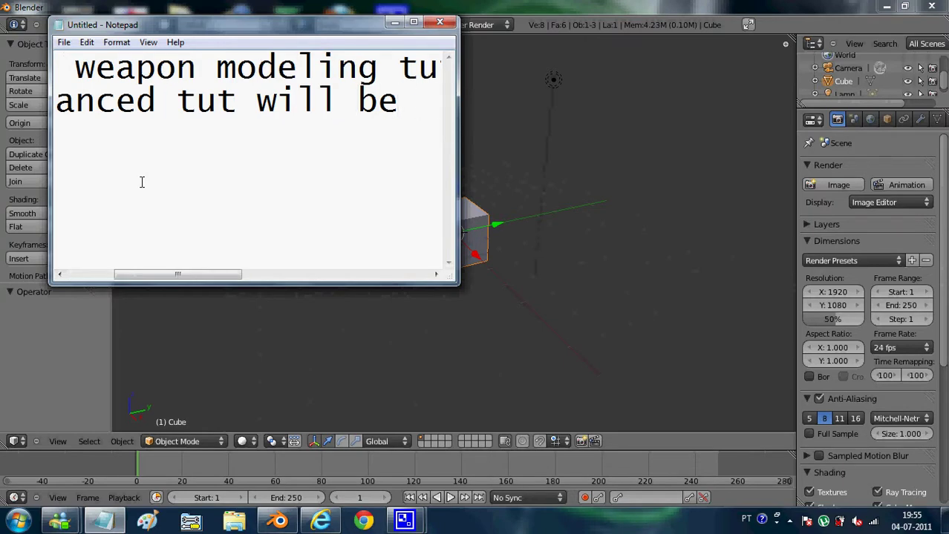
{"action": "type", "text": "in the"}
{"action": "key", "text": "BackSpace"}
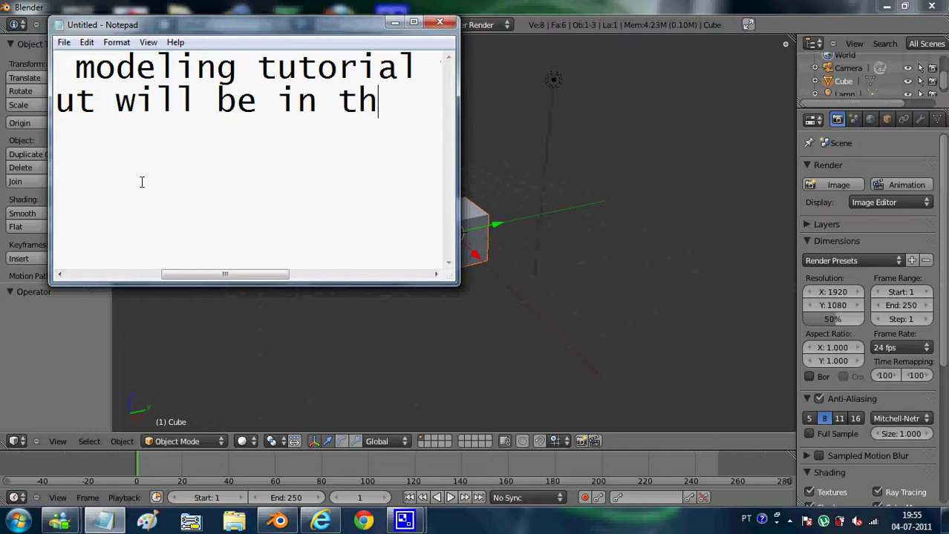
{"action": "type", "text": "e next "}
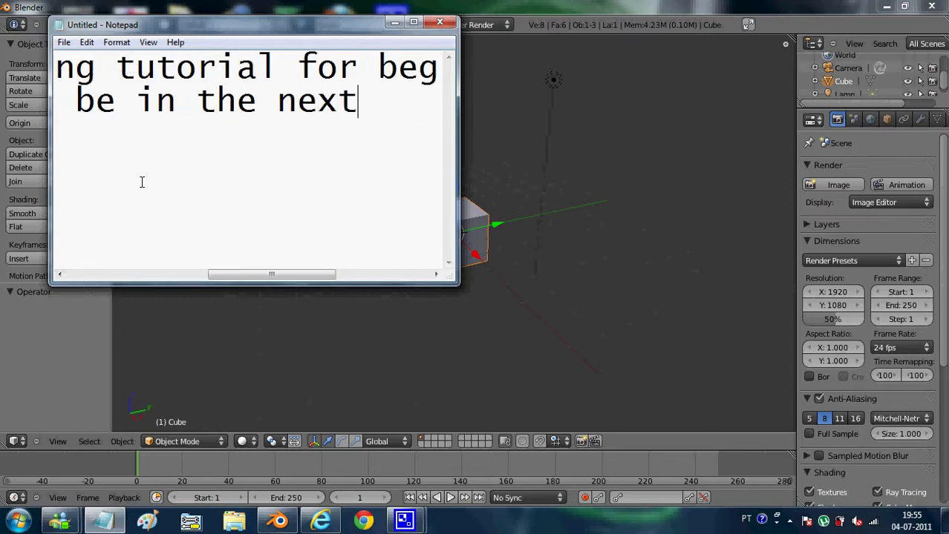
{"action": "type", "text": "on"}
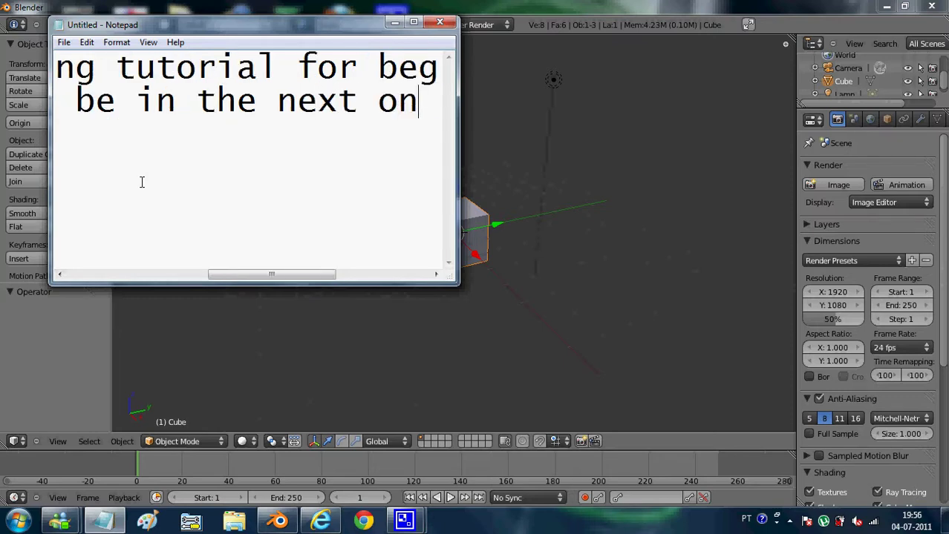
{"action": "type", "text": "e"}
Replace the note text with 'okay let's begin with the default cube'.
{"action": "mouse_move", "coordinate": [377, 114]}
{"action": "left_mouse_down"}
{"action": "mouse_move", "coordinate": [251, 39]}
{"action": "mouse_move", "coordinate": [59, 41]}
{"action": "left_mouse_up"}
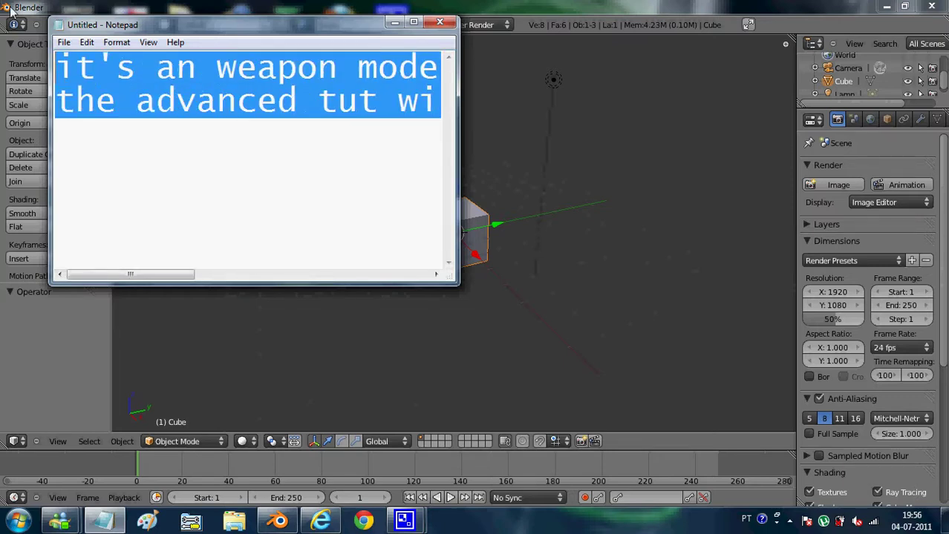
{"action": "type", "text": "okay "}
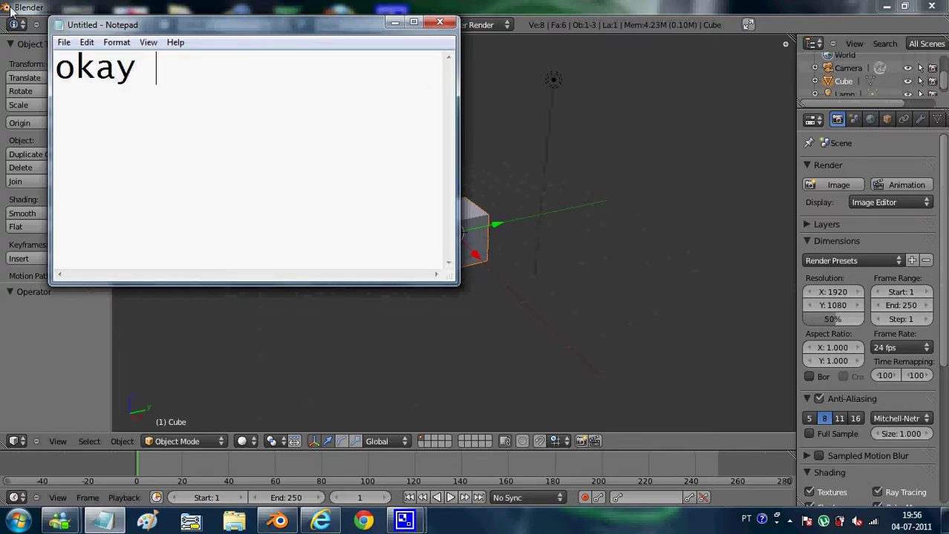
{"action": "type", "text": "let's b"}
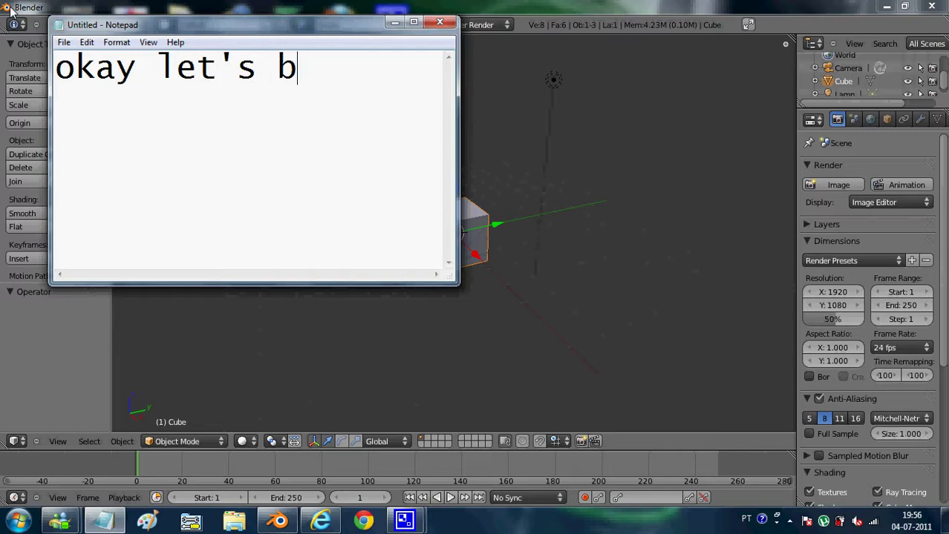
{"action": "type", "text": "igj"}
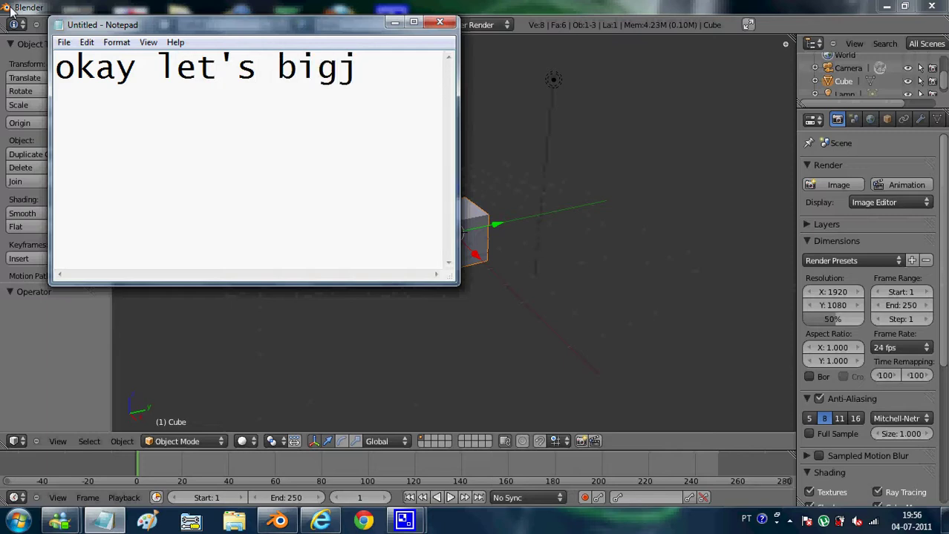
{"action": "key", "text": "BackSpace"}
{"action": "key", "text": "BackSpace"}
{"action": "key", "text": "BackSpace"}
{"action": "type", "text": "eg"}
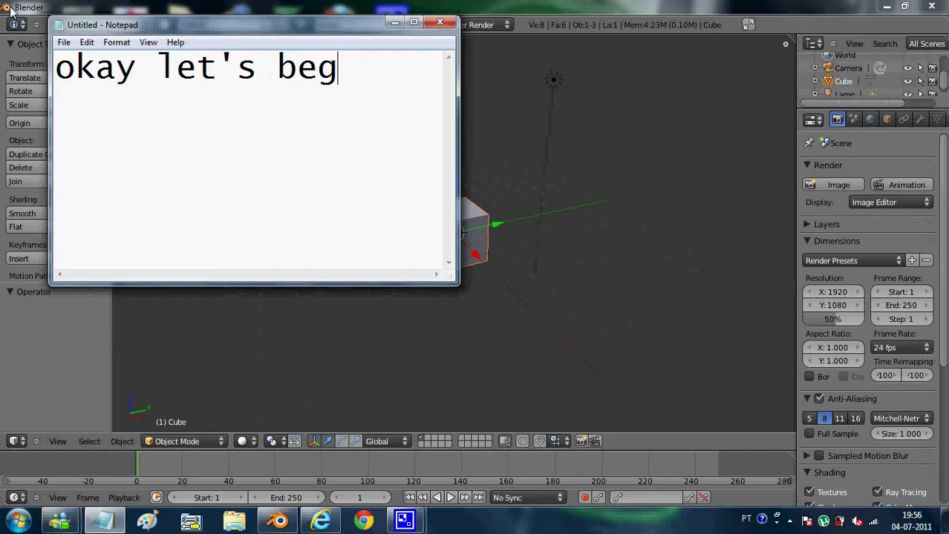
{"action": "type", "text": "in w"}
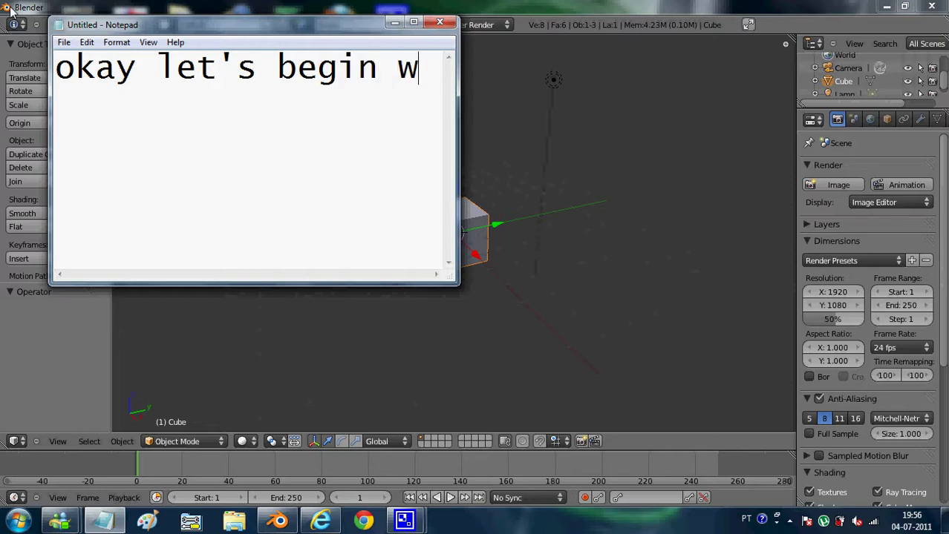
{"action": "type", "text": "ith th"}
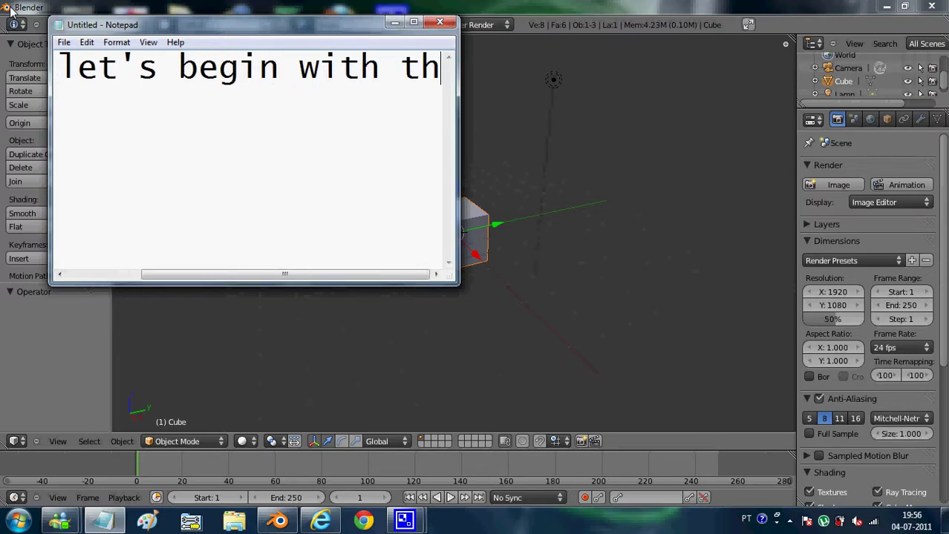
{"action": "key", "text": "BackSpace"}
{"action": "type", "text": "e d"}
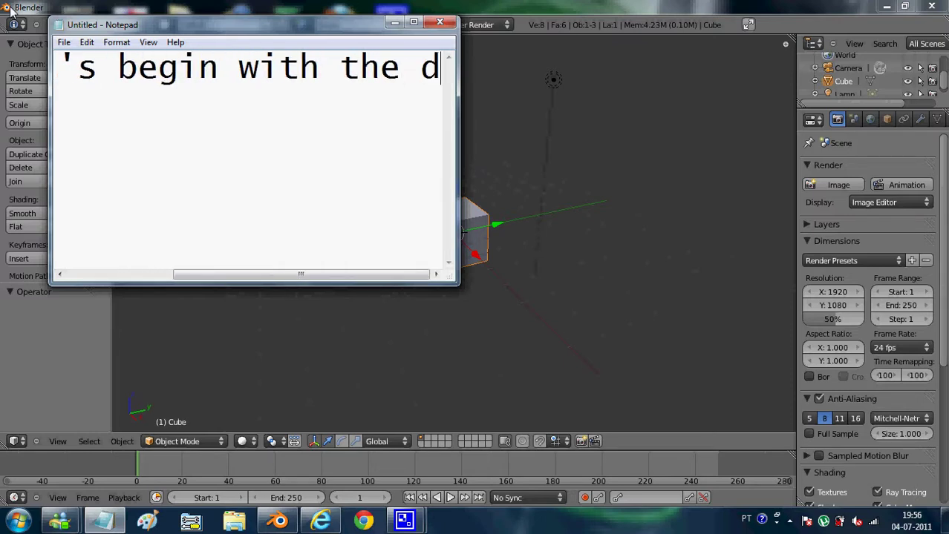
{"action": "type", "text": "efault cu"}
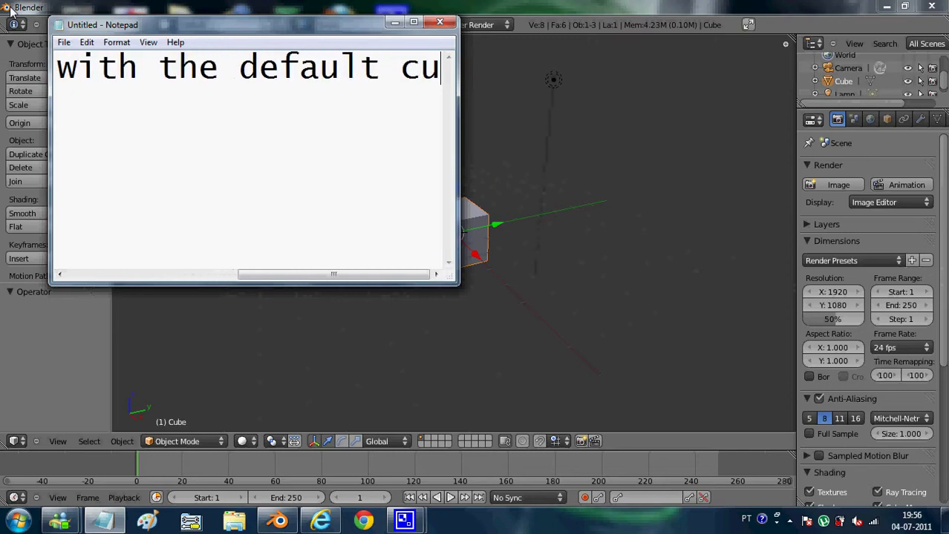
{"action": "type", "text": "ve"}
{"action": "key", "text": "BackSpace"}
{"action": "key", "text": "BackSpace"}
{"action": "type", "text": "be"}
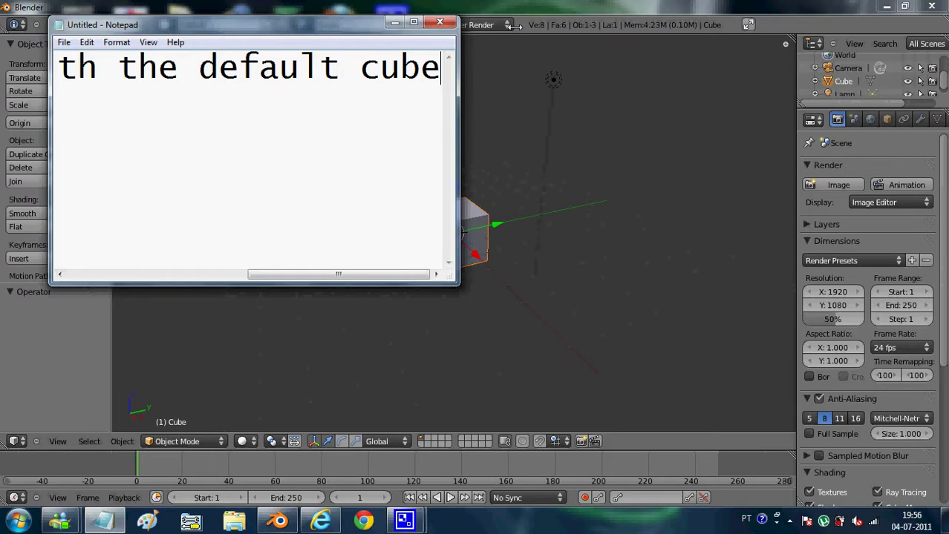
Switch to Blender, orbit around the default cube and drag it along Y.
{"action": "left_click", "coordinate": [535, 13]}
{"action": "mouse_move", "coordinate": [454, 199]}
{"action": "middle_mouse_down"}
{"action": "mouse_move", "coordinate": [444, 247]}
{"action": "mouse_move", "coordinate": [588, 223]}
{"action": "mouse_move", "coordinate": [549, 292]}
{"action": "mouse_move", "coordinate": [494, 211]}
{"action": "mouse_move", "coordinate": [546, 284]}
{"action": "mouse_move", "coordinate": [474, 239]}
{"action": "mouse_move", "coordinate": [533, 245]}
{"action": "middle_mouse_up"}
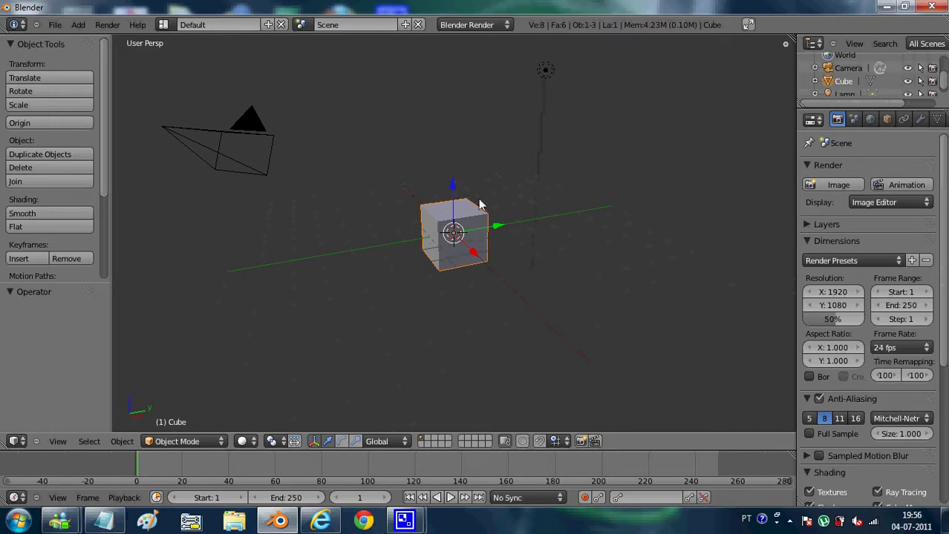
{"action": "left_click_drag", "start_coordinate": [496, 225], "coordinate": [511, 230]}
Cancel the cube move and change the note to 'delete it'.
{"action": "right_click", "coordinate": [510, 224]}
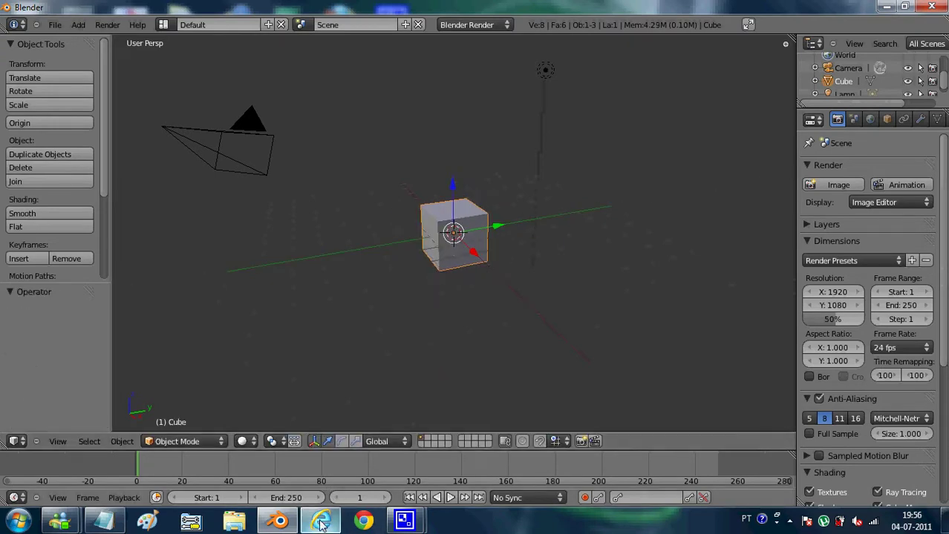
{"action": "left_click", "coordinate": [104, 521]}
{"action": "left_click_drag", "start_coordinate": [439, 83], "coordinate": [56, 68]}
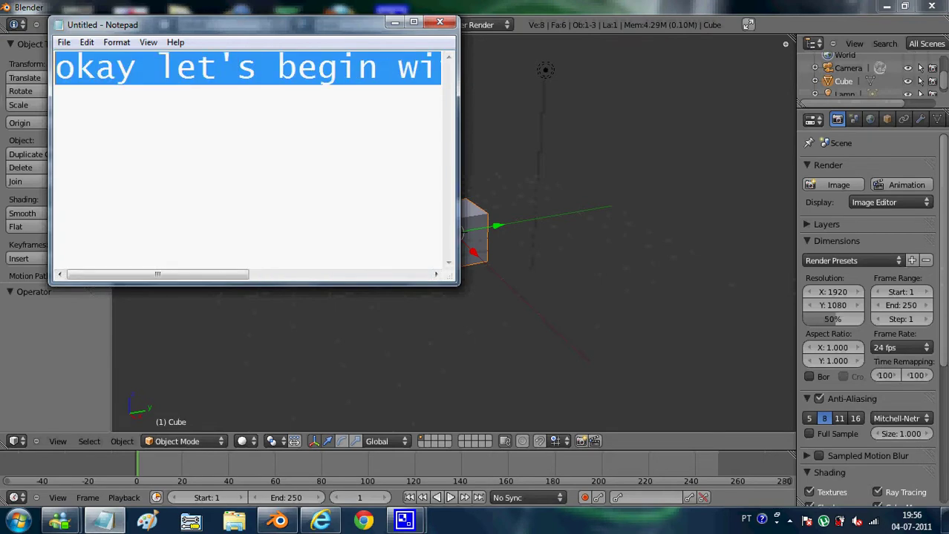
{"action": "type", "text": "delete "}
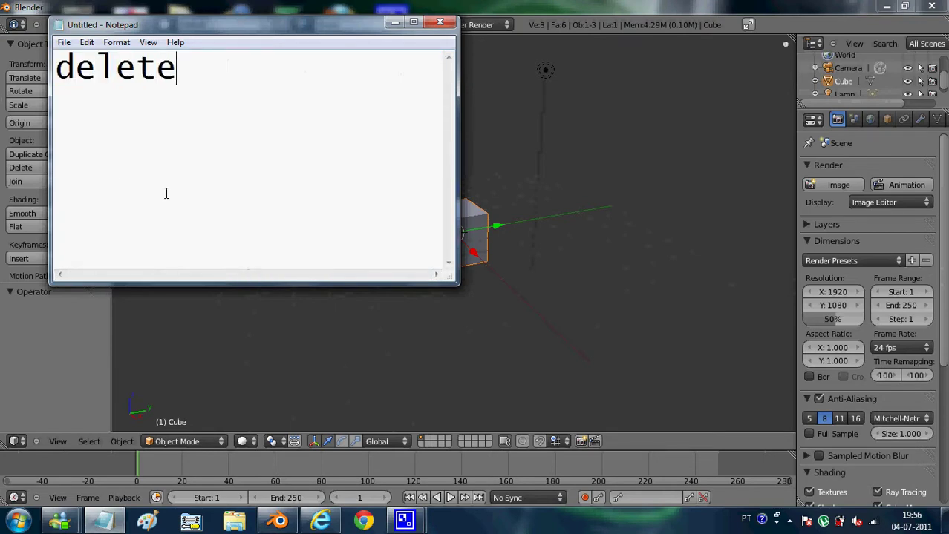
{"action": "type", "text": "it"}
{"action": "left_click", "coordinate": [394, 21]}
{"action": "key", "text": "x"}
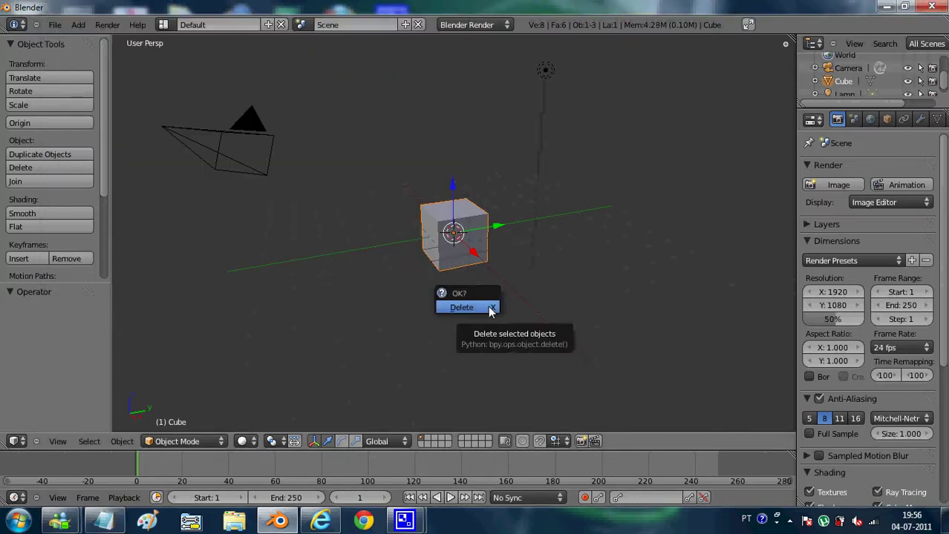
{"action": "left_click", "coordinate": [104, 522]}
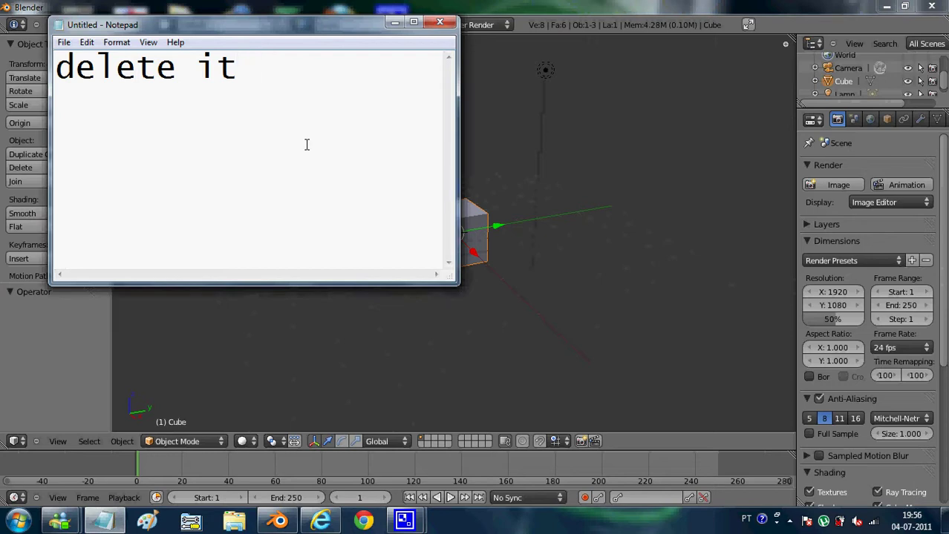
Add 'X-delete' to the note, then delete the default cube with X and Enter.
{"action": "type", "text": " X-"}
{"action": "type", "text": "dele"}
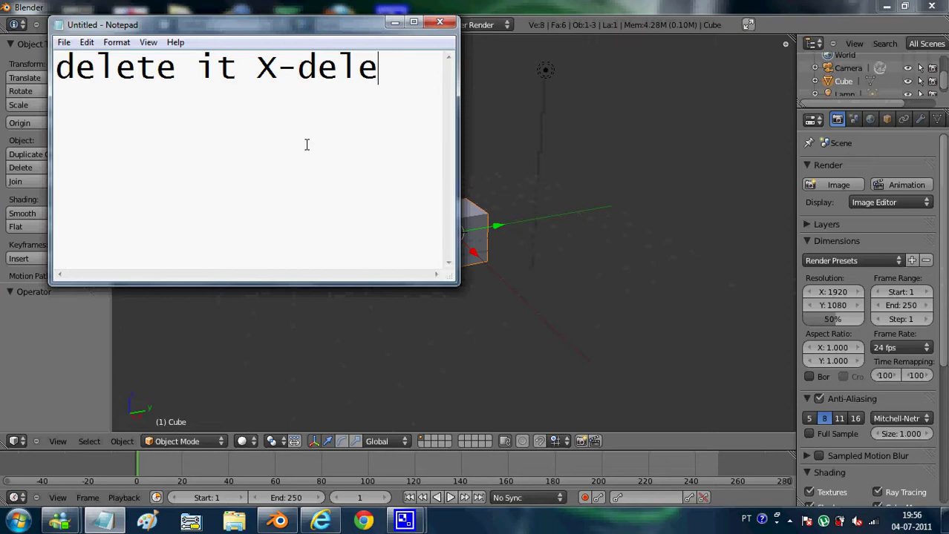
{"action": "type", "text": "te"}
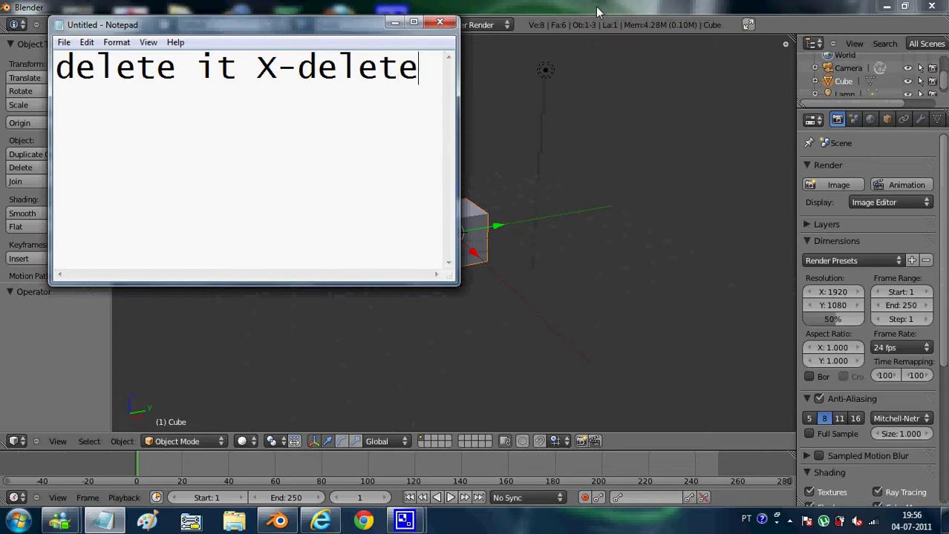
{"action": "left_click", "coordinate": [253, 66]}
{"action": "left_click_drag", "start_coordinate": [422, 68], "coordinate": [269, 92]}
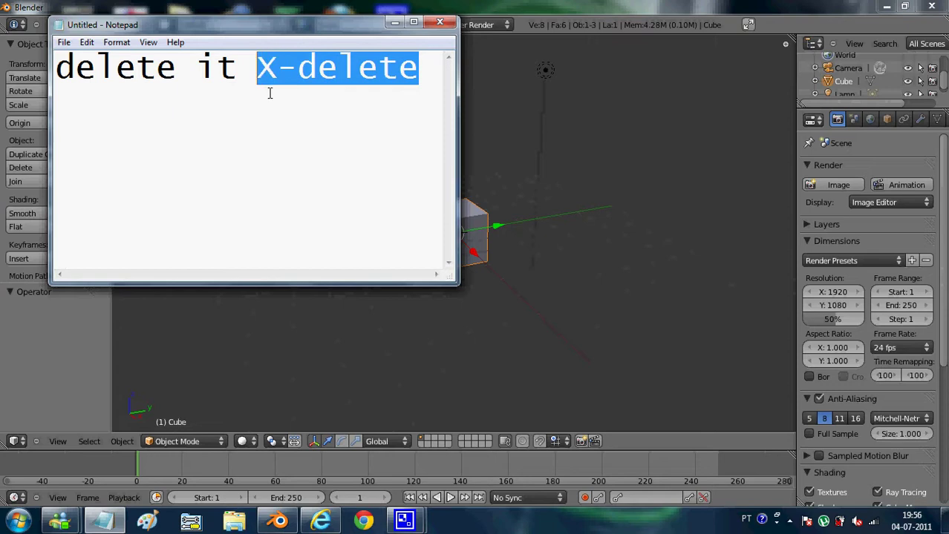
{"action": "left_click_drag", "start_coordinate": [409, 67], "coordinate": [266, 68]}
{"action": "left_click", "coordinate": [630, 6]}
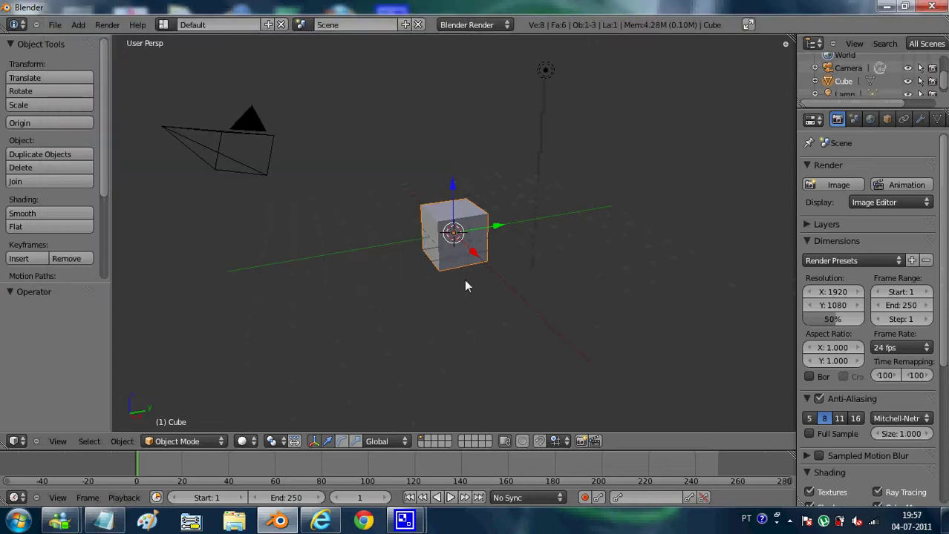
{"action": "key", "text": "x"}
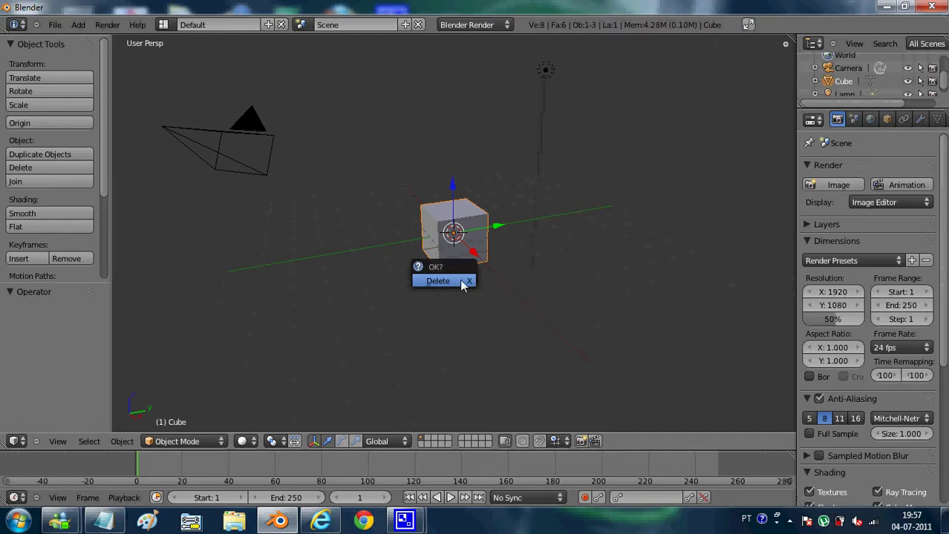
{"action": "key", "text": "Return"}
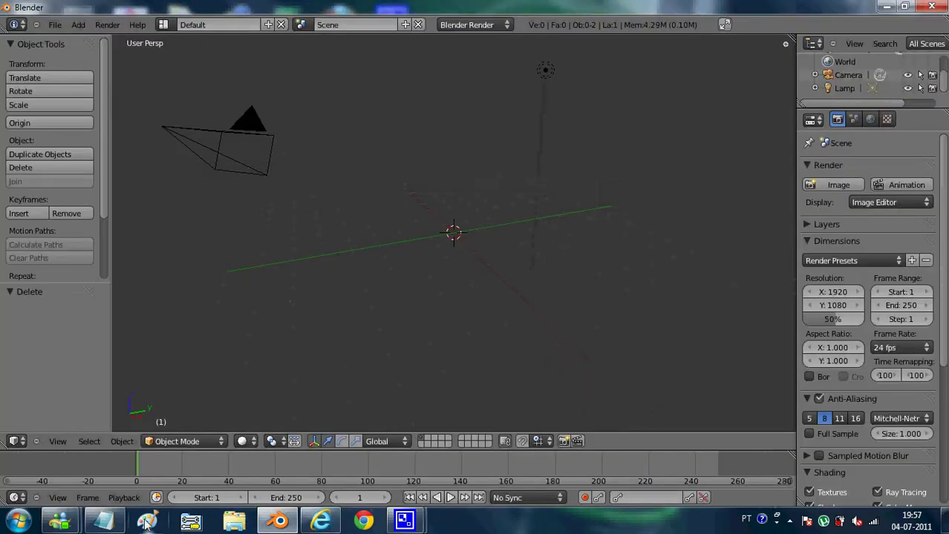
Write 'now open the properties window just click n' in the note and open Blender's N sidebar.
{"action": "left_click", "coordinate": [104, 521]}
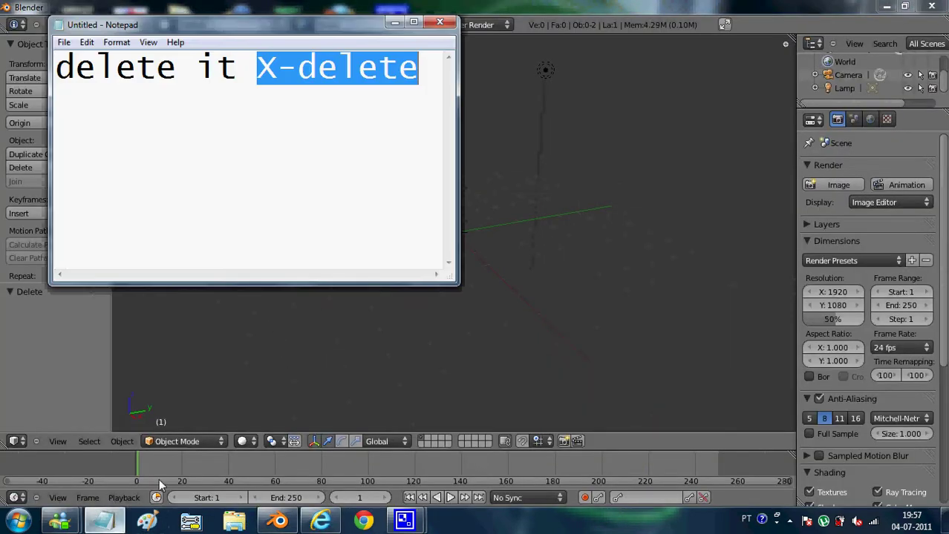
{"action": "left_click", "coordinate": [427, 75]}
{"action": "key", "text": "ctrl+a"}
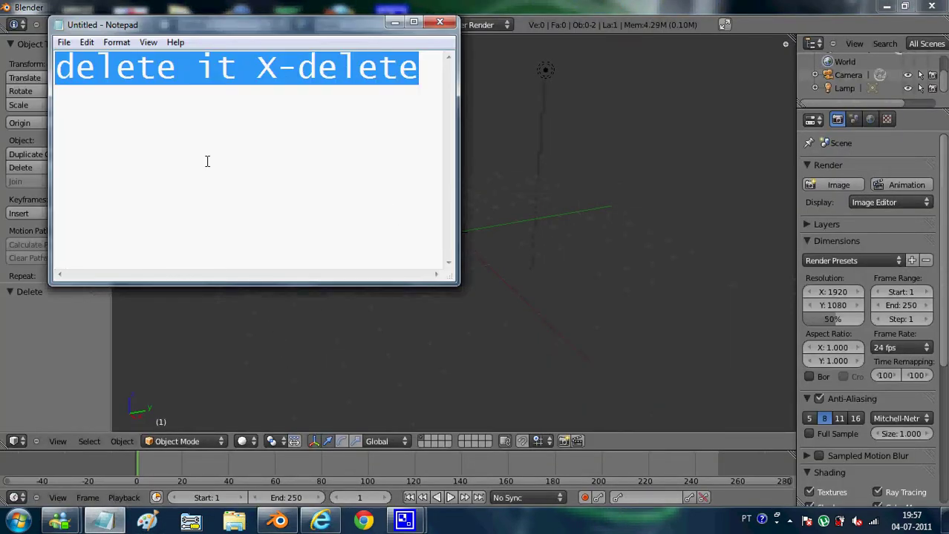
{"action": "type", "text": "now "}
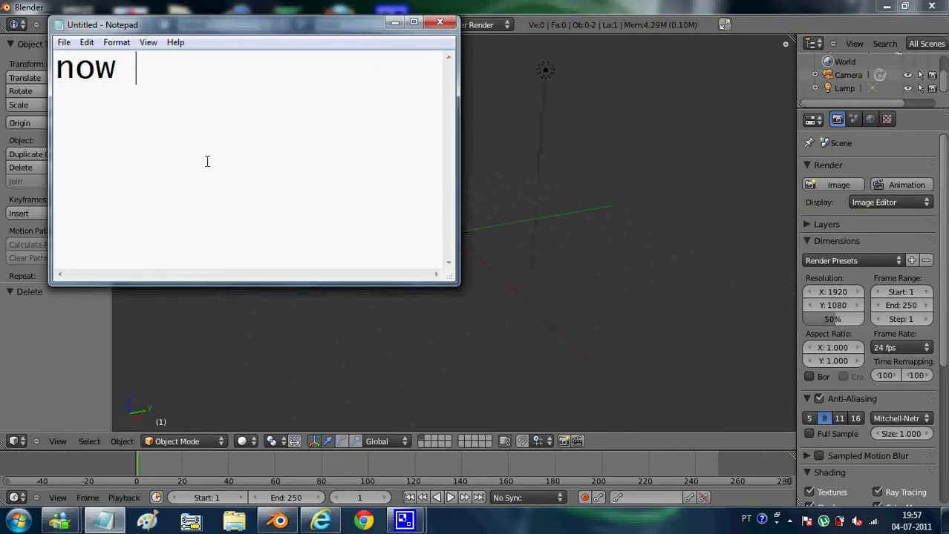
{"action": "type", "text": "open the p"}
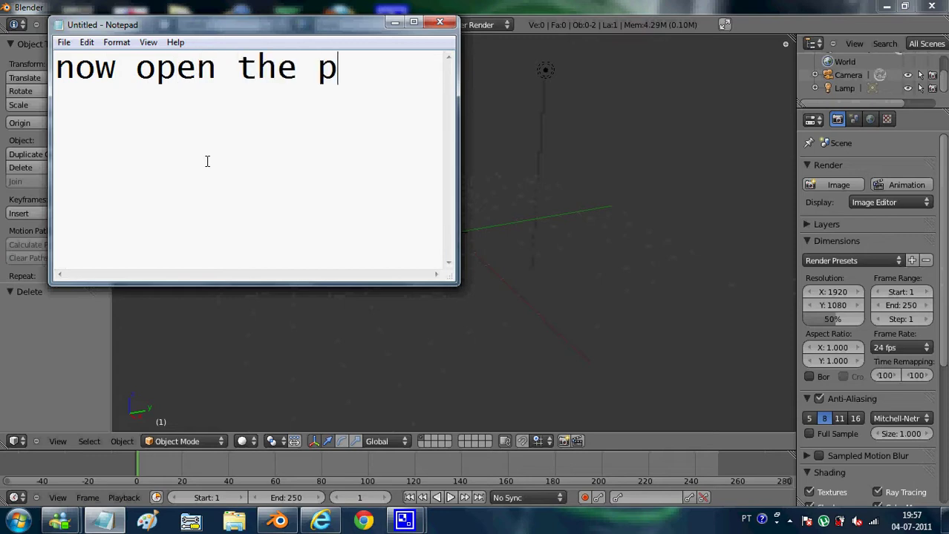
{"action": "type", "text": "roperti"}
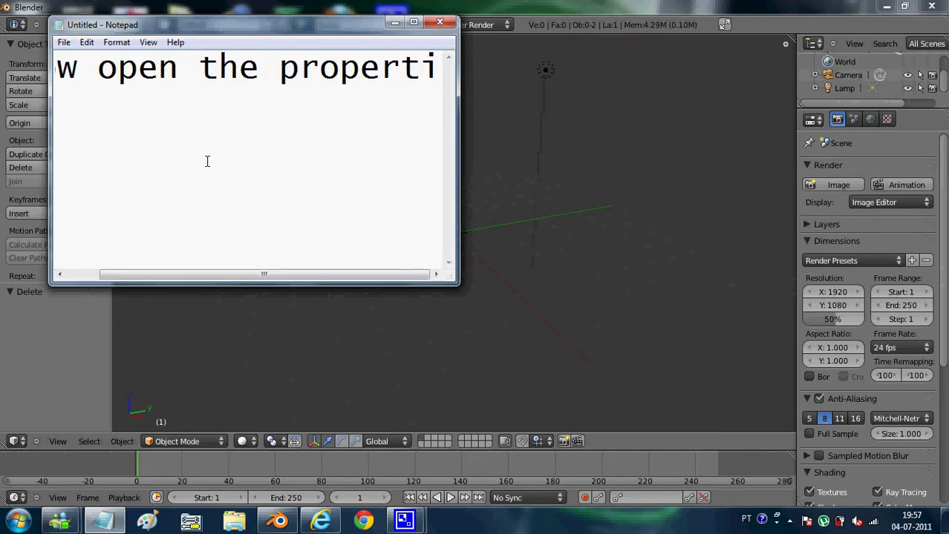
{"action": "type", "text": "es win"}
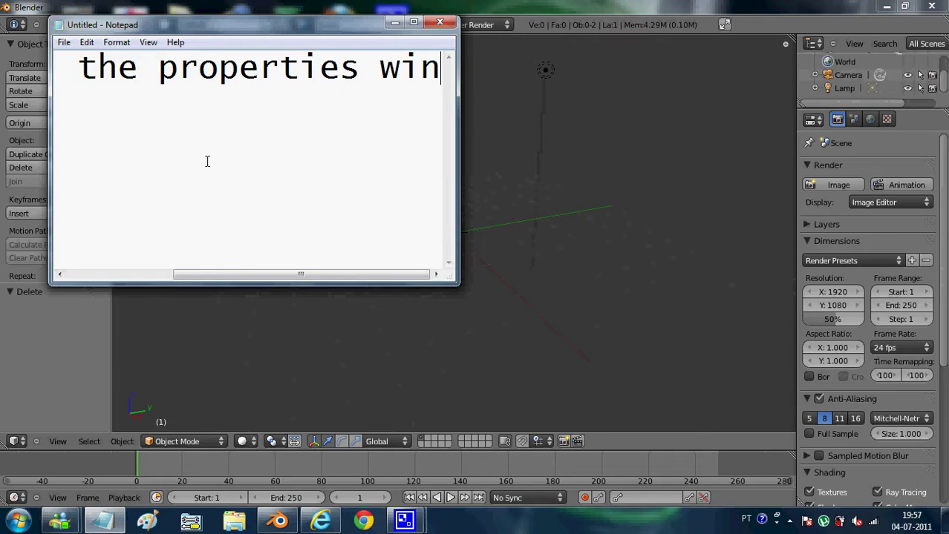
{"action": "type", "text": "dow"}
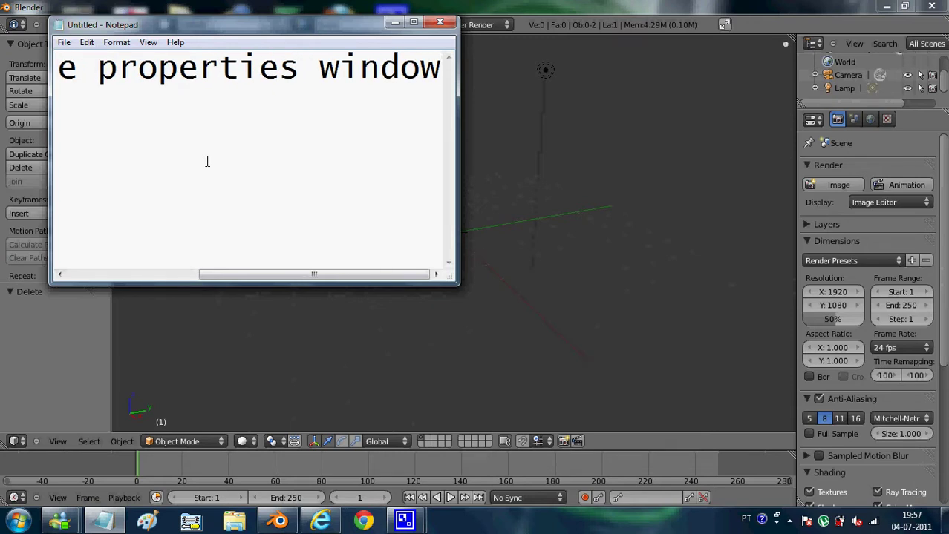
{"action": "type", "text": " jus"}
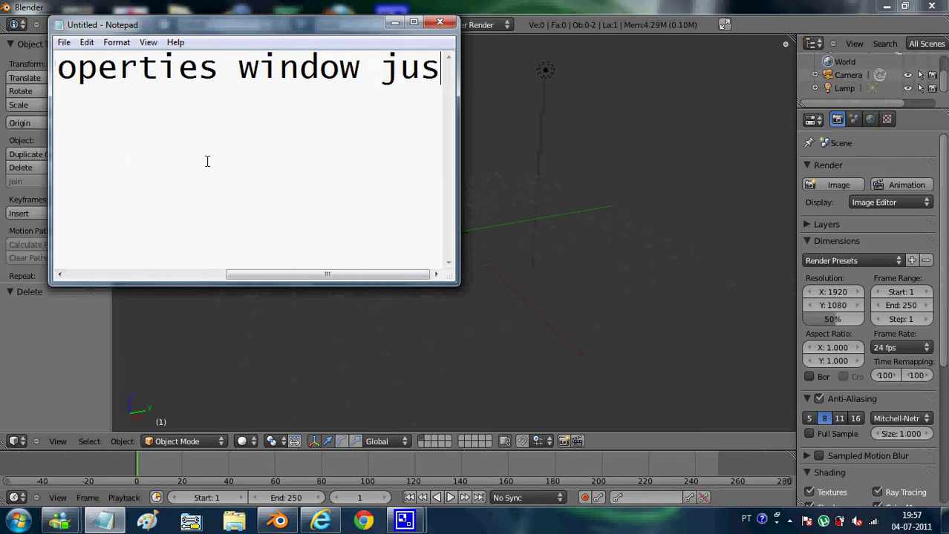
{"action": "type", "text": "t click"}
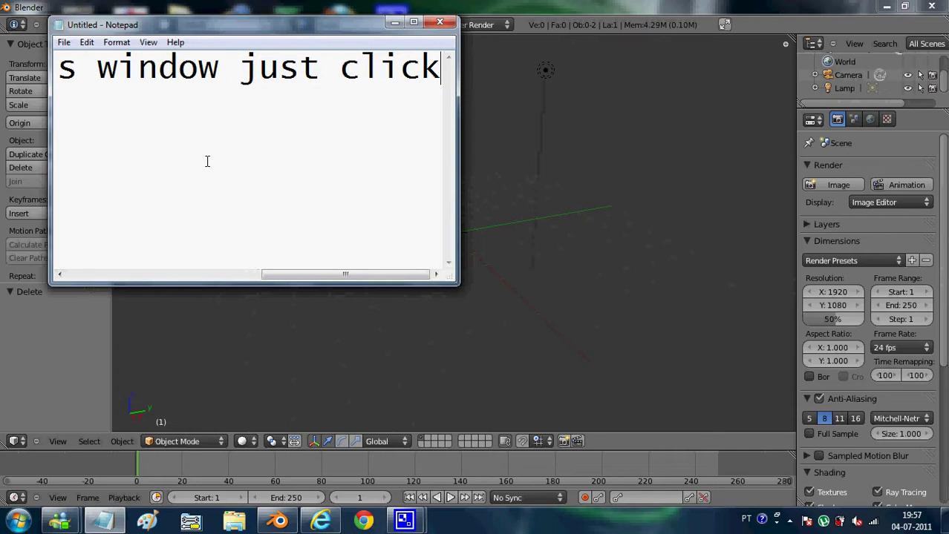
{"action": "type", "text": " n"}
{"action": "left_click", "coordinate": [648, 6]}
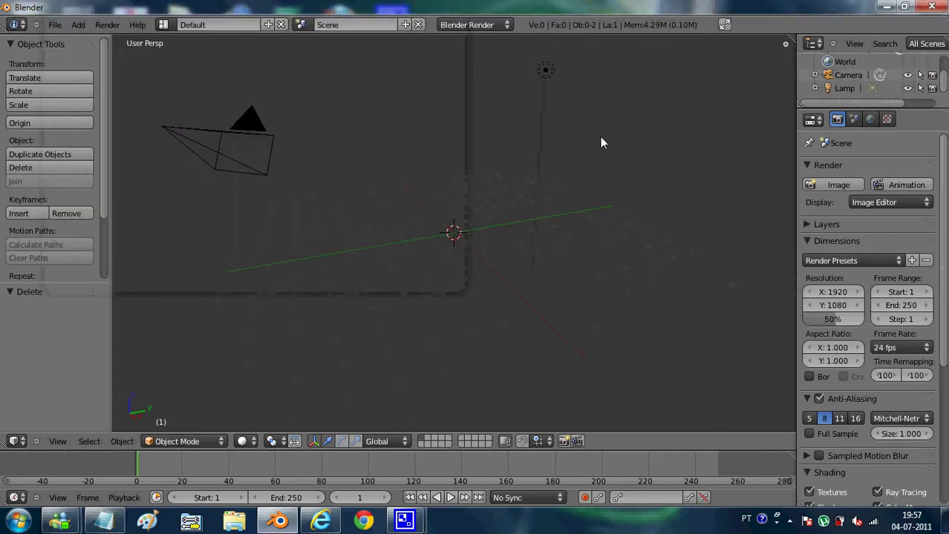
{"action": "key", "text": "n"}
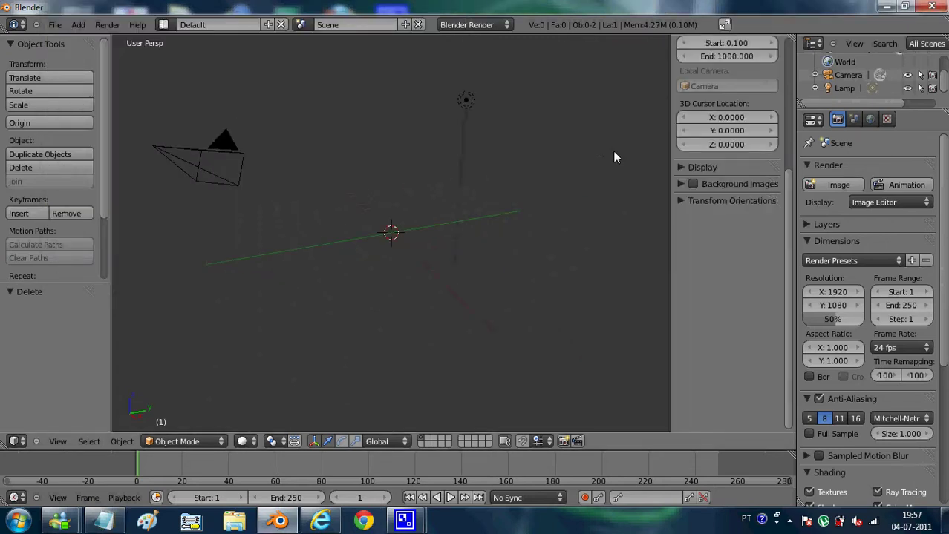
{"action": "left_click", "coordinate": [104, 521]}
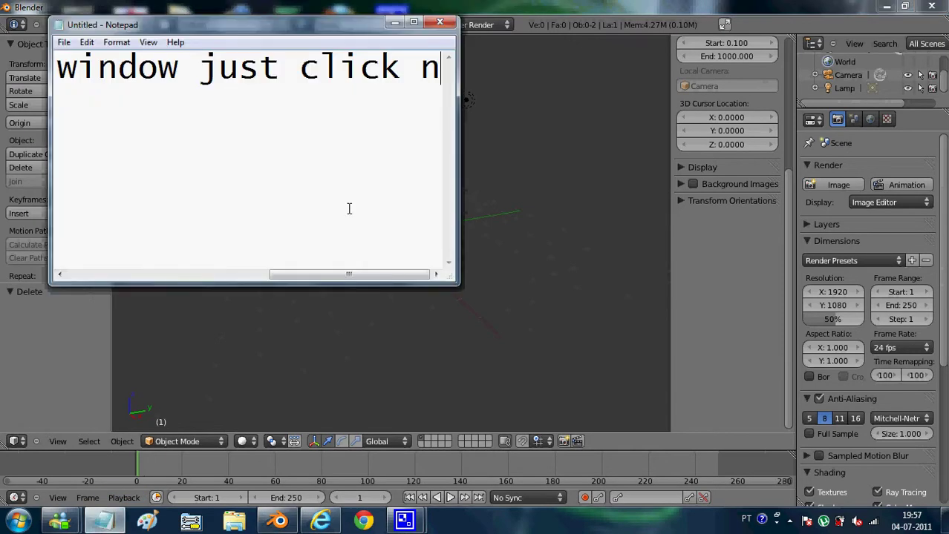
Replace the note with 'then you check Background images'.
{"action": "left_click_drag", "start_coordinate": [443, 89], "coordinate": [305, 92]}
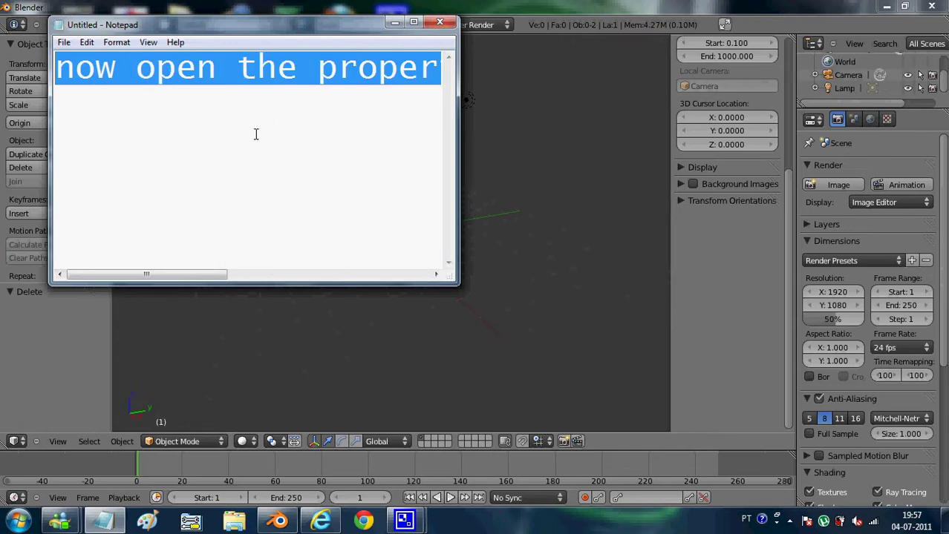
{"action": "key", "text": "BackSpace"}
{"action": "type", "text": "then "}
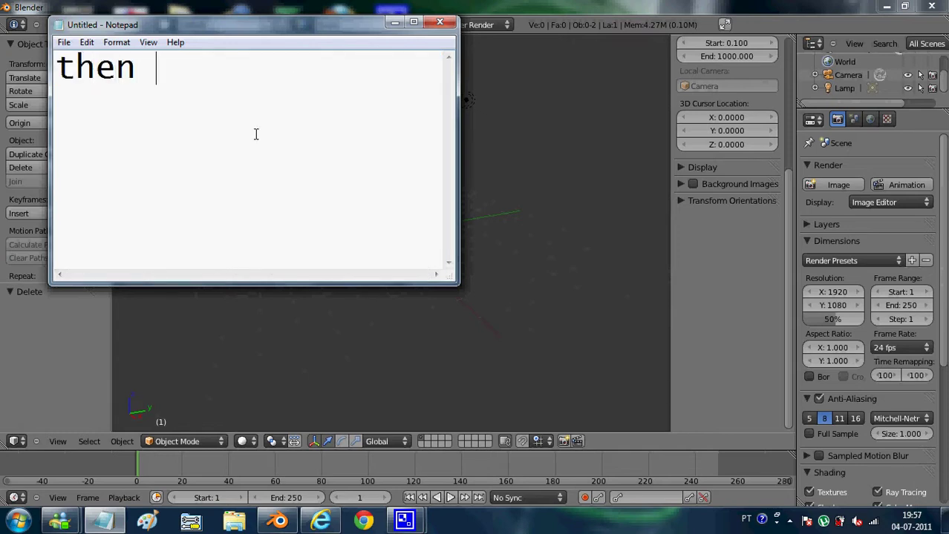
{"action": "type", "text": "you "}
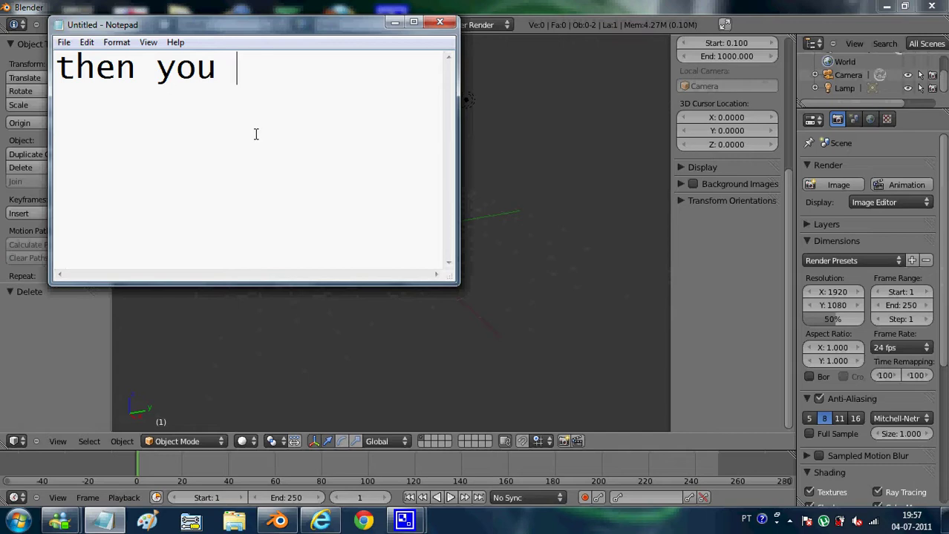
{"action": "type", "text": "check"}
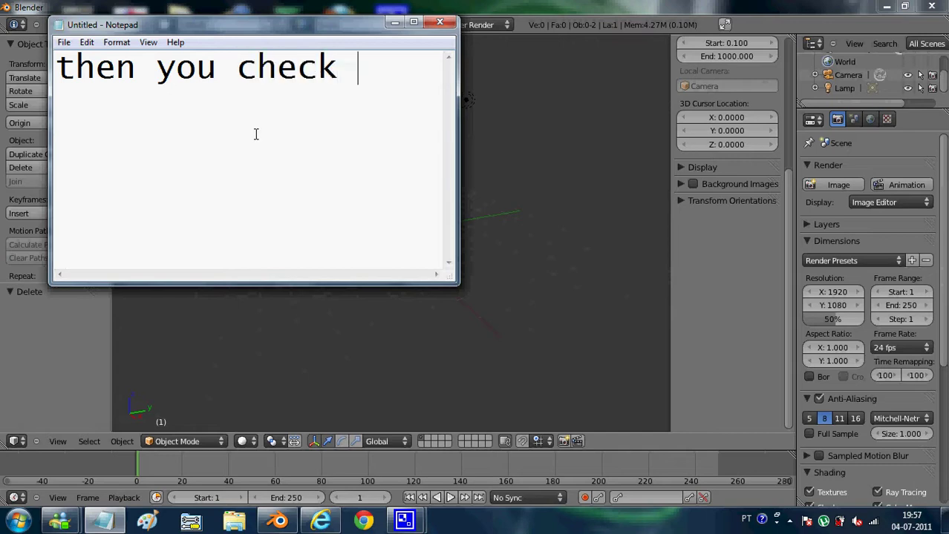
{"action": "type", "text": "Backgr"}
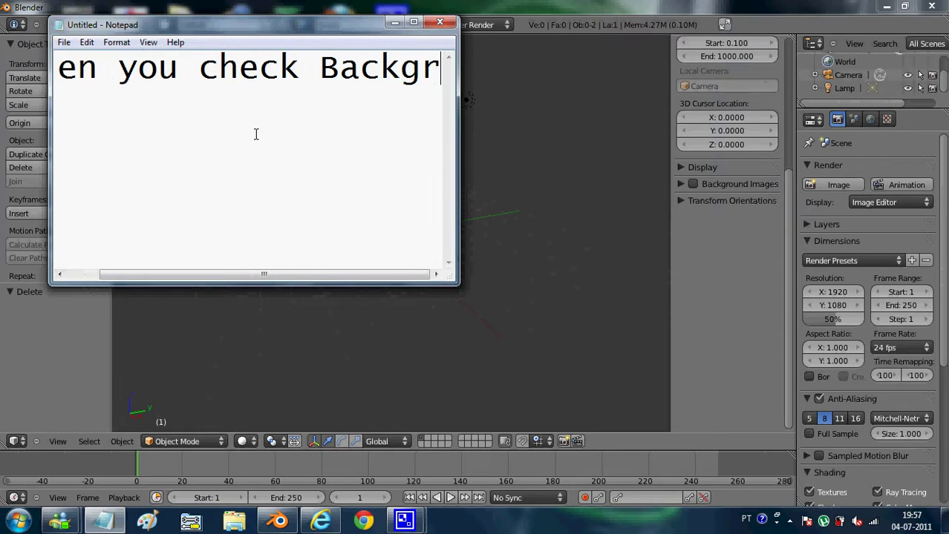
{"action": "type", "text": "ounf"}
{"action": "key", "text": "BackSpace"}
{"action": "key", "text": "BackSpace"}
{"action": "type", "text": "d"}
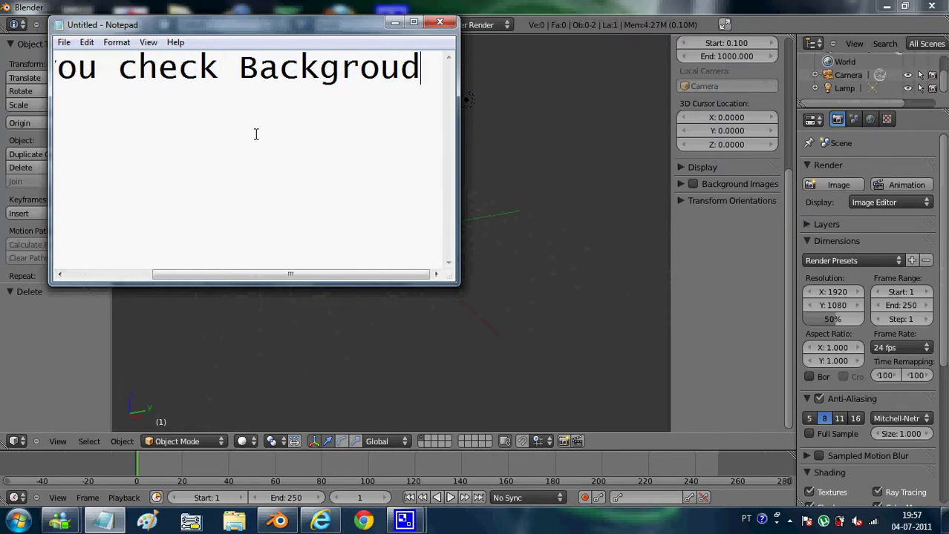
{"action": "key", "text": "BackSpace"}
{"action": "type", "text": "nd ima"}
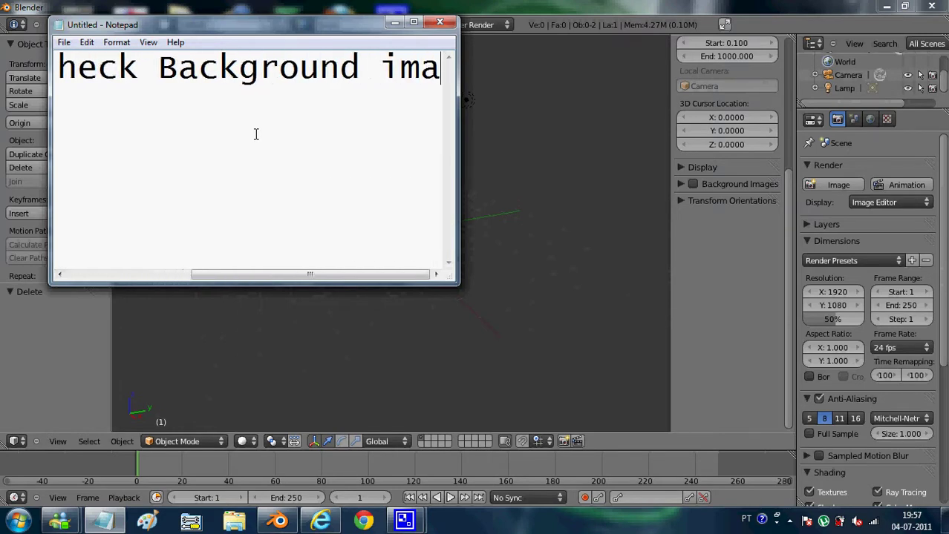
{"action": "type", "text": "ges"}
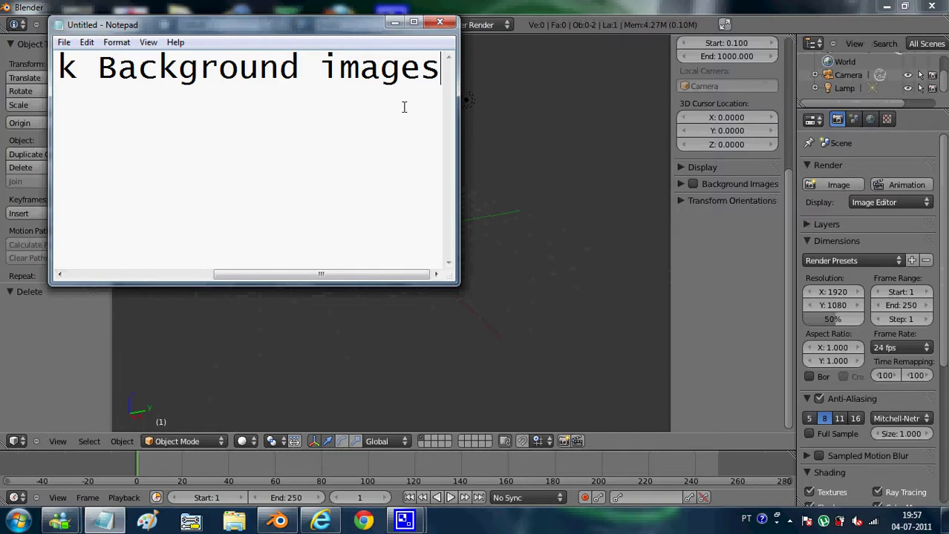
Enable Background Images in the sidebar, then select the note line again.
{"action": "left_click", "coordinate": [695, 184]}
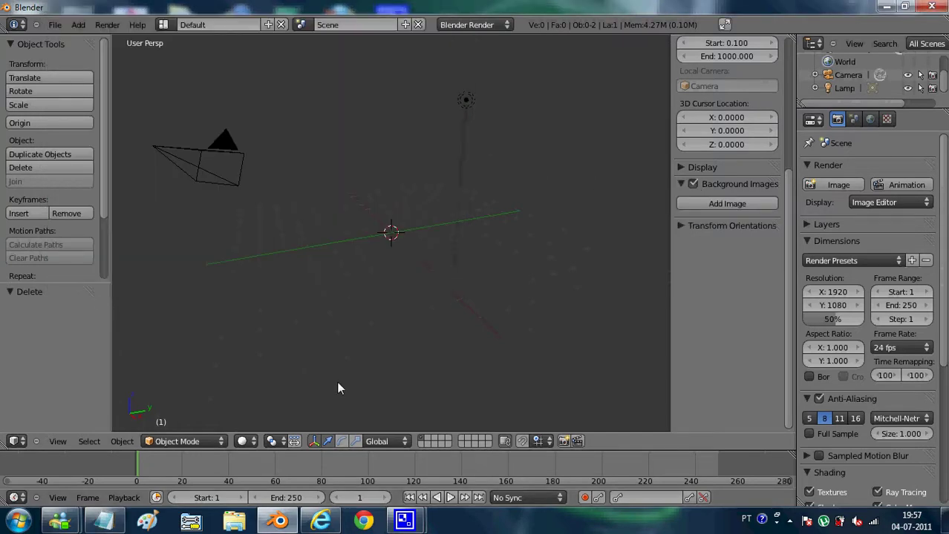
{"action": "left_click", "coordinate": [104, 521]}
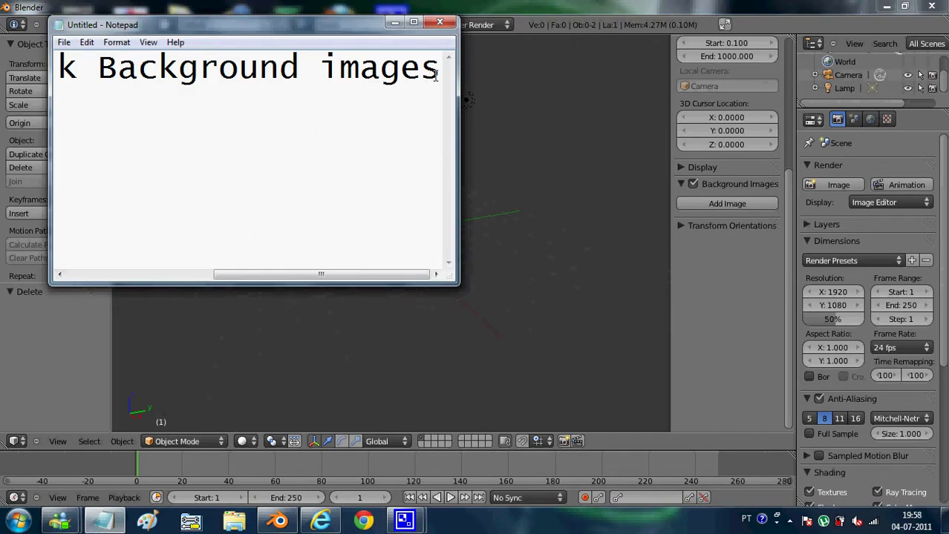
{"action": "left_click_drag", "start_coordinate": [436, 74], "coordinate": [58, 69]}
Note 'then you click add image' and add an empty background image slot in Blender.
{"action": "type", "text": "th"}
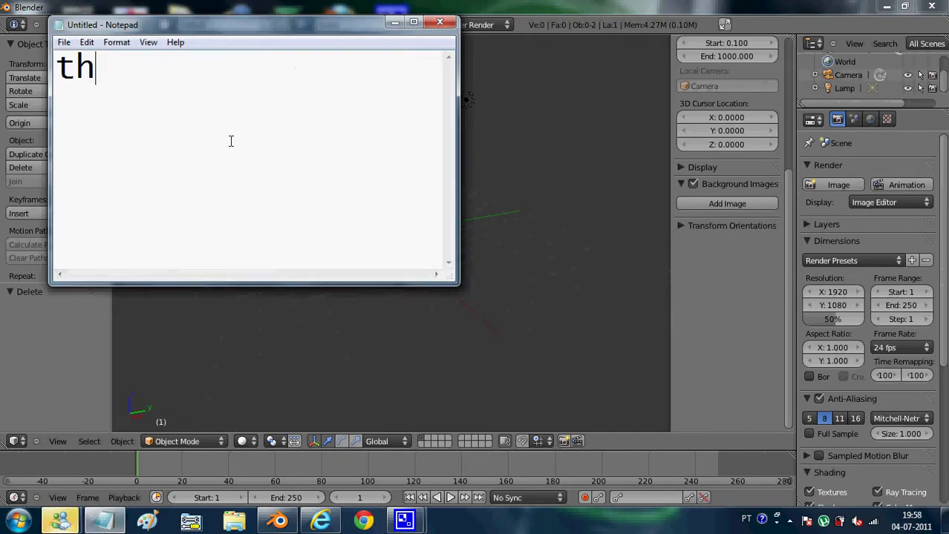
{"action": "type", "text": "en you cl"}
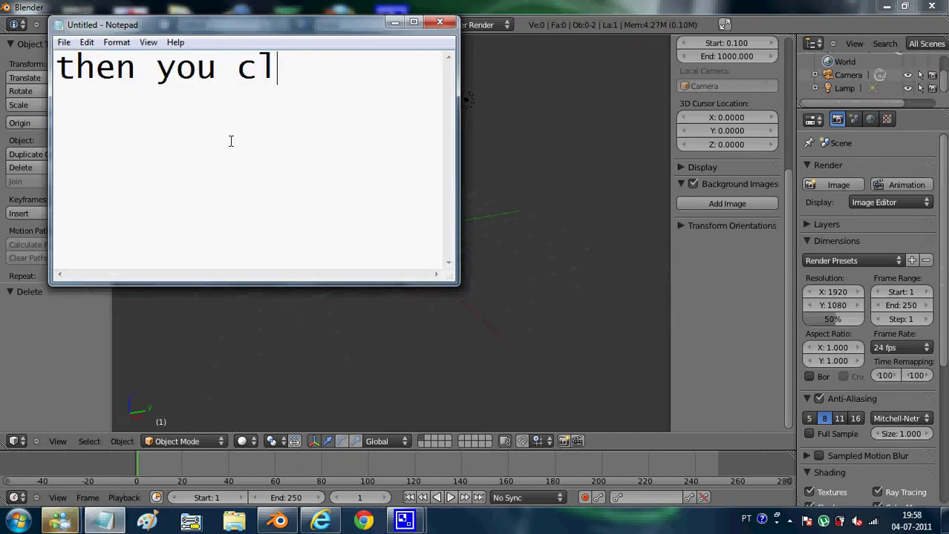
{"action": "type", "text": "ick add i"}
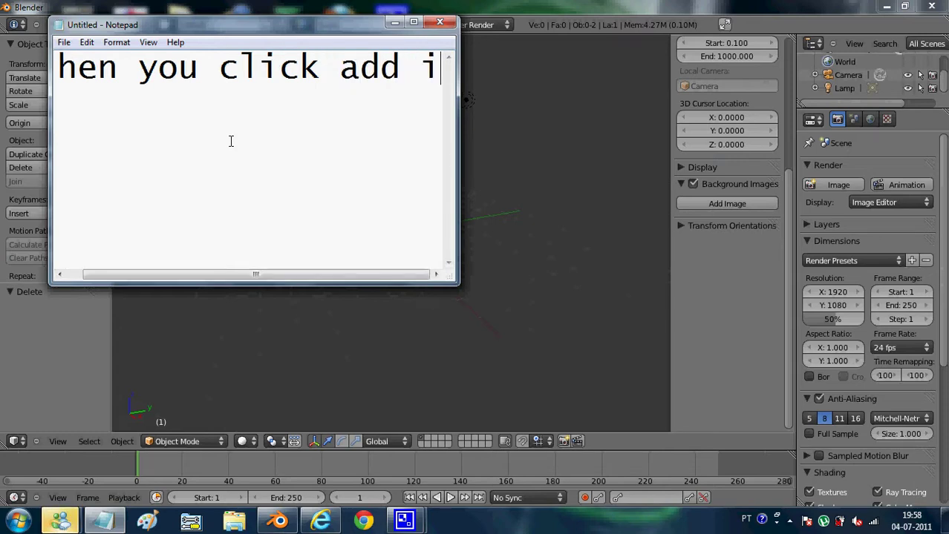
{"action": "type", "text": "mgar"}
{"action": "key", "text": "BackSpace"}
{"action": "key", "text": "BackSpace"}
{"action": "key", "text": "BackSpace"}
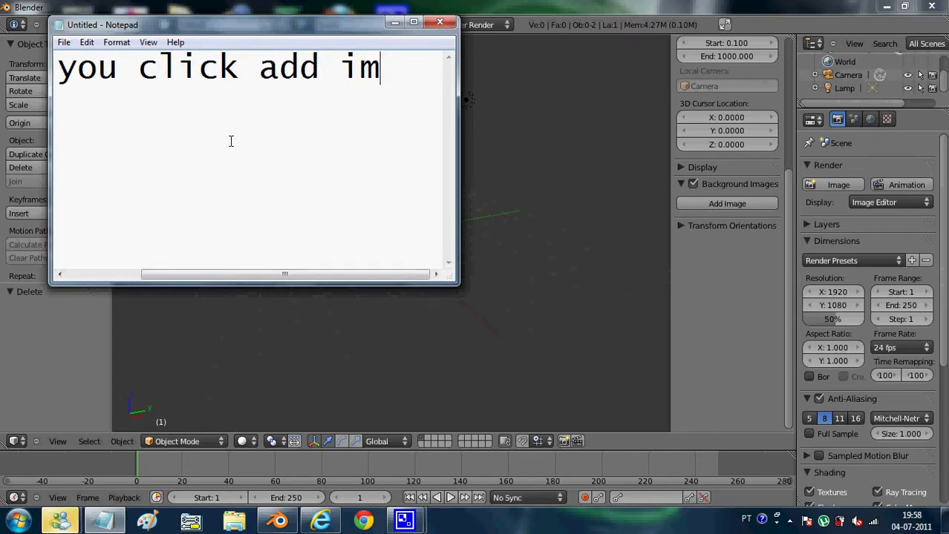
{"action": "type", "text": "a"}
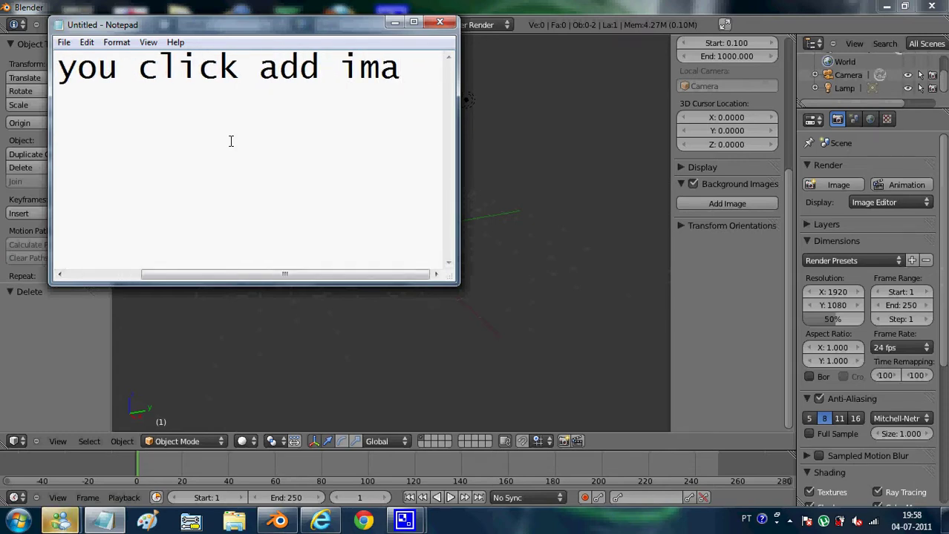
{"action": "type", "text": "ge"}
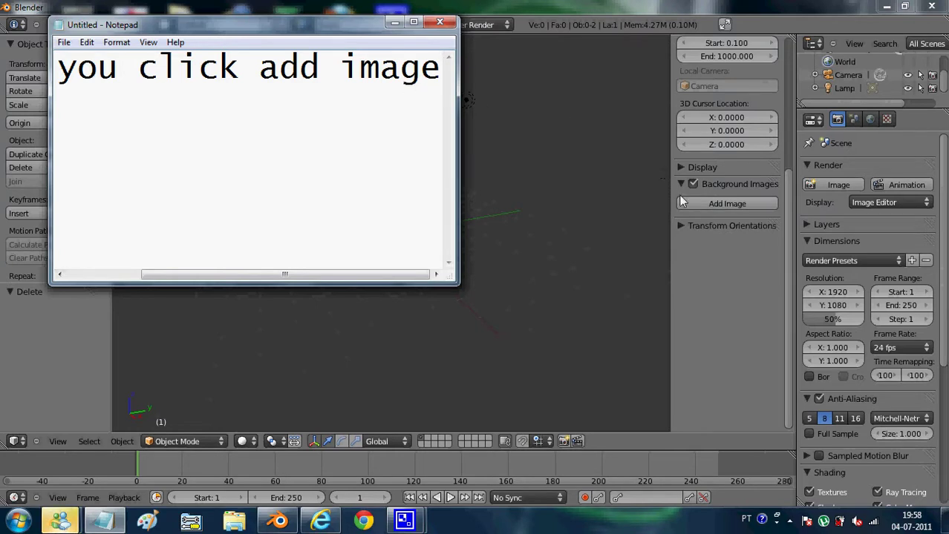
{"action": "left_click", "coordinate": [697, 202]}
{"action": "left_click", "coordinate": [697, 202]}
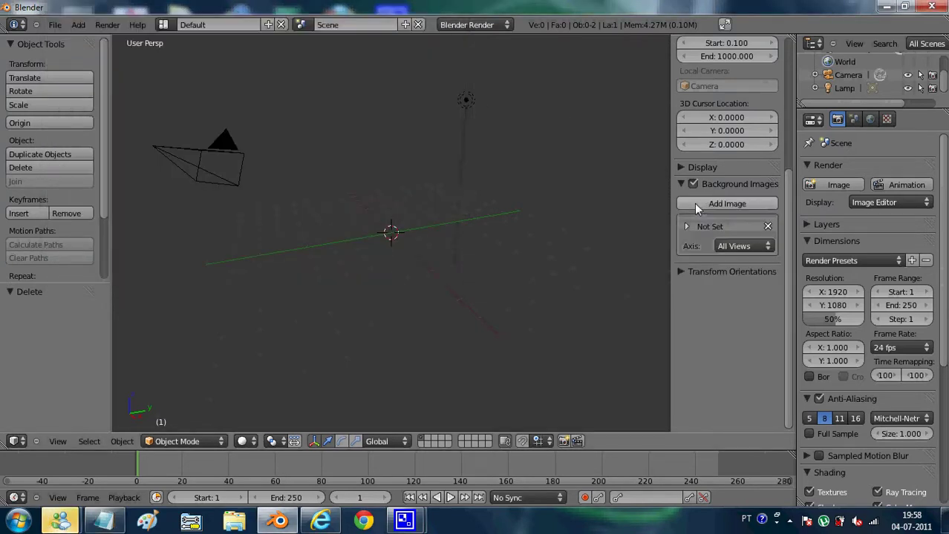
{"action": "left_click", "coordinate": [192, 477]}
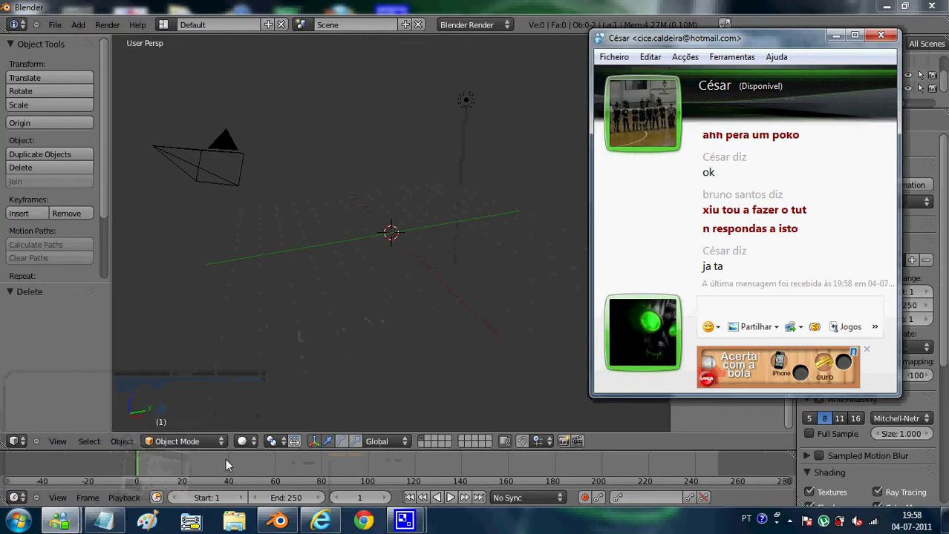
Send the Messenger replies 'nao' and 'olha tas a aparecer no tut'.
{"action": "type", "text": "nao"}
{"action": "key", "text": "Return"}
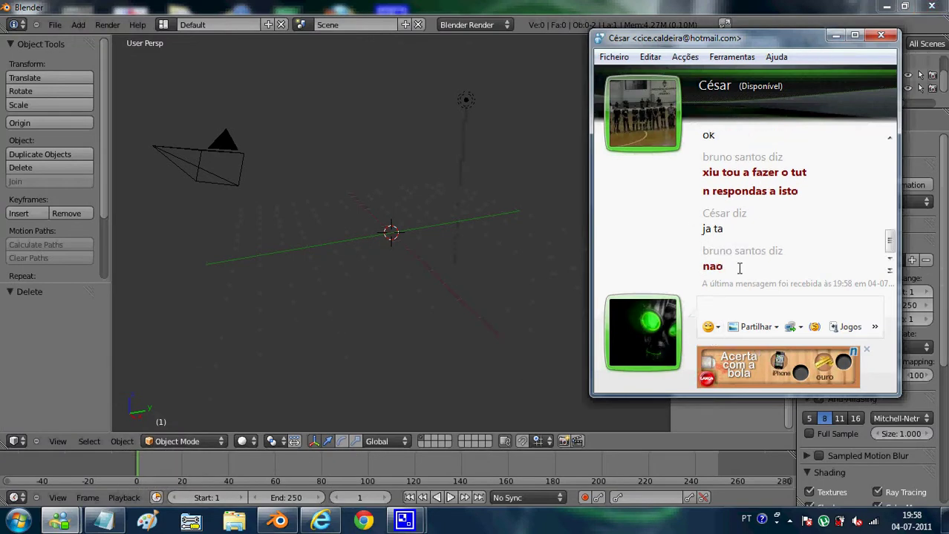
{"action": "type", "text": "olha tas a aparecer no tut"}
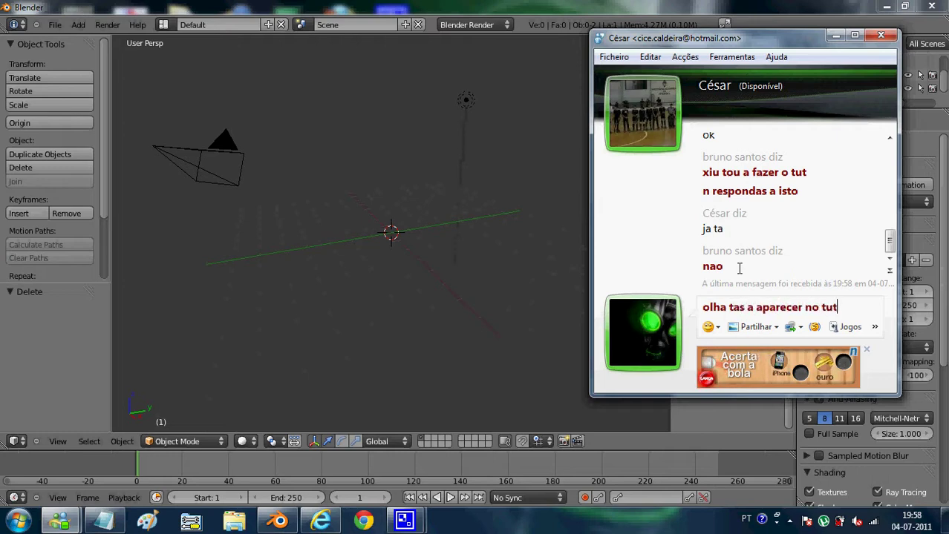
{"action": "key", "text": "Return"}
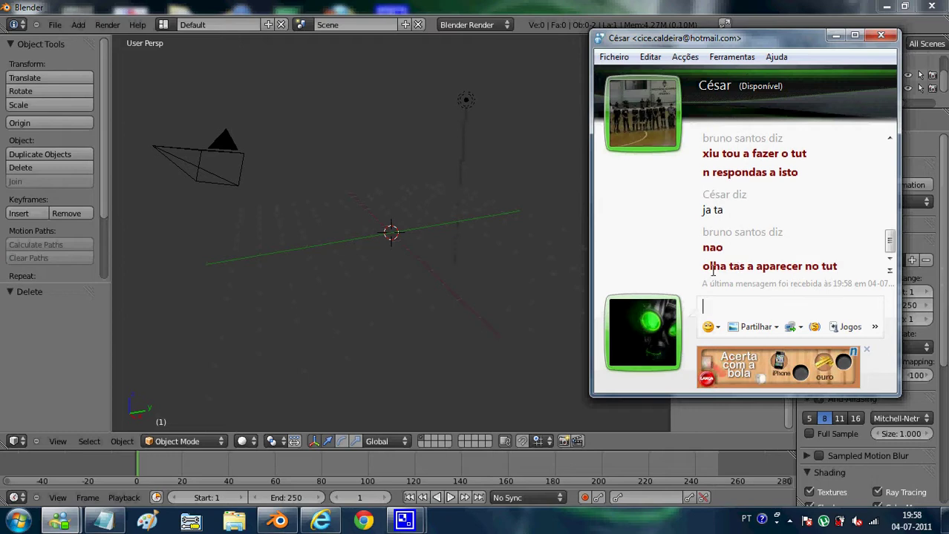
Note 'then you click in the arrow next to the Not set' and expand the empty image slot.
{"action": "left_click", "coordinate": [835, 36]}
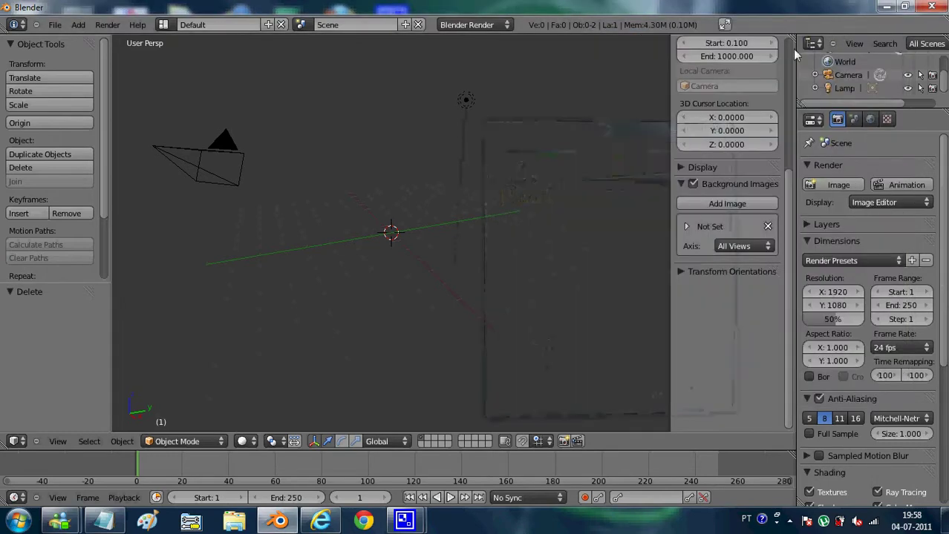
{"action": "left_click", "coordinate": [104, 522]}
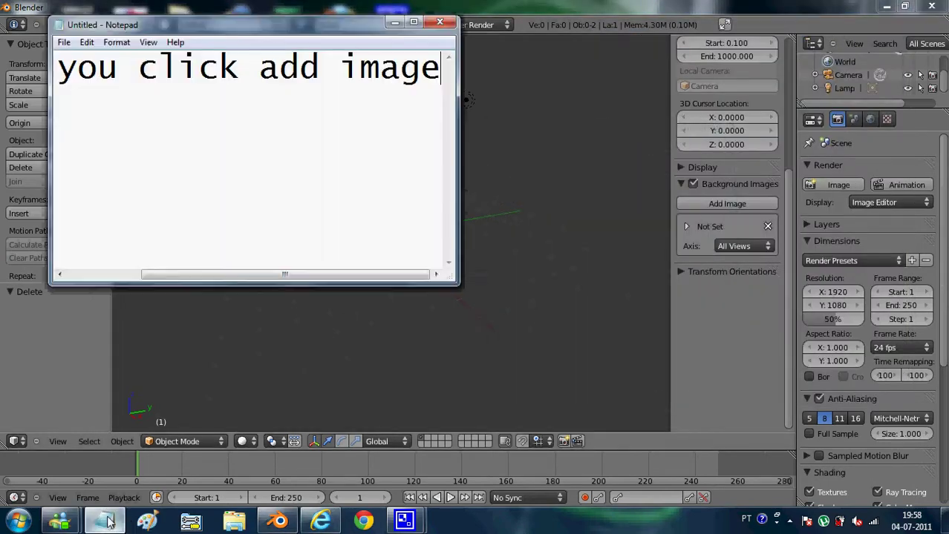
{"action": "mouse_move", "coordinate": [441, 68]}
{"action": "left_mouse_down"}
{"action": "mouse_move", "coordinate": [266, 79]}
{"action": "mouse_move", "coordinate": [56, 70]}
{"action": "left_mouse_up"}
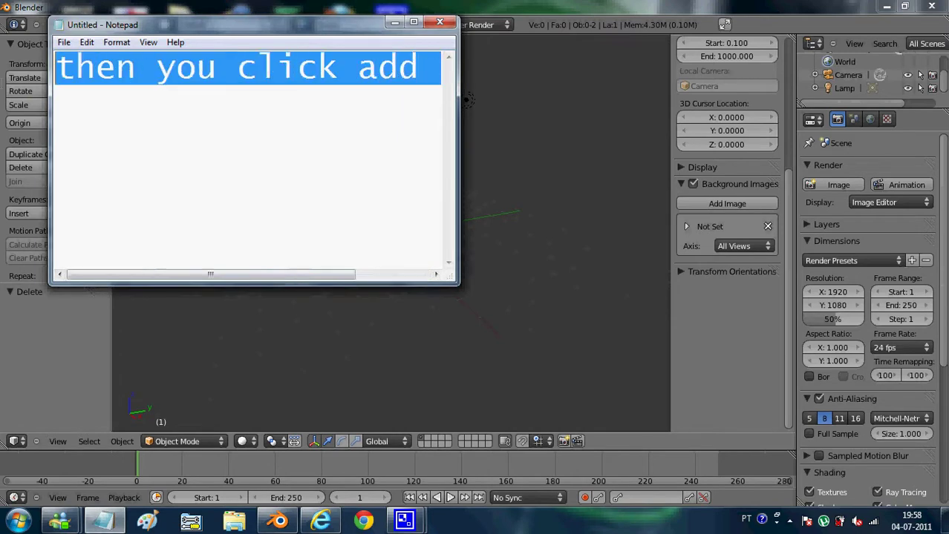
{"action": "type", "text": "the"}
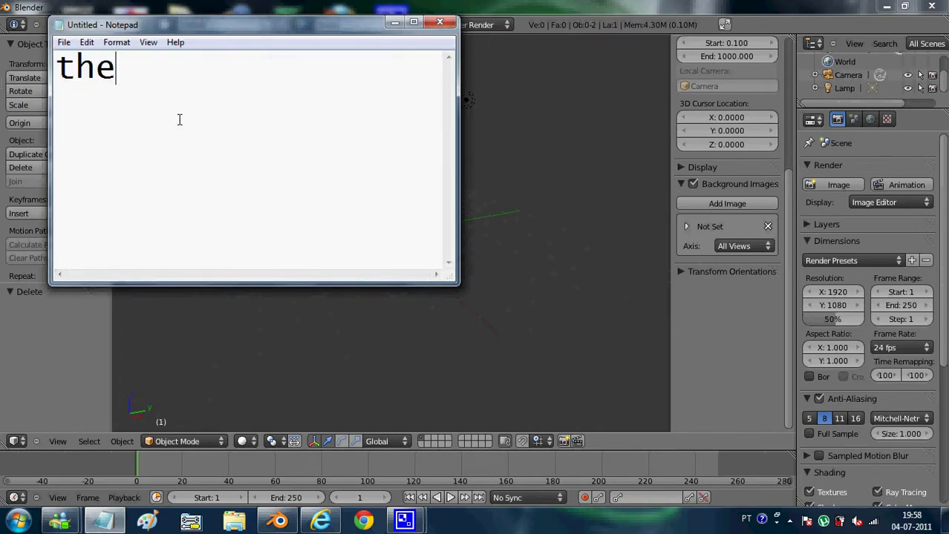
{"action": "type", "text": "nyou cl"}
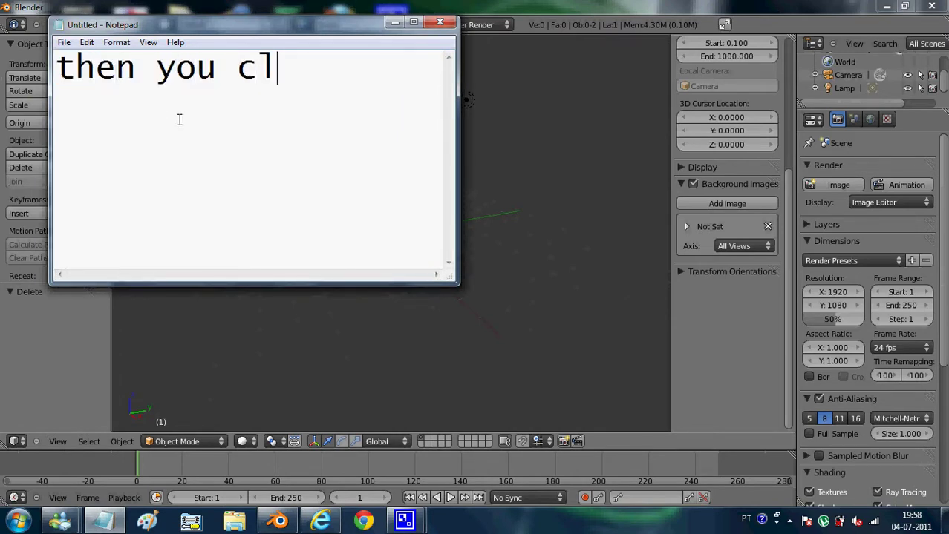
{"action": "type", "text": "ick in "}
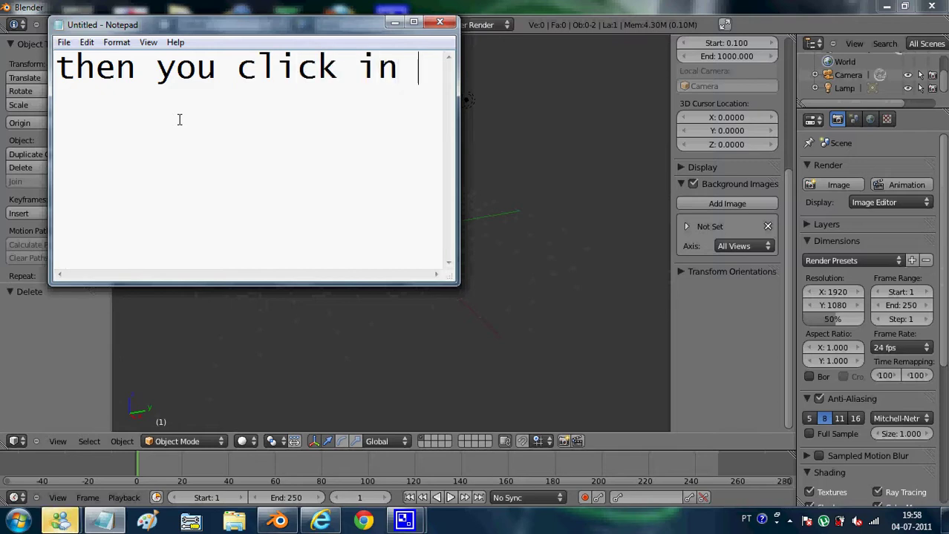
{"action": "type", "text": "the"}
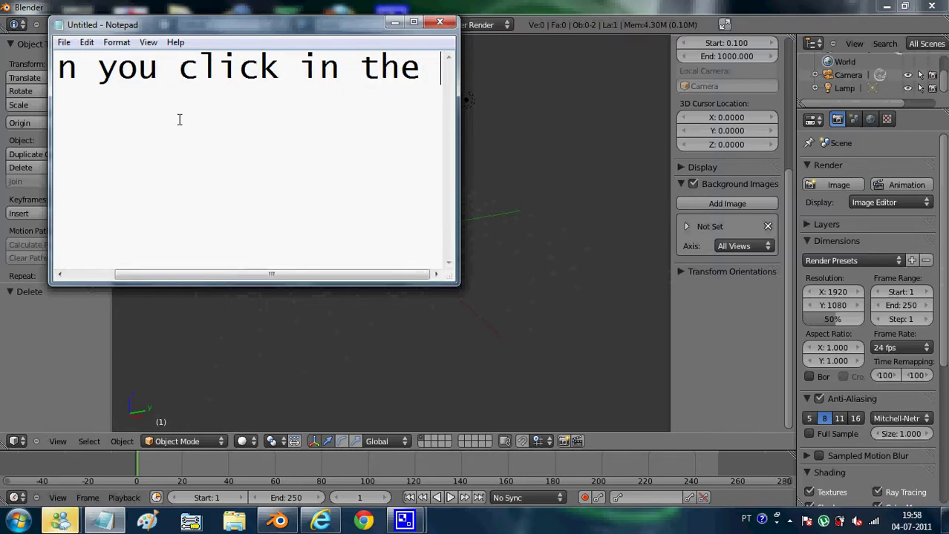
{"action": "type", "text": " arrow "}
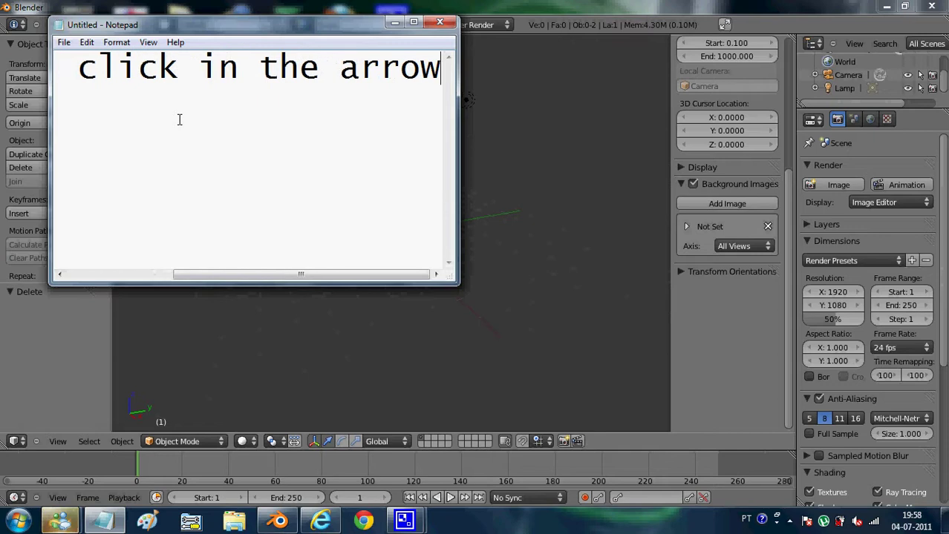
{"action": "type", "text": "nesto"}
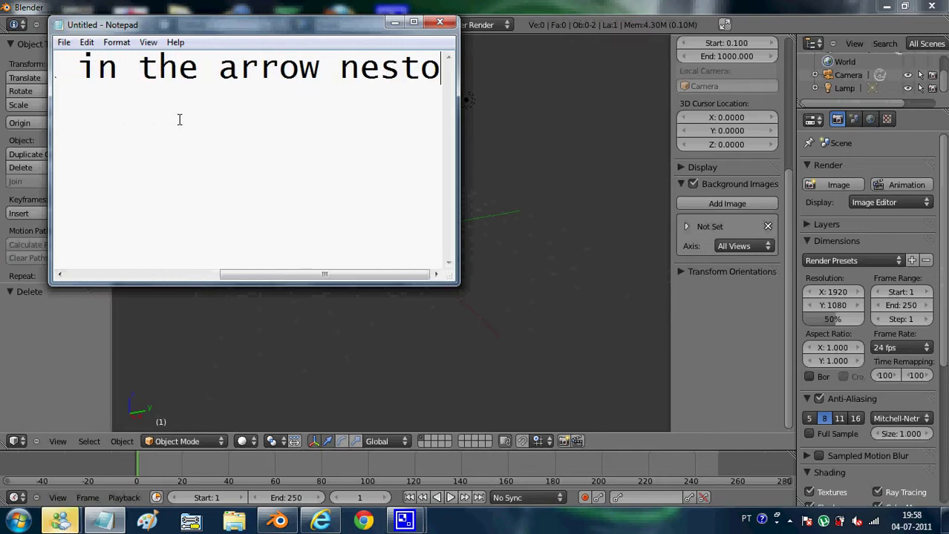
{"action": "key", "text": "BackSpace"}
{"action": "key", "text": "BackSpace"}
{"action": "key", "text": "BackSpace"}
{"action": "type", "text": "xt t"}
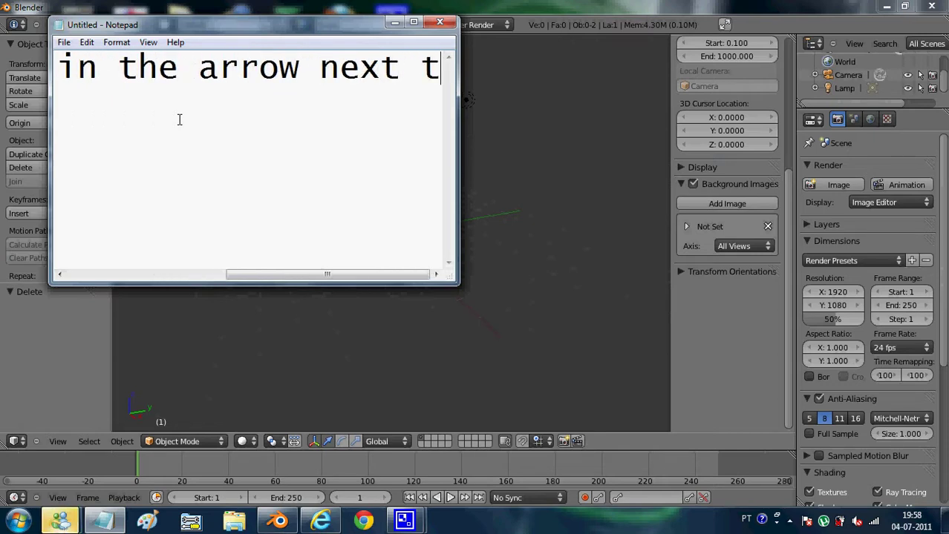
{"action": "type", "text": "o the "}
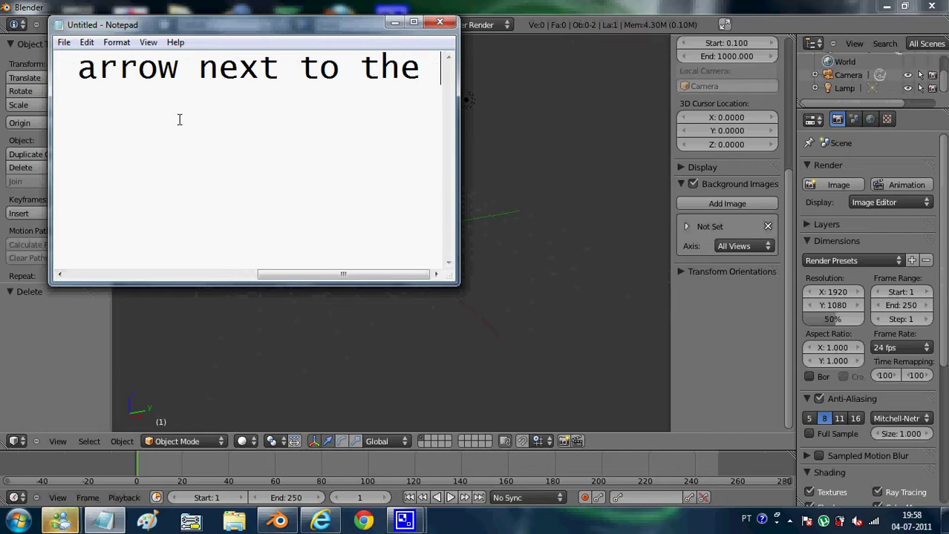
{"action": "type", "text": "Not set"}
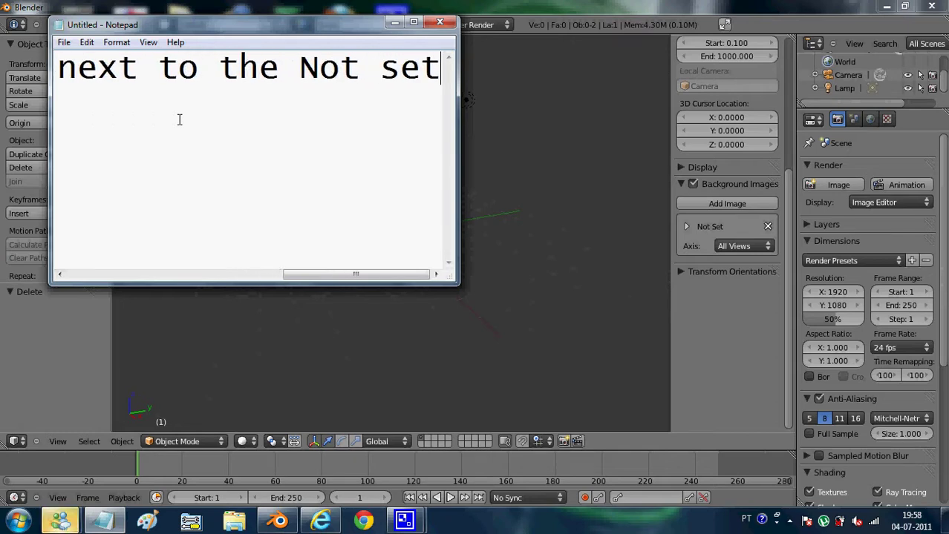
{"action": "left_click", "coordinate": [717, 298]}
{"action": "left_click", "coordinate": [687, 224]}
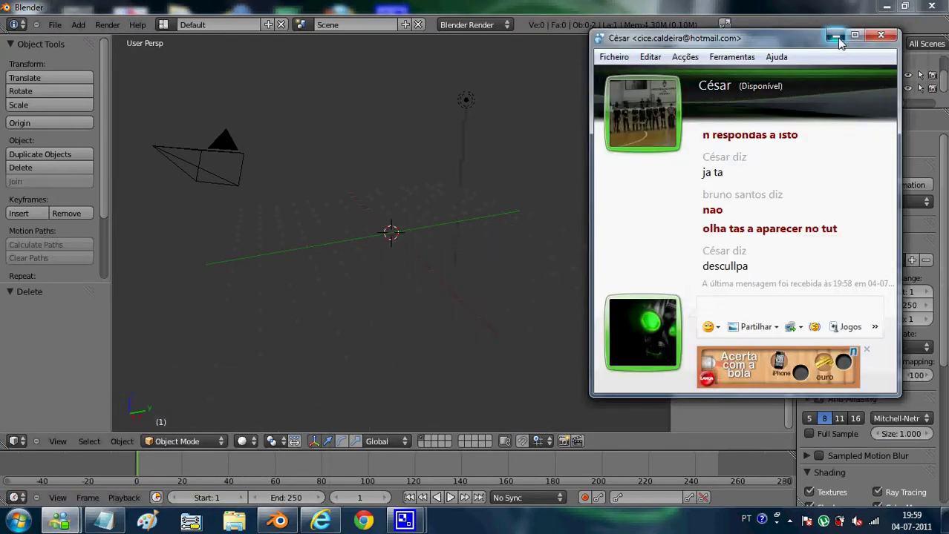
Minimize the chat, change the note to 'Then click open', and return to Blender.
{"action": "left_click", "coordinate": [836, 35]}
{"action": "left_click", "coordinate": [104, 521]}
{"action": "key", "text": "shift+Left"}
{"action": "key", "text": "shift+Left"}
{"action": "key", "text": "shift+Left"}
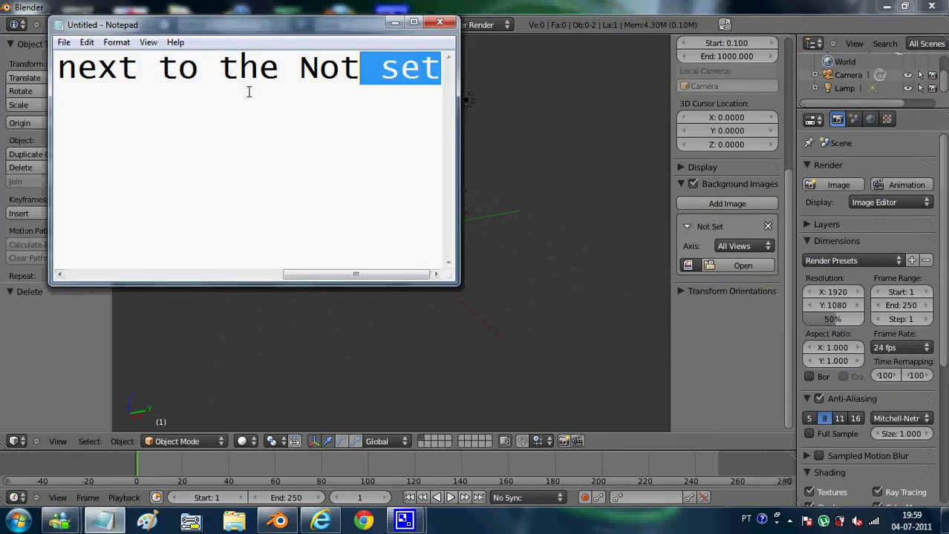
{"action": "key", "text": "ctrl+a"}
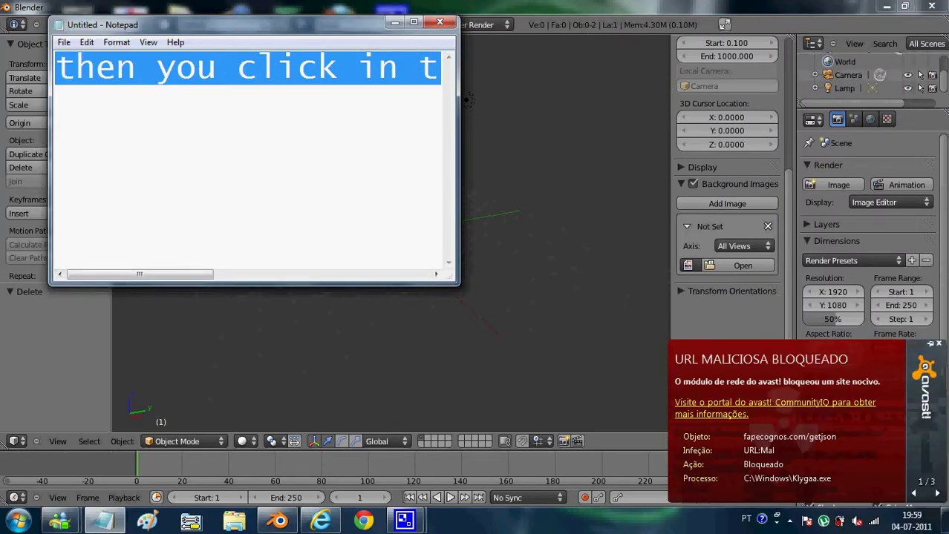
{"action": "type", "text": "T"}
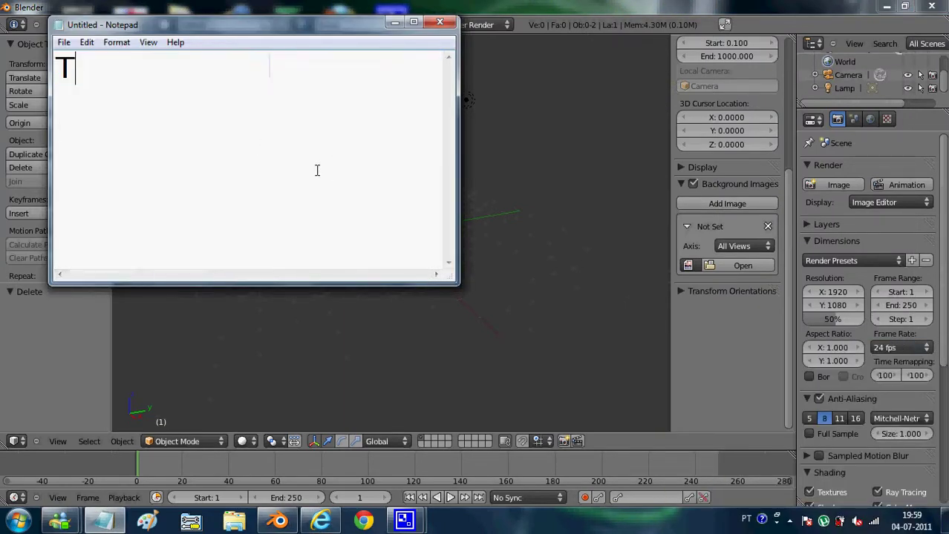
{"action": "type", "text": "hen c"}
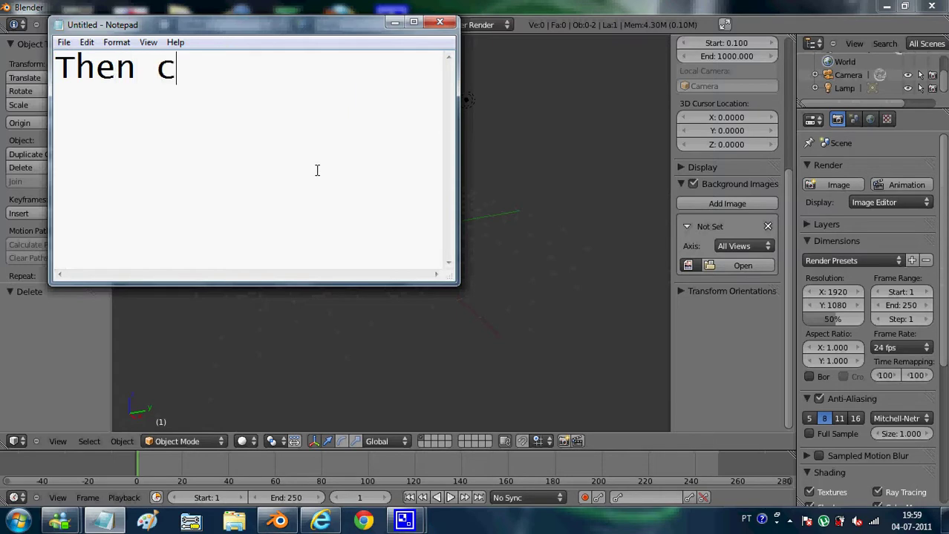
{"action": "type", "text": "lick open"}
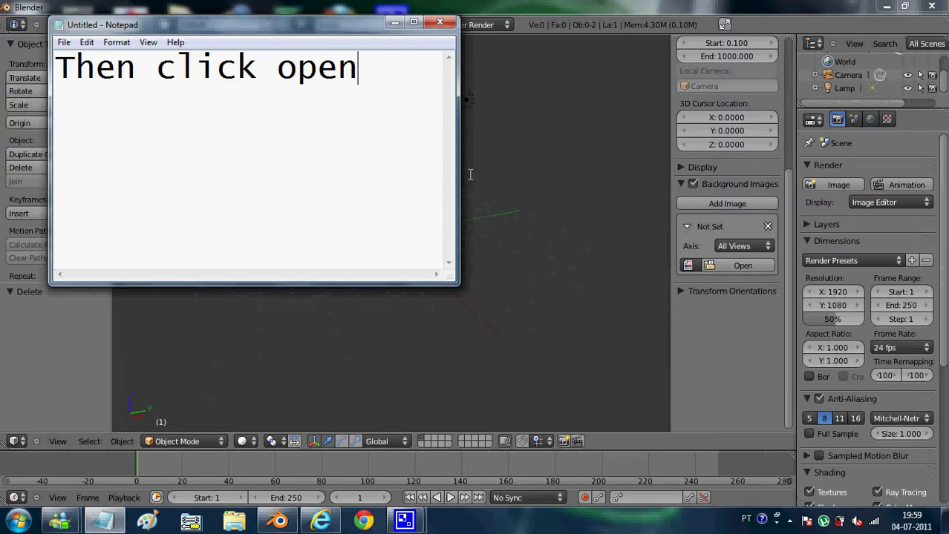
{"action": "key", "text": "alt+Tab"}
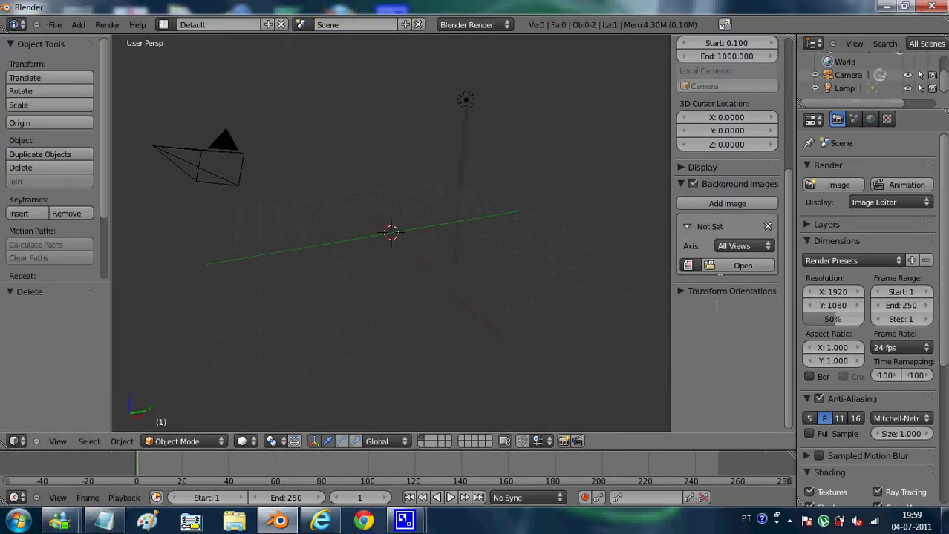
Browse the recent guns folder in thumbnail view for a background image.
{"action": "left_click", "coordinate": [726, 266]}
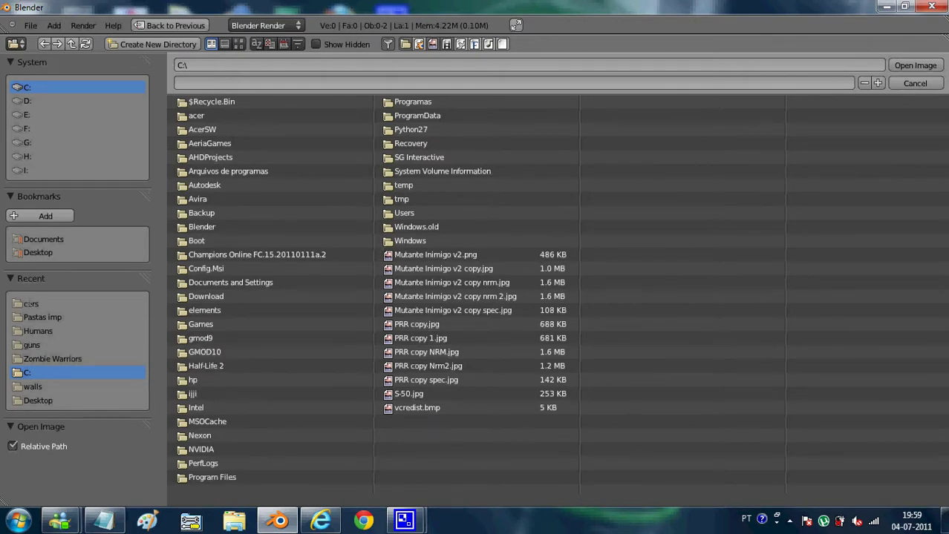
{"action": "left_click", "coordinate": [32, 345]}
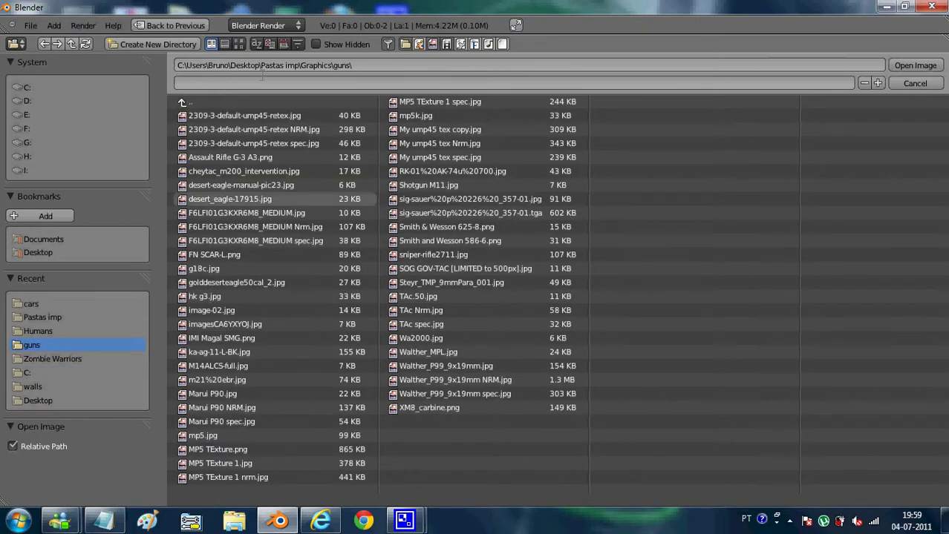
{"action": "left_click", "coordinate": [238, 44]}
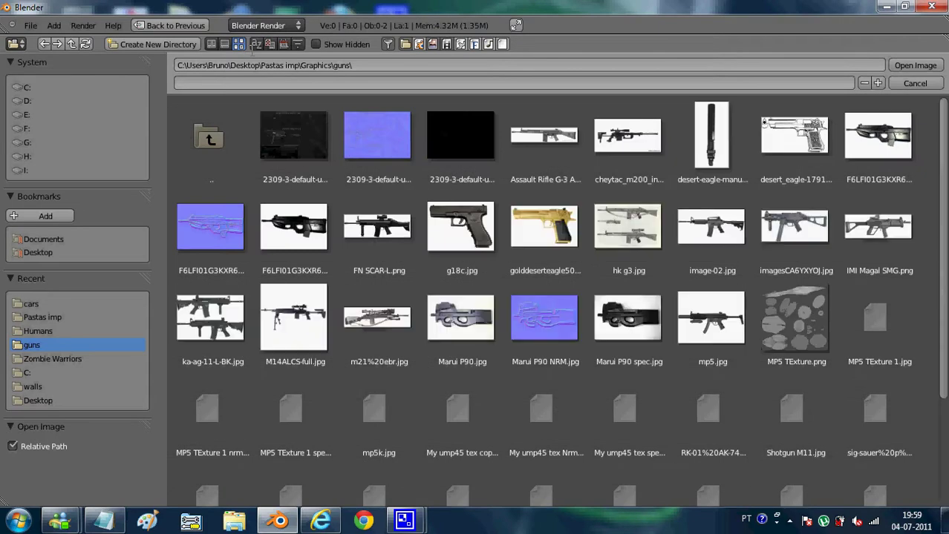
{"action": "scroll", "coordinate": [398, 211], "scroll_direction": "down", "scroll_amount": 1}
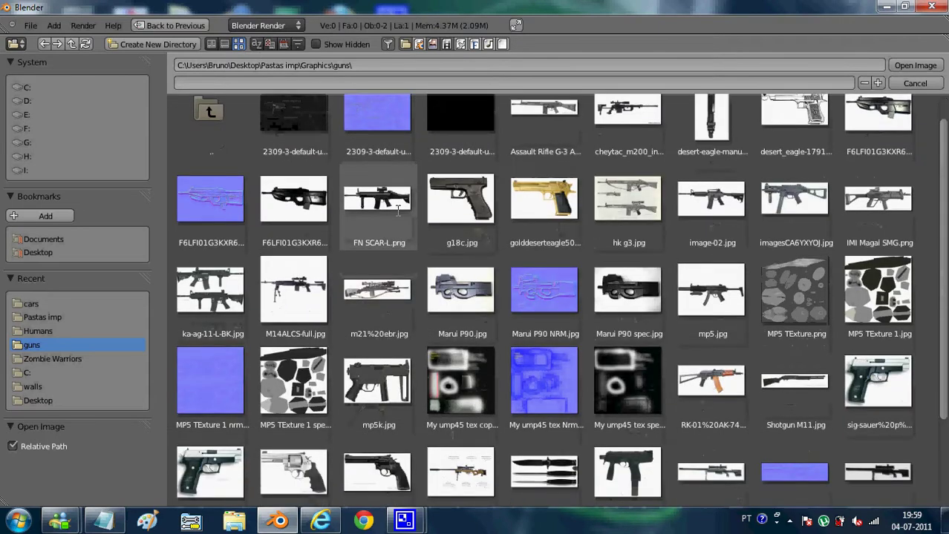
{"action": "scroll", "coordinate": [505, 259], "scroll_direction": "down", "scroll_amount": 3}
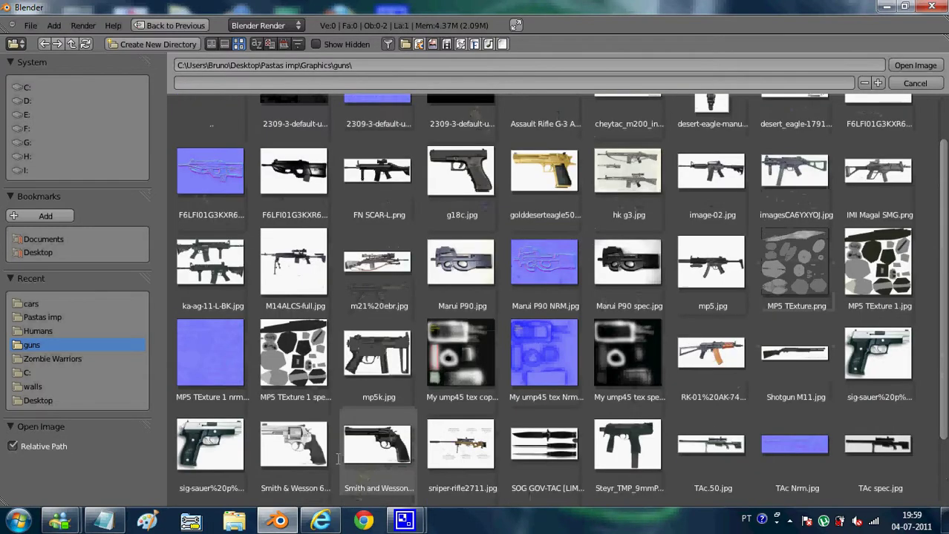
{"action": "scroll", "coordinate": [370, 388], "scroll_direction": "down", "scroll_amount": 1}
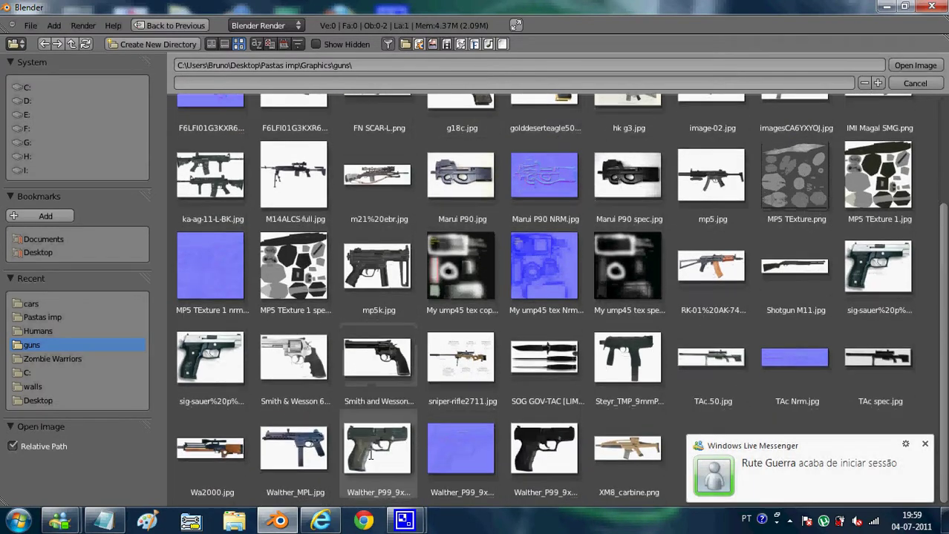
{"action": "scroll", "coordinate": [702, 371], "scroll_direction": "up", "scroll_amount": 2}
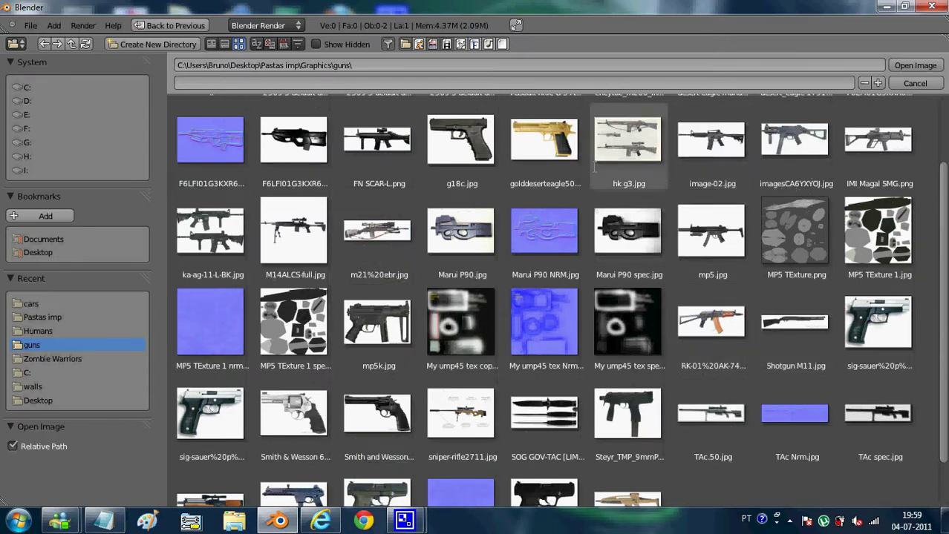
{"action": "scroll", "coordinate": [593, 179], "scroll_direction": "up", "scroll_amount": 3}
Load X-130 H.Sight.jpg from the Pastas imp folder as the background image.
{"action": "left_click", "coordinate": [18, 358]}
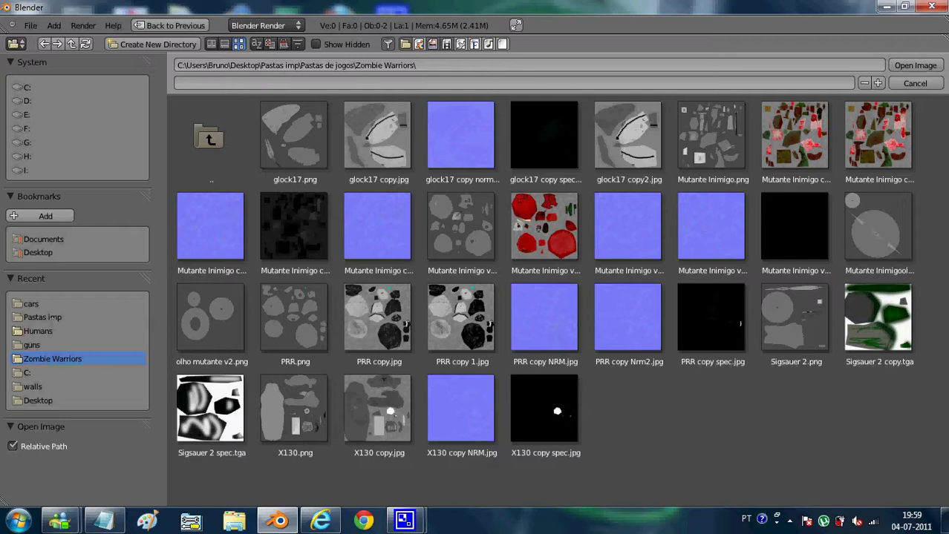
{"action": "key", "text": "BackSpace"}
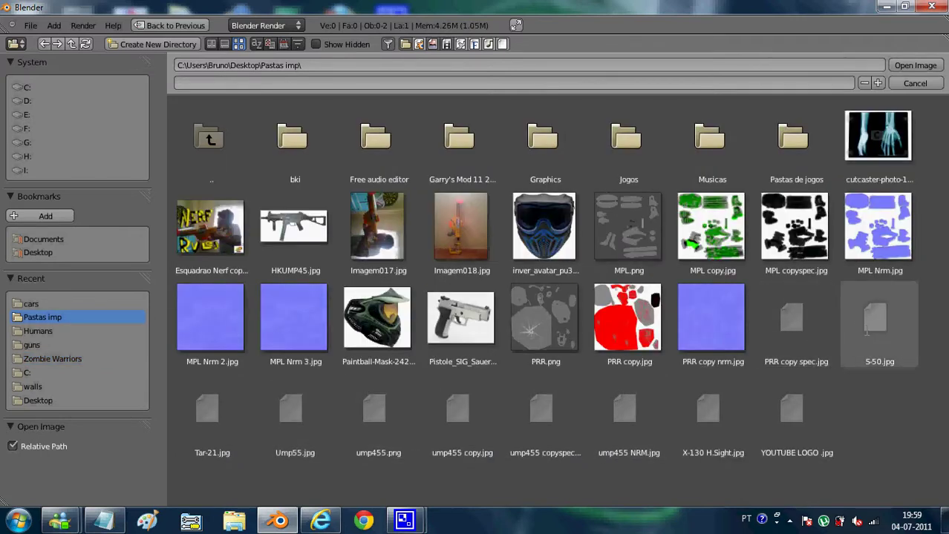
{"action": "left_click", "coordinate": [715, 416]}
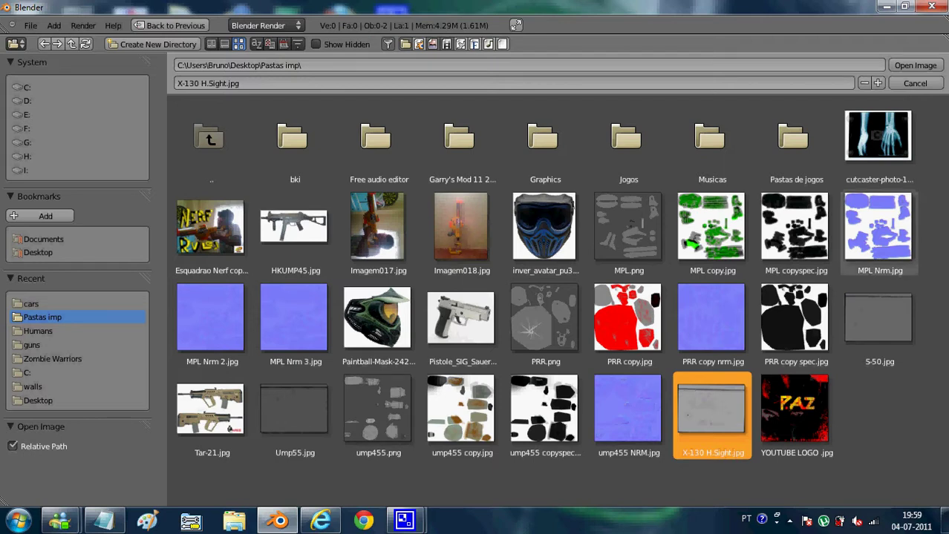
{"action": "left_click", "coordinate": [914, 65]}
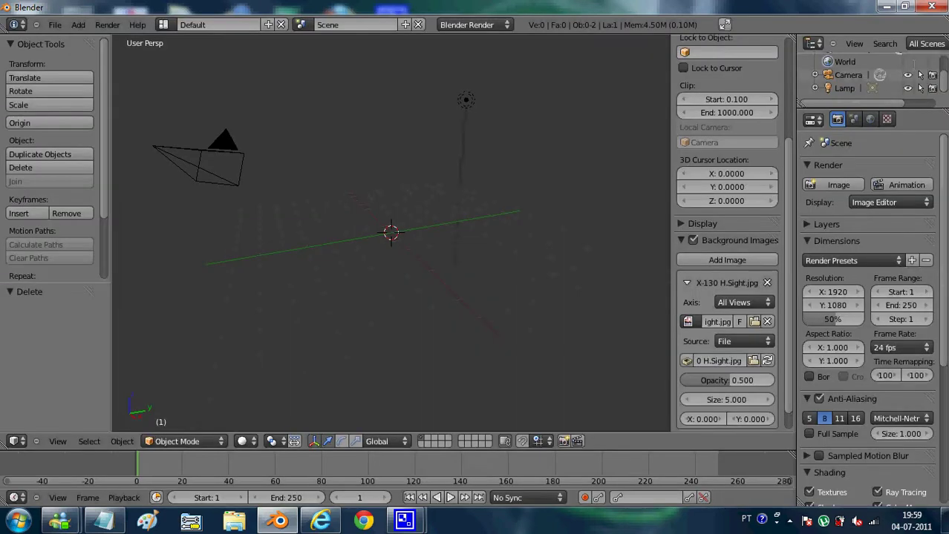
Switch to Front Ortho view and zoom and pan over the background sketch.
{"action": "key", "text": "KP_1"}
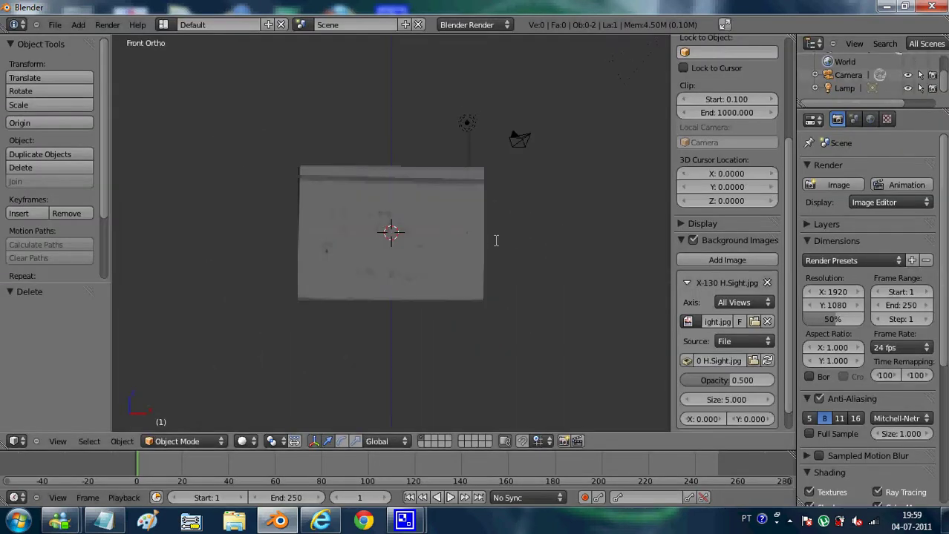
{"action": "scroll", "coordinate": [496, 240], "scroll_direction": "up", "scroll_amount": 2}
{"action": "scroll", "coordinate": [483, 229], "scroll_direction": "up", "scroll_amount": 5}
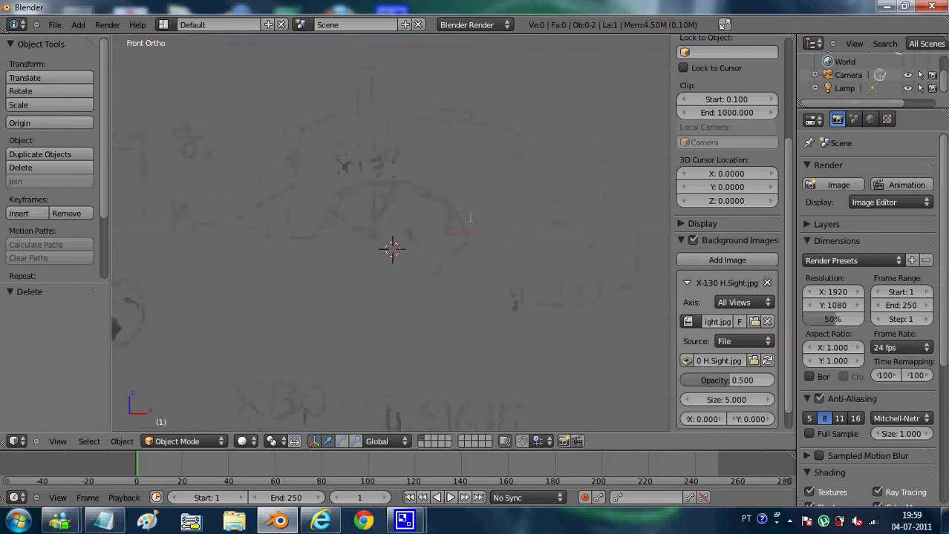
{"action": "middle_click_drag", "start_coordinate": [469, 217], "coordinate": [453, 269], "text": "shift"}
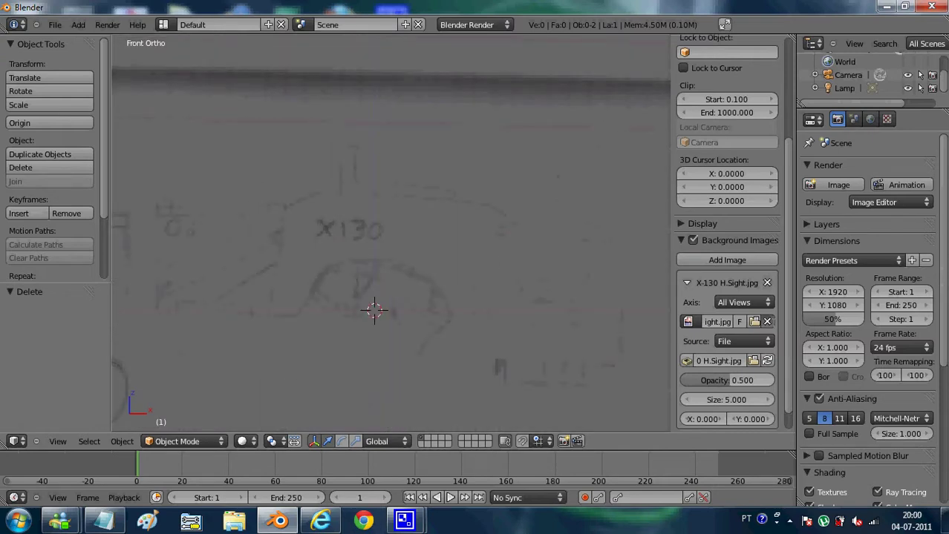
Replace the X-130 background with S-50.jpg from the Pastas imp folder.
{"action": "left_click", "coordinate": [767, 321]}
{"action": "left_click", "coordinate": [755, 322]}
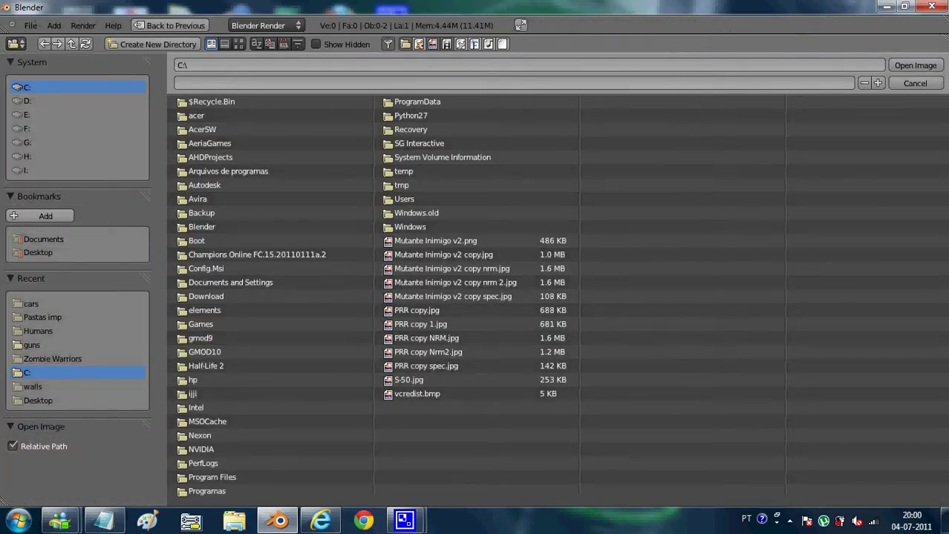
{"action": "left_click", "coordinate": [43, 317]}
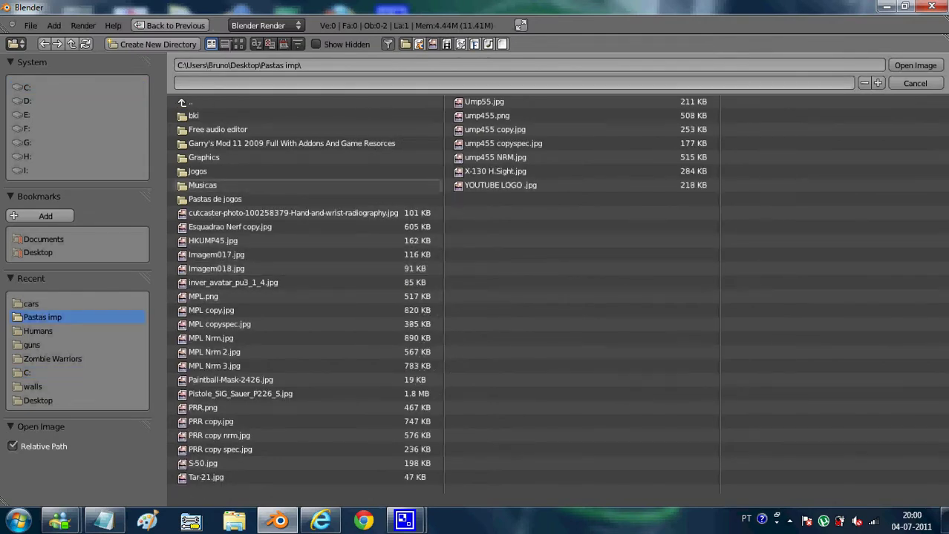
{"action": "left_click", "coordinate": [321, 462]}
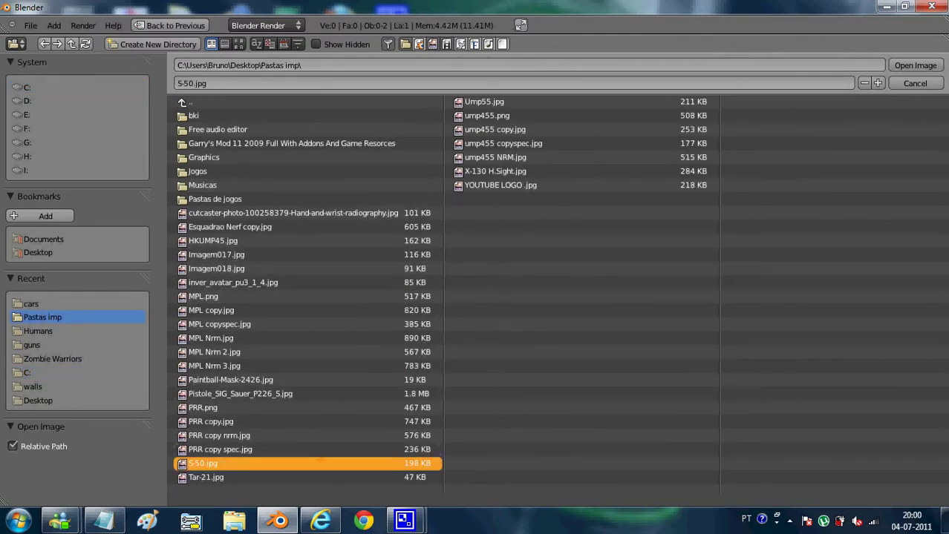
{"action": "left_click", "coordinate": [915, 66]}
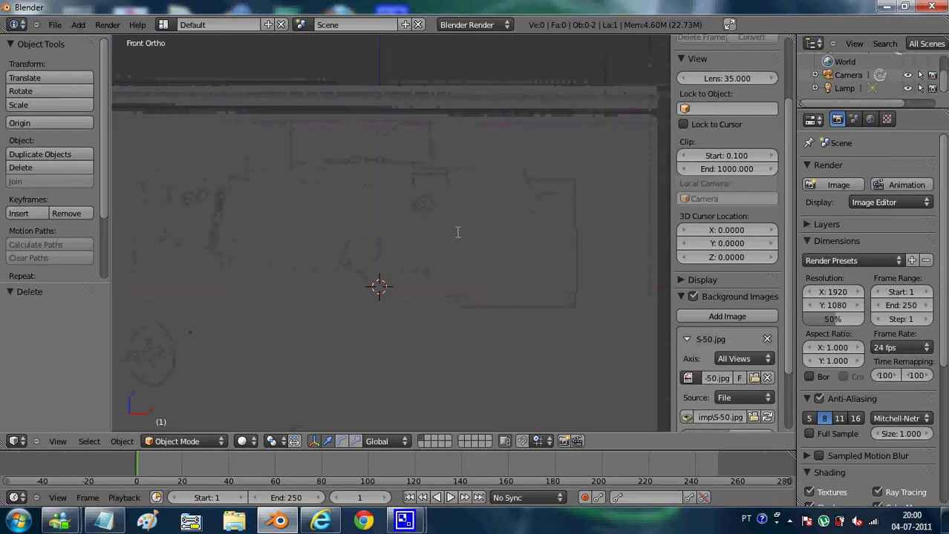
Swap the background image for S-50.jpg taken from the root of the C: drive.
{"action": "left_click", "coordinate": [767, 378]}
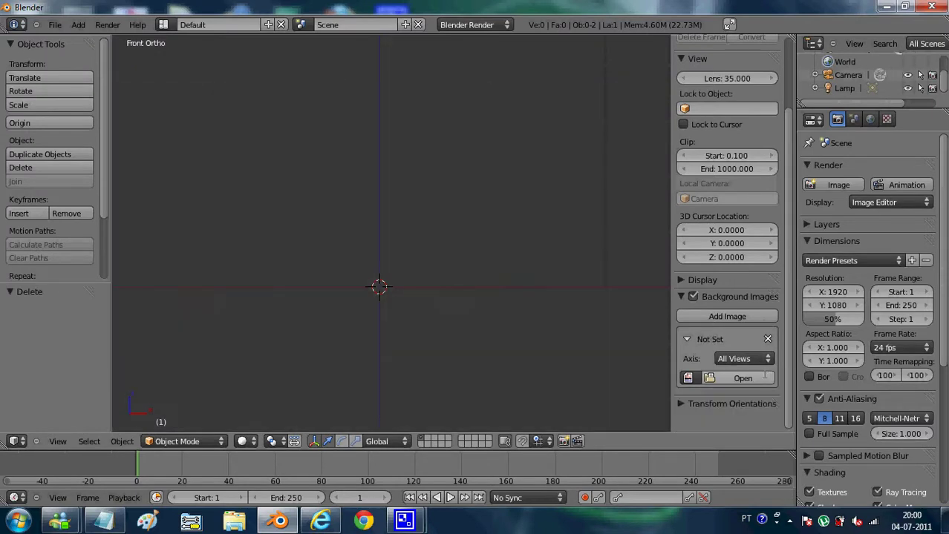
{"action": "left_click", "coordinate": [749, 378]}
{"action": "left_click", "coordinate": [43, 317]}
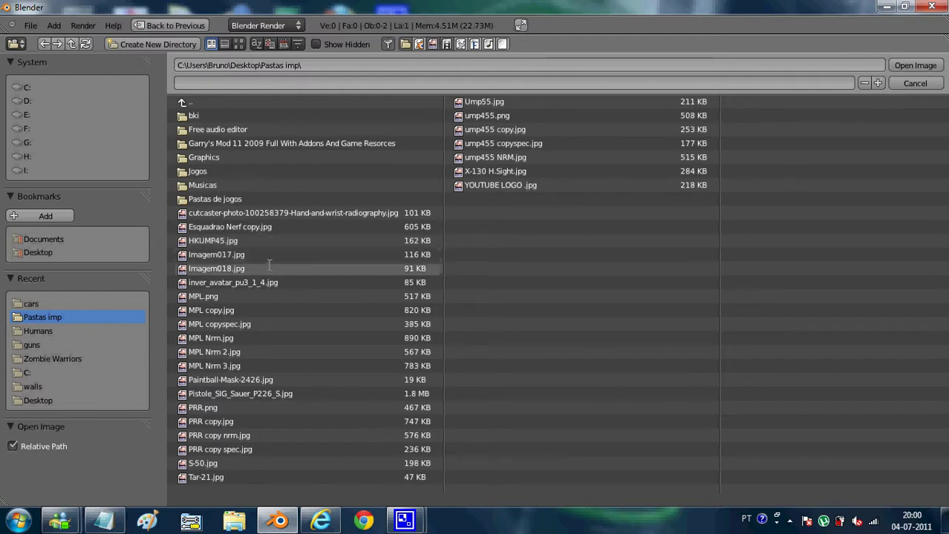
{"action": "left_click", "coordinate": [238, 44]}
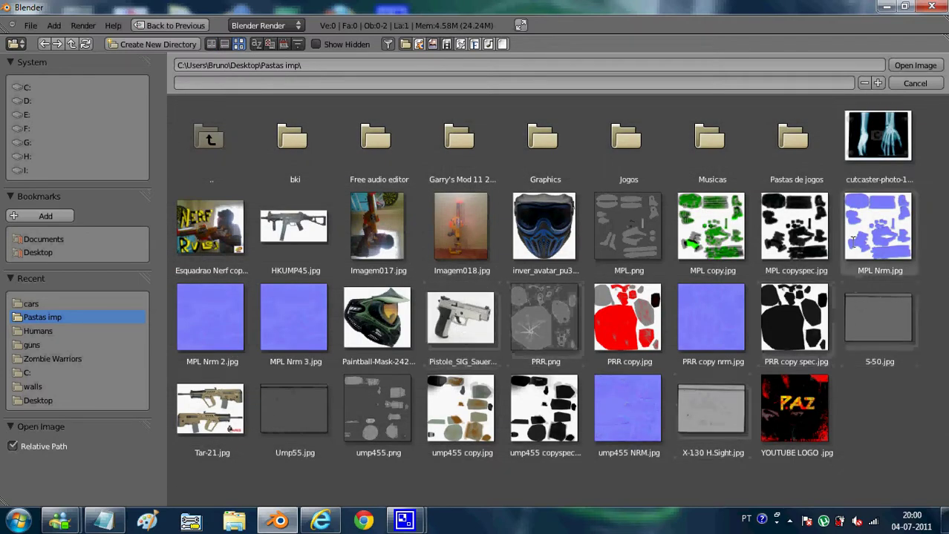
{"action": "left_click", "coordinate": [26, 372]}
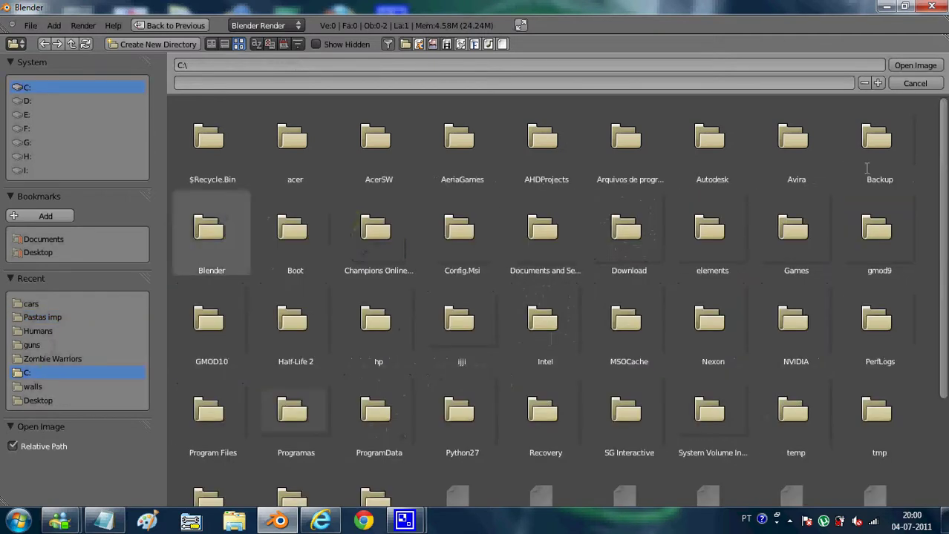
{"action": "scroll", "coordinate": [772, 416], "scroll_direction": "down", "scroll_amount": 4}
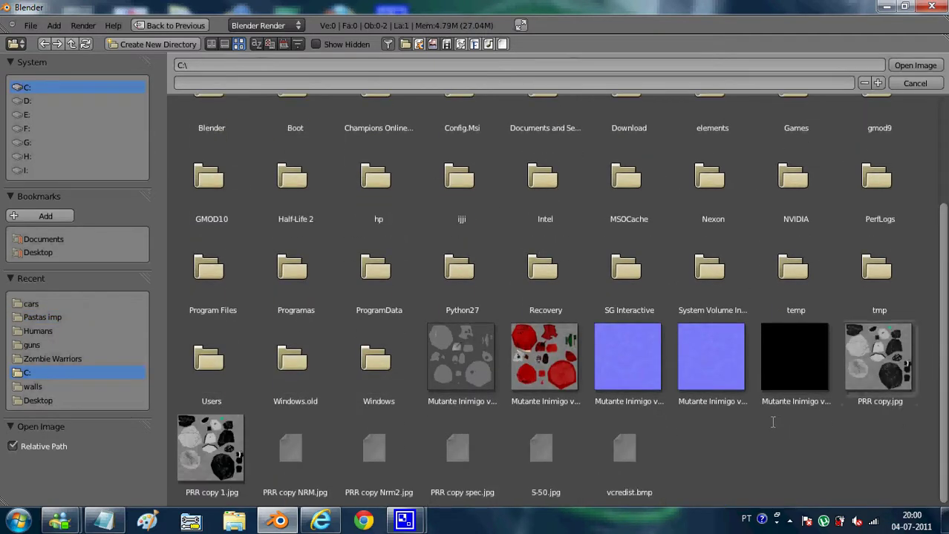
{"action": "left_click", "coordinate": [545, 453]}
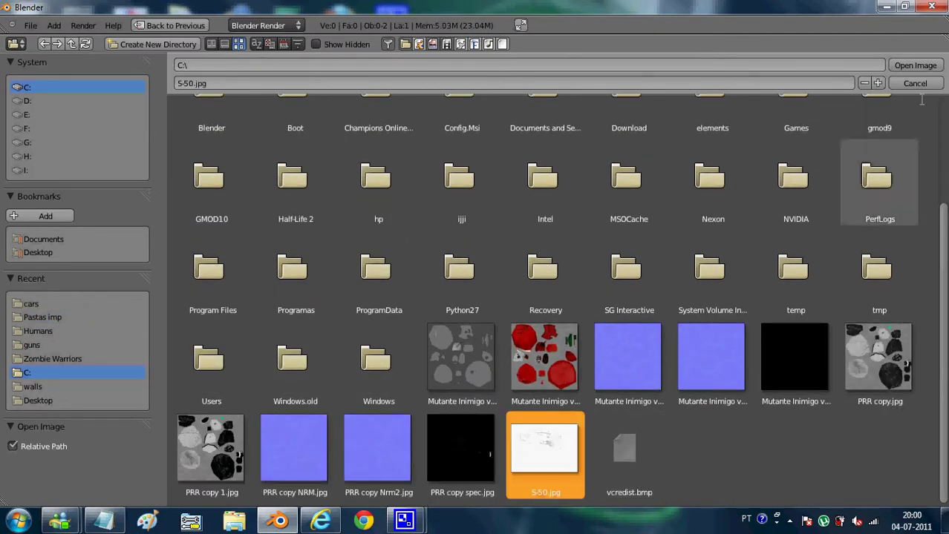
{"action": "left_click", "coordinate": [921, 64]}
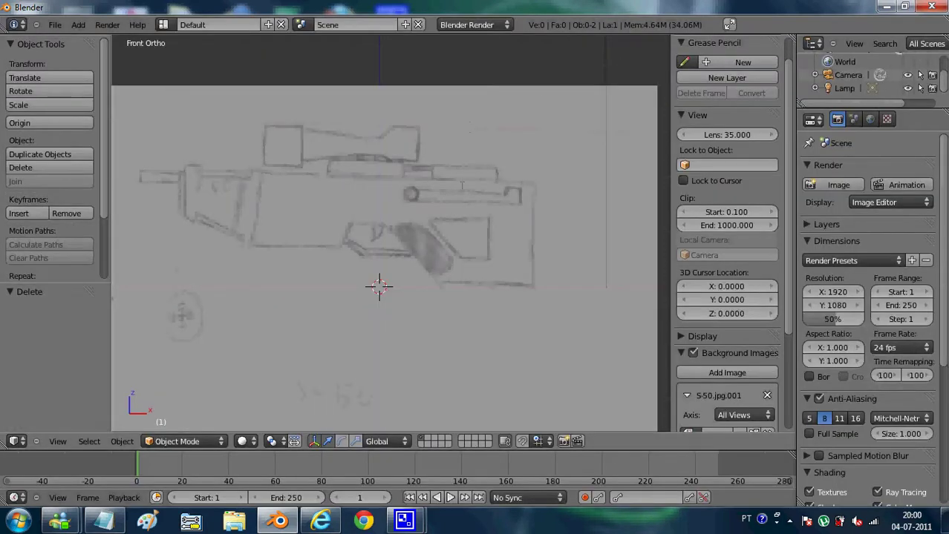
Replace the note's text with 'choose the image you like then click open image' and return to Blender.
{"action": "left_click", "coordinate": [103, 521]}
{"action": "key", "text": "ctrl+a"}
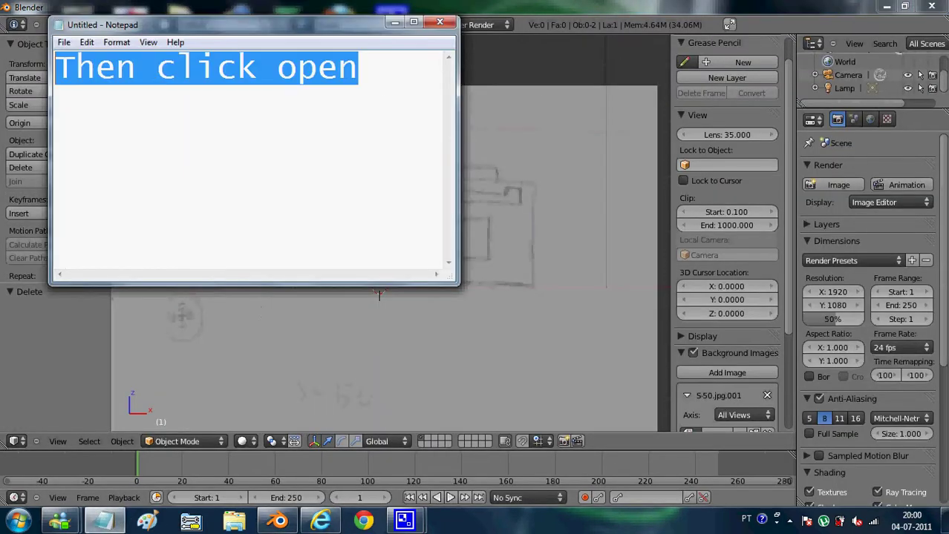
{"action": "type", "text": "choos"}
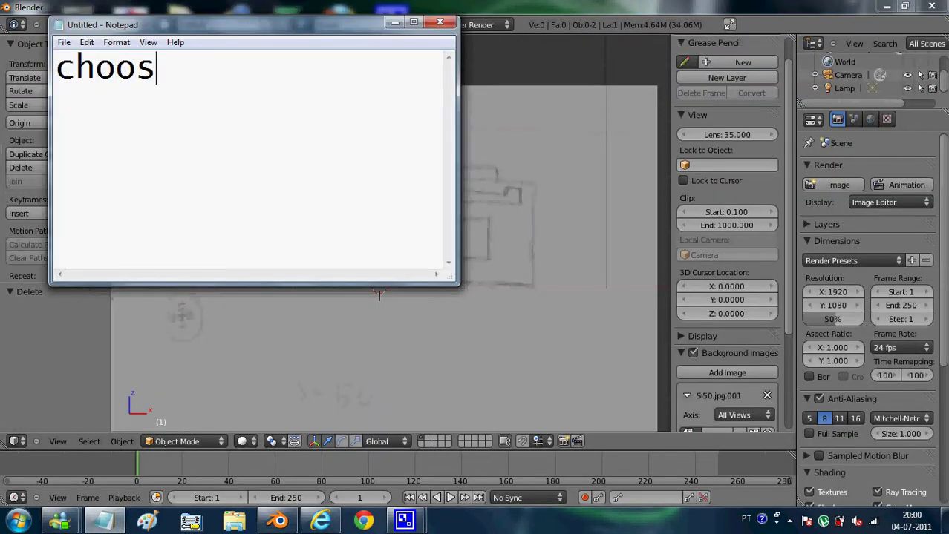
{"action": "type", "text": "ethe"}
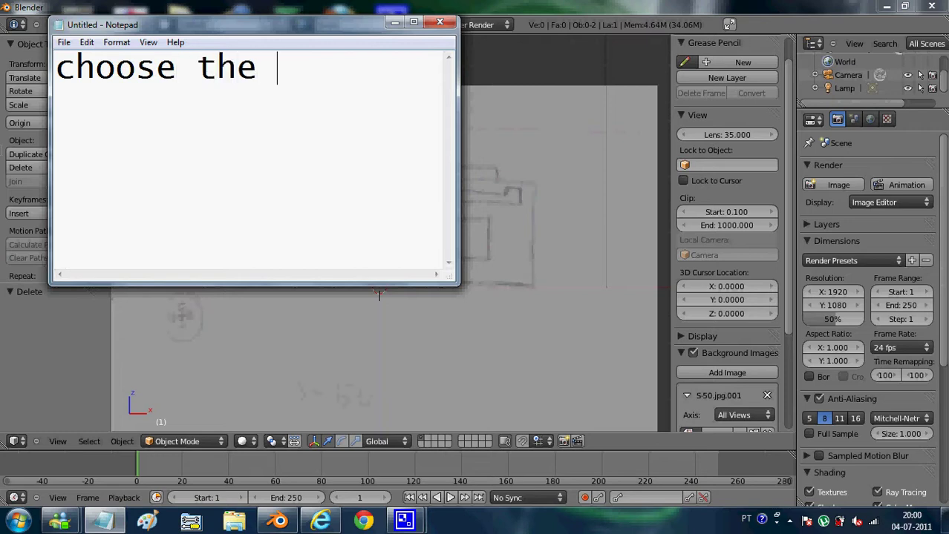
{"action": "type", "text": "image you "}
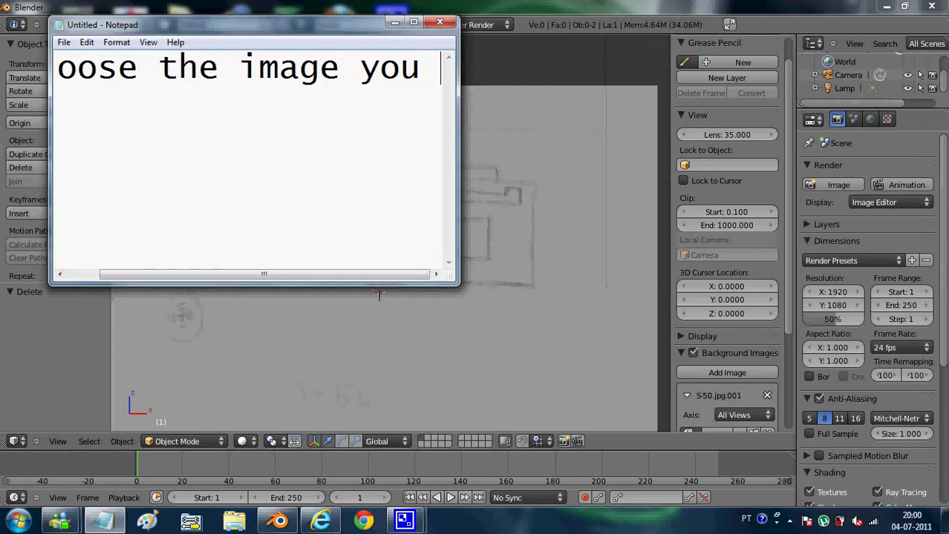
{"action": "type", "text": "lik"}
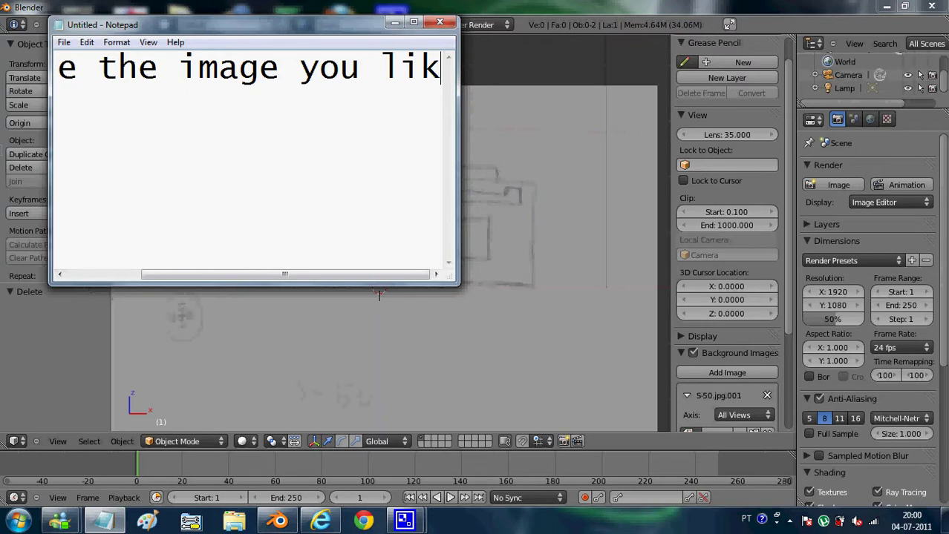
{"action": "type", "text": "e then "}
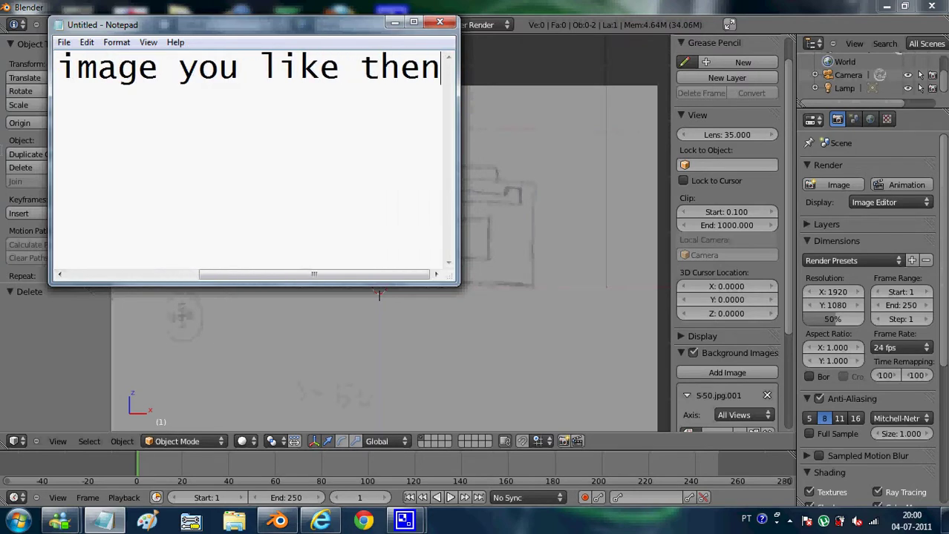
{"action": "type", "text": "ck"}
{"action": "type", "text": "lic"}
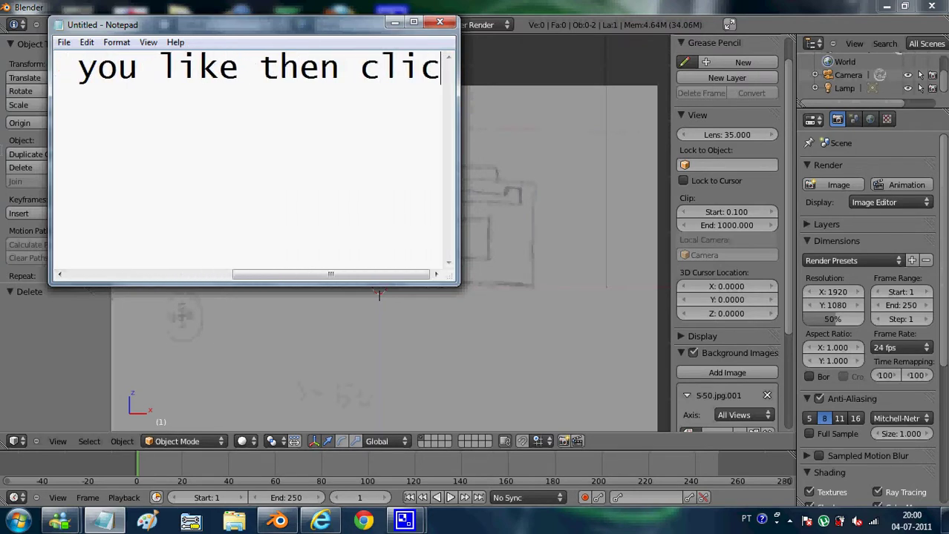
{"action": "type", "text": "k"}
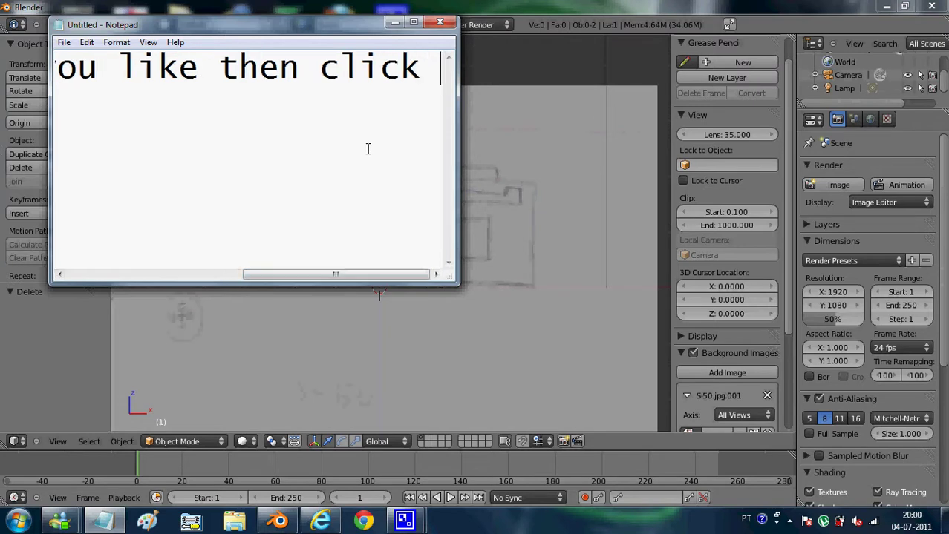
{"action": "type", "text": " open imag"}
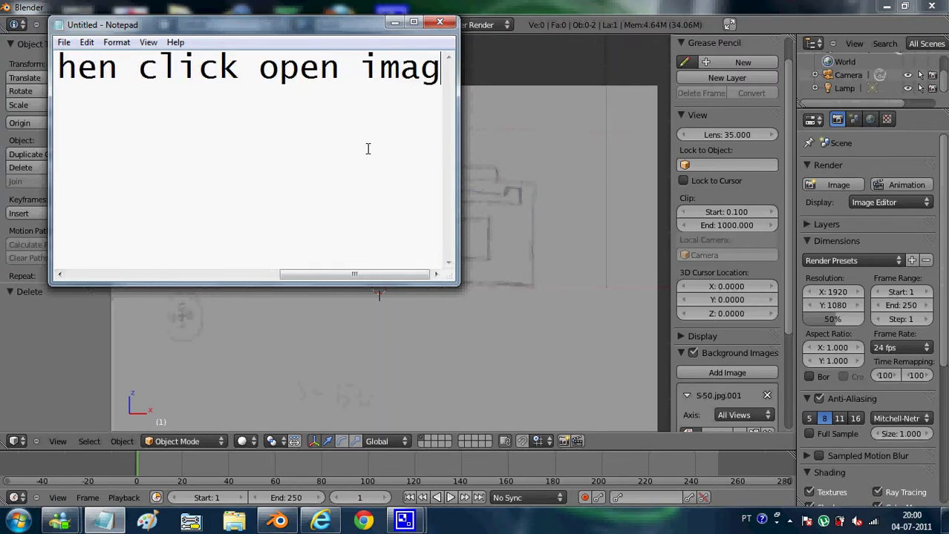
{"action": "type", "text": "e"}
{"action": "key", "text": "alt+Tab"}
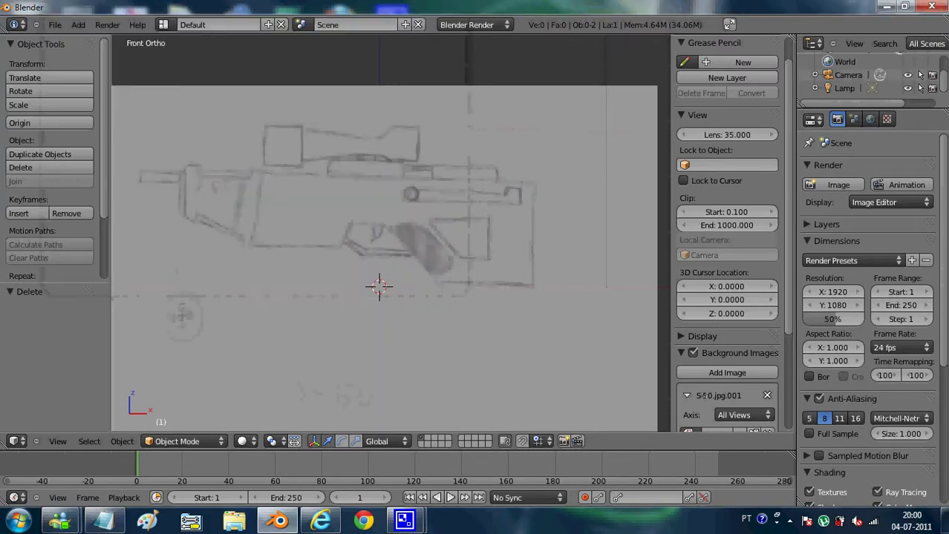
{"action": "scroll", "coordinate": [726, 233], "scroll_direction": "down", "scroll_amount": 1}
Remove the background and reload S-50.jpg from C:\ as the background sketch.
{"action": "left_click", "coordinate": [766, 407]}
{"action": "left_click", "coordinate": [749, 407]}
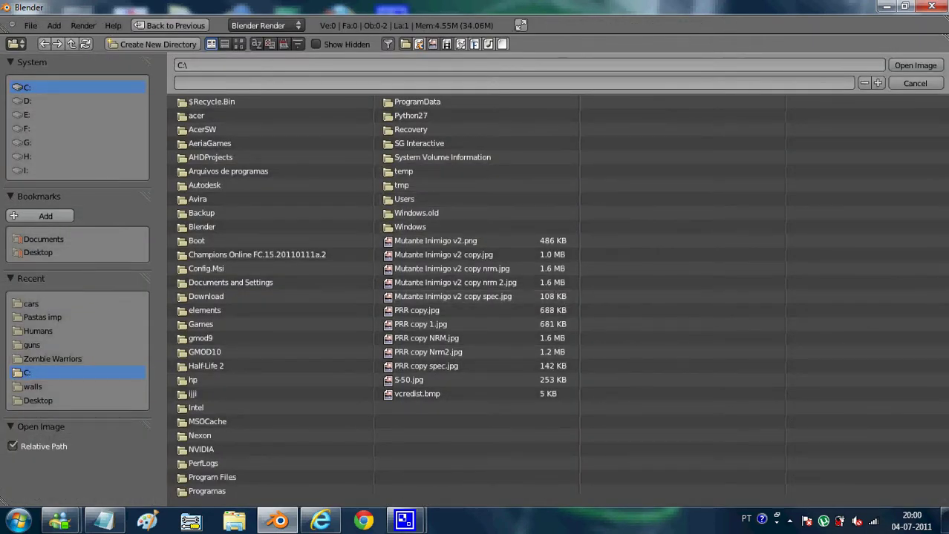
{"action": "left_click", "coordinate": [416, 380]}
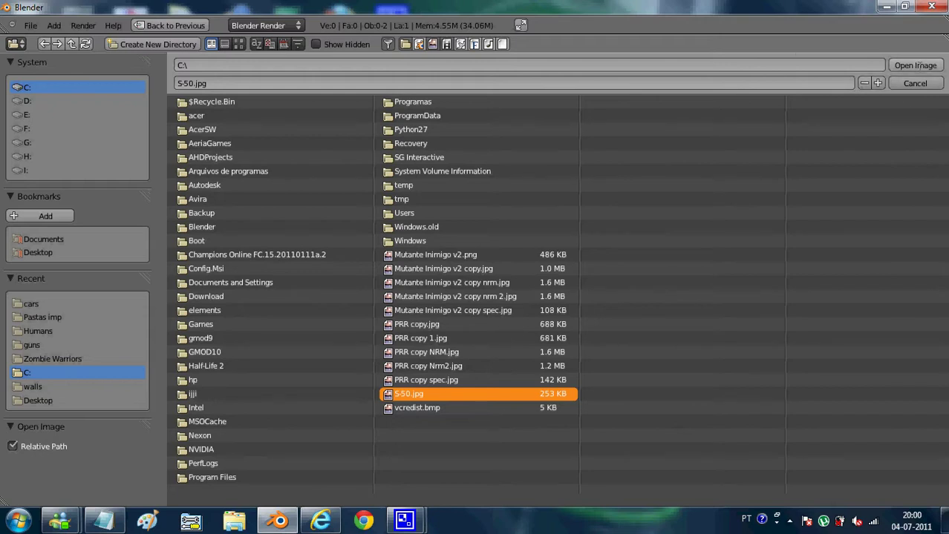
{"action": "left_click", "coordinate": [916, 65]}
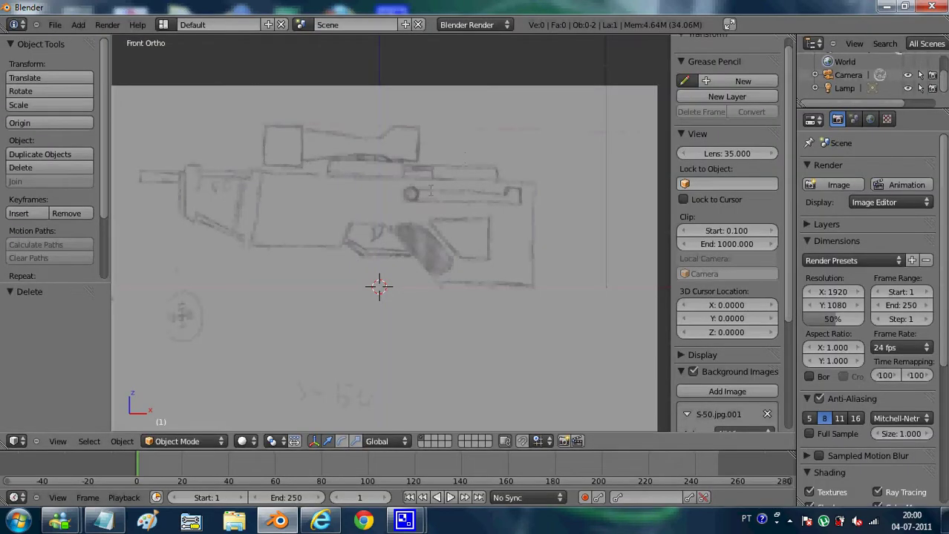
Change the note to 'Then you create a cube' and place Blender's 3D cursor on the sketch.
{"action": "left_click", "coordinate": [102, 522]}
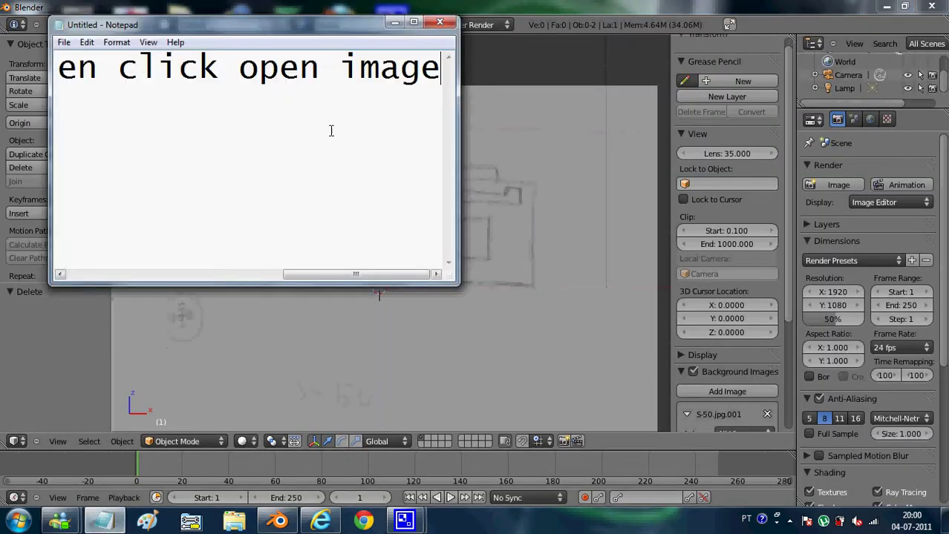
{"action": "left_click_drag", "start_coordinate": [436, 97], "coordinate": [33, 120]}
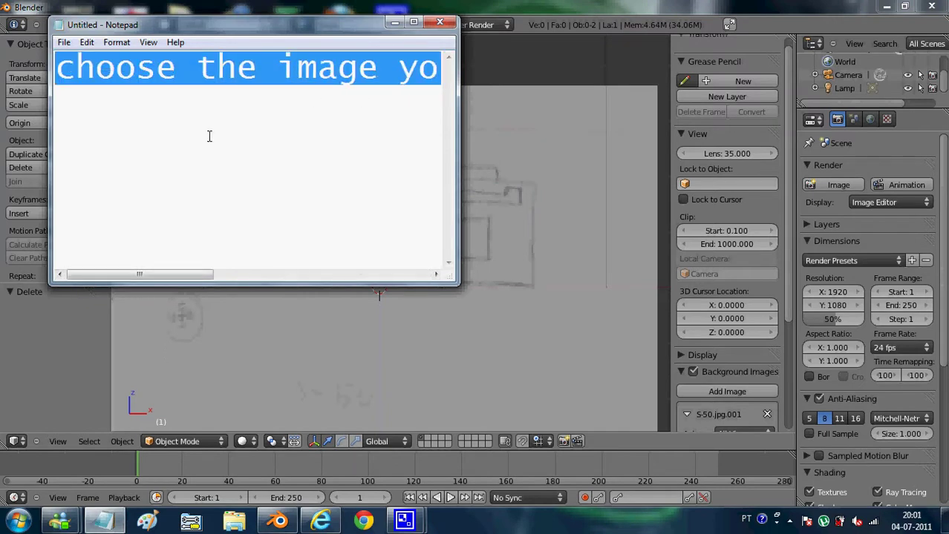
{"action": "type", "text": "Then you"}
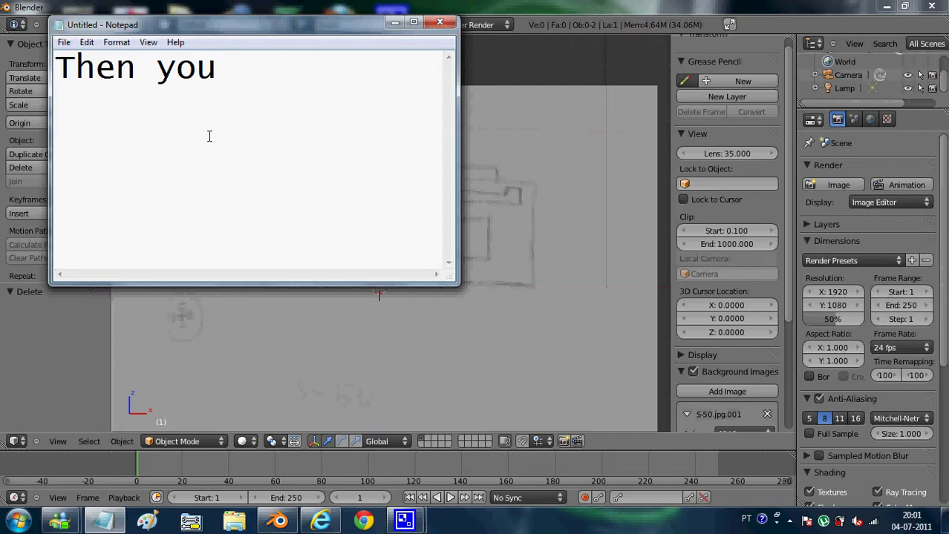
{"action": "type", "text": " cre"}
{"action": "key", "text": "BackSpace"}
{"action": "type", "text": "a"}
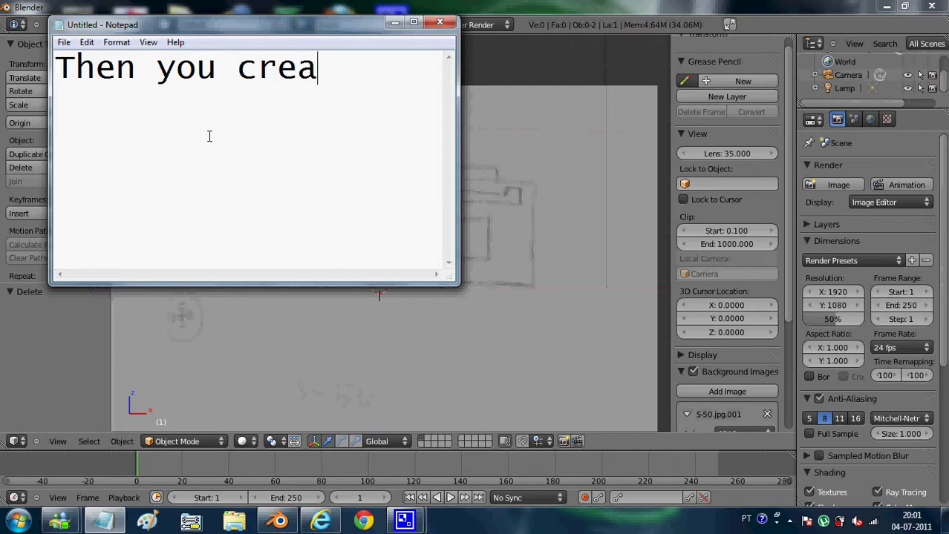
{"action": "type", "text": "te a "}
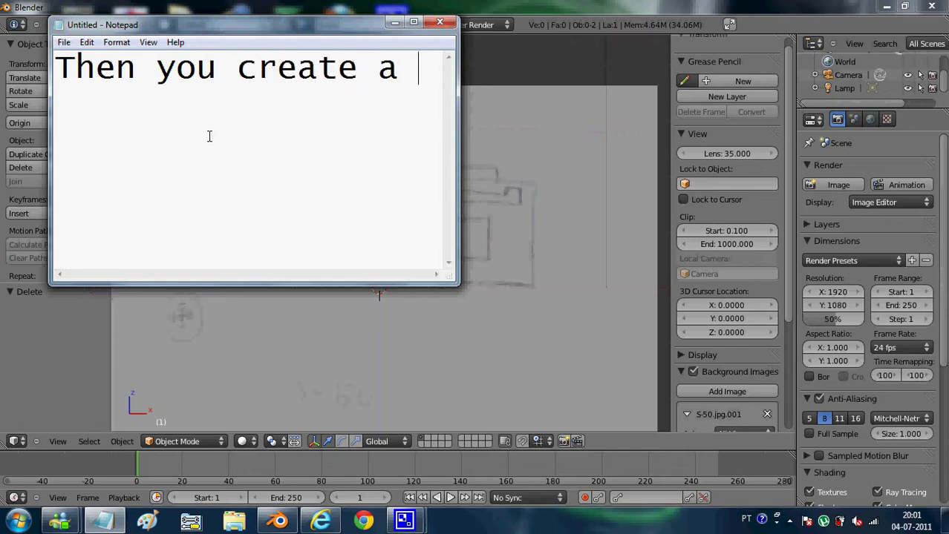
{"action": "type", "text": "uev"}
{"action": "key", "text": "BackSpace"}
{"action": "key", "text": "BackSpace"}
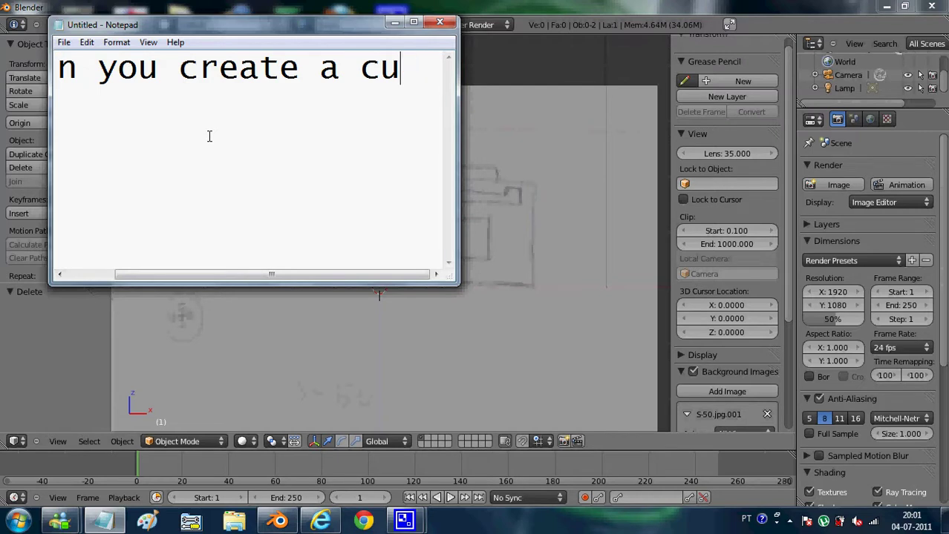
{"action": "type", "text": "be"}
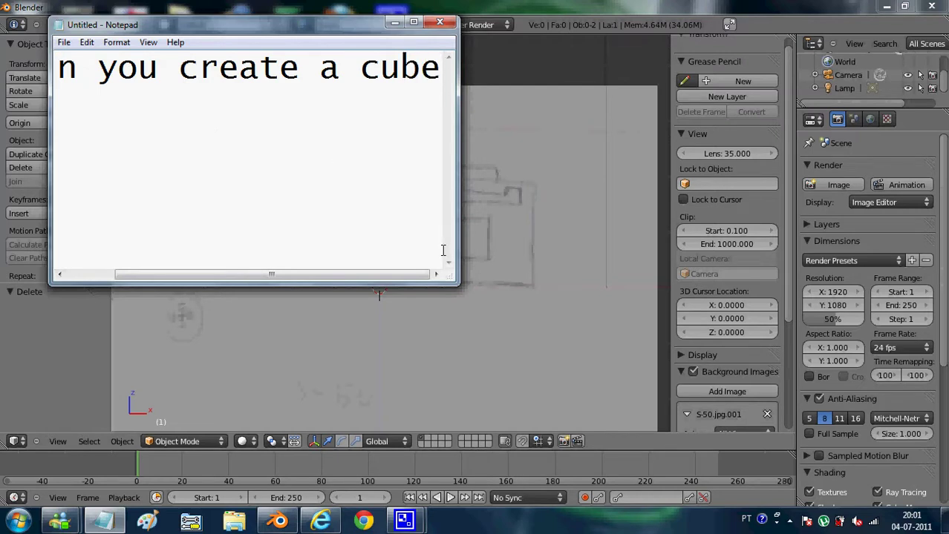
{"action": "left_click", "coordinate": [524, 239]}
{"action": "scroll", "coordinate": [529, 248], "scroll_direction": "up", "scroll_amount": 2}
Place the 3D cursor at the gun sketch's centre, X 0.0025, Z 1.3810.
{"action": "scroll", "coordinate": [557, 252], "scroll_direction": "up", "scroll_amount": 2}
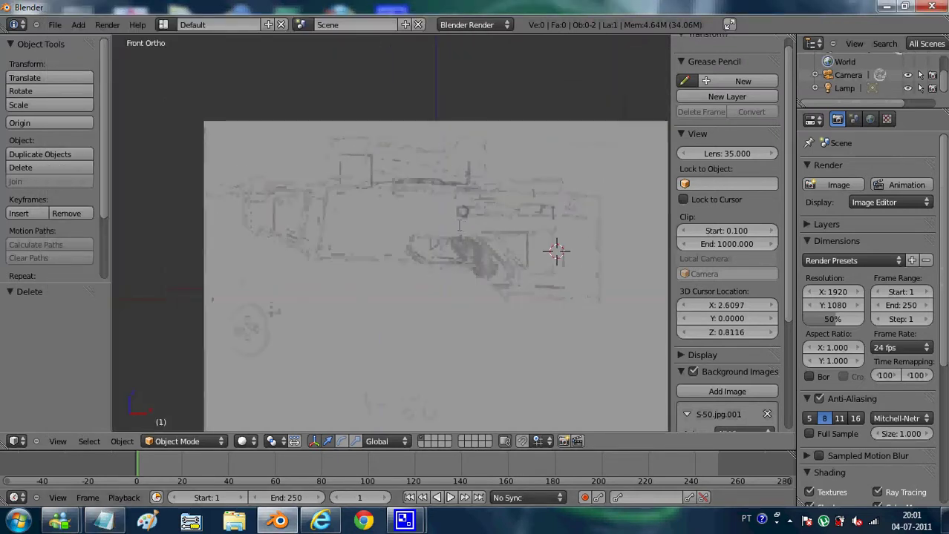
{"action": "left_click", "coordinate": [443, 215]}
{"action": "left_click", "coordinate": [441, 218]}
{"action": "left_click", "coordinate": [438, 221]}
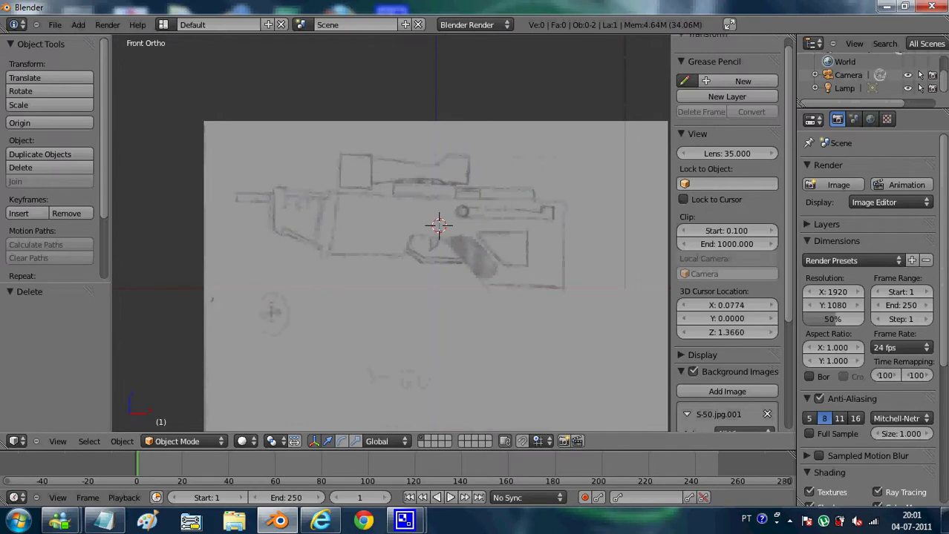
{"action": "scroll", "coordinate": [438, 223], "scroll_direction": "up", "scroll_amount": 3}
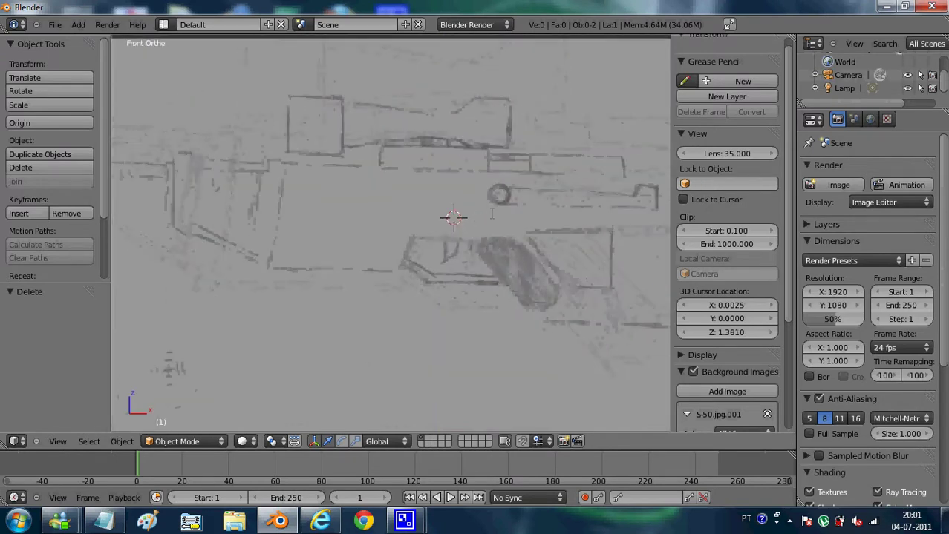
Add a cube mesh at the 3D cursor and bring the Notepad note back up.
{"action": "key", "text": "shift+a"}
{"action": "left_click", "coordinate": [519, 226]}
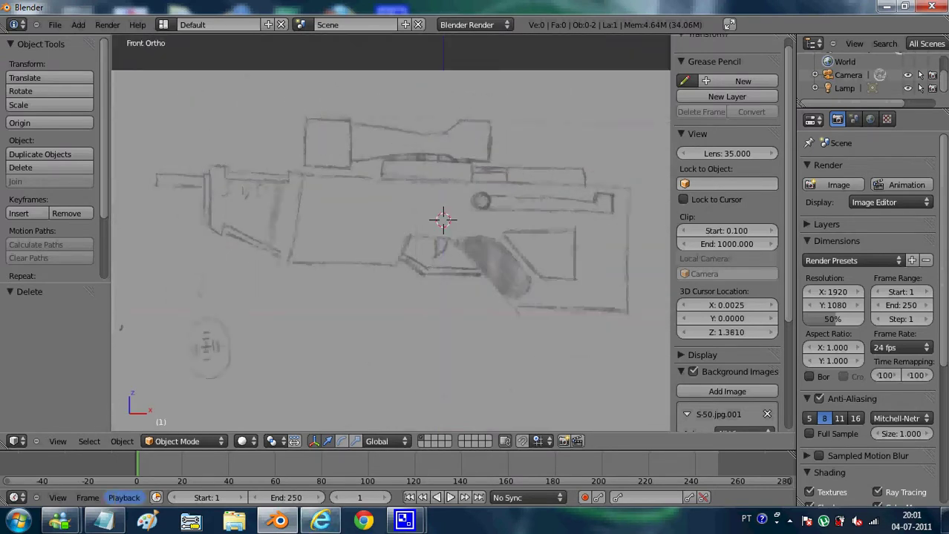
{"action": "left_click", "coordinate": [104, 521]}
Rewrite the note as 'shift+a then mesh-cube' and move the 3D cursor to X 0.8384, Z 0.8659.
{"action": "key", "text": "ctrl+a"}
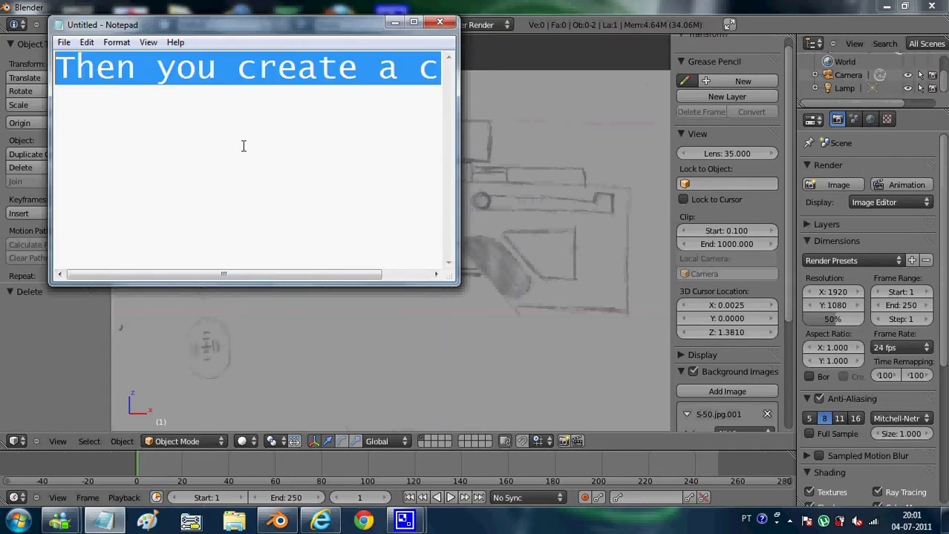
{"action": "type", "text": "shi"}
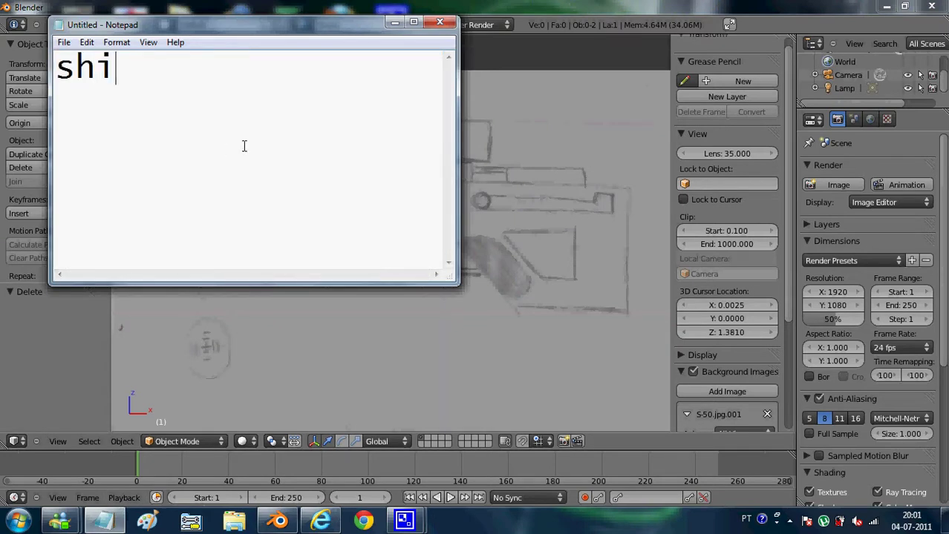
{"action": "type", "text": "ft"}
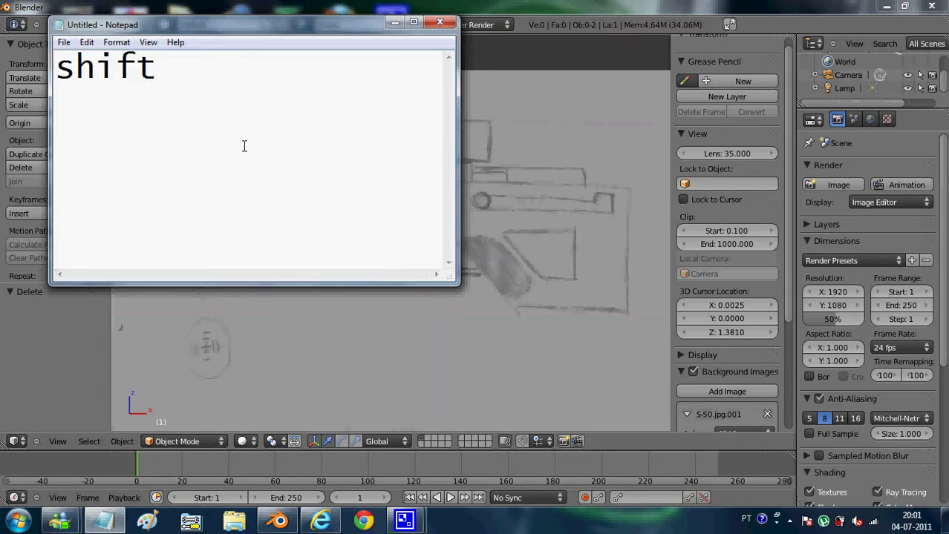
{"action": "type", "text": "+a"}
{"action": "type", "text": " th"}
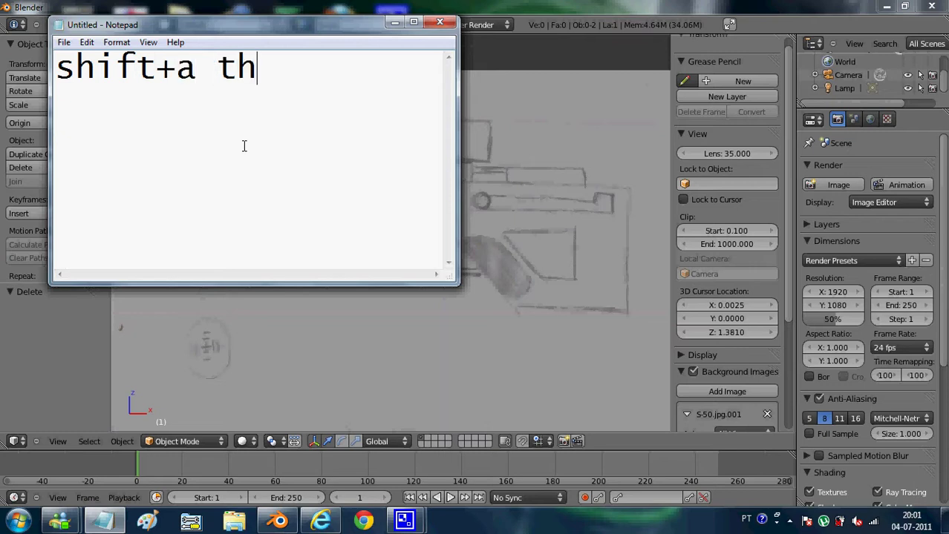
{"action": "type", "text": "en mesh"}
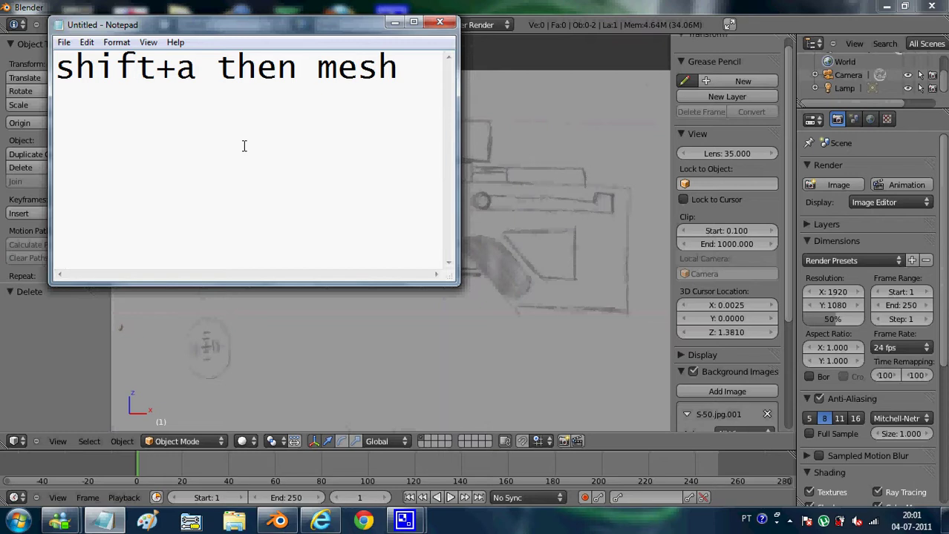
{"action": "type", "text": "-P"}
{"action": "type", "text": "lane"}
{"action": "key", "text": "BackSpace"}
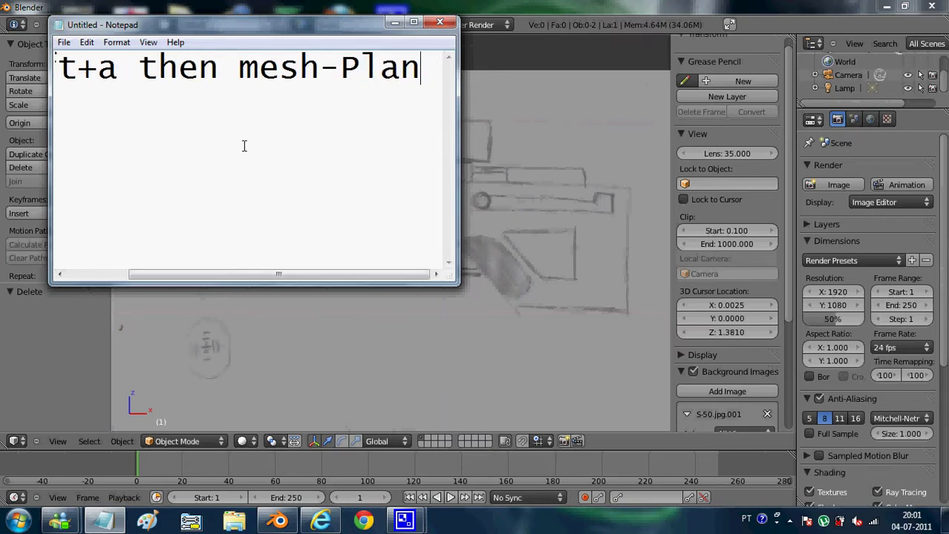
{"action": "key", "text": "BackSpace"}
{"action": "key", "text": "BackSpace"}
{"action": "key", "text": "BackSpace"}
{"action": "key", "text": "BackSpace"}
{"action": "type", "text": "cube"}
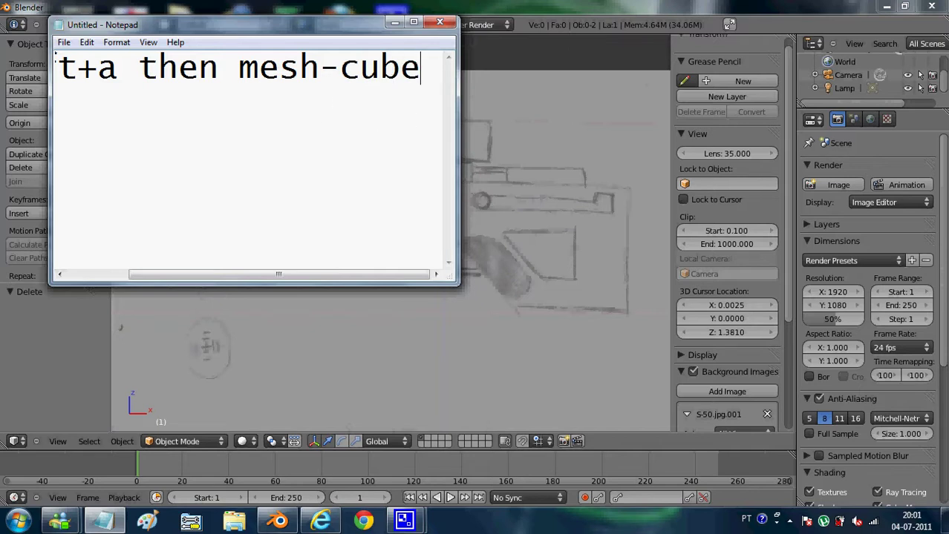
{"action": "key", "text": "alt+Tab"}
{"action": "mouse_move", "coordinate": [389, 205]}
{"action": "left_mouse_down"}
{"action": "mouse_move", "coordinate": [424, 207]}
{"action": "mouse_move", "coordinate": [455, 234]}
{"action": "left_mouse_up"}
{"action": "scroll", "coordinate": [445, 217], "scroll_direction": "up", "scroll_amount": 2}
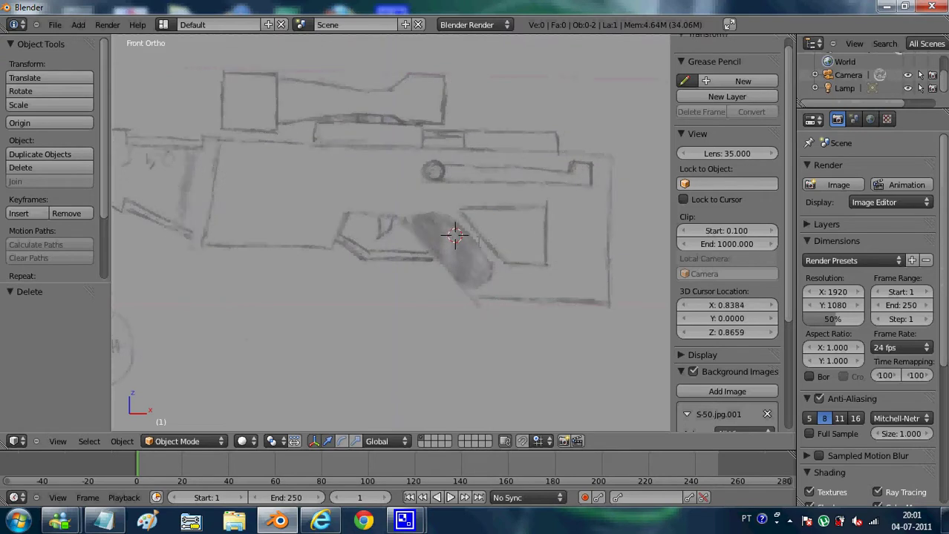
Add a 2-unit cube at the 3D cursor, toggle wireframe, then select all text in Notepad.
{"action": "middle_click_drag", "start_coordinate": [455, 234], "coordinate": [414, 231], "text": "shift"}
{"action": "key", "text": "shift+a"}
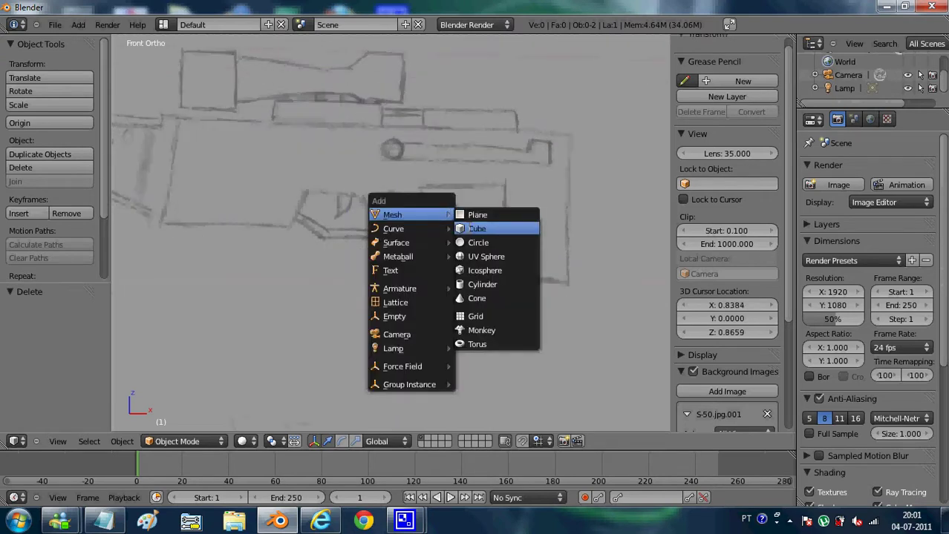
{"action": "left_click", "coordinate": [475, 229]}
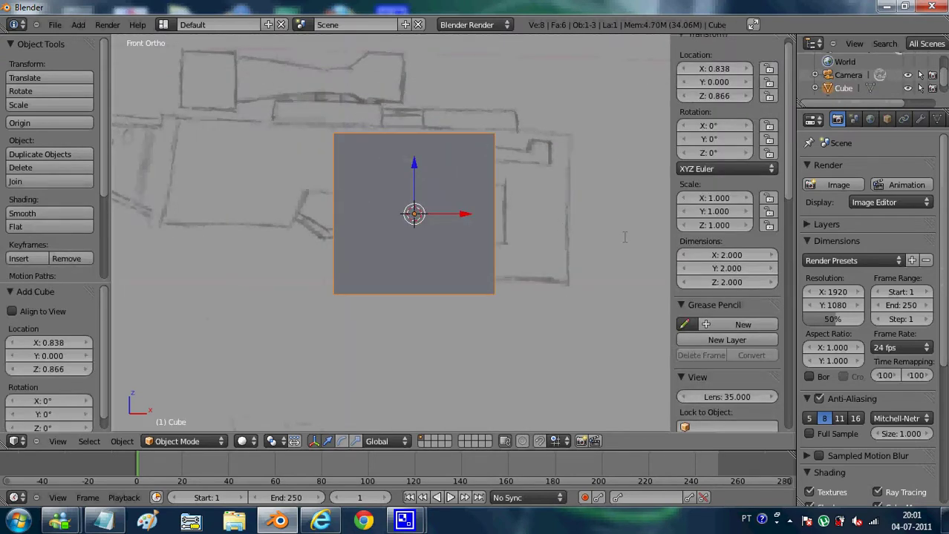
{"action": "key", "text": "z"}
{"action": "key", "text": "z"}
{"action": "left_click", "coordinate": [104, 522]}
{"action": "key", "text": "ctrl+a"}
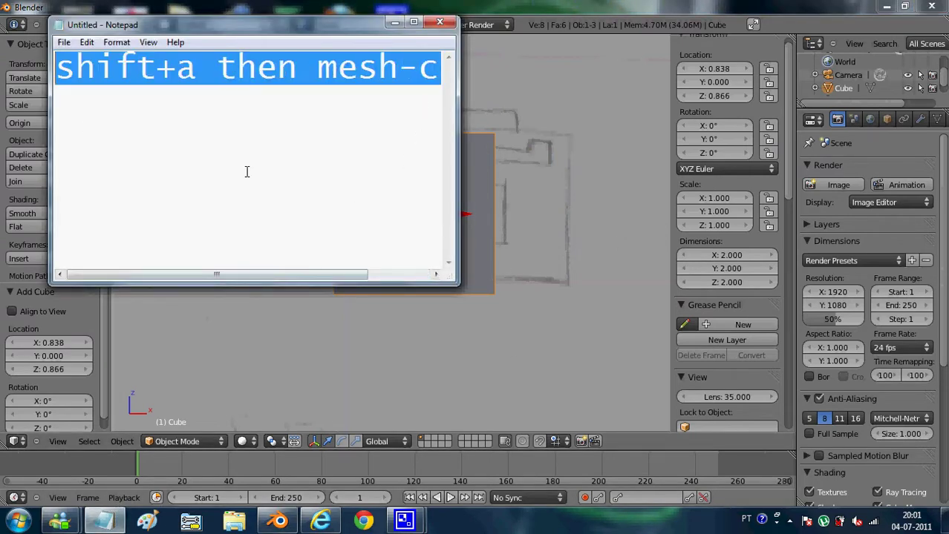
Type 'then scale it on the y axis' over the selected note text.
{"action": "type", "text": "then sca"}
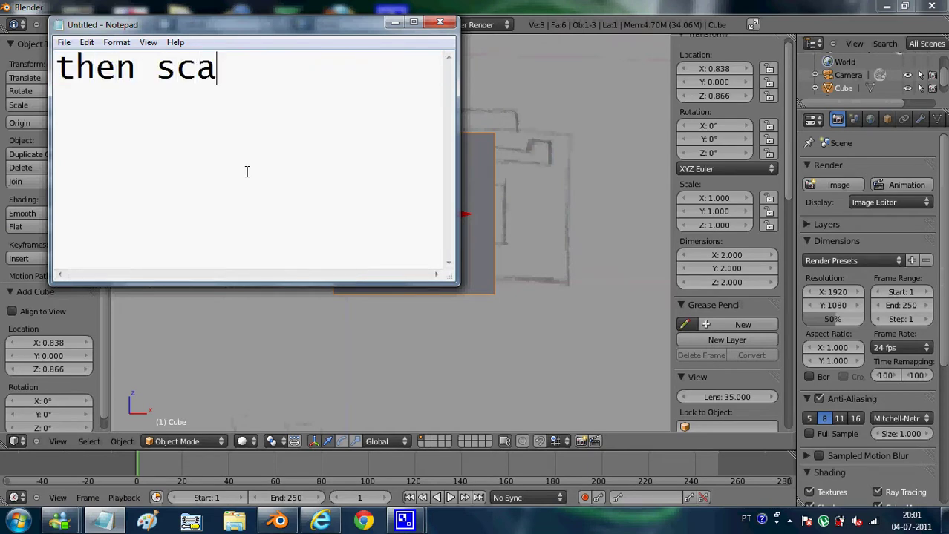
{"action": "type", "text": "le it "}
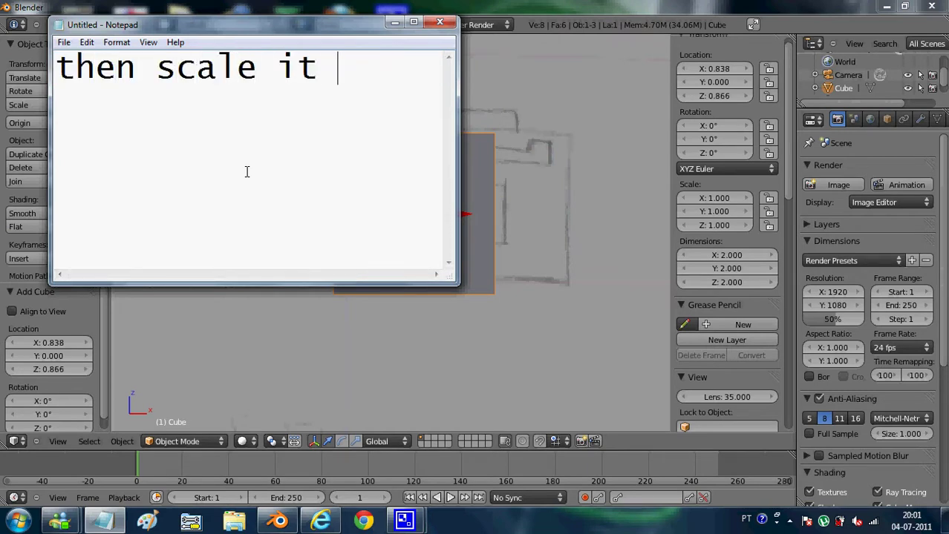
{"action": "type", "text": "on the y "}
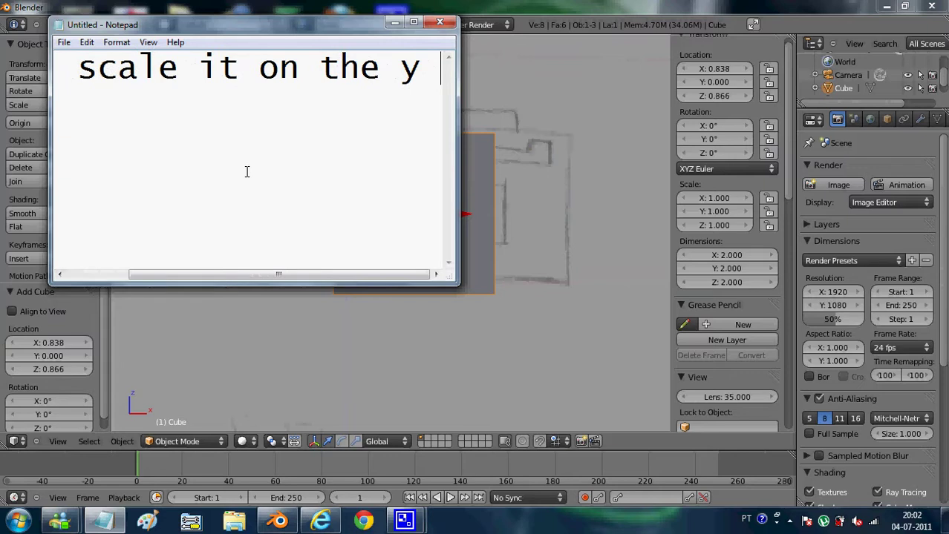
{"action": "type", "text": "axis"}
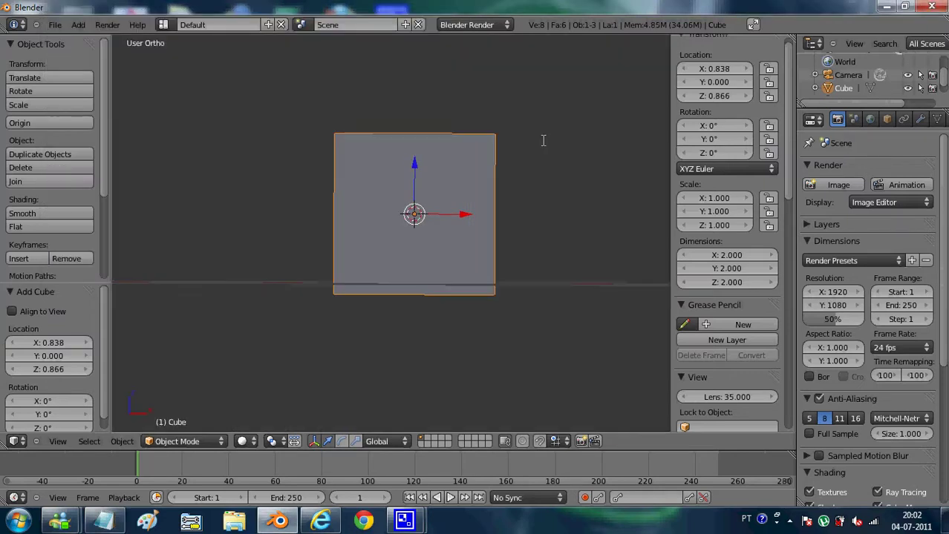
Orbit the view to show the cube's top and sides, then restart the note with 'click s to'.
{"action": "middle_click_drag", "start_coordinate": [543, 142], "coordinate": [478, 223]}
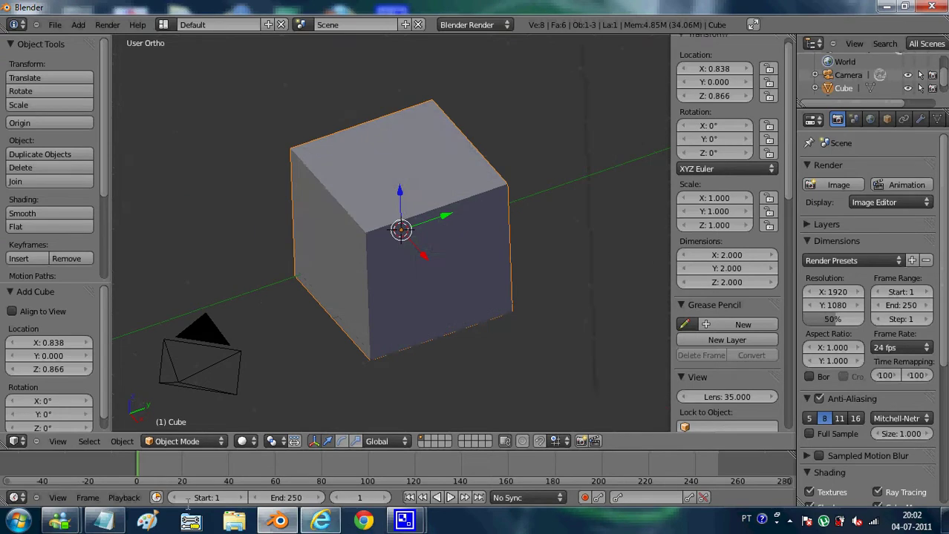
{"action": "left_click", "coordinate": [104, 522]}
{"action": "key", "text": "ctrl+a"}
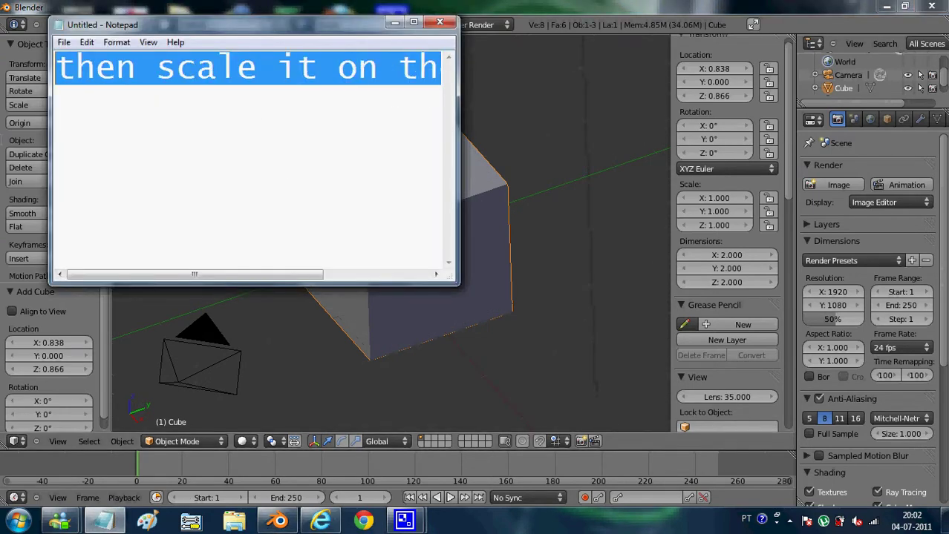
{"action": "type", "text": "cl"}
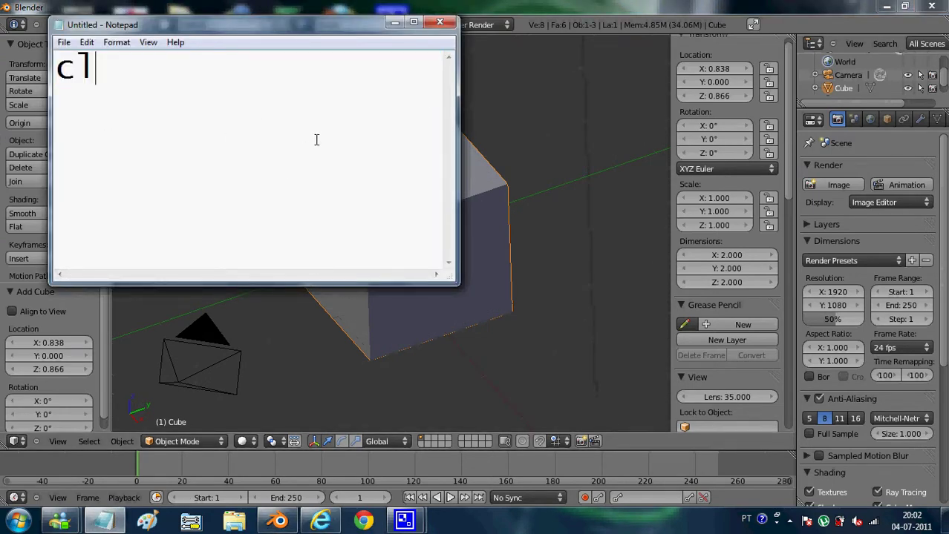
{"action": "type", "text": "ick y to"}
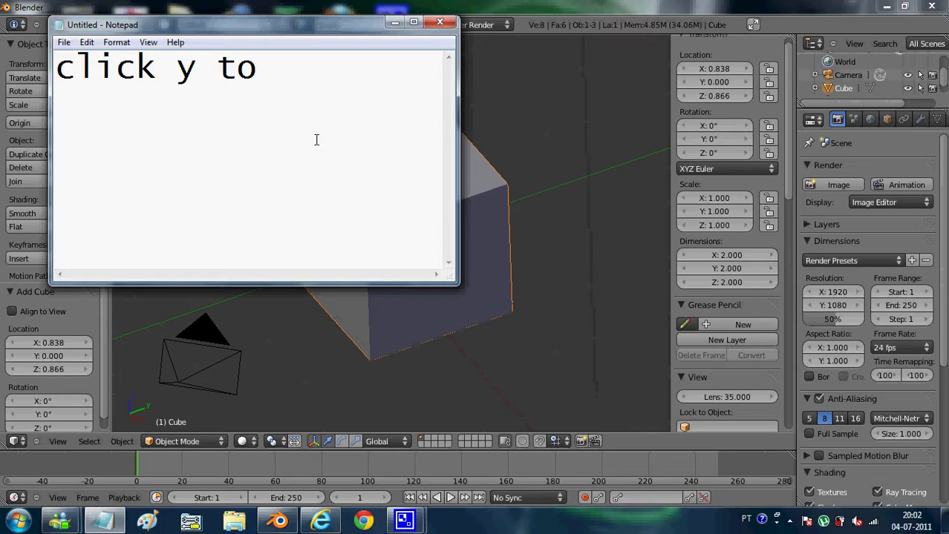
{"action": "key", "text": "BackSpace"}
{"action": "key", "text": "BackSpace"}
{"action": "key", "text": "BackSpace"}
{"action": "key", "text": "BackSpace"}
Finish the note: 'click s to scale and then click y to scale it on the y axis'.
{"action": "type", "text": "s to c"}
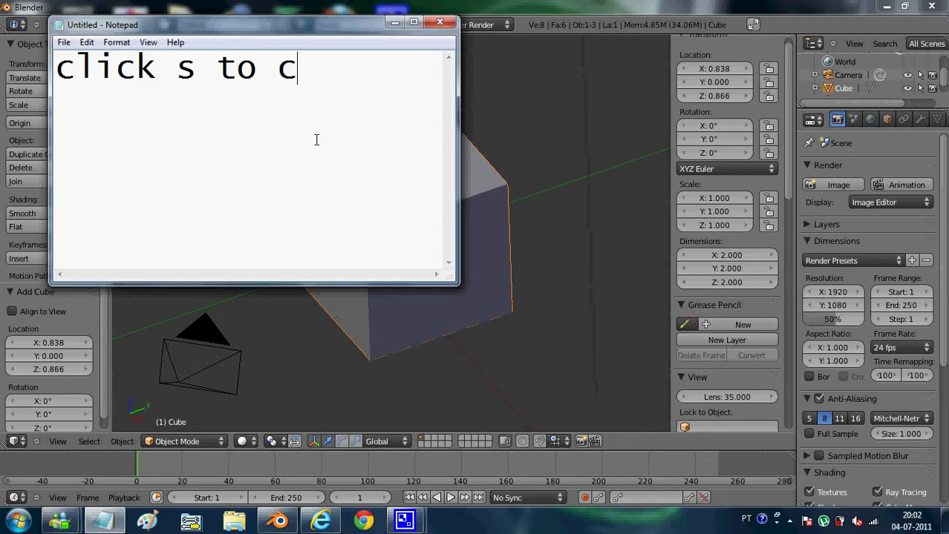
{"action": "type", "text": "ale"}
{"action": "key", "text": "BackSpace"}
{"action": "key", "text": "BackSpace"}
{"action": "key", "text": "BackSpace"}
{"action": "key", "text": "BackSpace"}
{"action": "type", "text": "scal"}
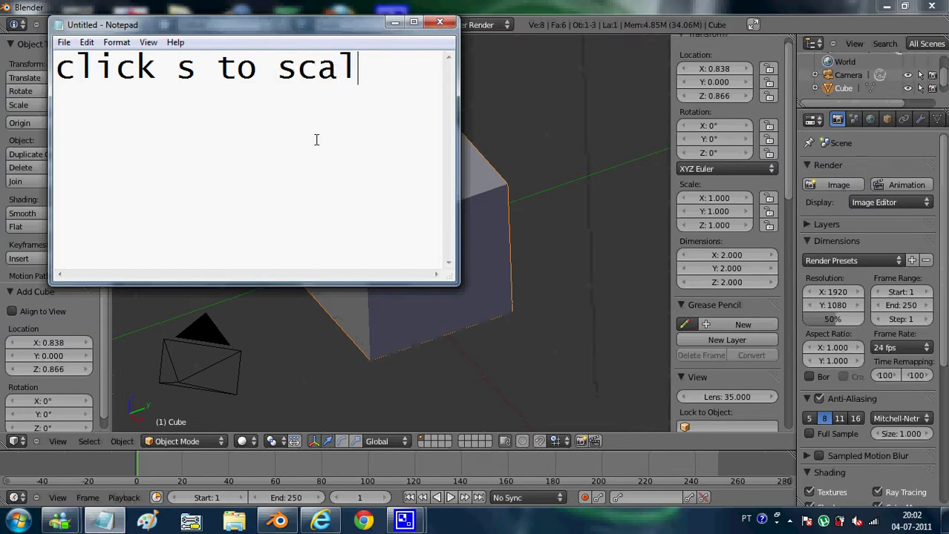
{"action": "type", "text": "e"}
{"action": "type", "text": " the"}
{"action": "key", "text": "BackSpace"}
{"action": "key", "text": "BackSpace"}
{"action": "key", "text": "BackSpace"}
{"action": "key", "text": "BackSpace"}
{"action": "key", "text": "BackSpace"}
{"action": "key", "text": "BackSpace"}
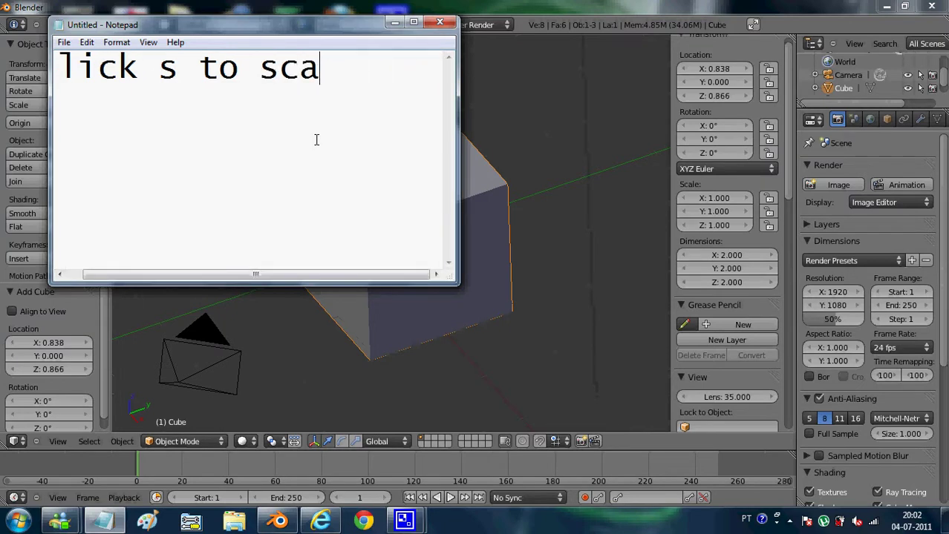
{"action": "key", "text": "BackSpace"}
{"action": "key", "text": "BackSpace"}
{"action": "key", "text": "BackSpace"}
{"action": "type", "text": "sca"}
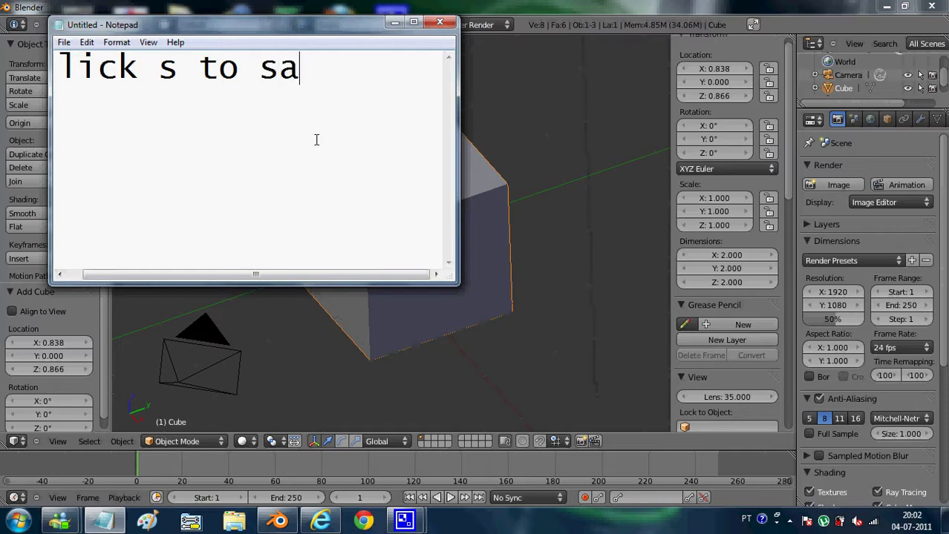
{"action": "key", "text": "BackSpace"}
{"action": "type", "text": "val"}
{"action": "key", "text": "BackSpace"}
{"action": "key", "text": "BackSpace"}
{"action": "key", "text": "BackSpace"}
{"action": "type", "text": "cale "}
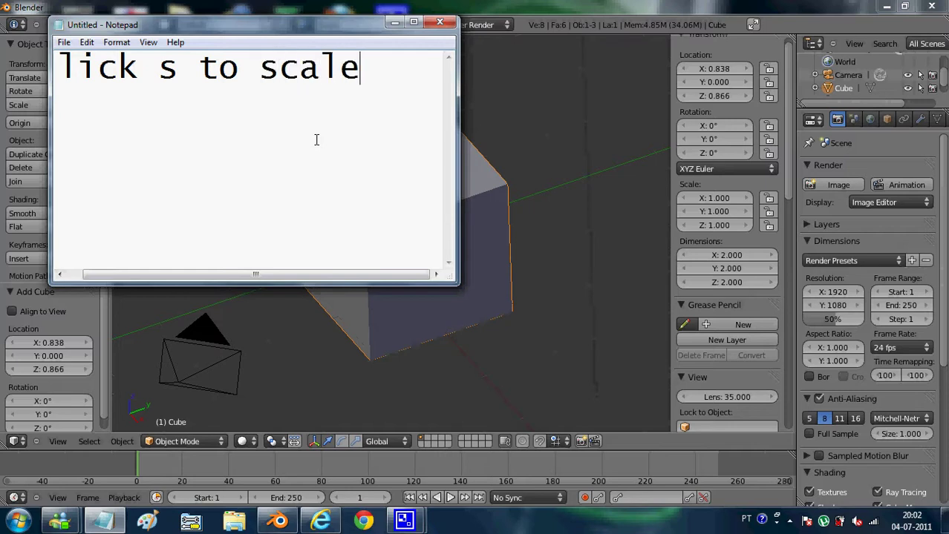
{"action": "type", "text": "and"}
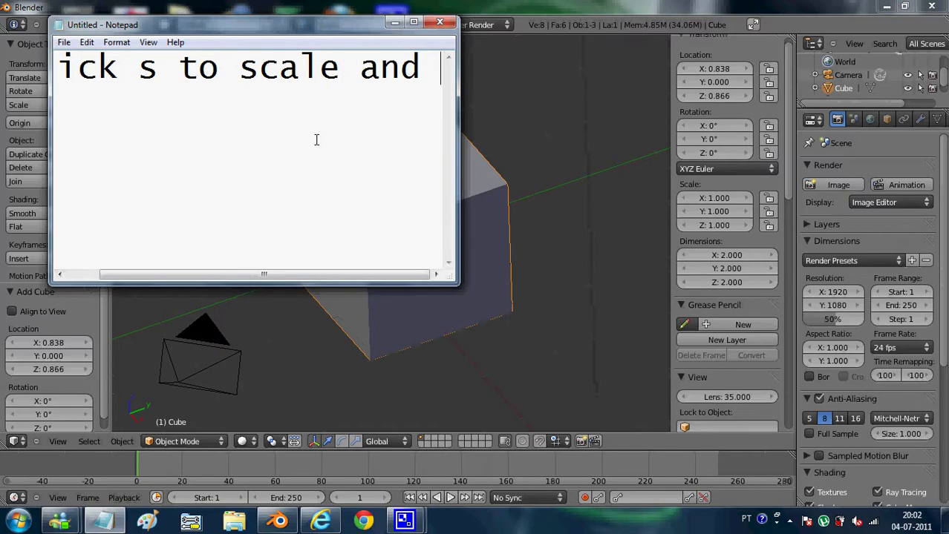
{"action": "type", "text": "th"}
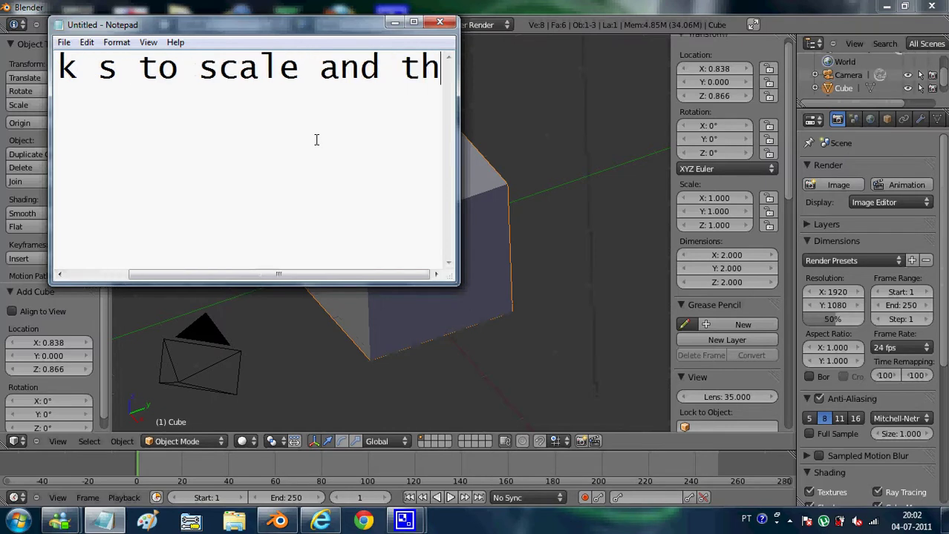
{"action": "type", "text": "en cli"}
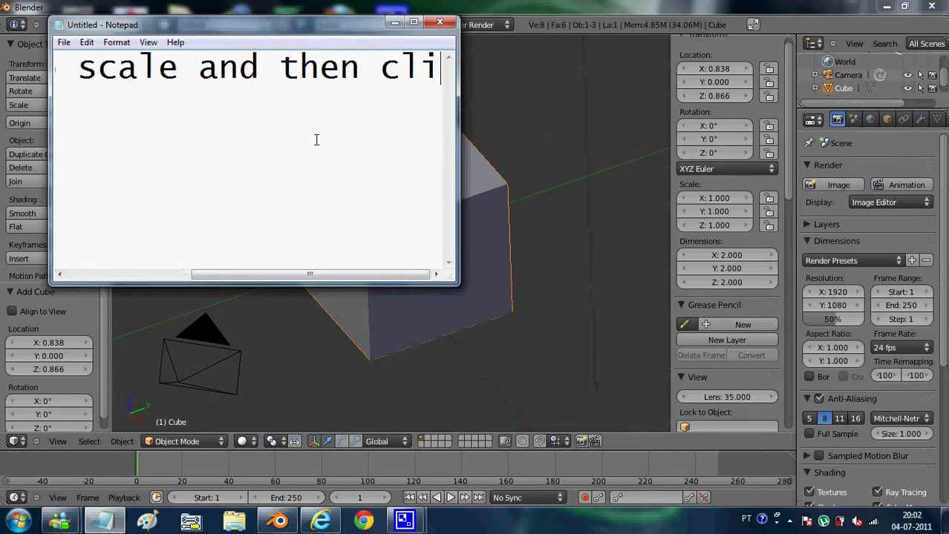
{"action": "type", "text": "ck y "}
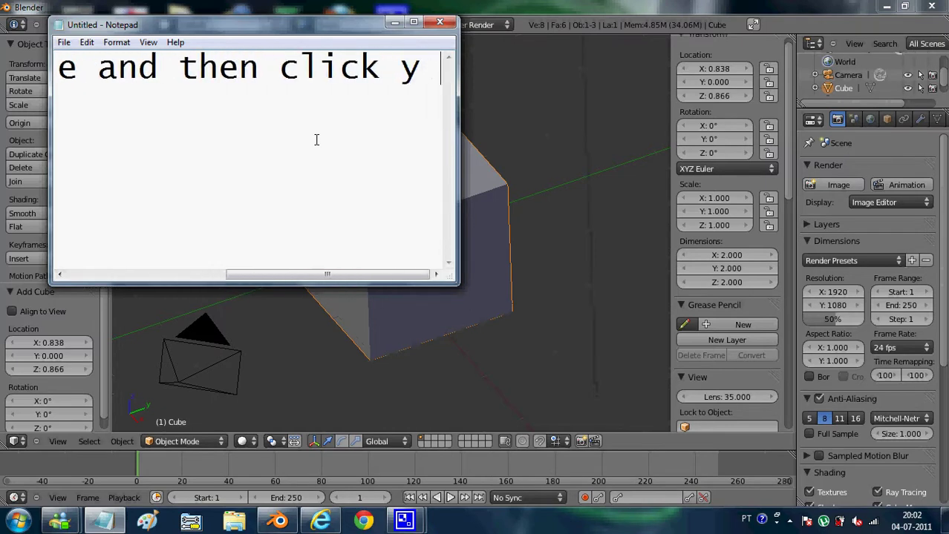
{"action": "type", "text": "ti scale "}
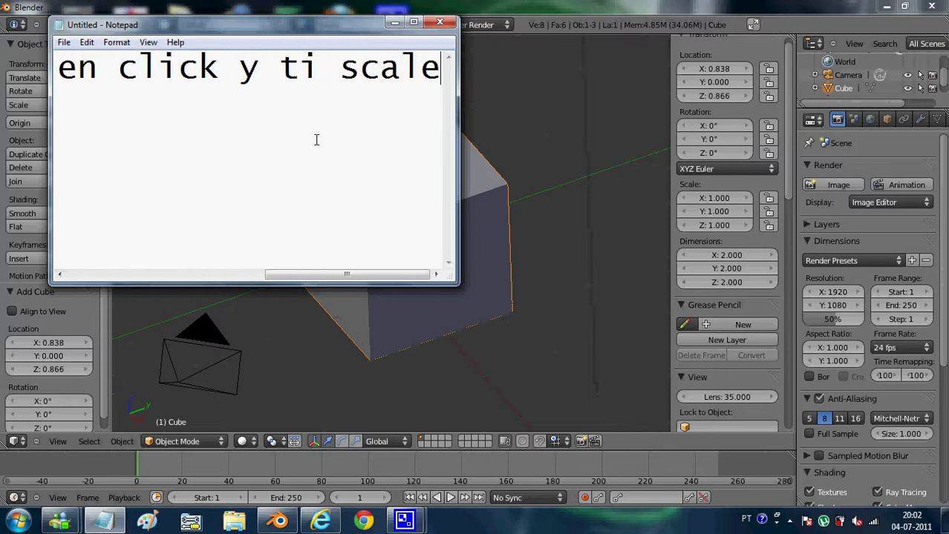
{"action": "type", "text": "it o"}
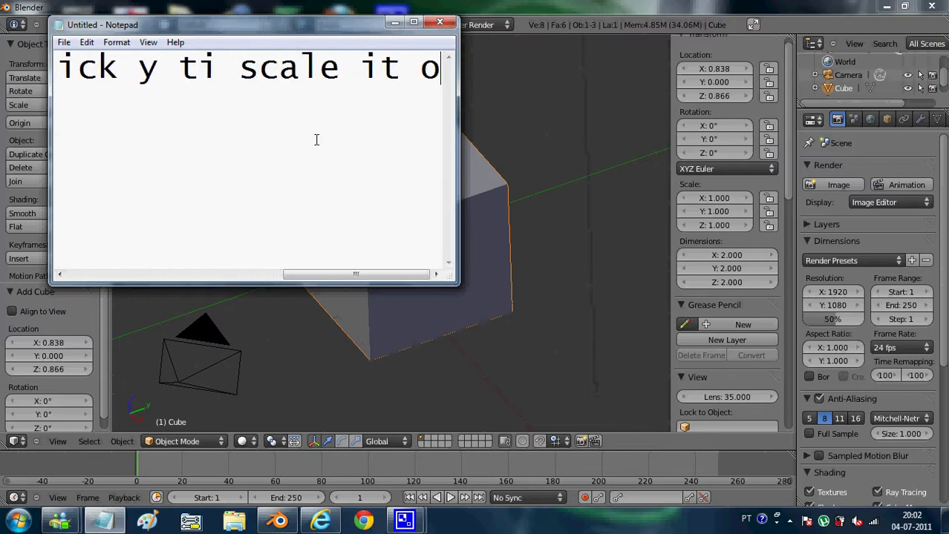
{"action": "type", "text": "n the y"}
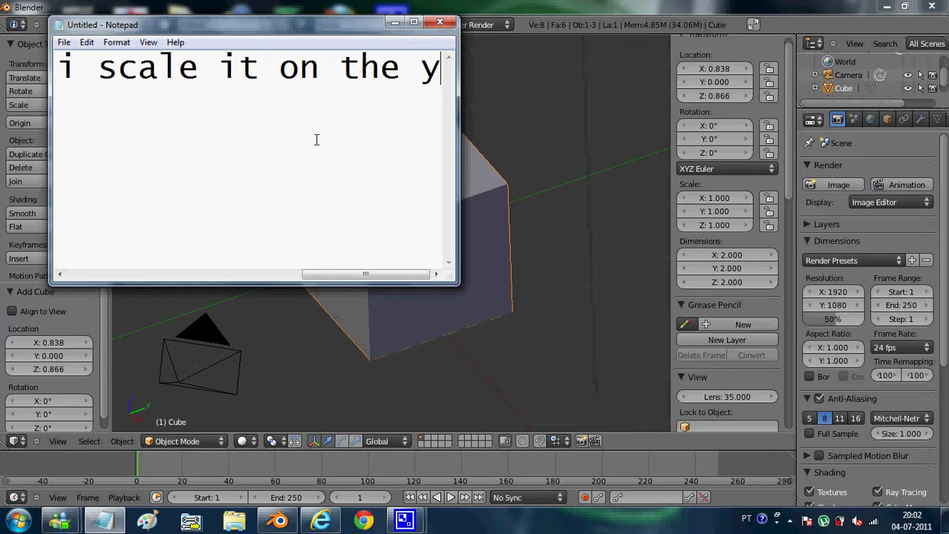
{"action": "type", "text": " axis"}
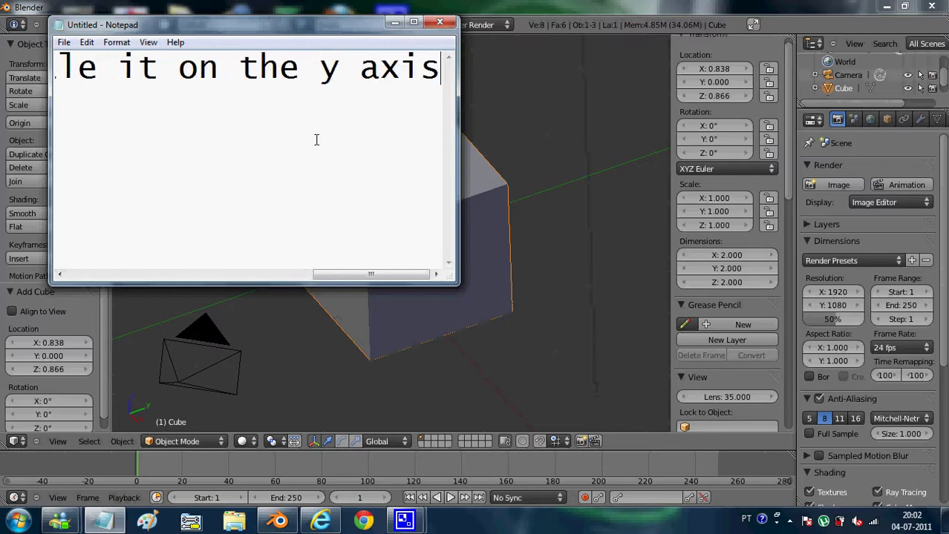
Scale the cube along Y to 0.450 in Blender, then bring Notepad back.
{"action": "left_click", "coordinate": [392, 22]}
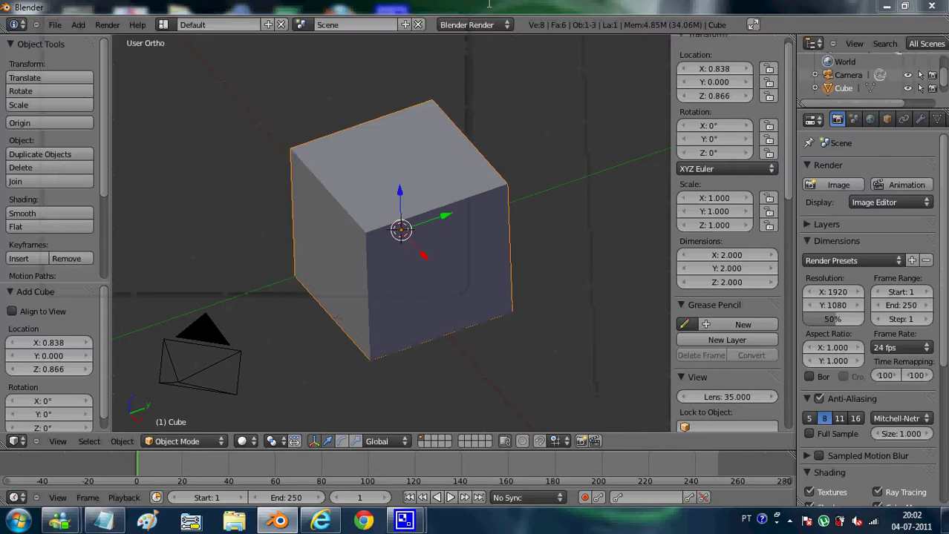
{"action": "key", "text": "s"}
{"action": "key", "text": "y"}
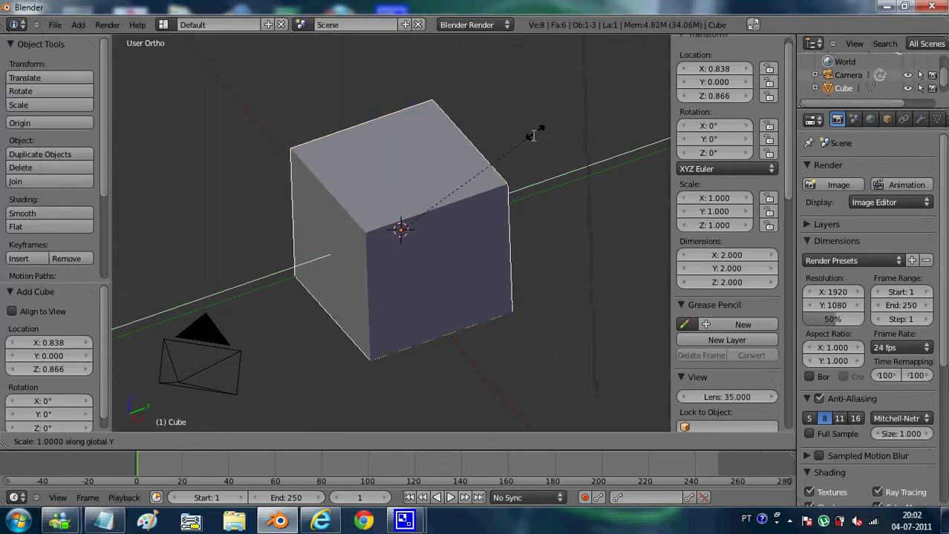
{"action": "left_click", "coordinate": [467, 196]}
{"action": "left_click", "coordinate": [104, 521]}
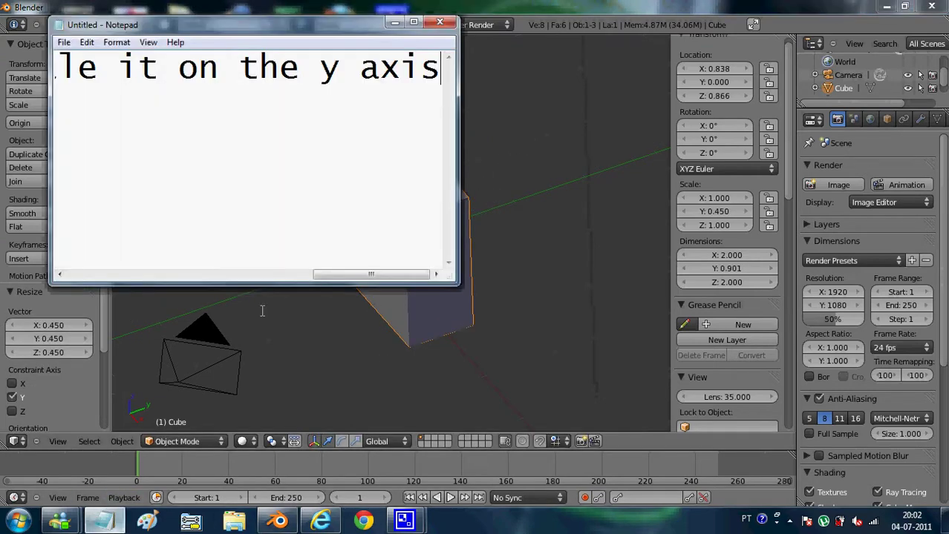
Type 'scale it as you want' over the old line, then erase the whole sentence.
{"action": "left_click_drag", "start_coordinate": [441, 69], "coordinate": [55, 74]}
{"action": "type", "text": "sca"}
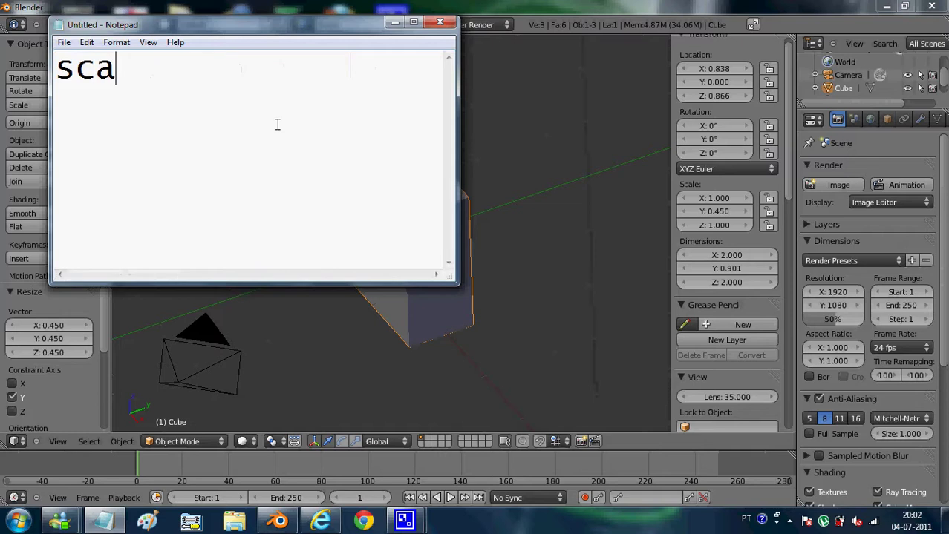
{"action": "type", "text": "le it as y"}
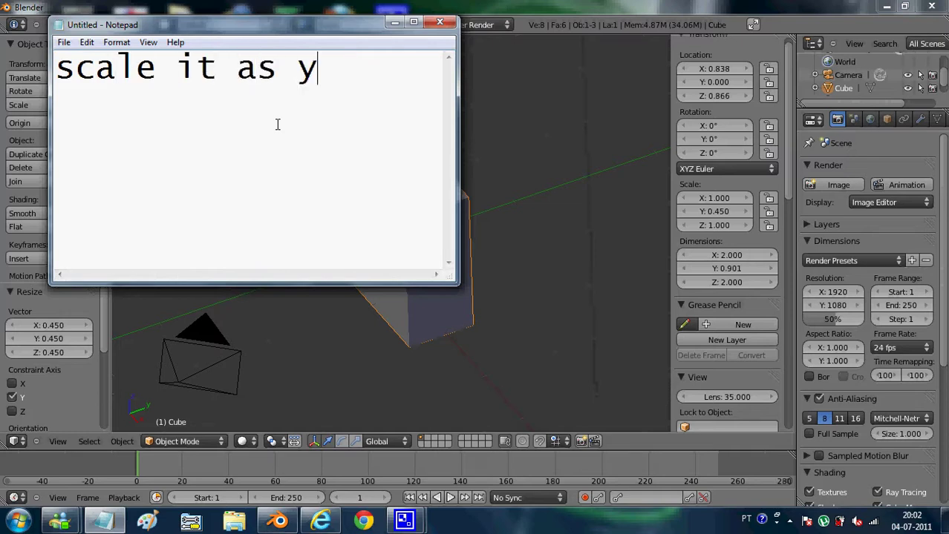
{"action": "type", "text": "ou want"}
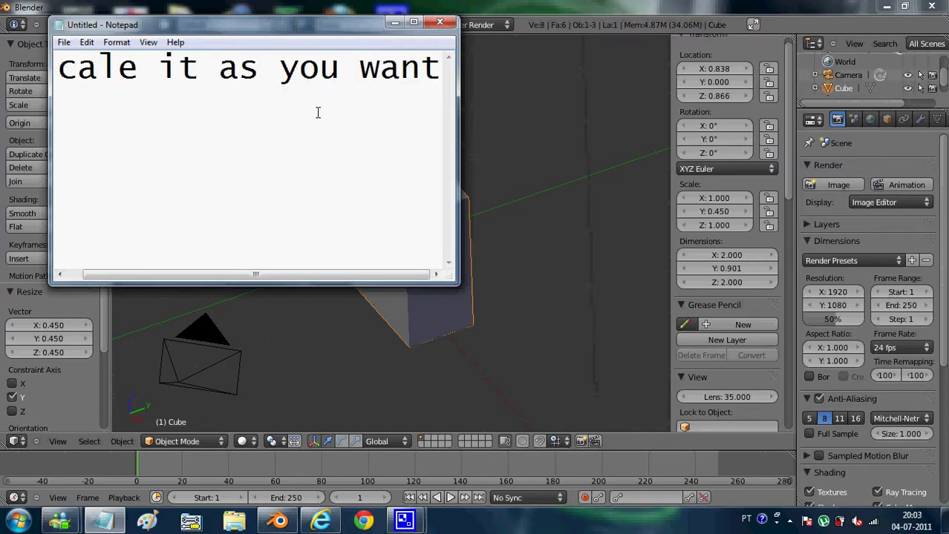
{"action": "mouse_move", "coordinate": [444, 68]}
{"action": "left_mouse_down"}
{"action": "mouse_move", "coordinate": [58, 95]}
{"action": "mouse_move", "coordinate": [443, 95]}
{"action": "mouse_move", "coordinate": [58, 95]}
{"action": "left_mouse_up"}
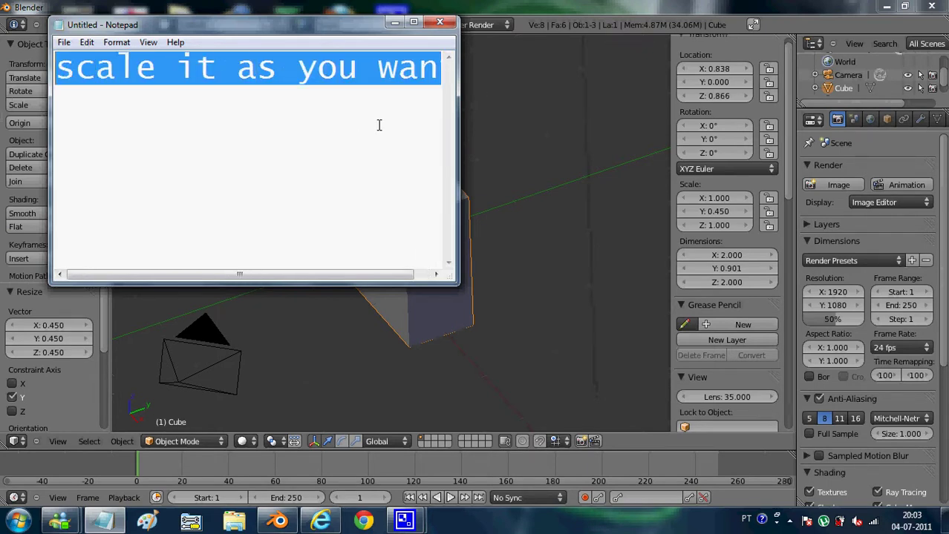
{"action": "key", "text": "BackSpace"}
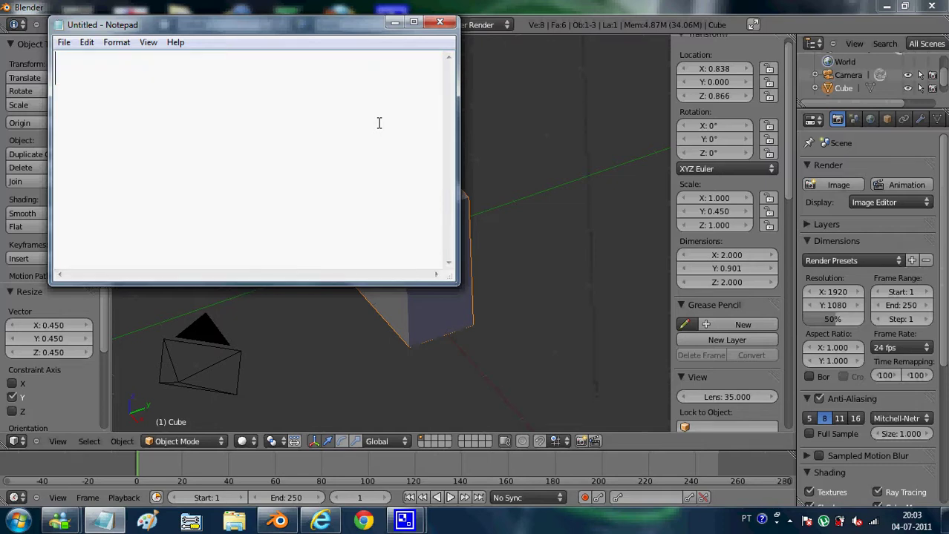
Write the note 'then go to front view by clicking 1 on your numpad'.
{"action": "type", "text": "then "}
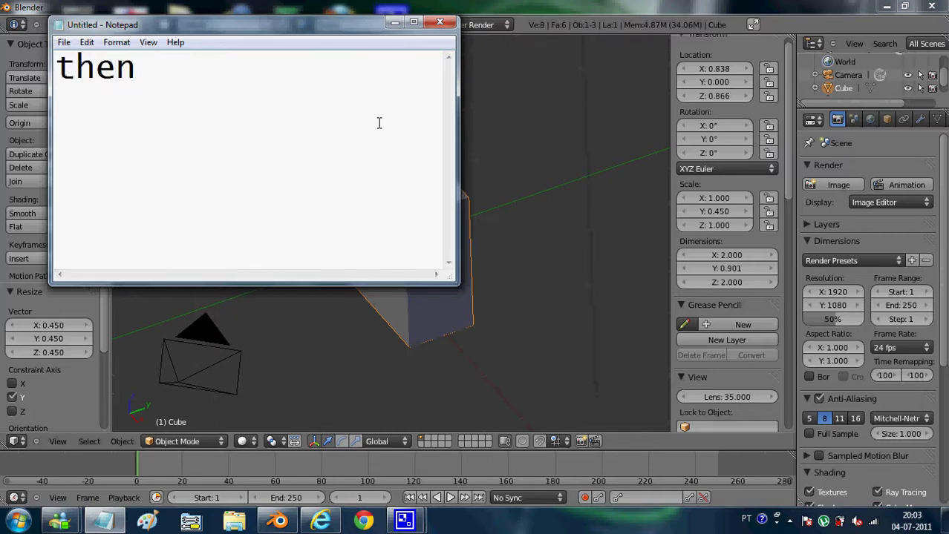
{"action": "type", "text": "go to ront"}
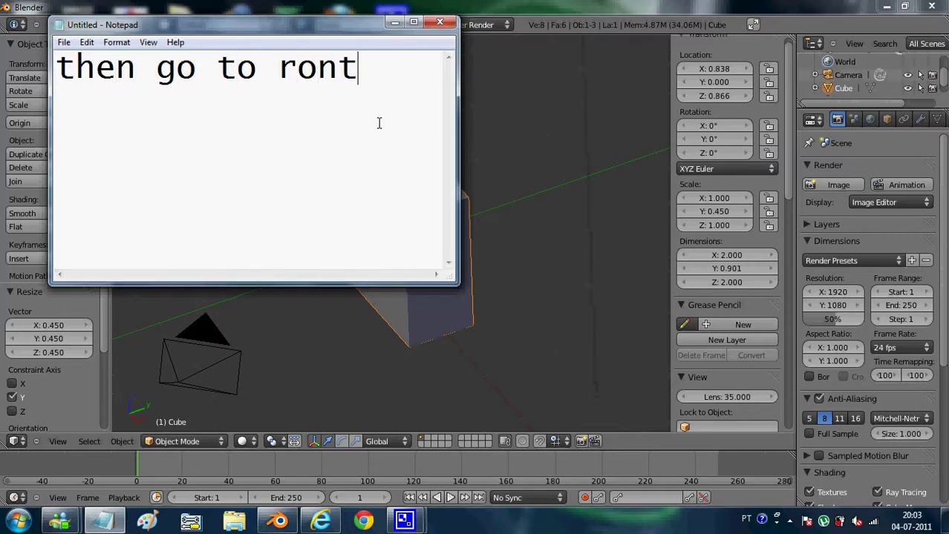
{"action": "key", "text": "BackSpace"}
{"action": "key", "text": "BackSpace"}
{"action": "key", "text": "BackSpace"}
{"action": "key", "text": "BackSpace"}
{"action": "type", "text": "for"}
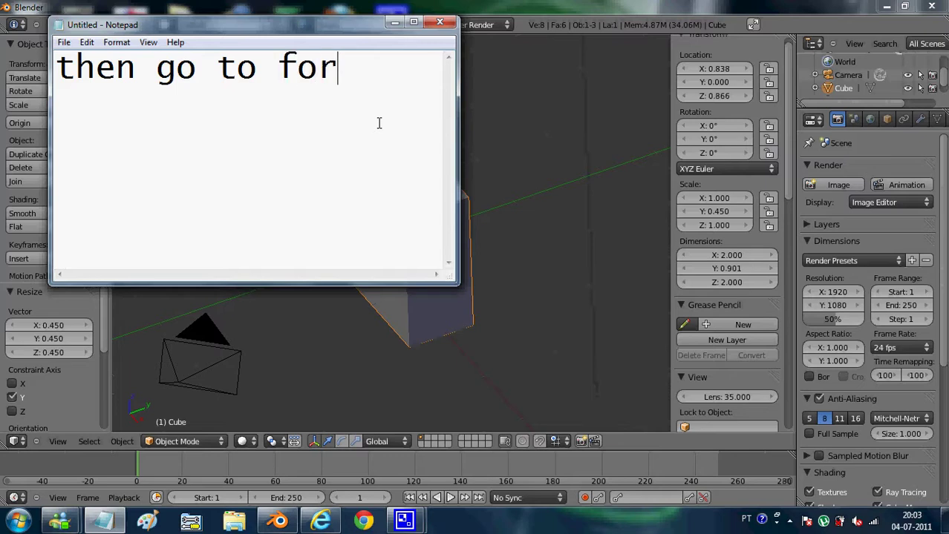
{"action": "type", "text": "n"}
{"action": "key", "text": "BackSpace"}
{"action": "key", "text": "BackSpace"}
{"action": "key", "text": "BackSpace"}
{"action": "type", "text": "ton"}
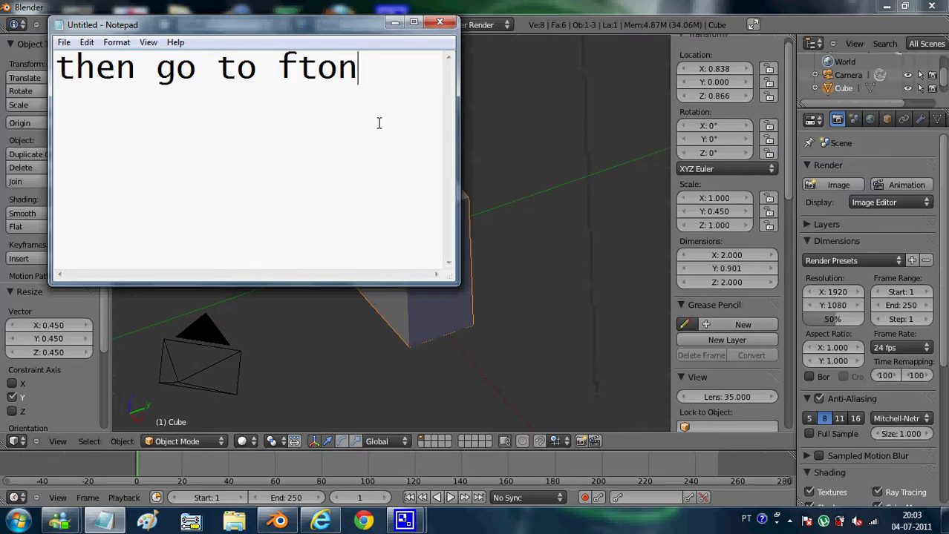
{"action": "type", "text": "t"}
{"action": "key", "text": "BackSpace"}
{"action": "key", "text": "BackSpace"}
{"action": "key", "text": "BackSpace"}
{"action": "type", "text": "ront "}
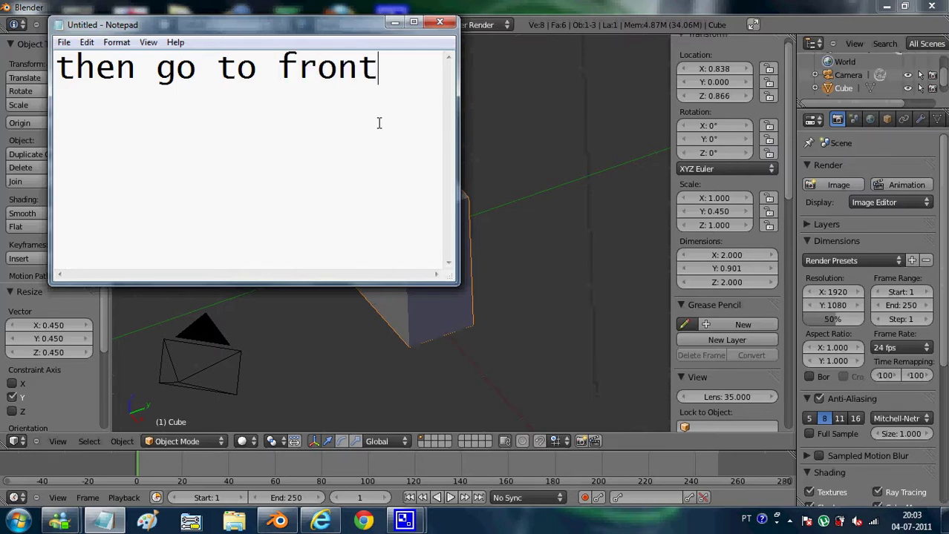
{"action": "type", "text": "view"}
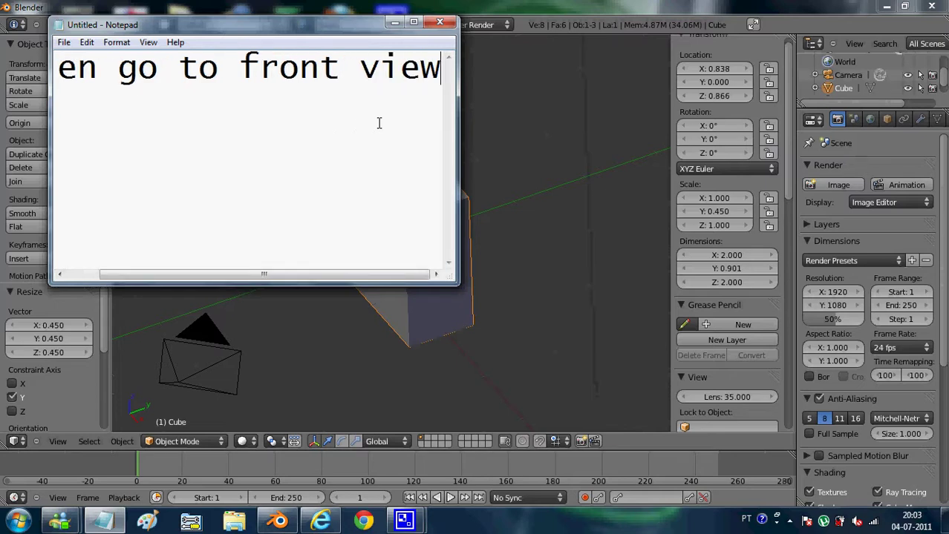
{"action": "type", "text": " by cl"}
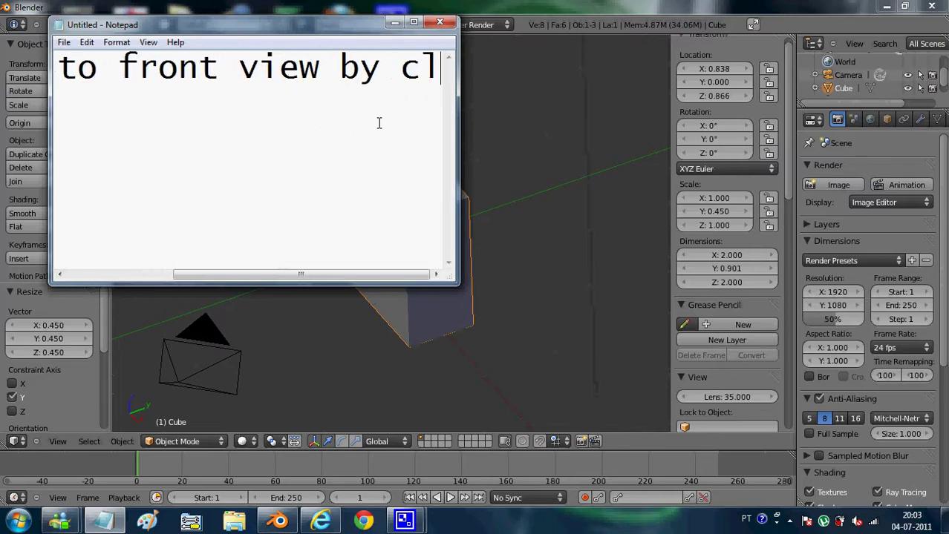
{"action": "type", "text": "ickig"}
{"action": "key", "text": "BackSpace"}
{"action": "type", "text": "ng "}
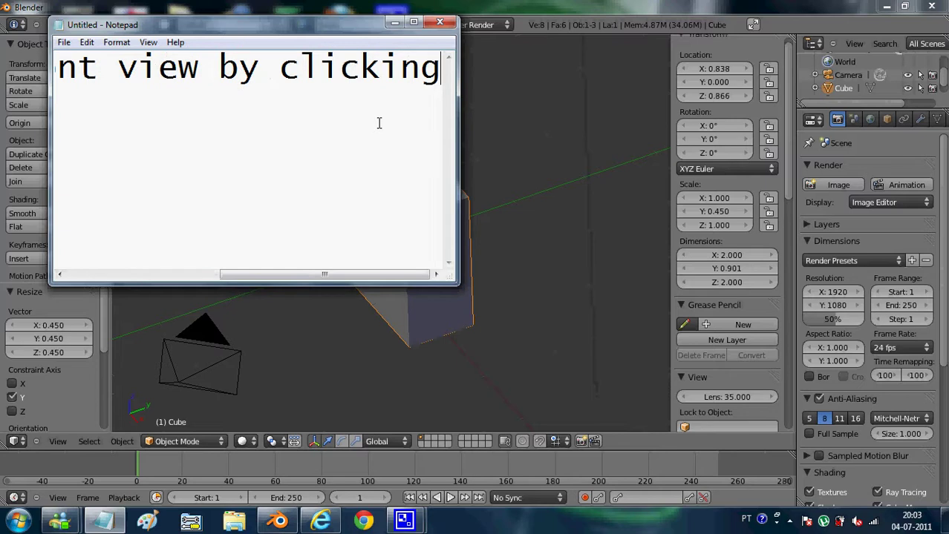
{"action": "type", "text": "1"}
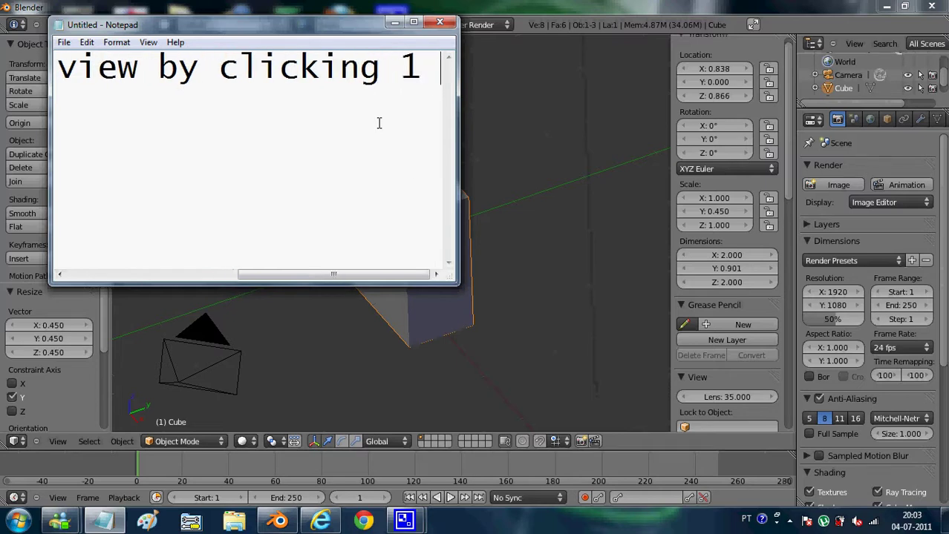
{"action": "type", "text": " on your "}
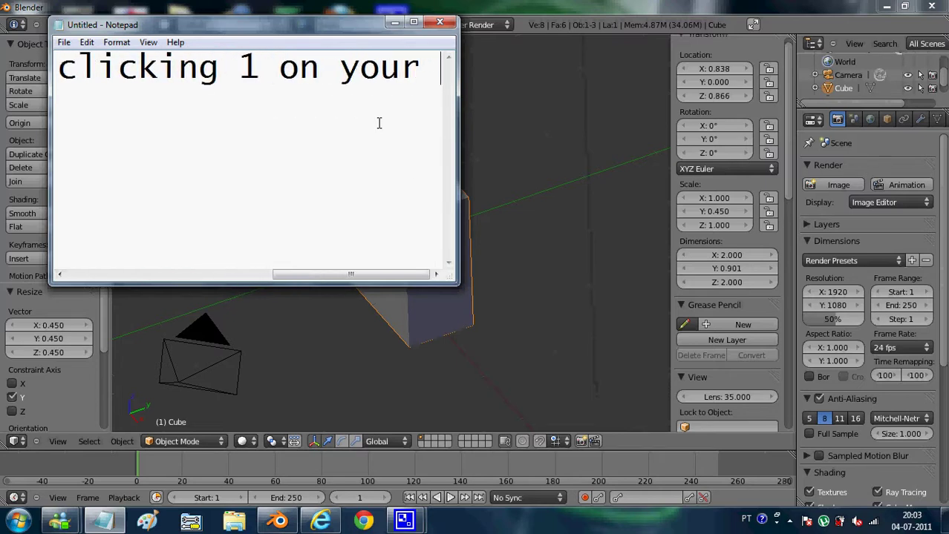
{"action": "type", "text": "nump"}
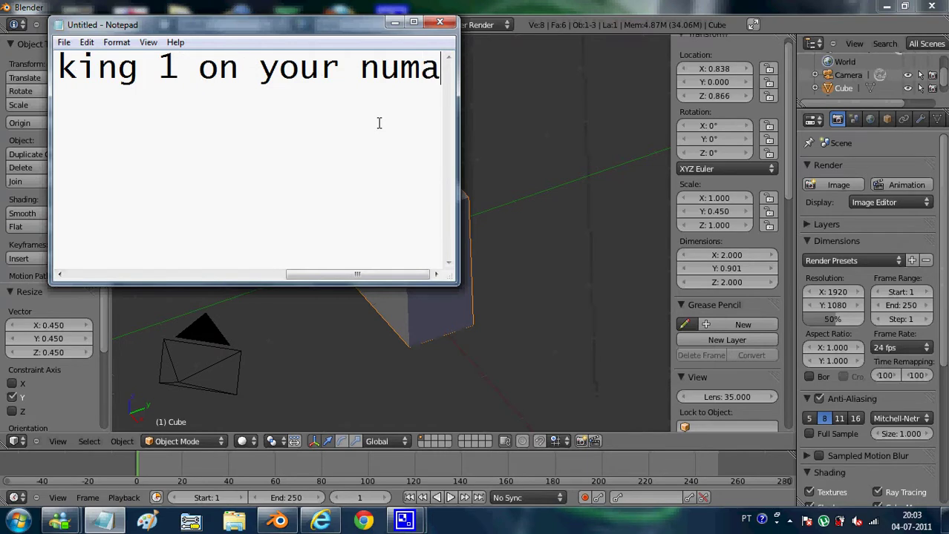
{"action": "type", "text": "ad"}
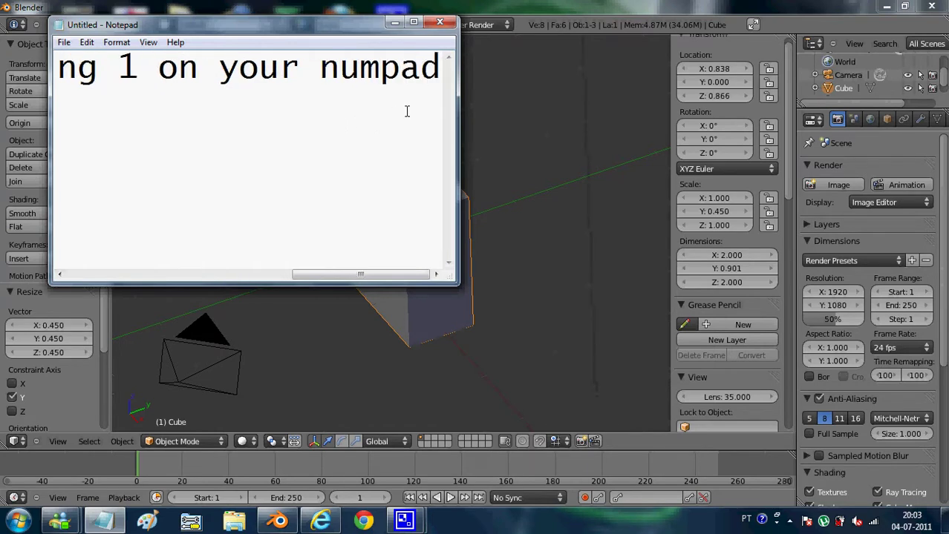
Switch Blender to Front Ortho (Numpad 1) to show the flat cube over the sketch, then return to Notepad.
{"action": "left_click", "coordinate": [530, 7]}
{"action": "key", "text": "KP_1"}
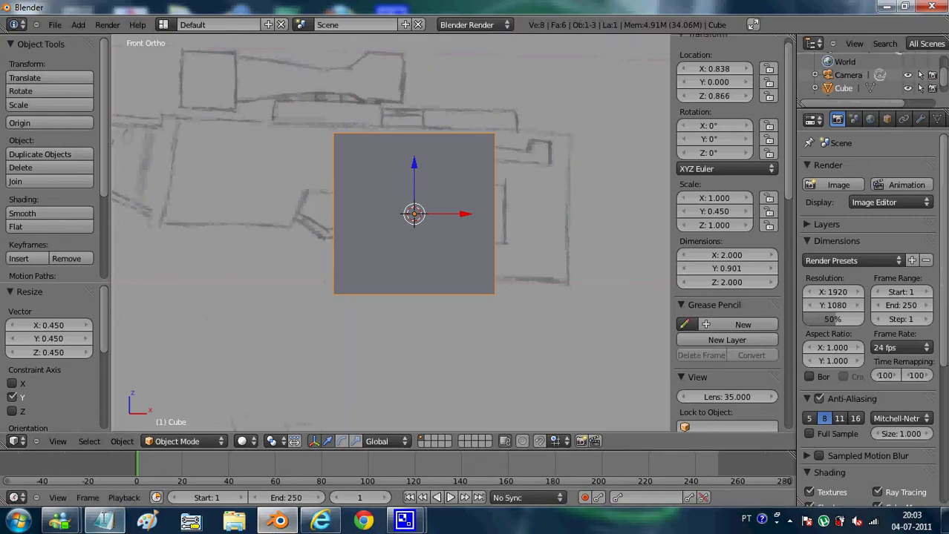
{"action": "left_click", "coordinate": [104, 521]}
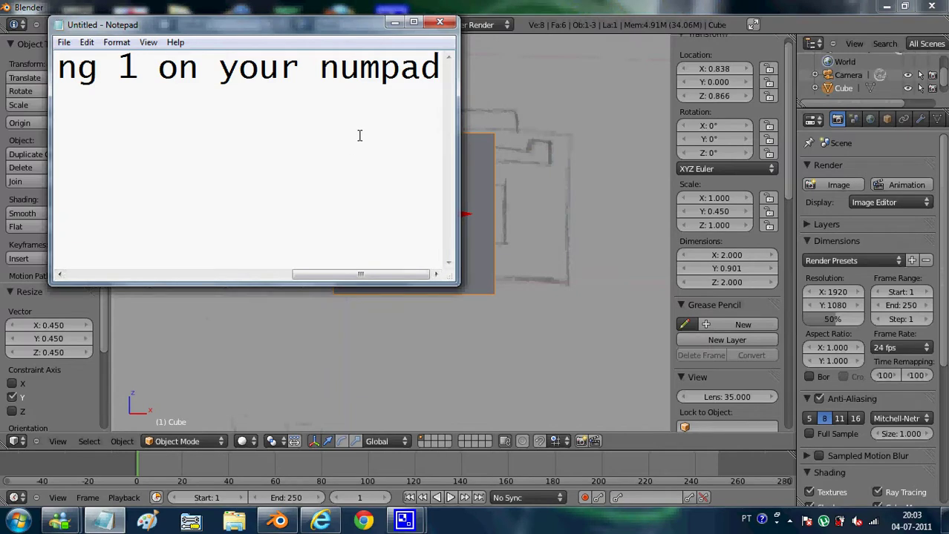
Replace the note line with 'then click on a key that looks like this:'.
{"action": "left_click_drag", "start_coordinate": [444, 74], "coordinate": [56, 70]}
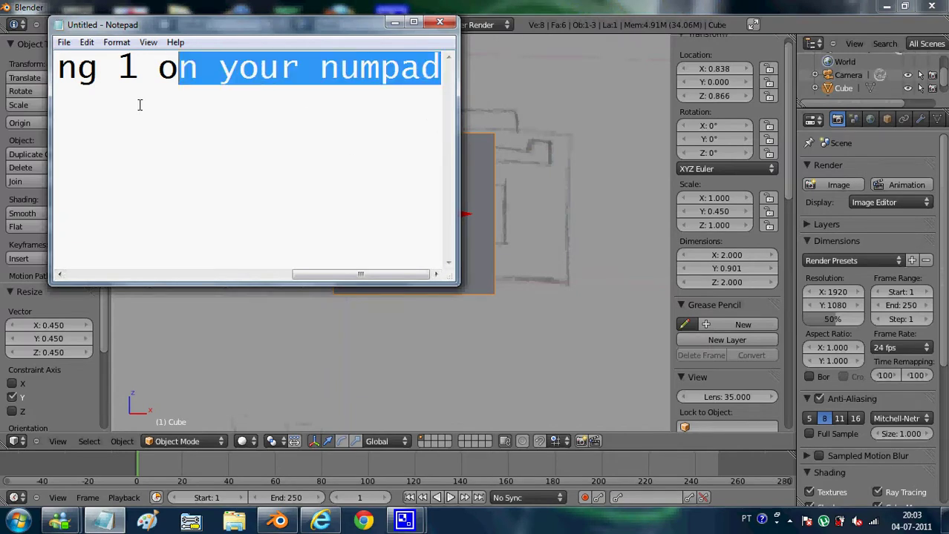
{"action": "type", "text": "then "}
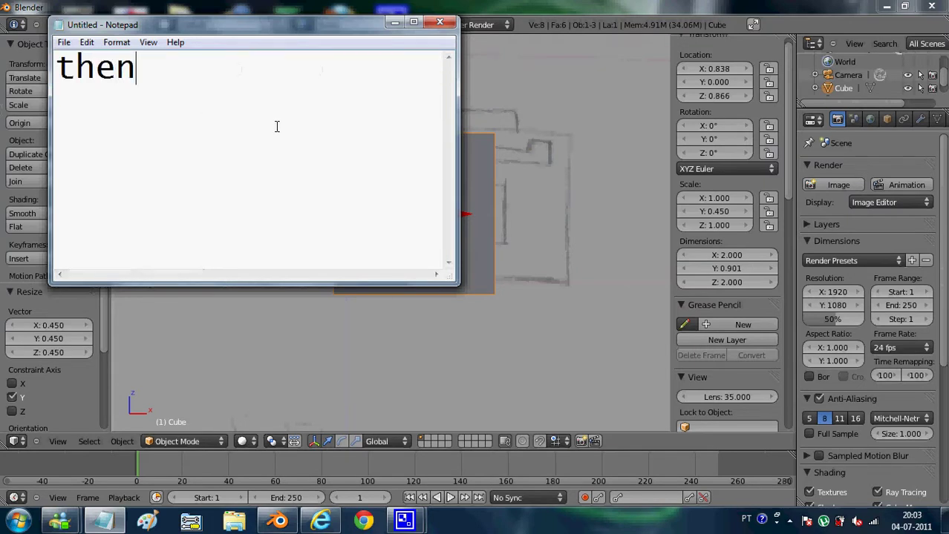
{"action": "type", "text": "click "}
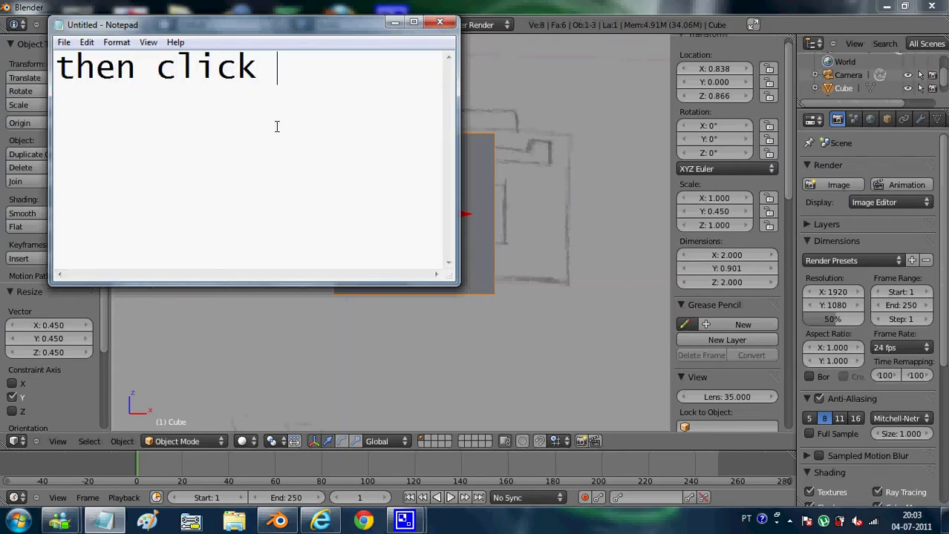
{"action": "type", "text": "on a ke"}
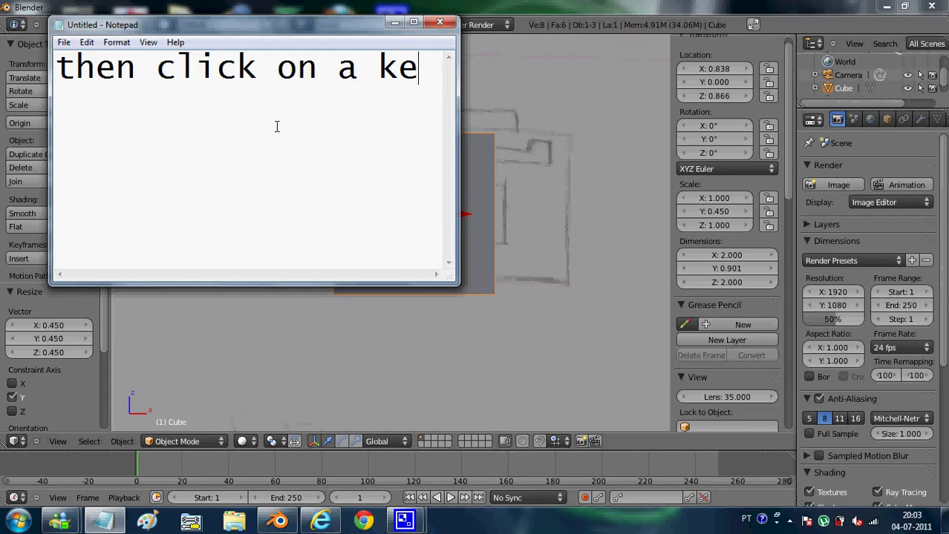
{"action": "type", "text": "y that "}
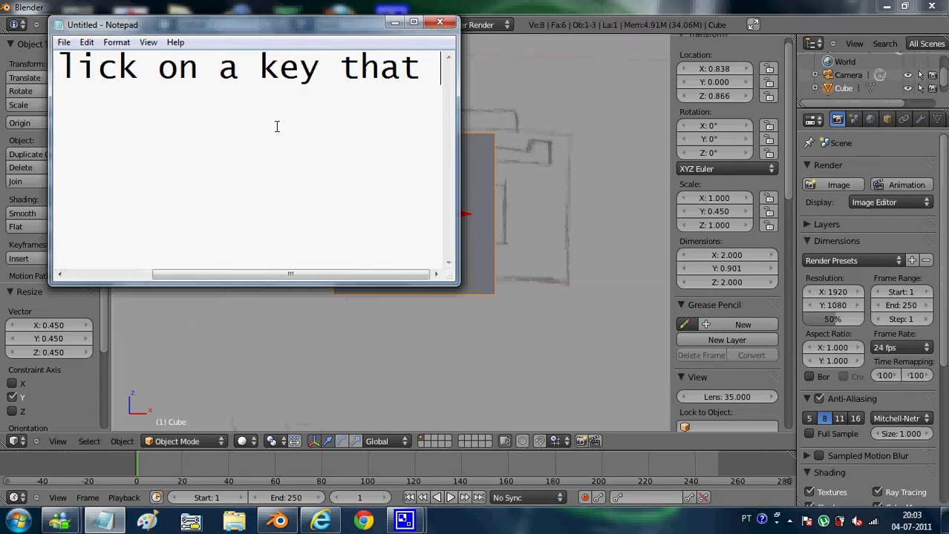
{"action": "type", "text": "loook"}
{"action": "key", "text": "BackSpace"}
{"action": "key", "text": "BackSpace"}
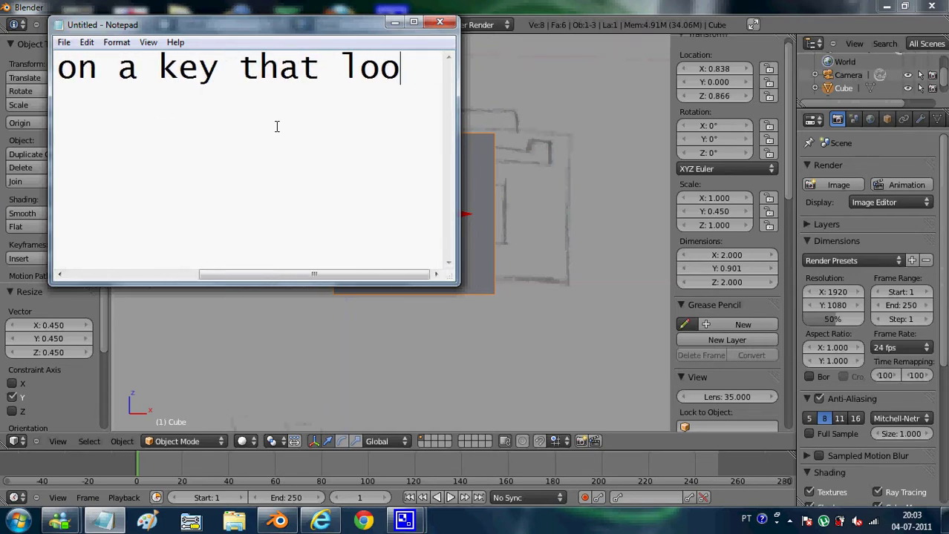
{"action": "type", "text": "ks like "}
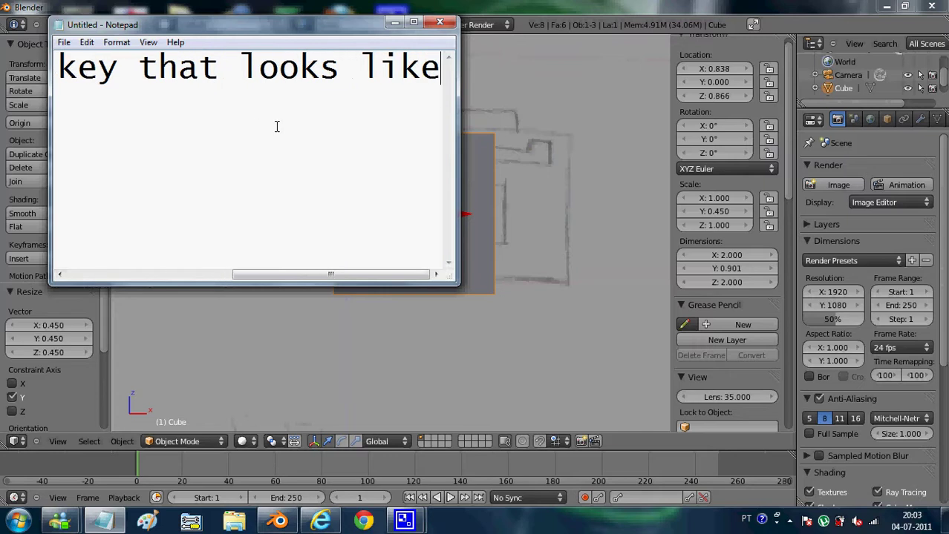
{"action": "type", "text": "theis"}
{"action": "key", "text": "BackSpace"}
{"action": "key", "text": "BackSpace"}
{"action": "key", "text": "BackSpace"}
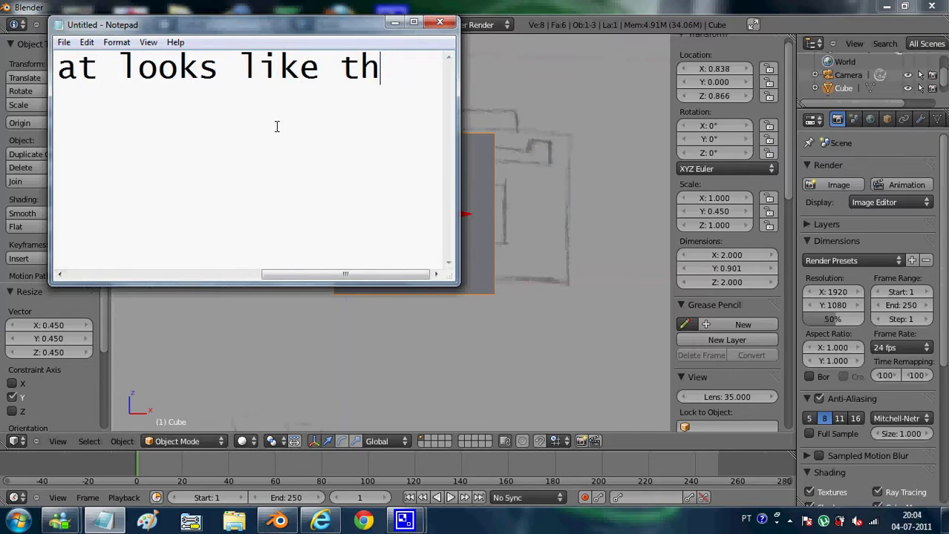
{"action": "type", "text": "is"}
{"action": "type", "text": ": \\"}
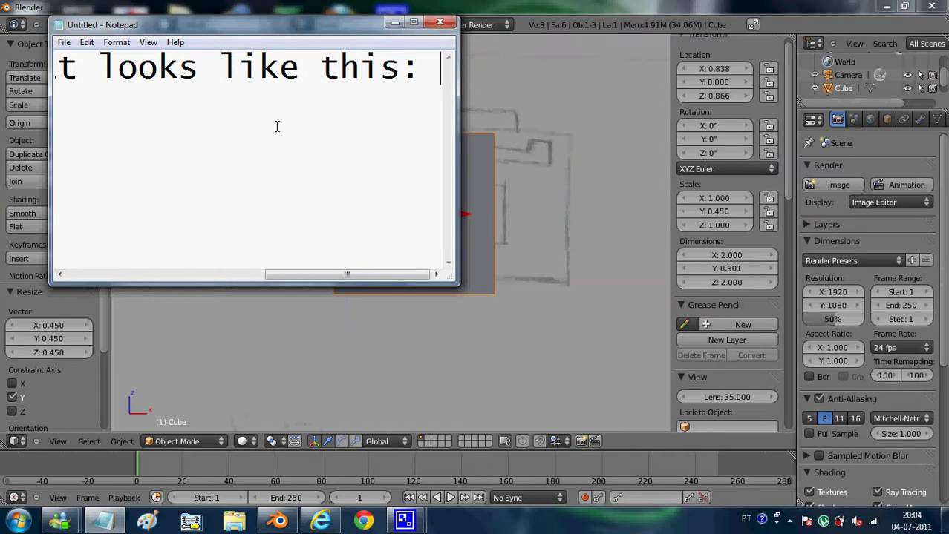
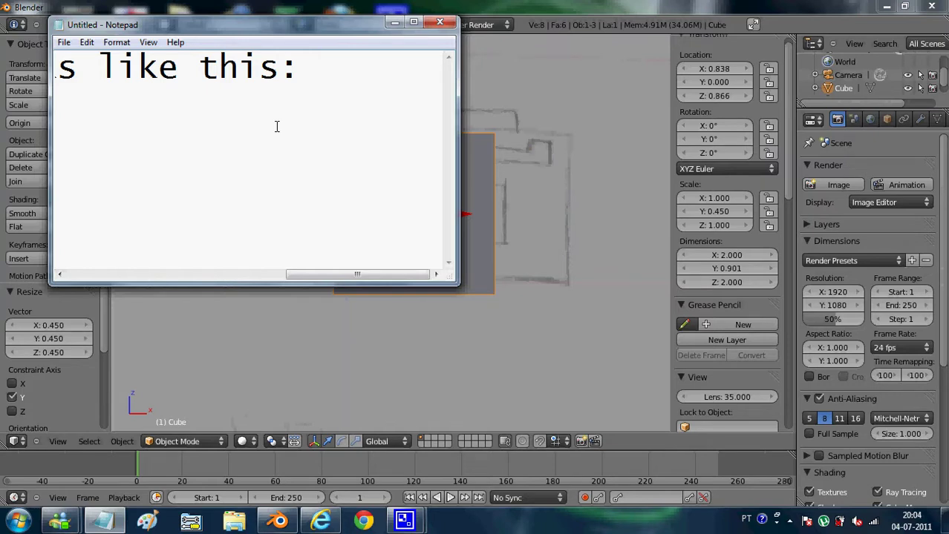
Type the |<- and ->| arrows on two separate lines of the Notepad caption.
{"action": "type", "text": "\\"}
{"action": "key", "text": "BackSpace"}
{"action": "type", "text": "|"}
{"action": "type", "text": "<"}
{"action": "type", "text": "-"}
{"action": "key", "text": "Return"}
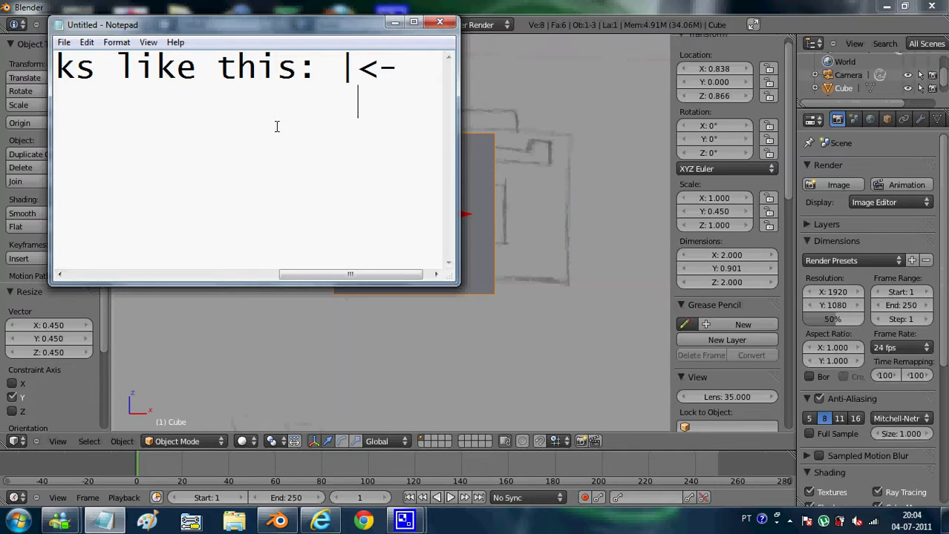
{"action": "type", "text": "-"}
{"action": "type", "text": "Z"}
{"action": "key", "text": "BackSpace"}
{"action": "type", "text": ">|"}
After the first arrow, add 'to enter in edit mode or you can just go to the tab and put it into edit mode'.
{"action": "left_click", "coordinate": [426, 59]}
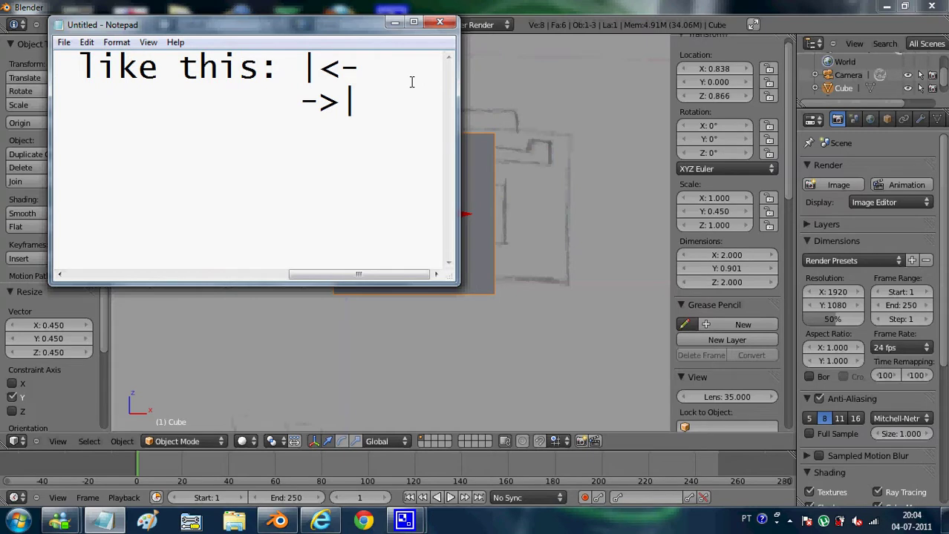
{"action": "type", "text": "o en"}
{"action": "key", "text": "BackSpace"}
{"action": "key", "text": "BackSpace"}
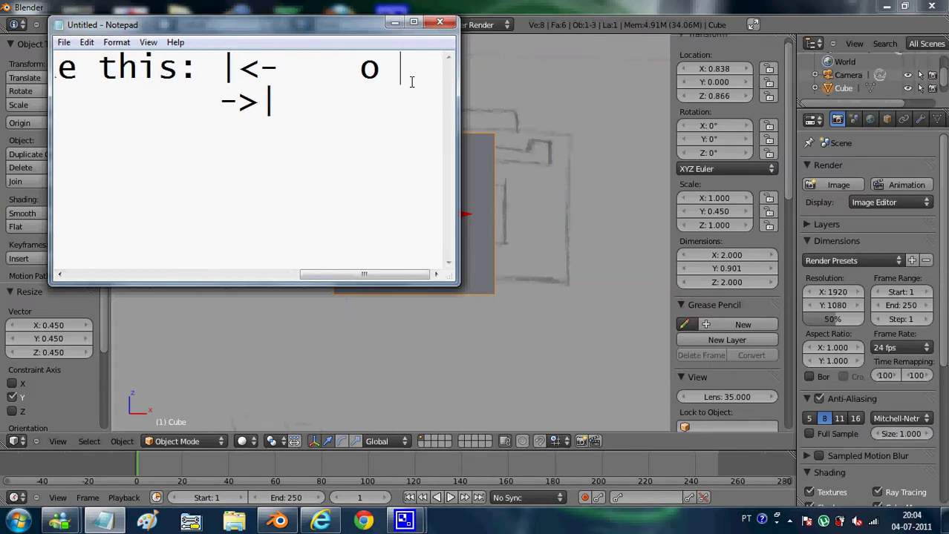
{"action": "key", "text": "BackSpace"}
{"action": "key", "text": "BackSpace"}
{"action": "type", "text": "to en"}
{"action": "type", "text": "ter "}
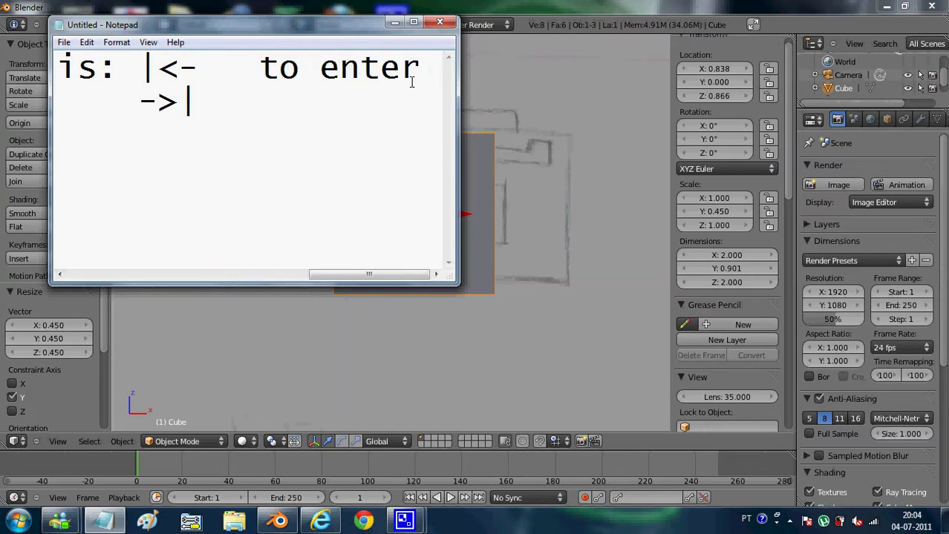
{"action": "type", "text": "in edit "}
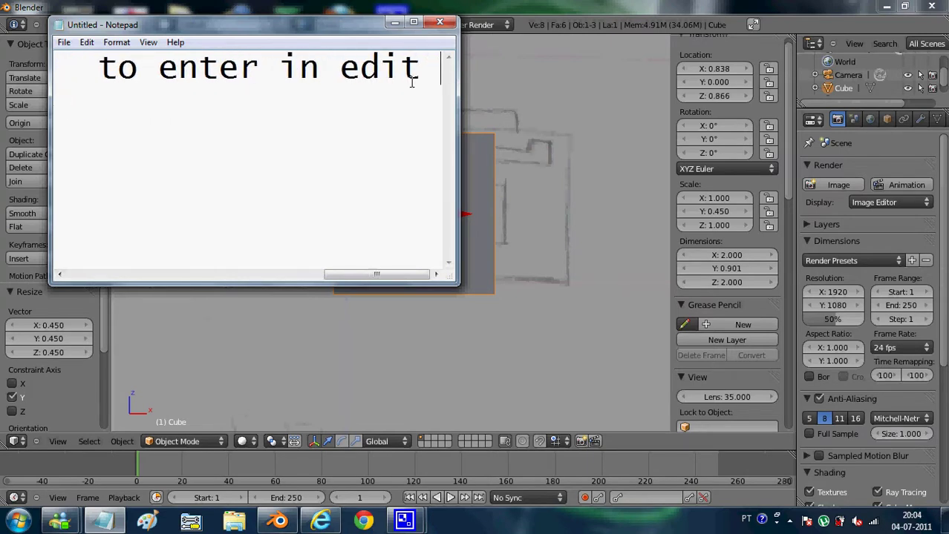
{"action": "type", "text": "mode or "}
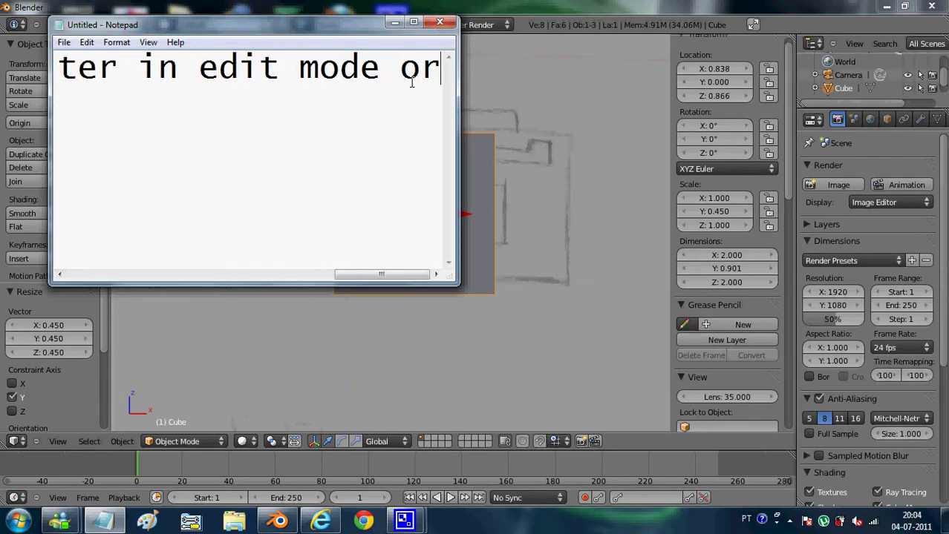
{"action": "type", "text": "you "}
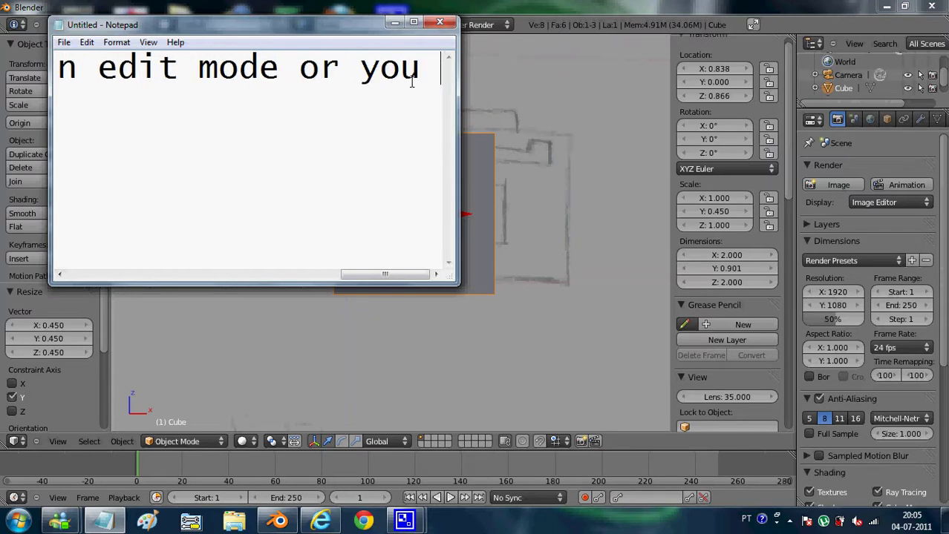
{"action": "type", "text": "v"}
{"action": "key", "text": "BackSpace"}
{"action": "key", "text": "BackSpace"}
{"action": "type", "text": "ca"}
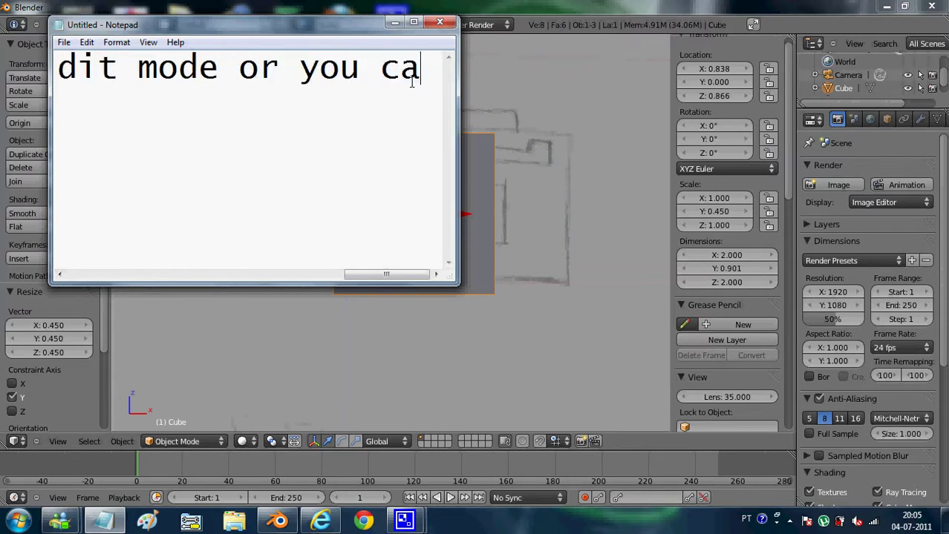
{"action": "type", "text": "n just "}
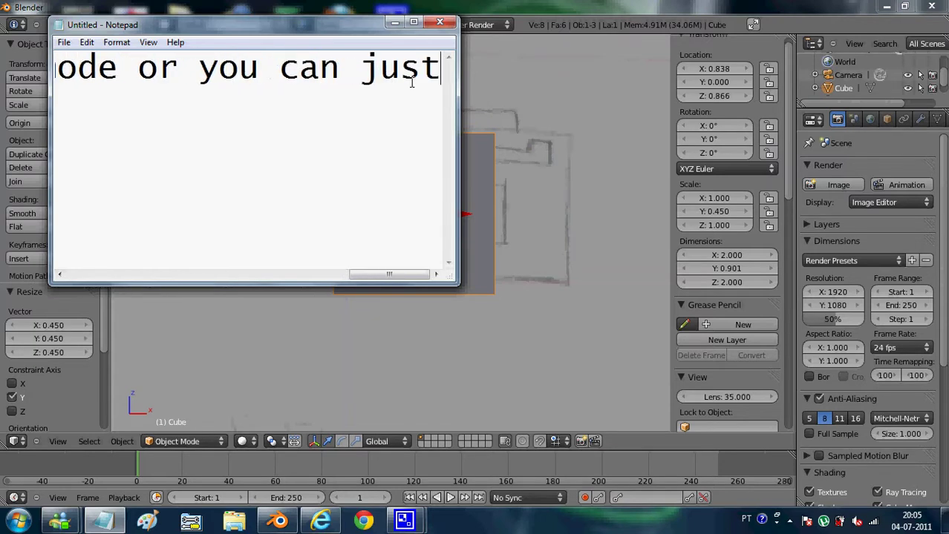
{"action": "type", "text": "go to "}
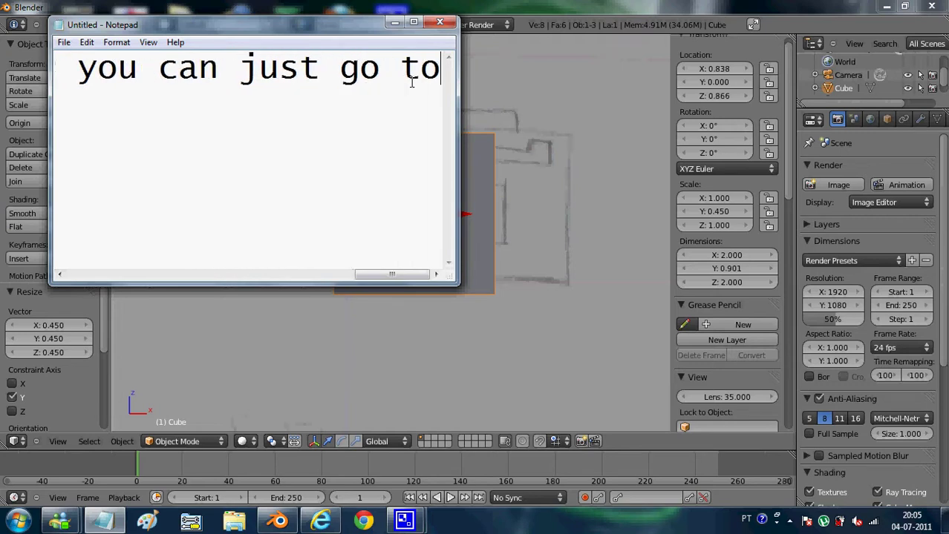
{"action": "type", "text": "the t"}
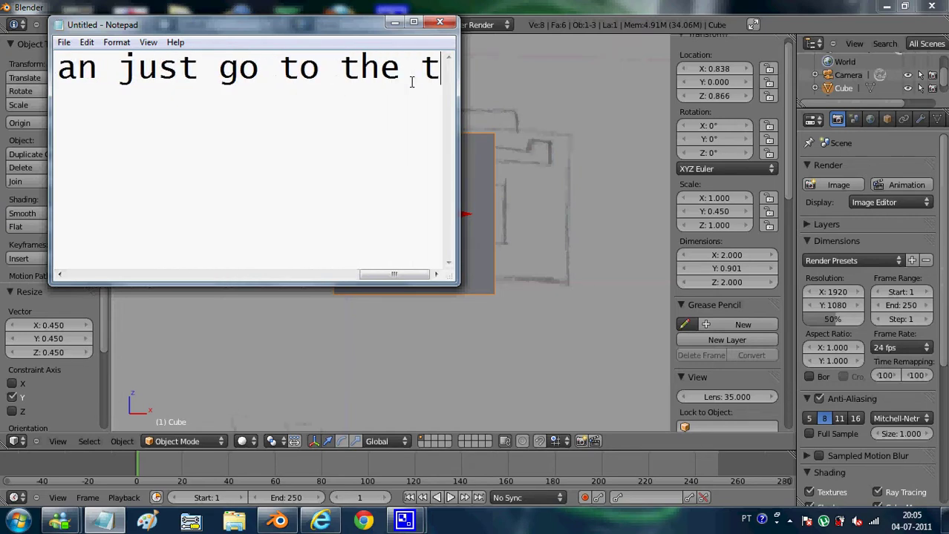
{"action": "type", "text": "ab"}
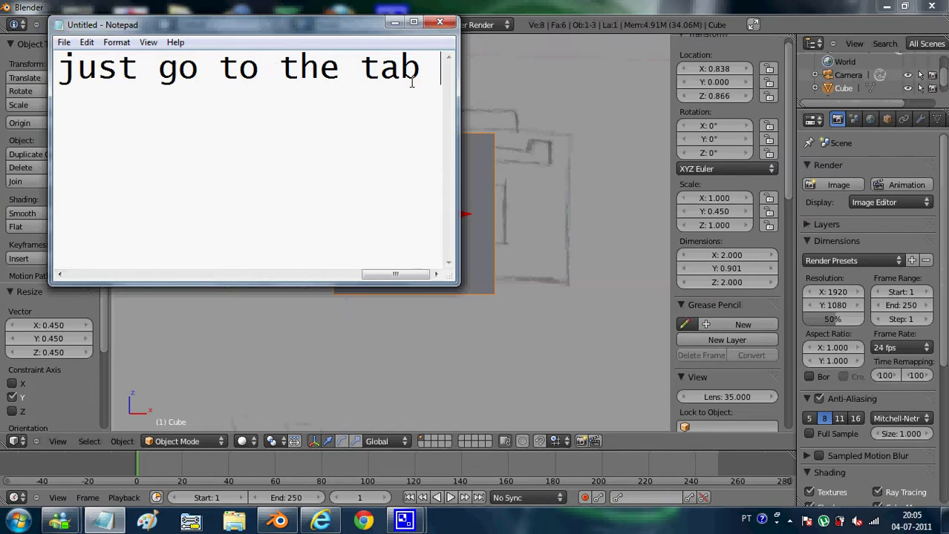
{"action": "type", "text": " and"}
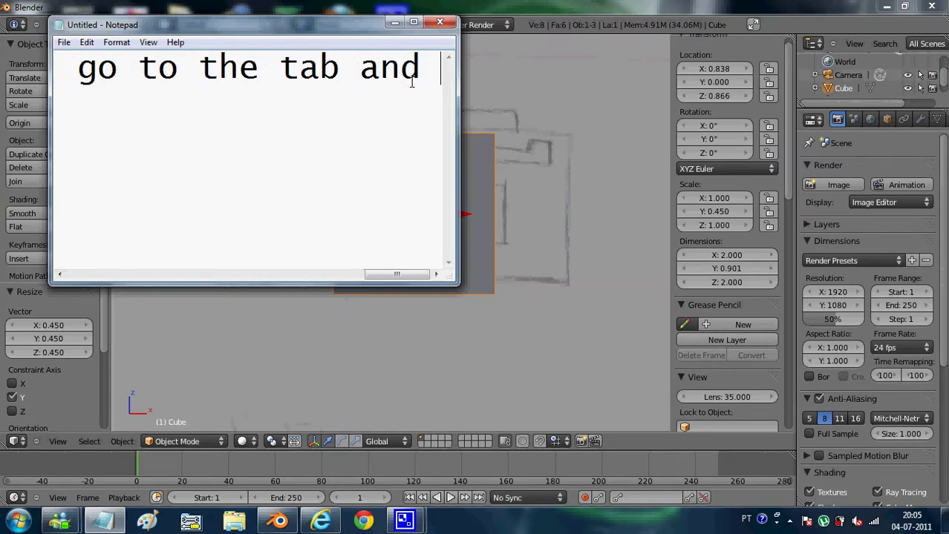
{"action": "type", "text": " po"}
{"action": "key", "text": "BackSpace"}
{"action": "type", "text": "it"}
{"action": "key", "text": "BackSpace"}
{"action": "key", "text": "BackSpace"}
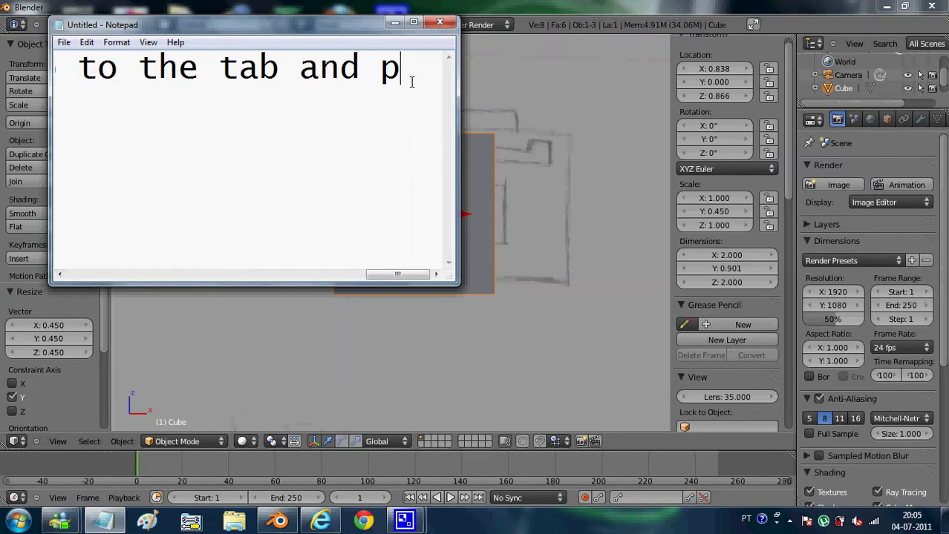
{"action": "type", "text": "ut "}
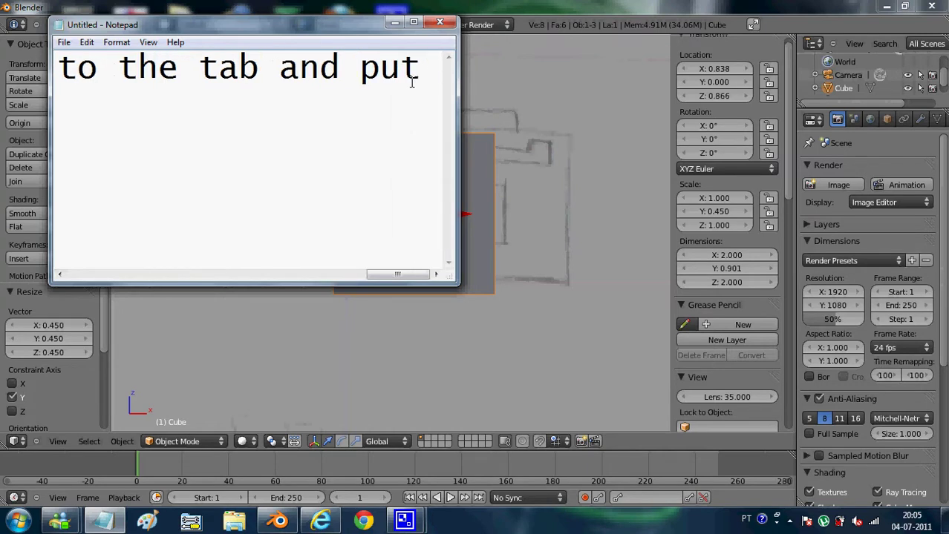
{"action": "type", "text": "it into "}
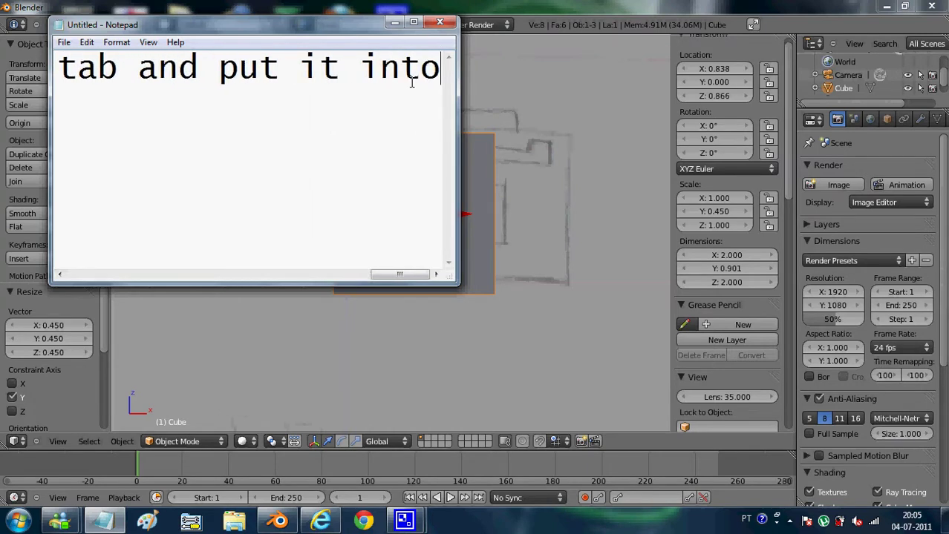
{"action": "type", "text": "edit "}
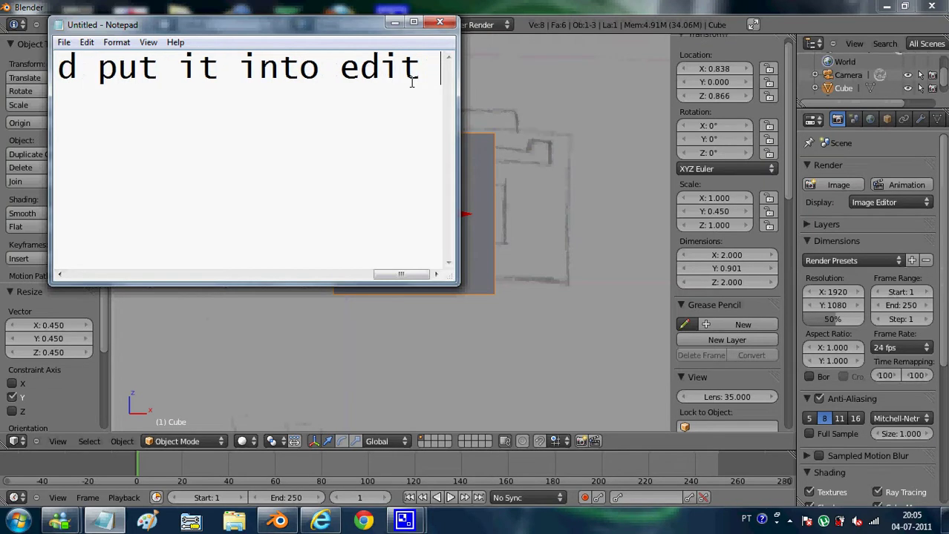
{"action": "type", "text": "mdoe"}
{"action": "key", "text": "BackSpace"}
{"action": "key", "text": "BackSpace"}
{"action": "key", "text": "BackSpace"}
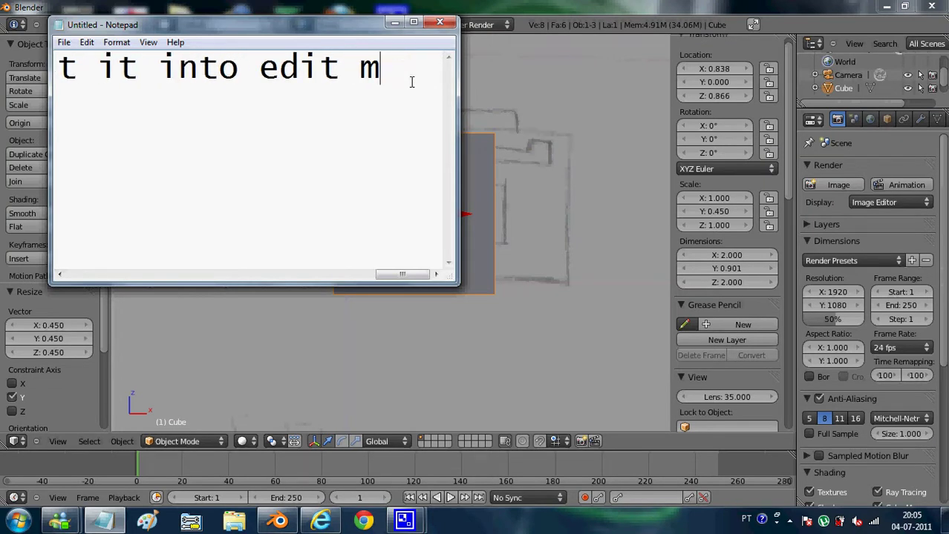
Finish the word 'mode' in the caption, then switch the cube into Edit Mode in Blender.
{"action": "type", "text": "ode"}
{"action": "left_click", "coordinate": [542, 9]}
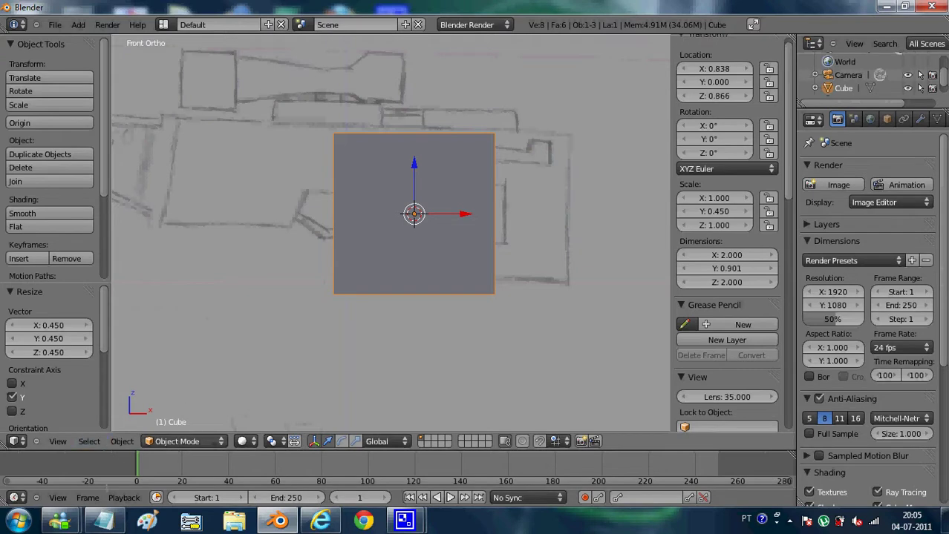
{"action": "key", "text": "Left"}
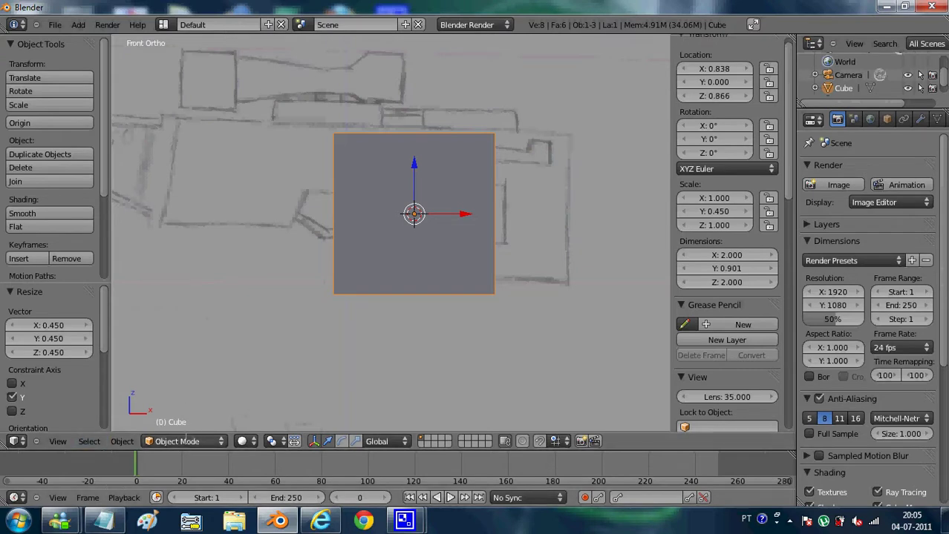
{"action": "left_click", "coordinate": [185, 441]}
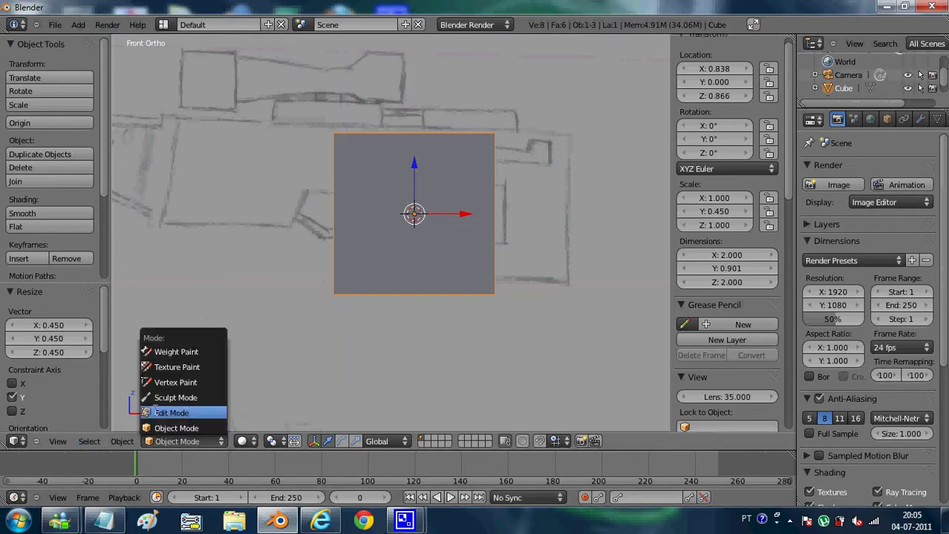
{"action": "left_click", "coordinate": [207, 412]}
{"action": "scroll", "coordinate": [391, 233], "scroll_direction": "down", "scroll_amount": 2}
{"action": "scroll", "coordinate": [391, 233], "scroll_direction": "up", "scroll_amount": 1}
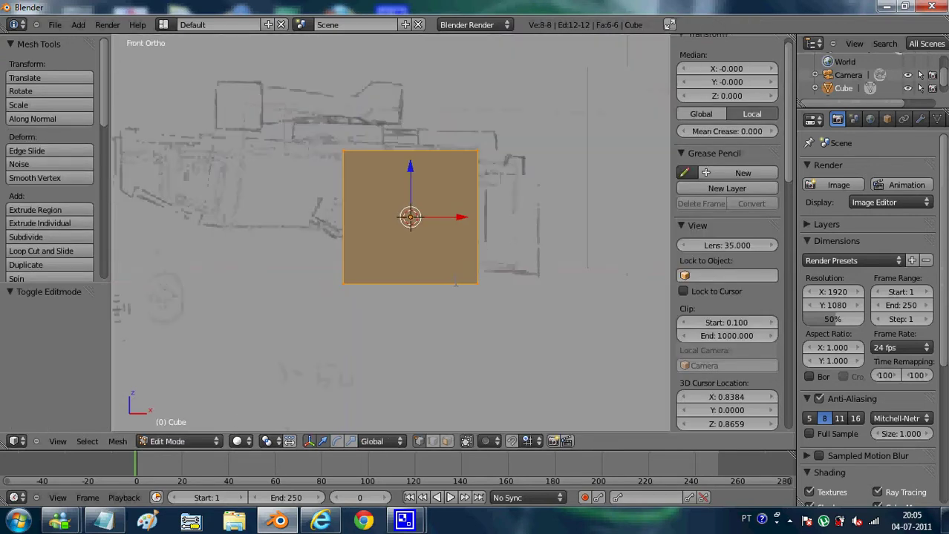
Replace the Notepad caption with 'then click z to make it transparent'.
{"action": "left_click", "coordinate": [104, 522]}
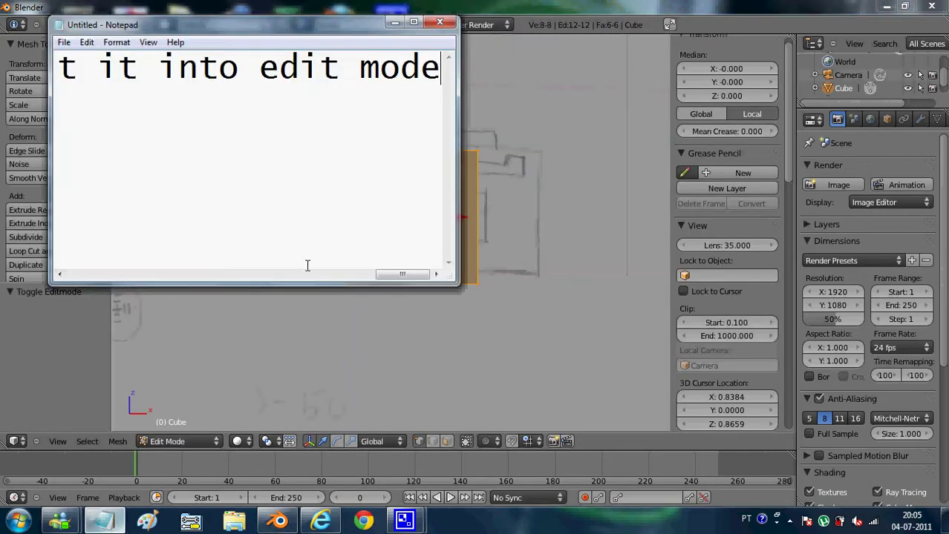
{"action": "key", "text": "ctrl+a"}
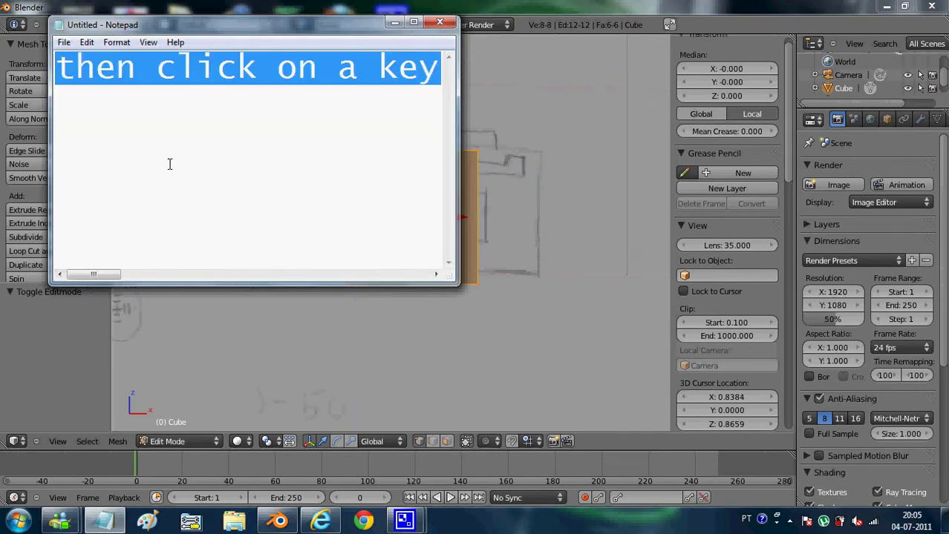
{"action": "type", "text": "then"}
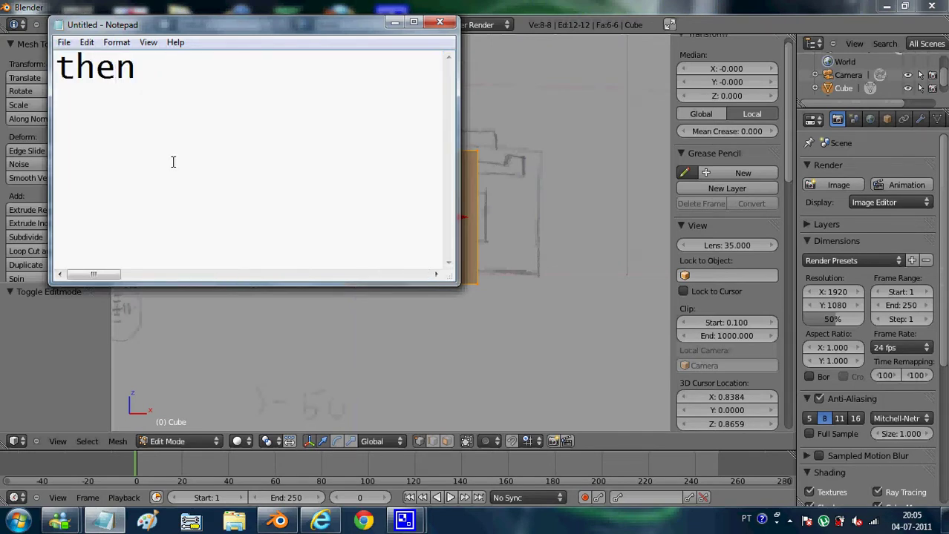
{"action": "type", "text": " clic"}
{"action": "key", "text": "BackSpace"}
{"action": "type", "text": "ick"}
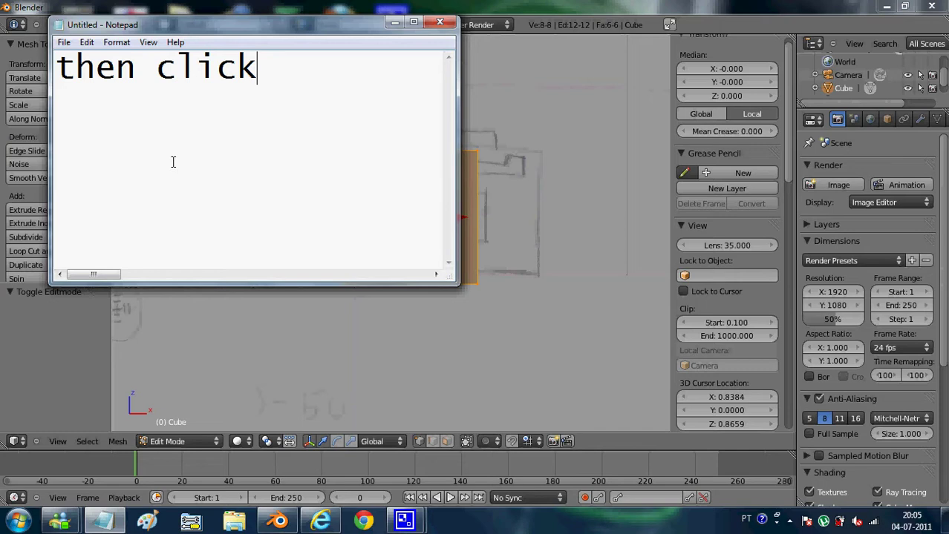
{"action": "type", "text": " z to make"}
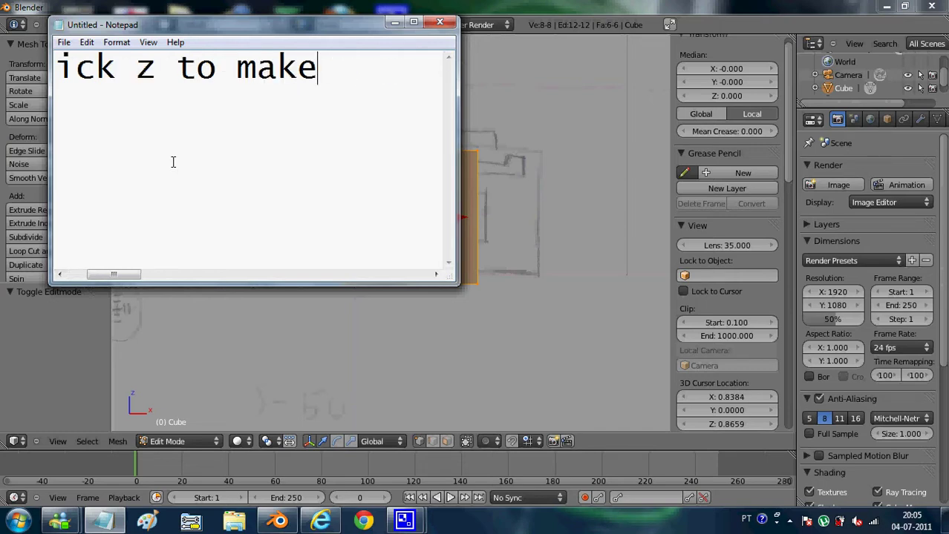
{"action": "type", "text": " it tra"}
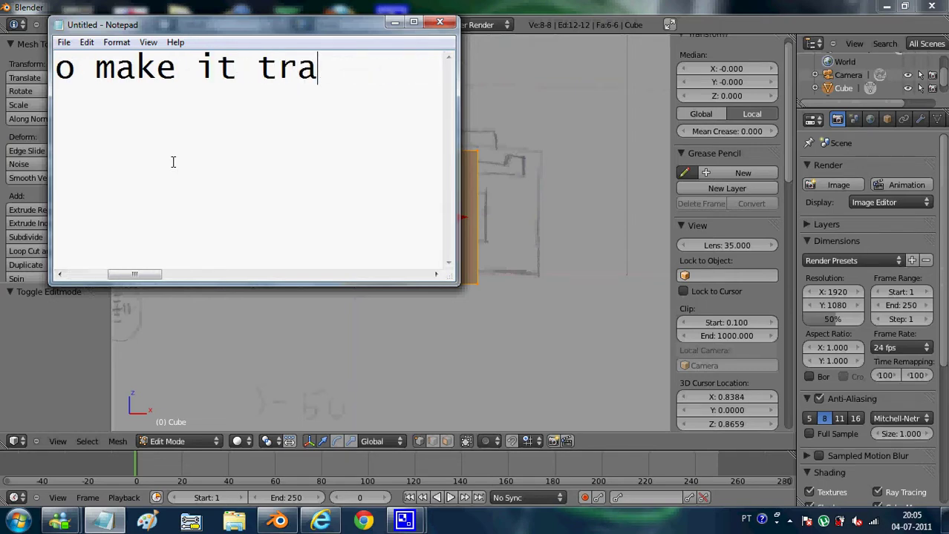
{"action": "type", "text": "sn"}
{"action": "key", "text": "BackSpace"}
{"action": "key", "text": "BackSpace"}
{"action": "type", "text": "ns"}
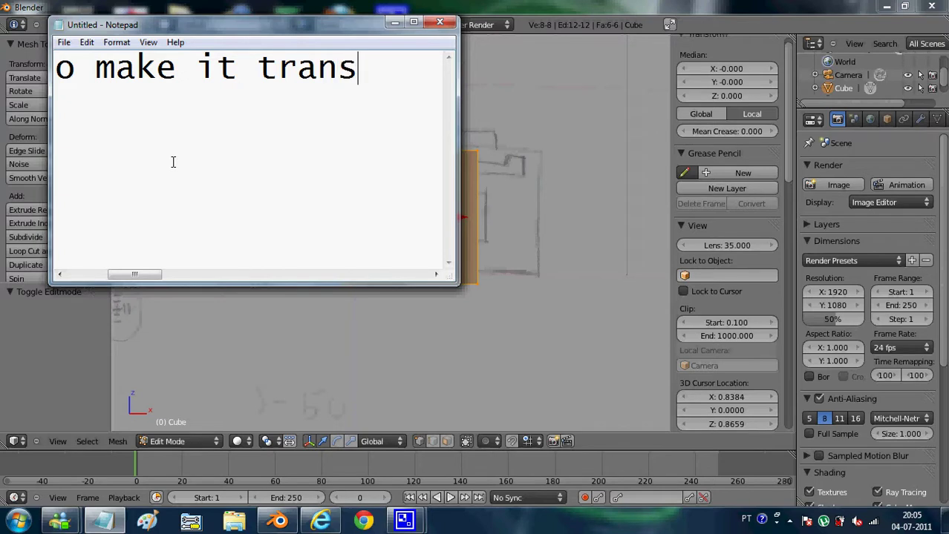
{"action": "type", "text": "parent"}
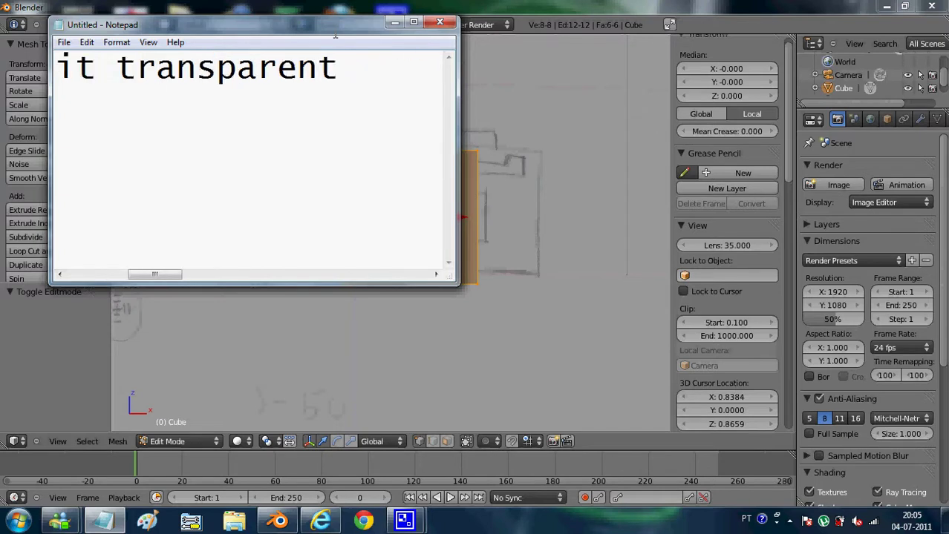
Make the cube see-through with Z and zoom in, then select the caption text.
{"action": "left_click", "coordinate": [478, 209]}
{"action": "key", "text": "z"}
{"action": "scroll", "coordinate": [478, 209], "scroll_direction": "up", "scroll_amount": 2}
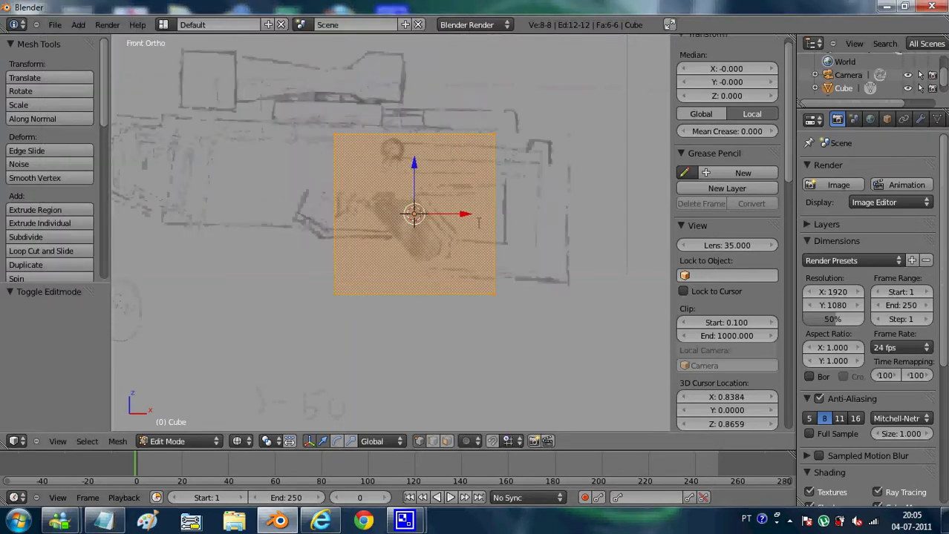
{"action": "scroll", "coordinate": [478, 209], "scroll_direction": "up", "scroll_amount": 2}
{"action": "scroll", "coordinate": [477, 208], "scroll_direction": "up", "scroll_amount": 2}
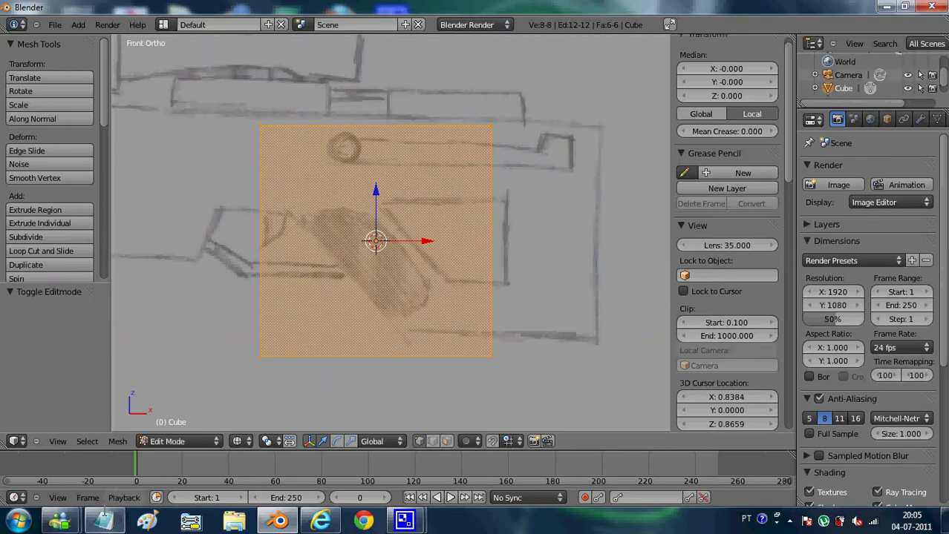
{"action": "left_click", "coordinate": [104, 522]}
{"action": "mouse_move", "coordinate": [398, 104]}
{"action": "left_mouse_down"}
{"action": "mouse_move", "coordinate": [59, 104]}
{"action": "mouse_move", "coordinate": [48, 70]}
{"action": "left_mouse_up"}
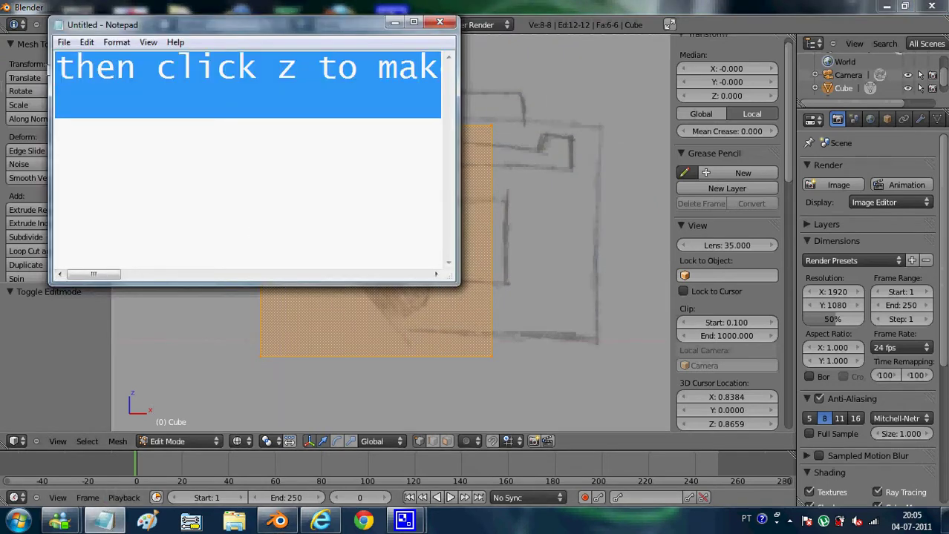
Clear the old caption and type 'then pick up the vertices'.
{"action": "key", "text": "BackSpace"}
{"action": "type", "text": "->"}
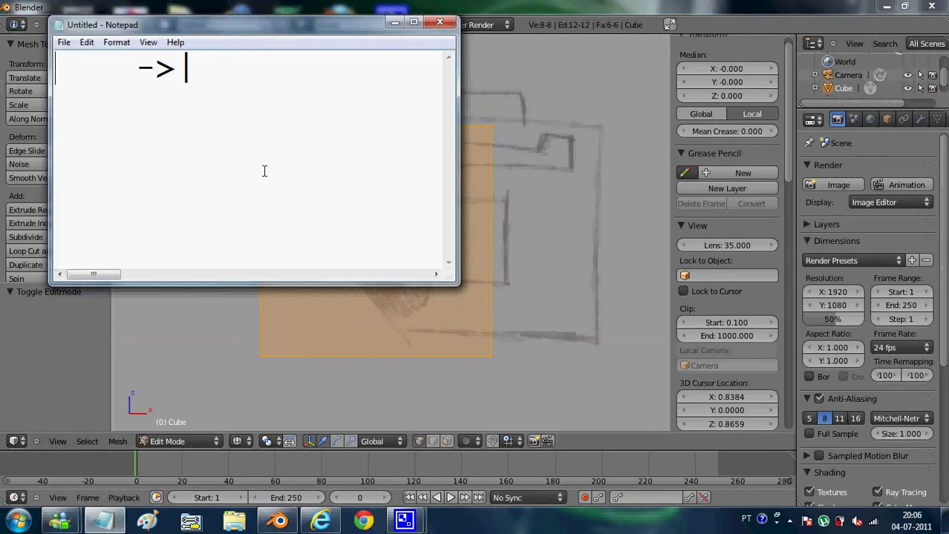
{"action": "key", "text": "ctrl+a"}
{"action": "key", "text": "BackSpace"}
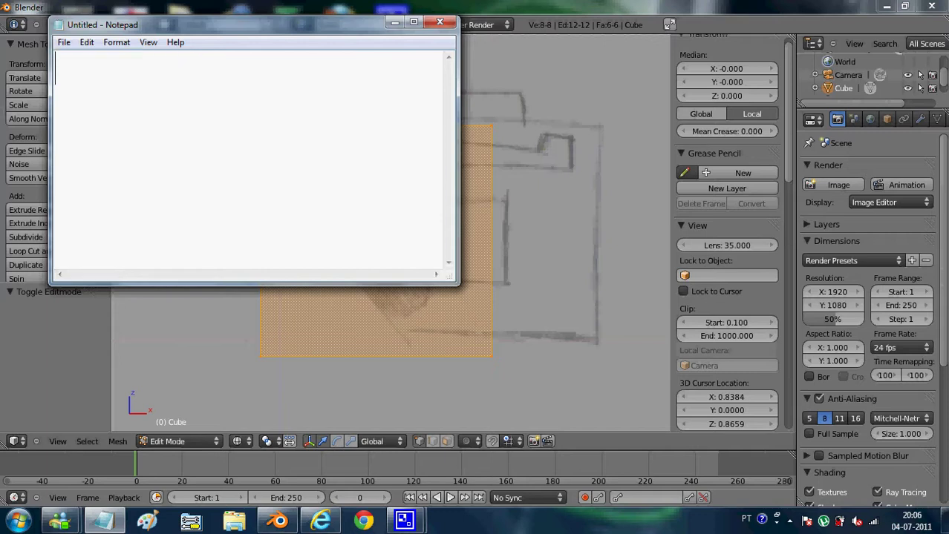
{"action": "type", "text": "then"}
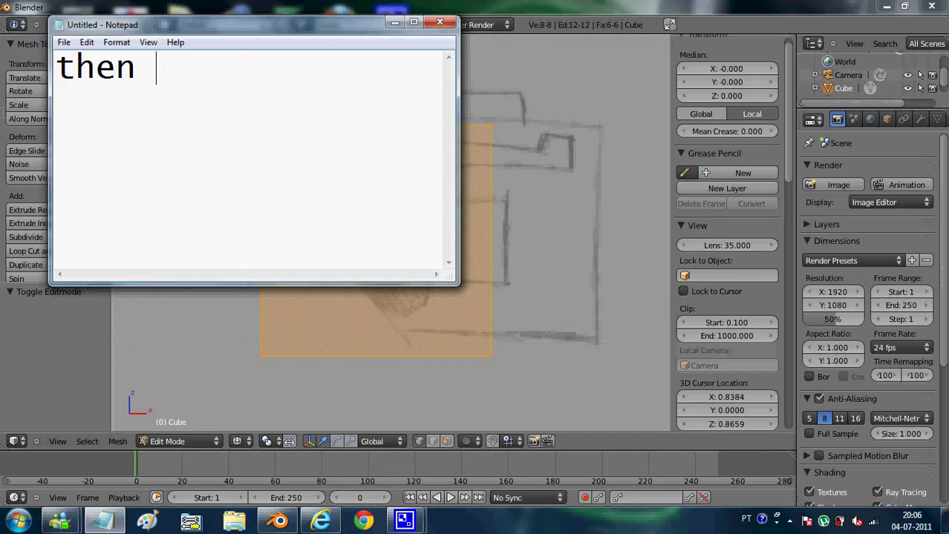
{"action": "type", "text": "pic"}
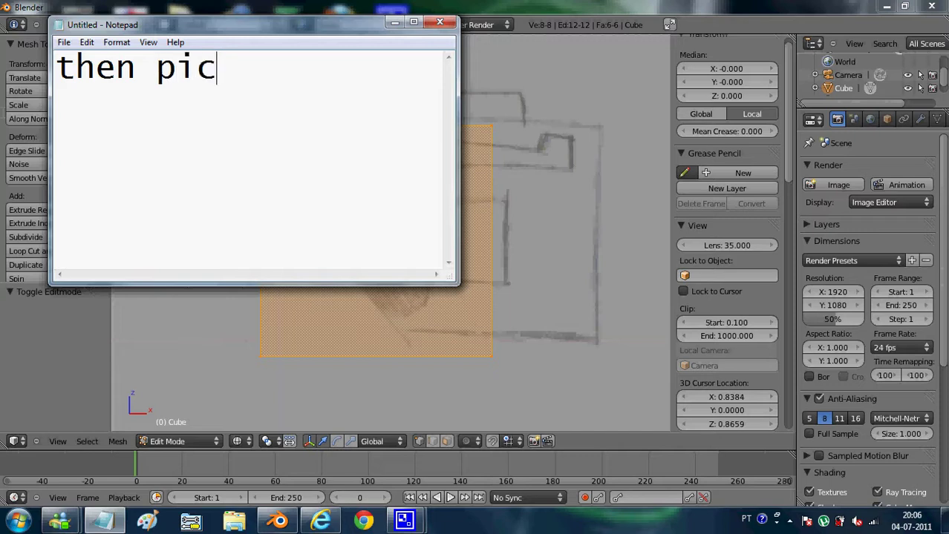
{"action": "type", "text": "l"}
{"action": "key", "text": "BackSpace"}
{"action": "type", "text": "k u"}
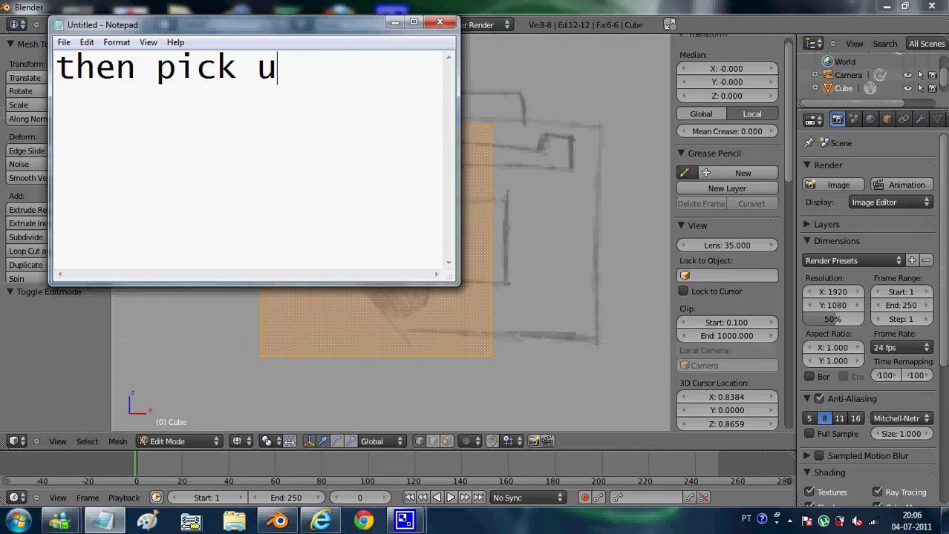
{"action": "type", "text": "p the "}
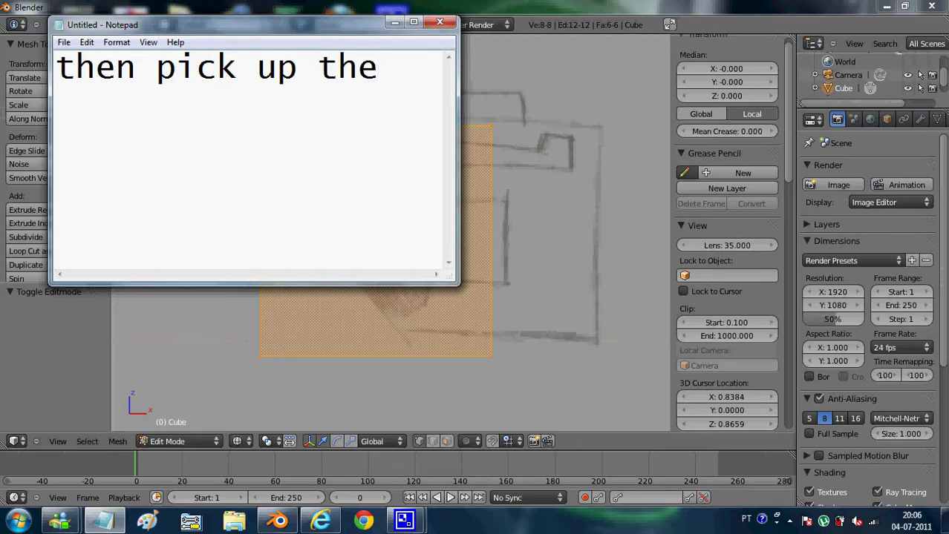
{"action": "type", "text": "verte"}
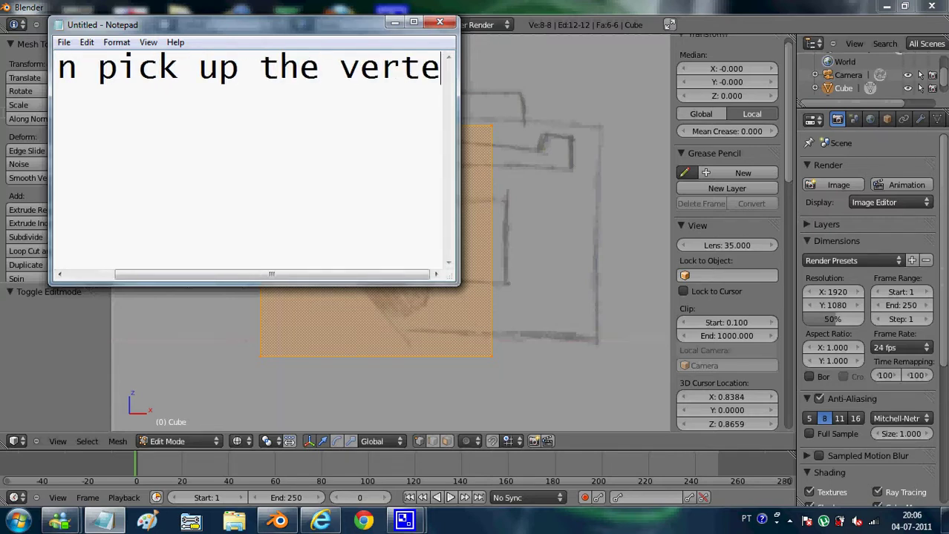
{"action": "type", "text": "ci"}
{"action": "key", "text": "BackSpace"}
{"action": "type", "text": "s"}
{"action": "key", "text": "BackSpace"}
{"action": "key", "text": "BackSpace"}
{"action": "key", "text": "BackSpace"}
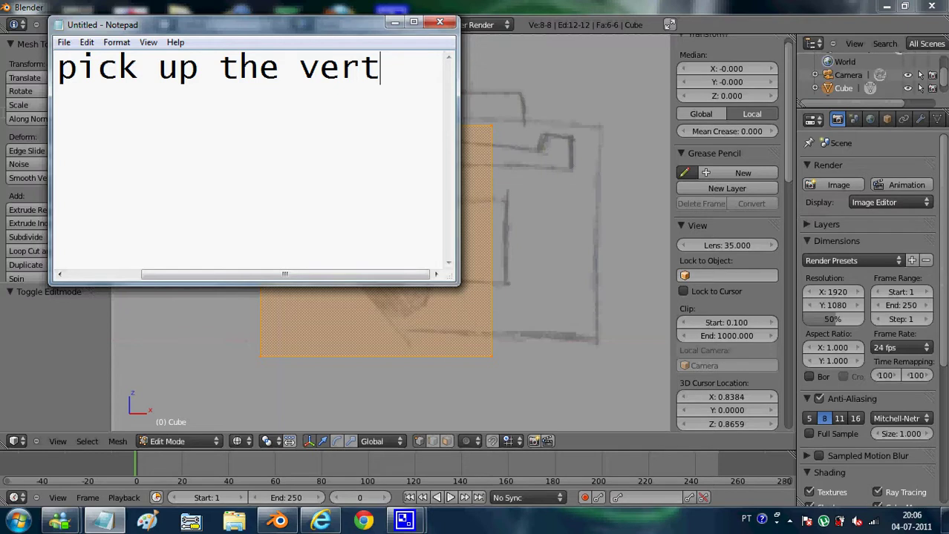
{"action": "type", "text": "ices"}
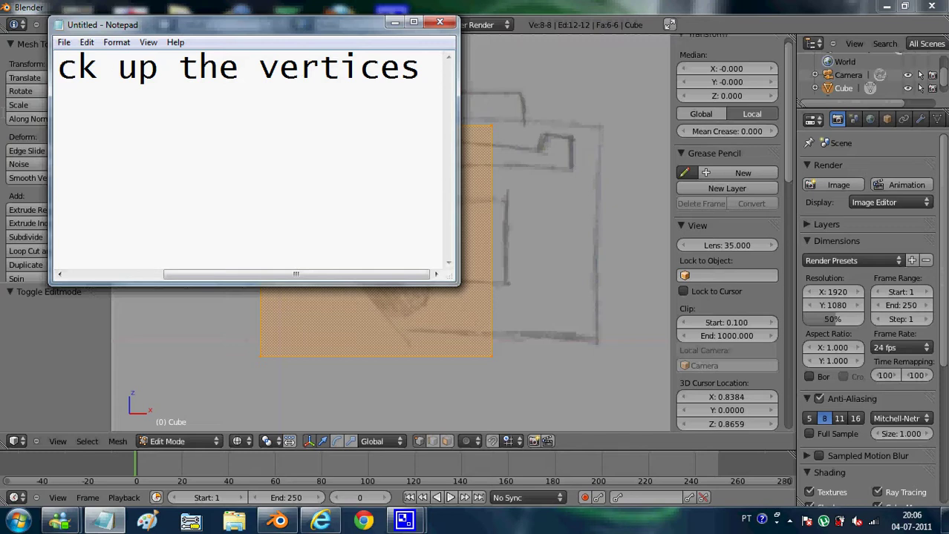
Reword the caption to 'then deselect the vertices by cliking A'.
{"action": "key", "text": "Left"}
{"action": "key", "text": "Left"}
{"action": "key", "text": "Left"}
{"action": "key", "text": "Left"}
{"action": "key", "text": "Left"}
{"action": "key", "text": "Left"}
{"action": "key", "text": "Left"}
{"action": "key", "text": "Right"}
{"action": "key", "text": "Right"}
{"action": "key", "text": "Right"}
{"action": "key", "text": "Right"}
{"action": "key", "text": "Right"}
{"action": "key", "text": "Left"}
{"action": "key", "text": "Right"}
{"action": "key", "text": "Left"}
{"action": "key", "text": "Left"}
{"action": "key", "text": "Left"}
{"action": "key", "text": "Left"}
{"action": "key", "text": "Left"}
{"action": "key", "text": "Left"}
{"action": "key", "text": "Left"}
{"action": "key", "text": "Left"}
{"action": "key", "text": "BackSpace"}
{"action": "key", "text": "BackSpace"}
{"action": "key", "text": "BackSpace"}
{"action": "key", "text": "BackSpace"}
{"action": "key", "text": "BackSpace"}
{"action": "key", "text": "BackSpace"}
{"action": "type", "text": "then p"}
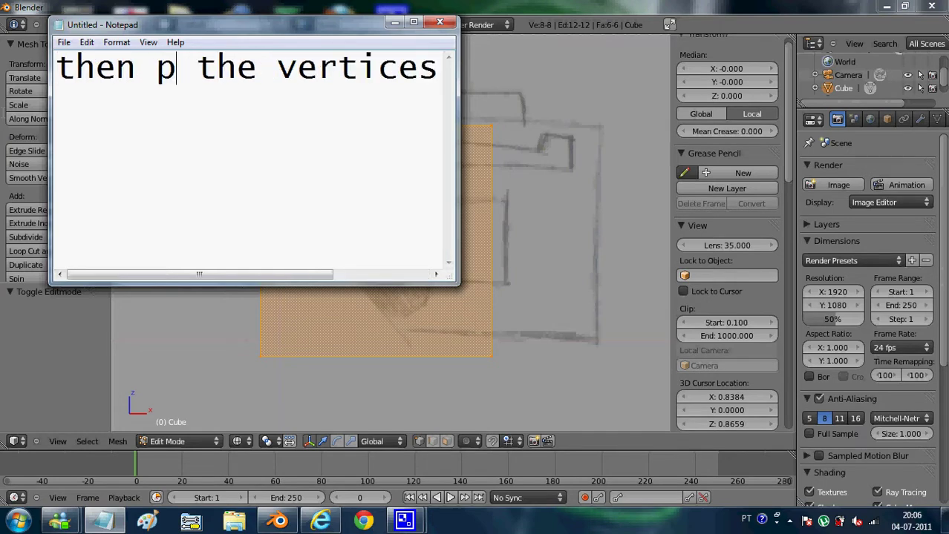
{"action": "key", "text": "BackSpace"}
{"action": "type", "text": "dese"}
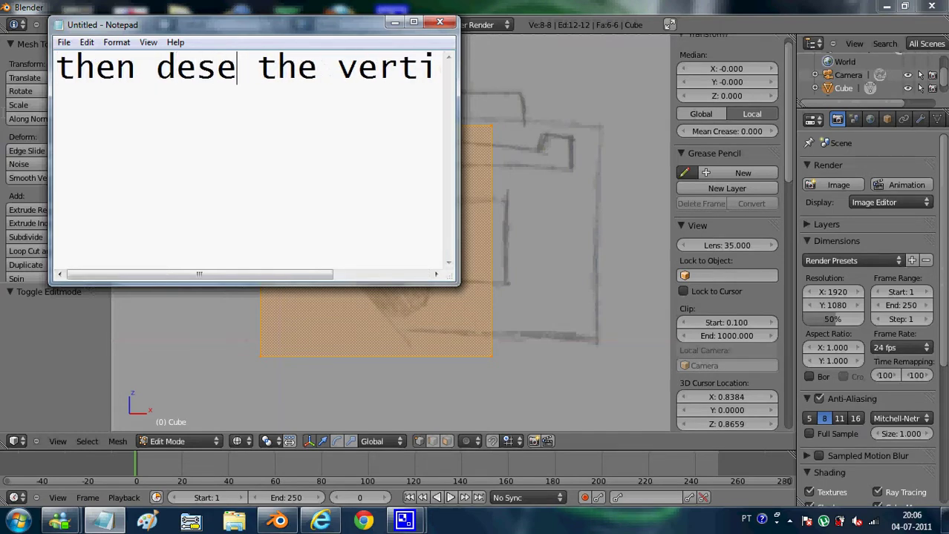
{"action": "type", "text": "lct"}
{"action": "key", "text": "BackSpace"}
{"action": "key", "text": "BackSpace"}
{"action": "type", "text": "ec"}
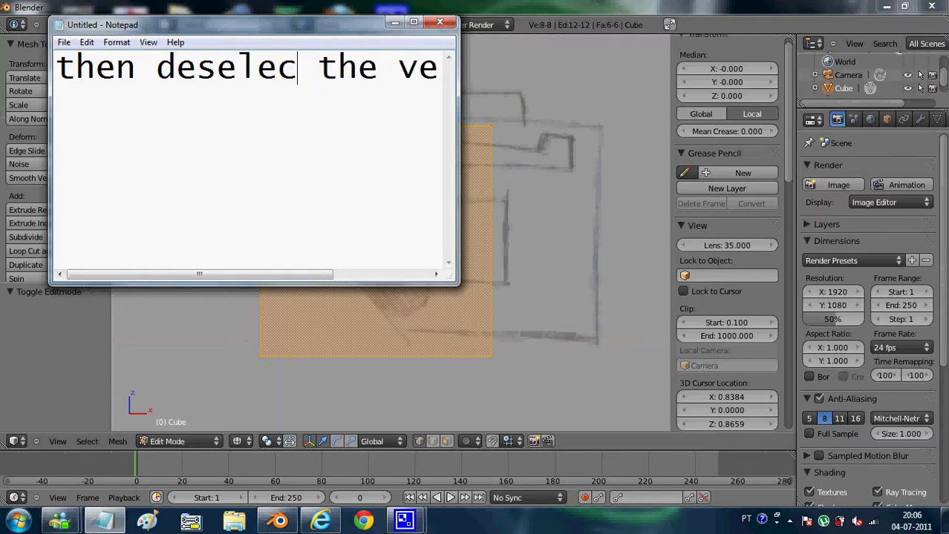
{"action": "type", "text": "t"}
{"action": "key", "text": "Right"}
{"action": "key", "text": "Right"}
{"action": "key", "text": "Right"}
{"action": "key", "text": "Right"}
{"action": "key", "text": "Right"}
{"action": "key", "text": "Right"}
{"action": "key", "text": "Right"}
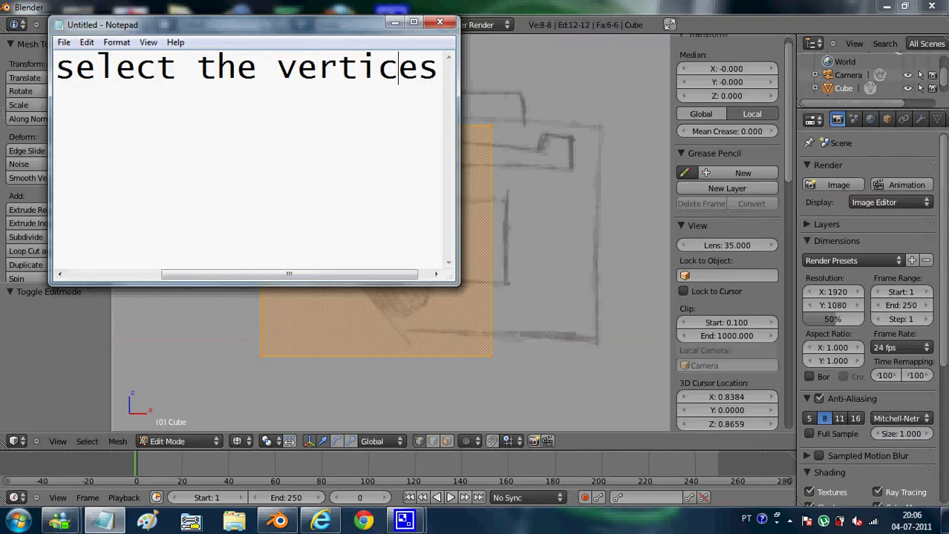
{"action": "key", "text": "Right"}
{"action": "key", "text": "Right"}
{"action": "type", "text": "b"}
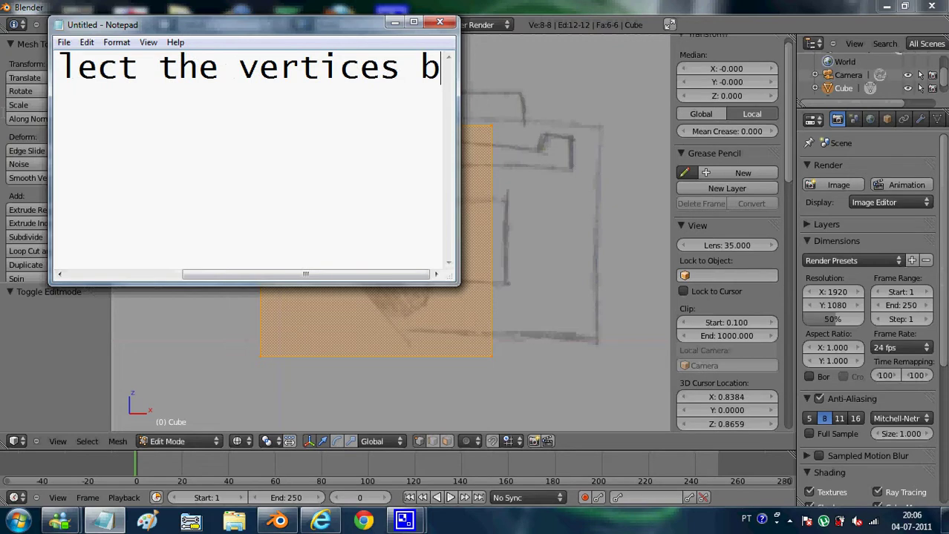
{"action": "type", "text": "y cli"}
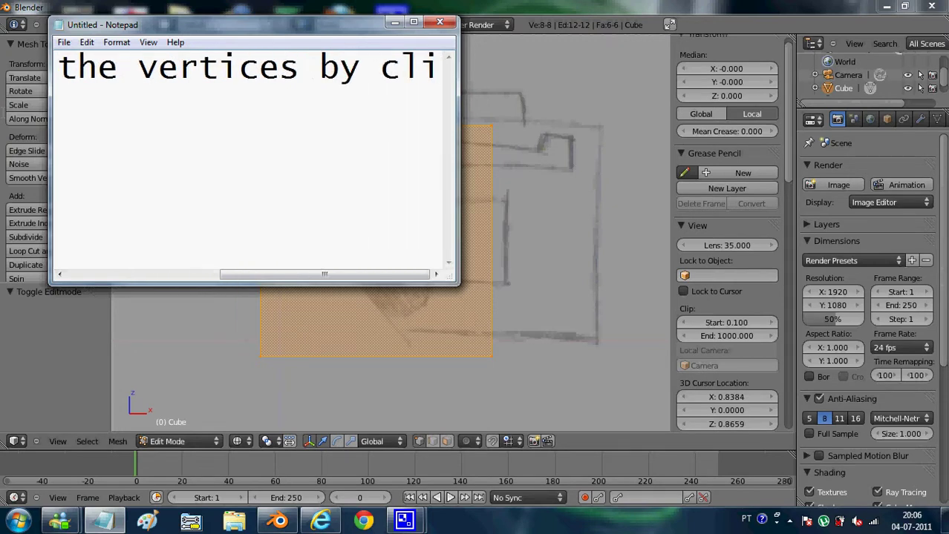
{"action": "type", "text": "king a"}
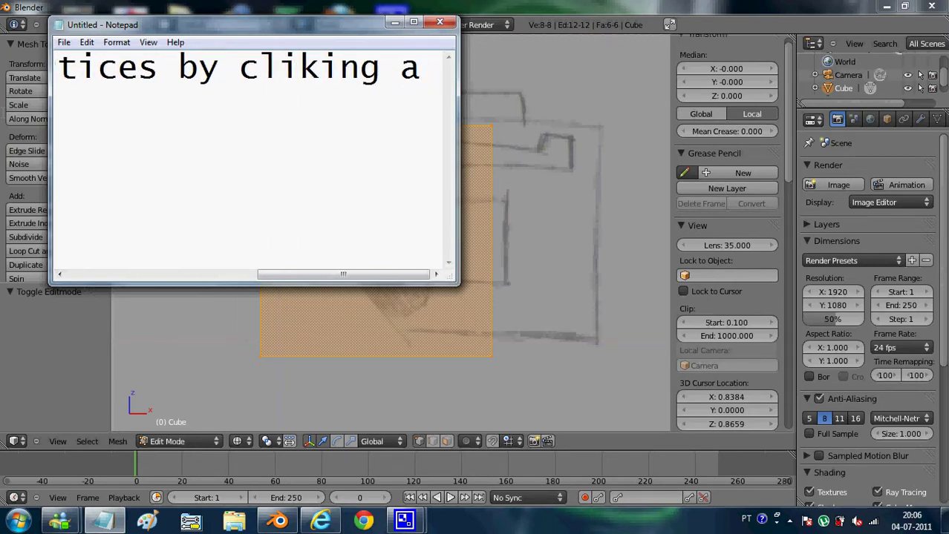
{"action": "key", "text": "BackSpace"}
{"action": "type", "text": "A"}
Deselect all the cube's vertices with A, then select the caption line.
{"action": "left_click", "coordinate": [468, 3]}
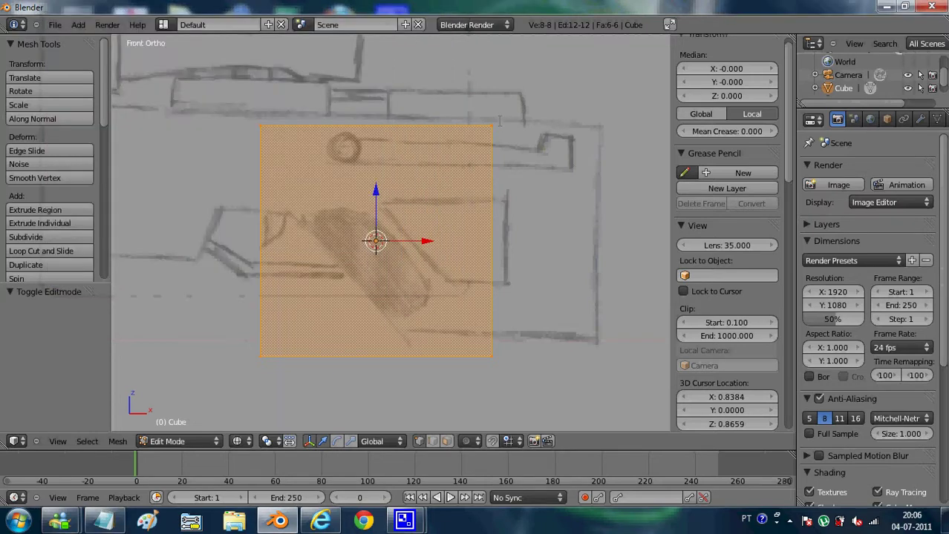
{"action": "key", "text": "a"}
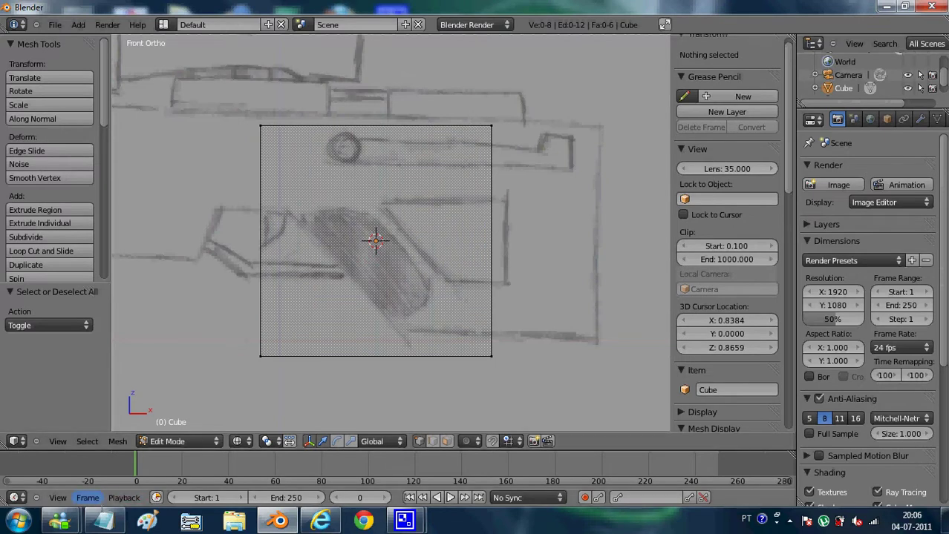
{"action": "left_click", "coordinate": [104, 522]}
{"action": "left_click_drag", "start_coordinate": [424, 68], "coordinate": [57, 68]}
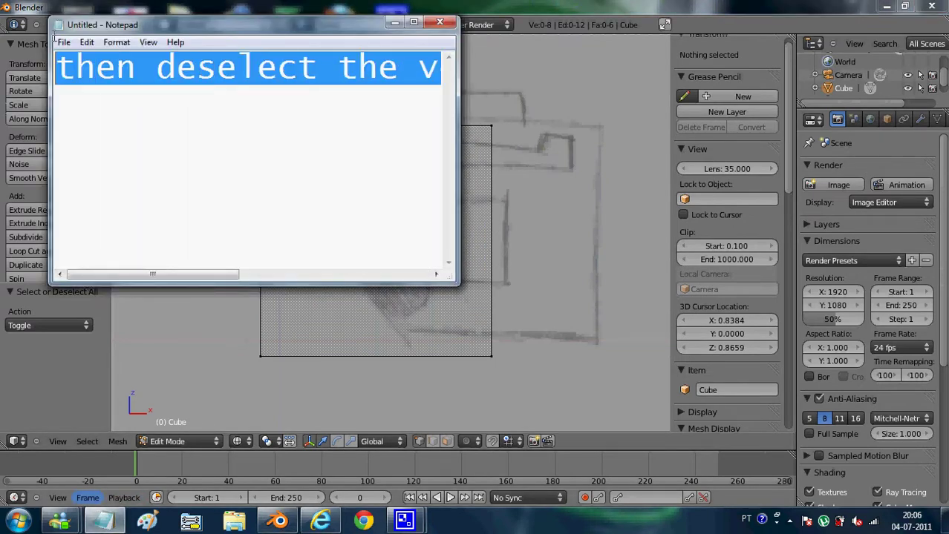
Write the caption 'and now clickb to enter vertex select mode and select the top ones'.
{"action": "type", "text": "and"}
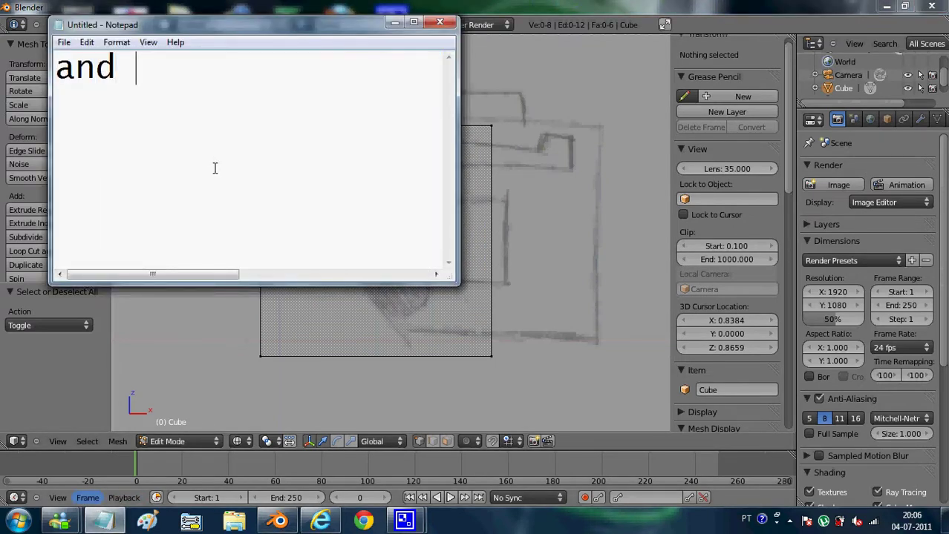
{"action": "type", "text": " now cli"}
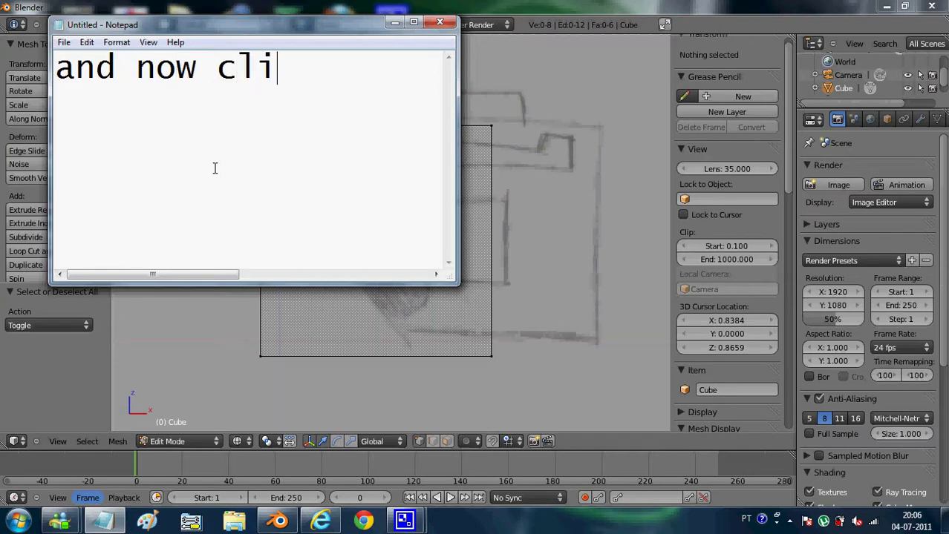
{"action": "type", "text": "ck"}
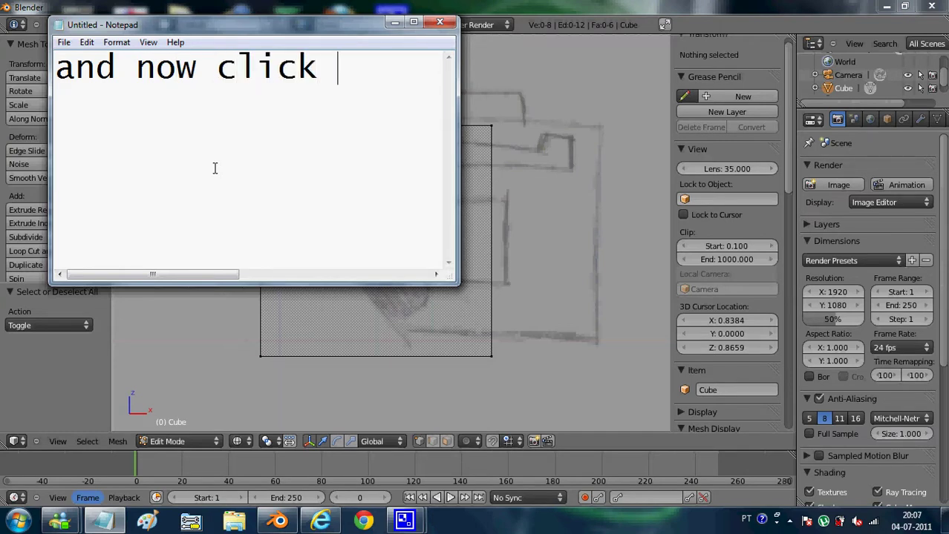
{"action": "type", "text": "b to "}
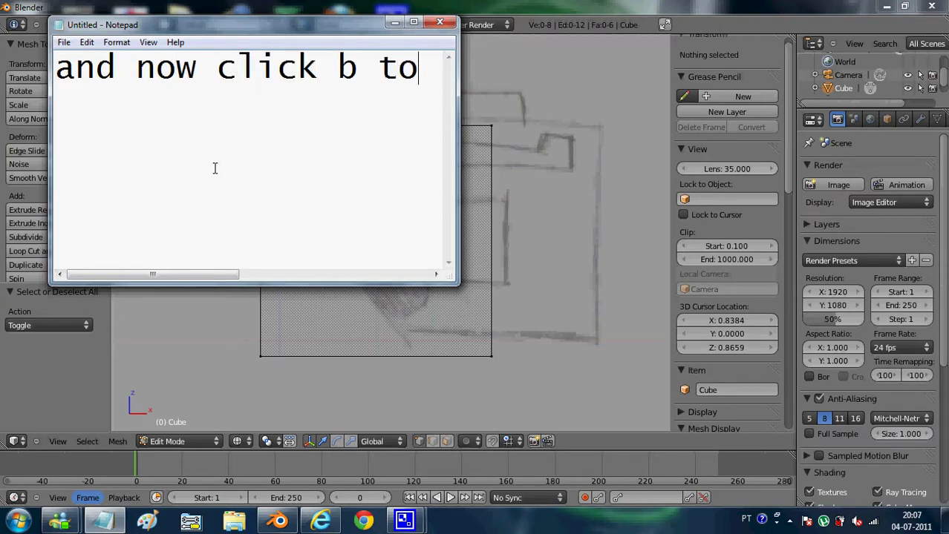
{"action": "type", "text": "en"}
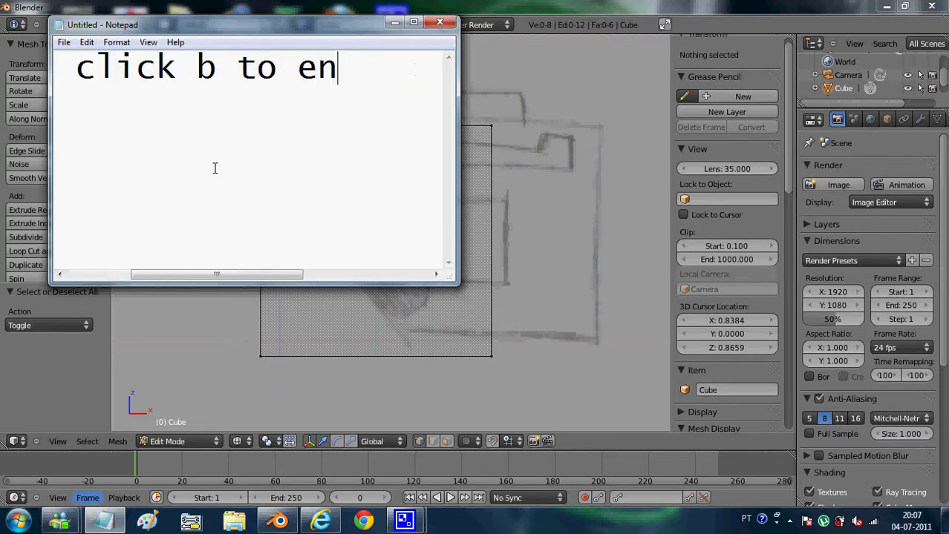
{"action": "type", "text": "ter "}
{"action": "type", "text": "v"}
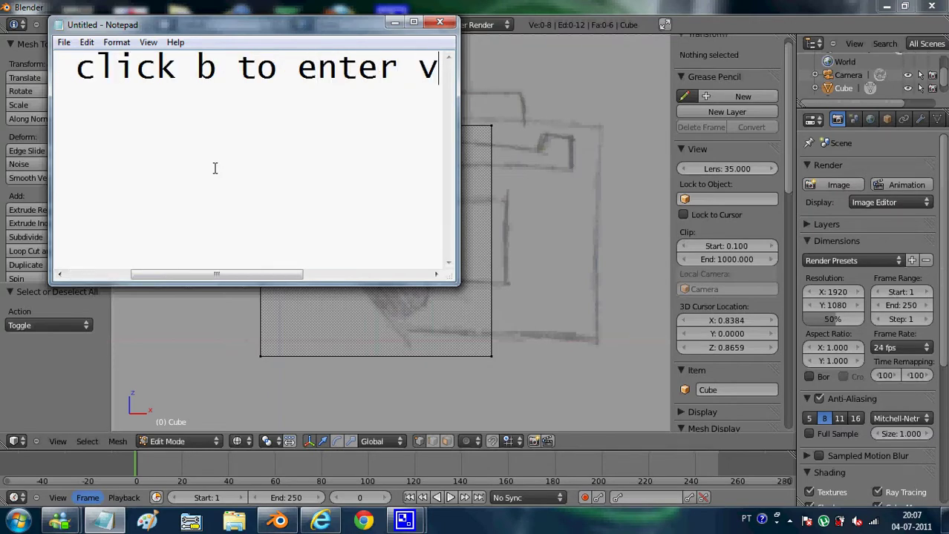
{"action": "type", "text": "ertex sele"}
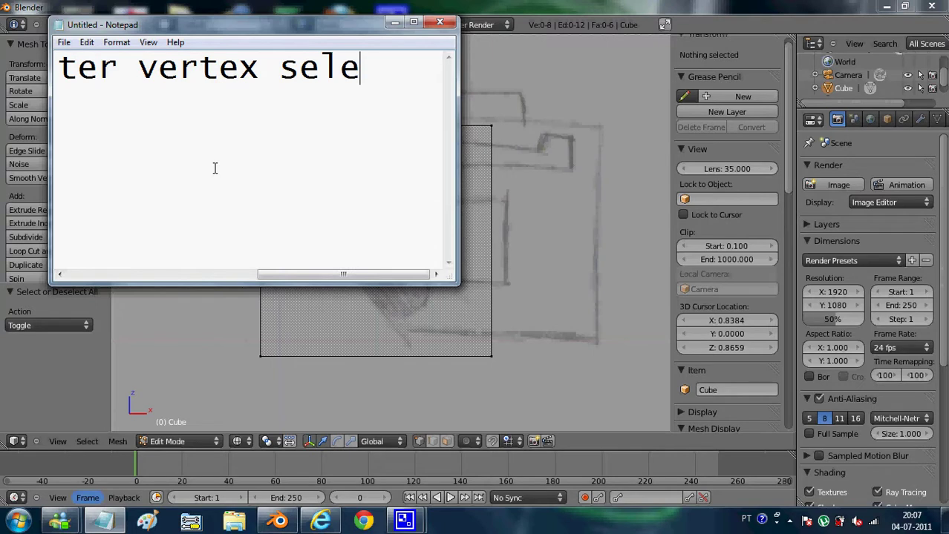
{"action": "type", "text": "ct mode"}
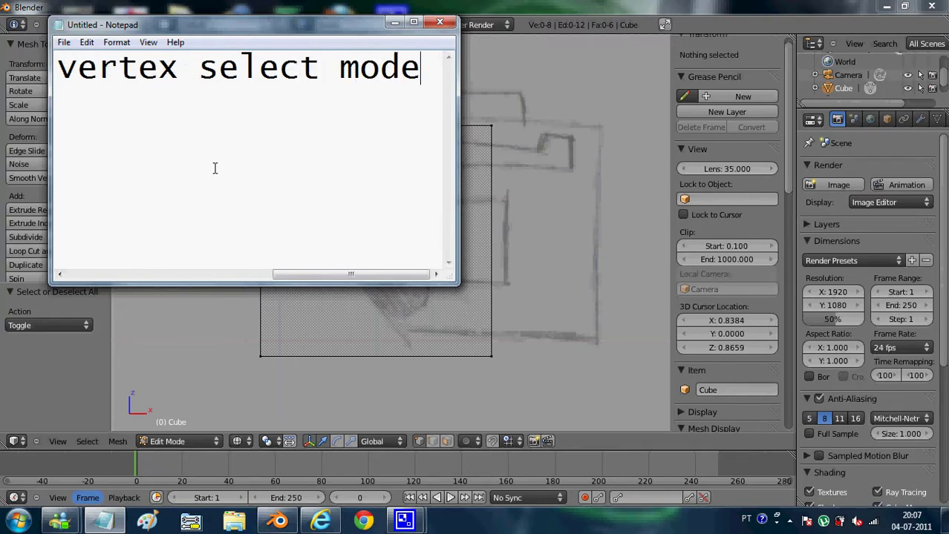
{"action": "key", "text": "alt+Tab"}
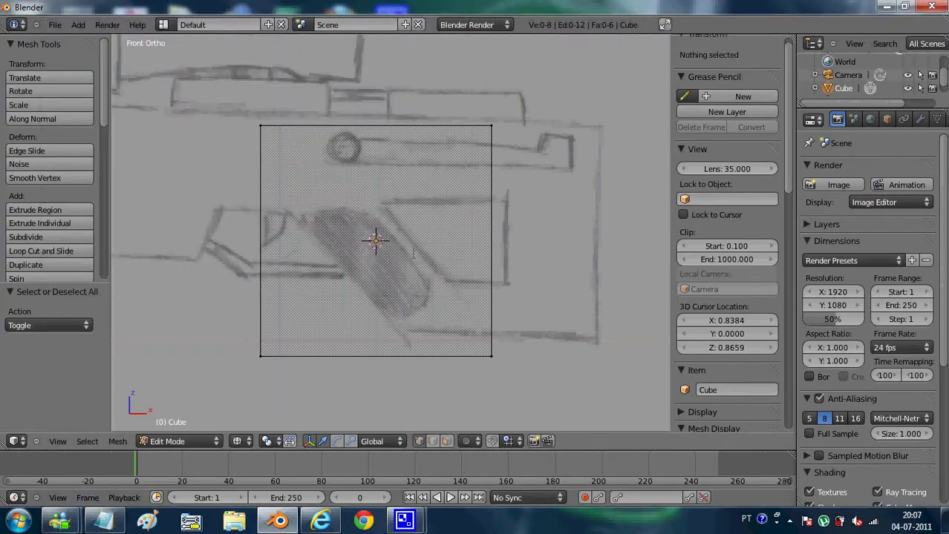
{"action": "key", "text": "alt+Tab"}
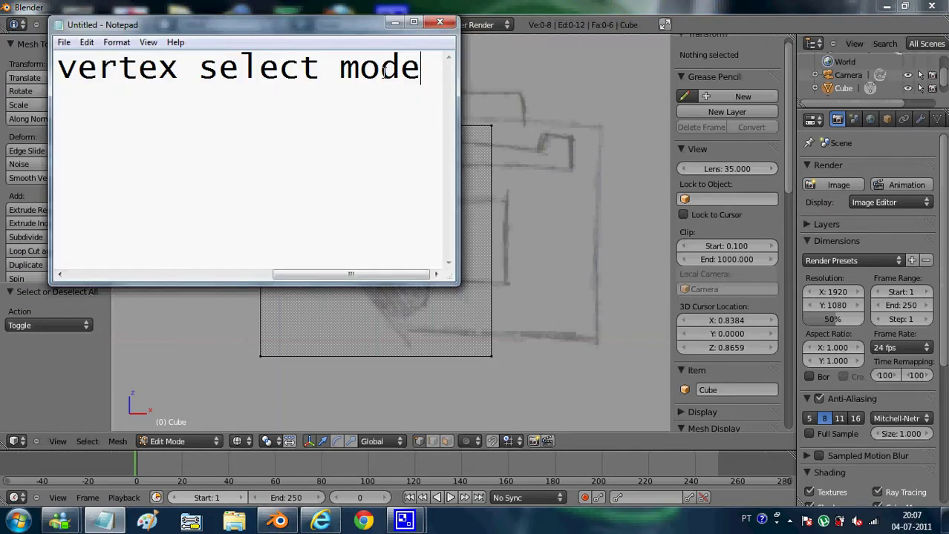
{"action": "type", "text": "and select"}
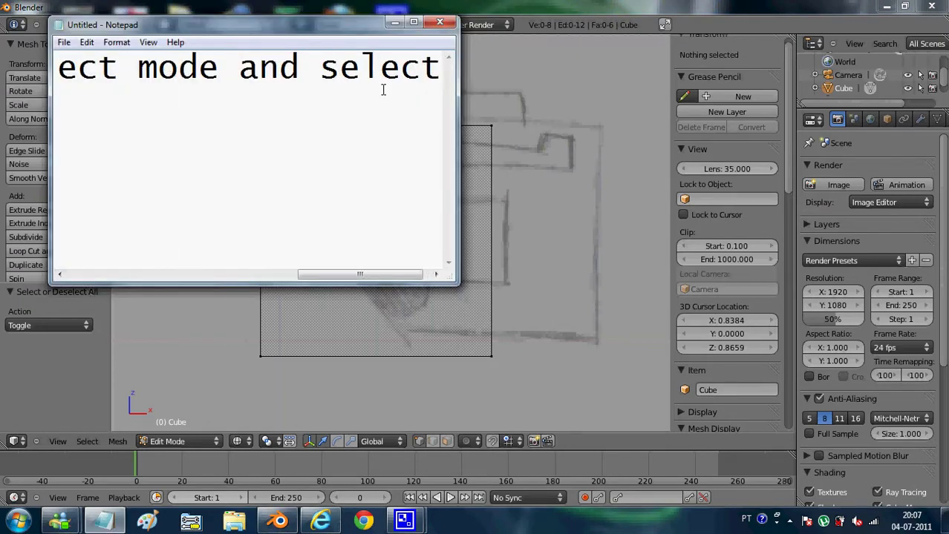
{"action": "type", "text": " the top "}
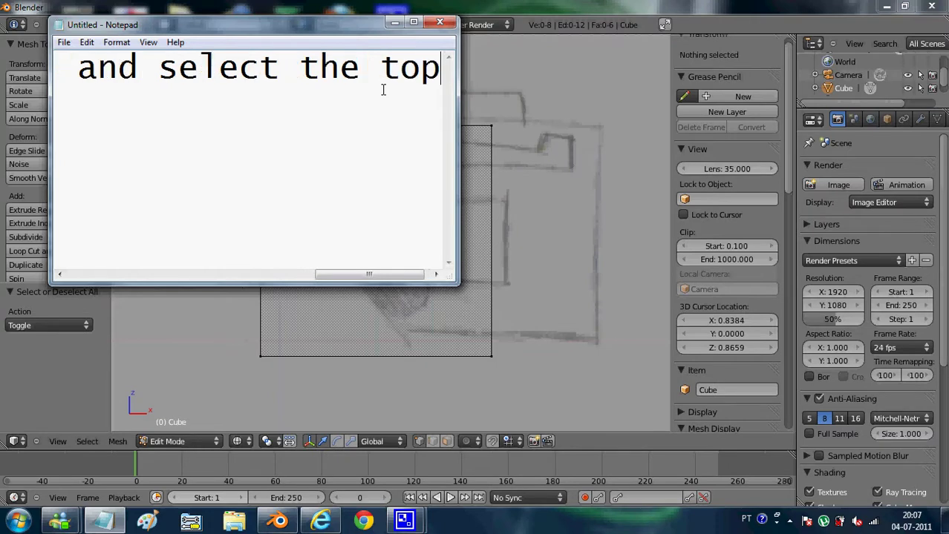
{"action": "type", "text": "ones"}
{"action": "key", "text": "Return"}
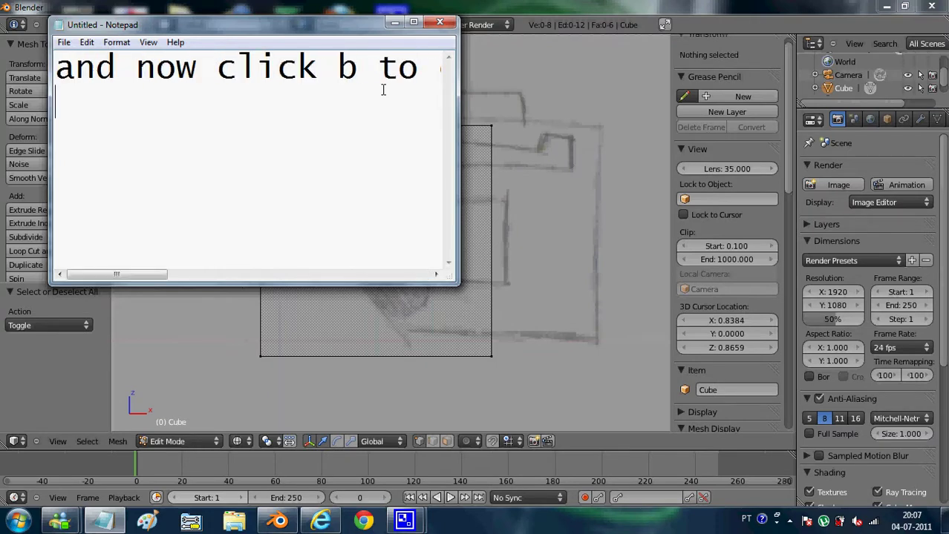
{"action": "key", "text": "BackSpace"}
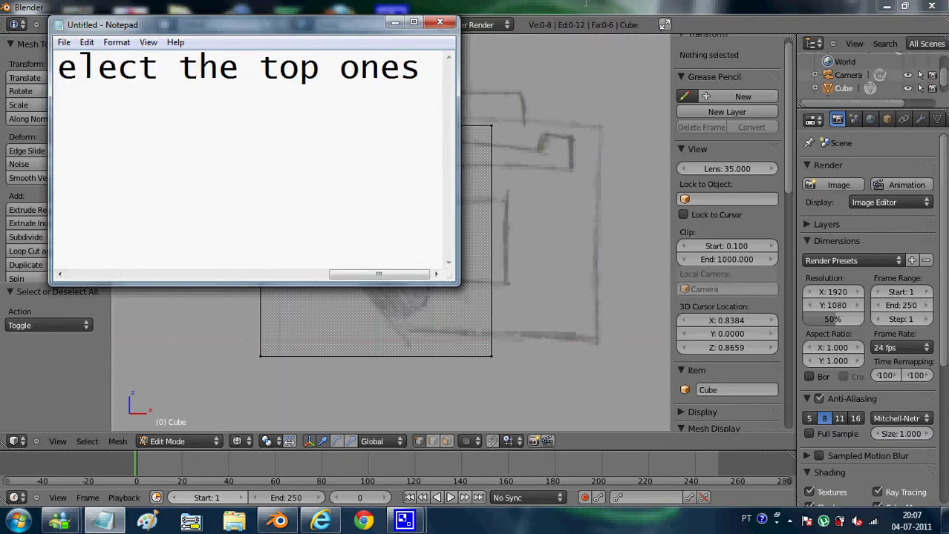
{"action": "left_click", "coordinate": [586, 5]}
Box-select the cube's top vertices and move them down along Z to the grip's top.
{"action": "key", "text": "b"}
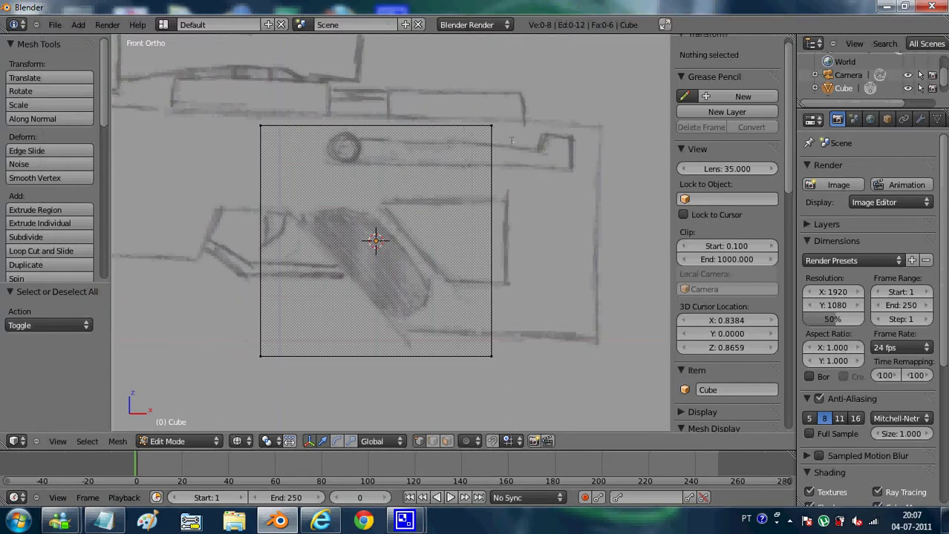
{"action": "left_click_drag", "start_coordinate": [513, 141], "coordinate": [251, 106]}
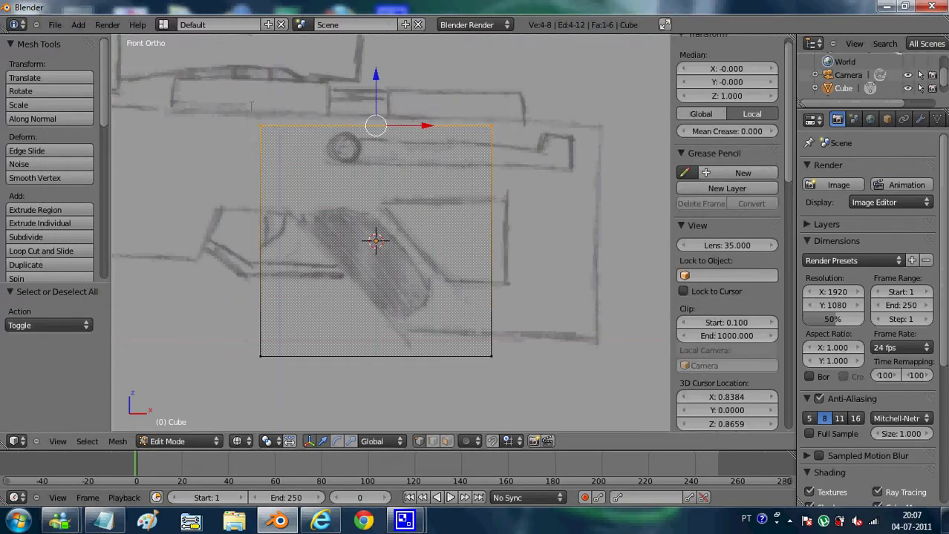
{"action": "key", "text": "g"}
{"action": "key", "text": "z"}
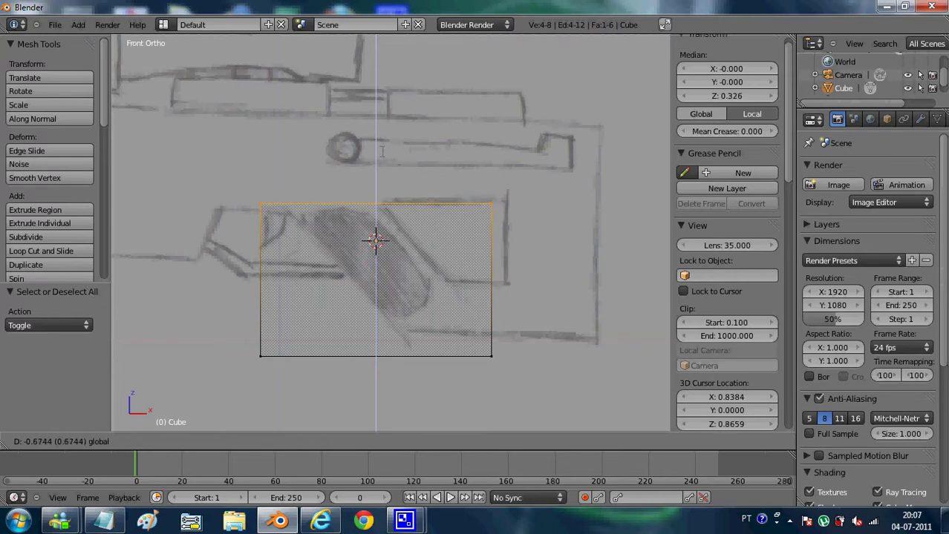
{"action": "left_click", "coordinate": [382, 152]}
Deselect all and box-select the face's right-hand edge.
{"action": "key", "text": "a"}
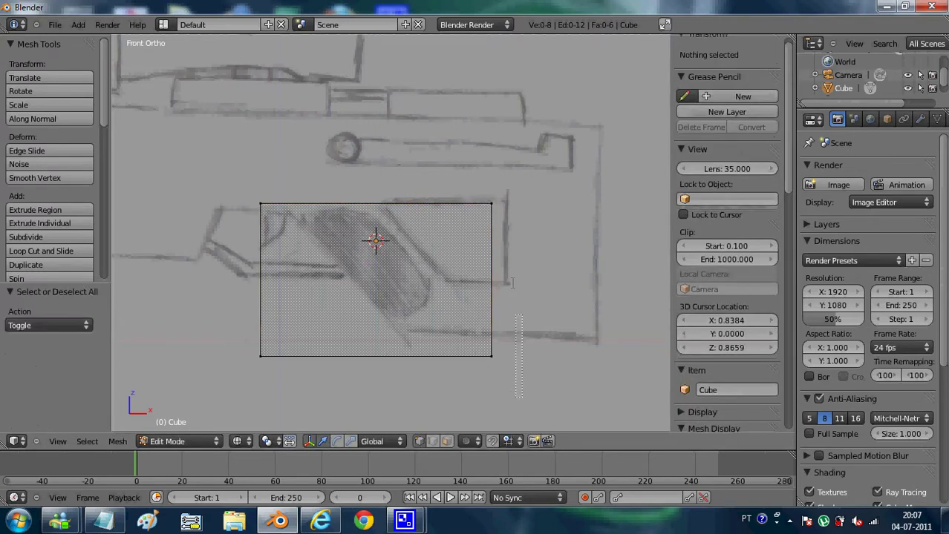
{"action": "key", "text": "b"}
{"action": "left_click_drag", "start_coordinate": [522, 397], "coordinate": [469, 113]}
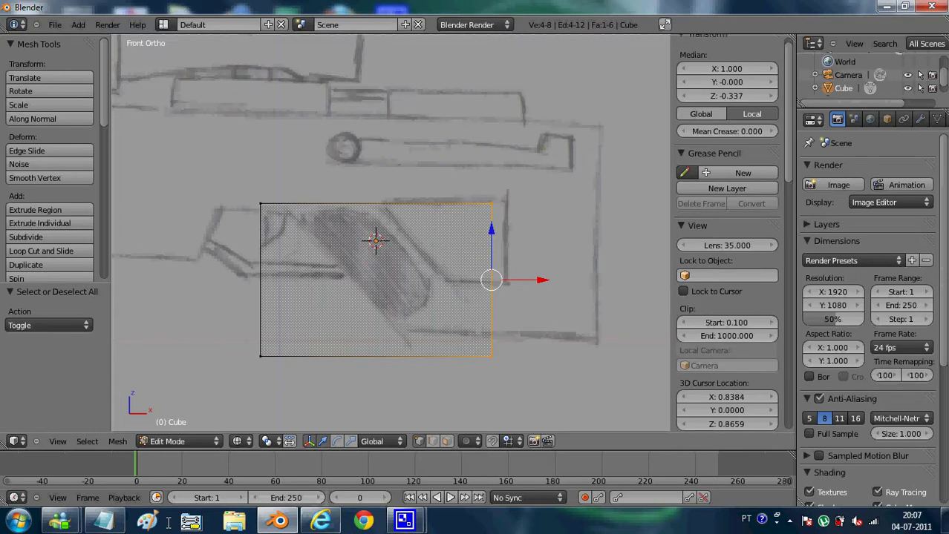
{"action": "left_click", "coordinate": [113, 519]}
Replace the caption with 'do this until you got the shape you want'.
{"action": "key", "text": "ctrl+a"}
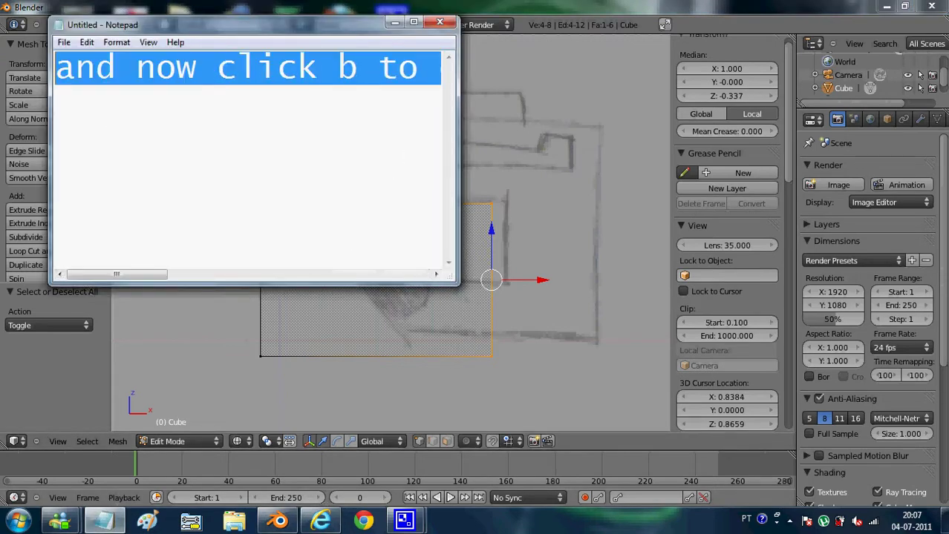
{"action": "type", "text": "do this"}
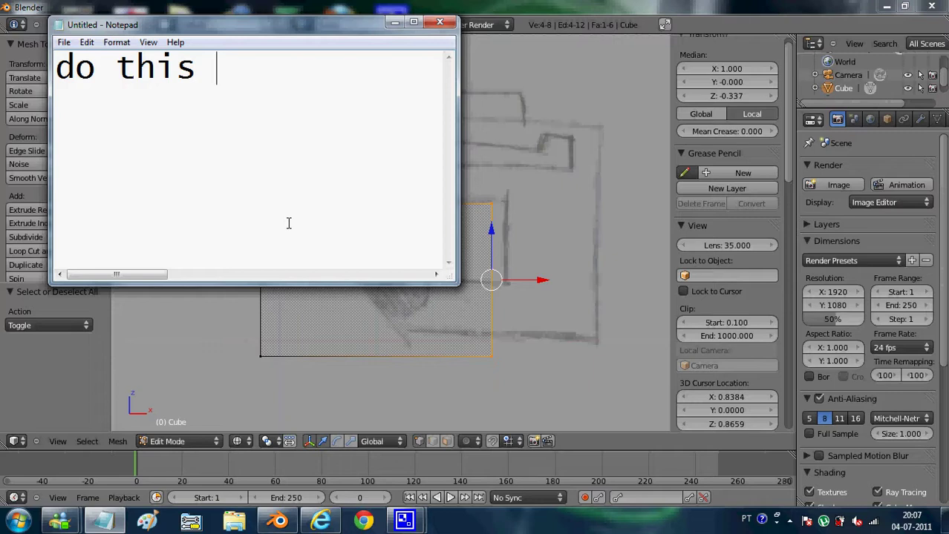
{"action": "type", "text": "unti"}
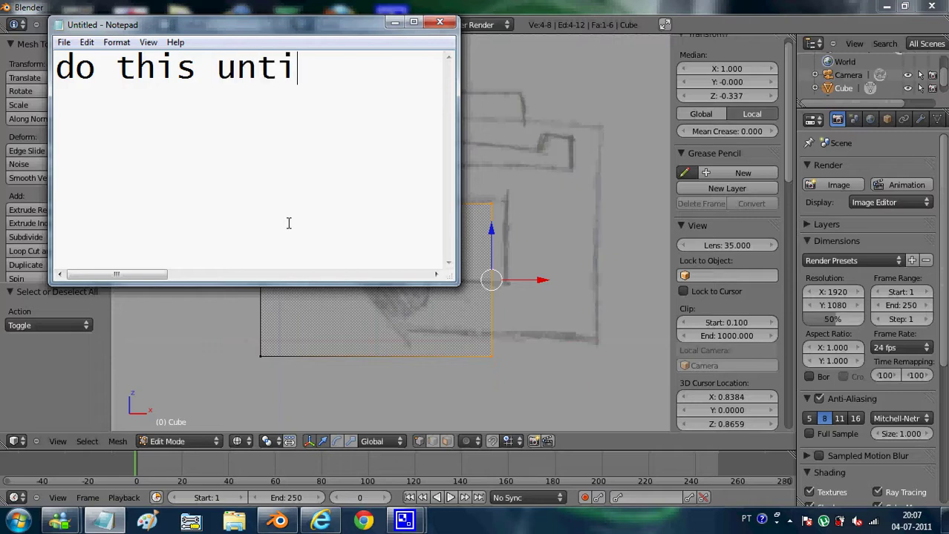
{"action": "type", "text": "l you g"}
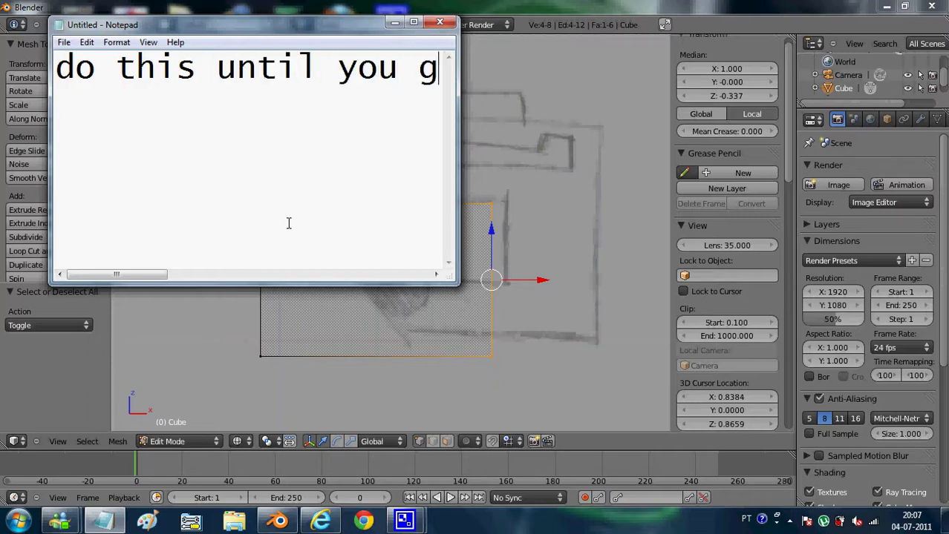
{"action": "type", "text": "ot the sh"}
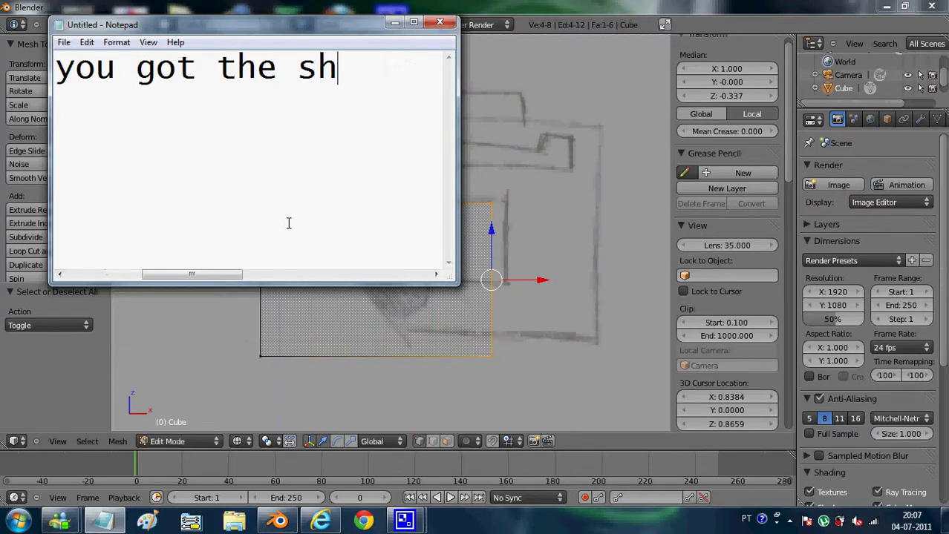
{"action": "type", "text": "ape you w"}
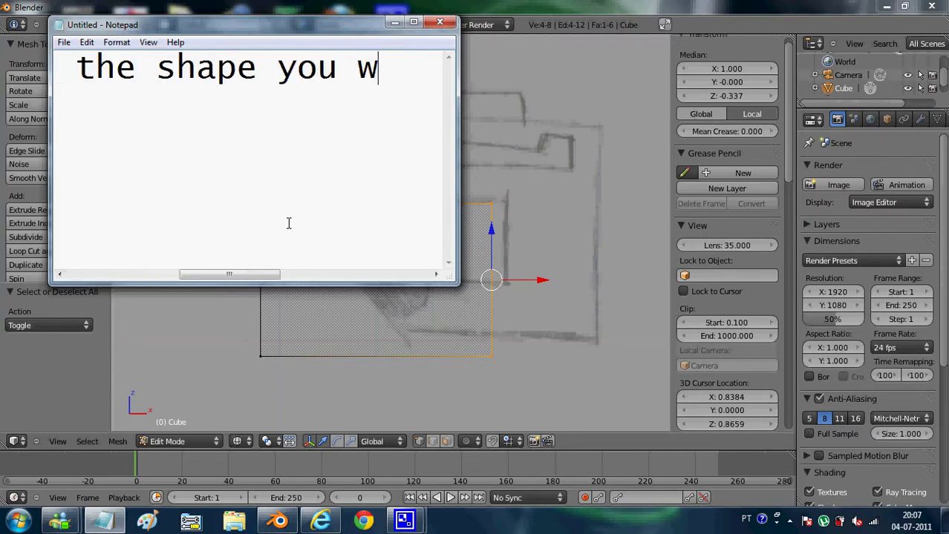
{"action": "type", "text": "ant"}
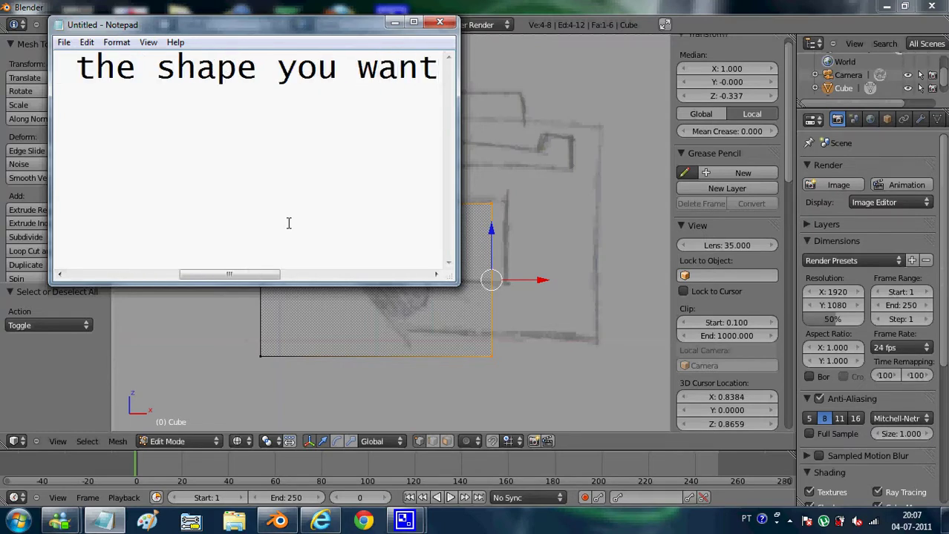
{"action": "left_click", "coordinate": [631, 4]}
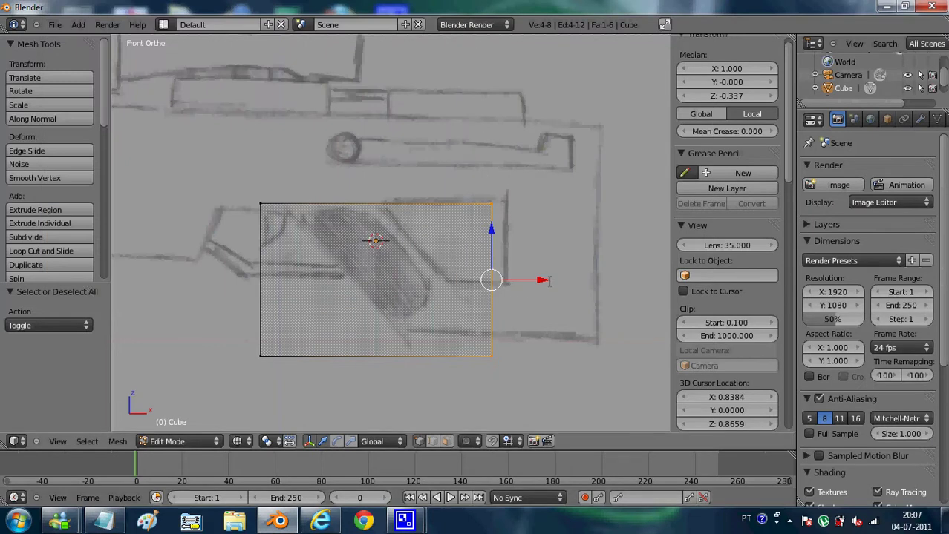
Move the right edge left and the left edge right along X to fit the grip.
{"action": "left_click_drag", "start_coordinate": [549, 281], "coordinate": [457, 313]}
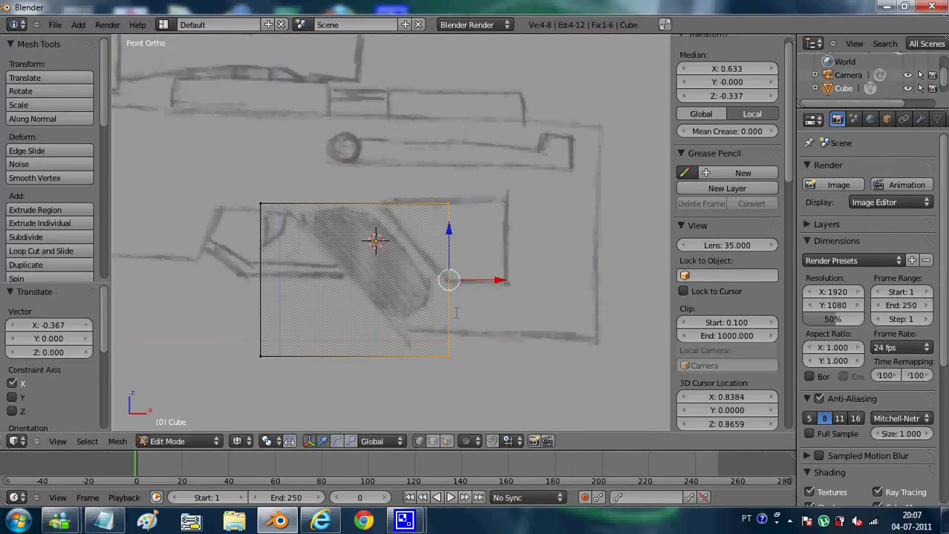
{"action": "key", "text": "a"}
{"action": "left_click_drag", "start_coordinate": [308, 280], "coordinate": [340, 279]}
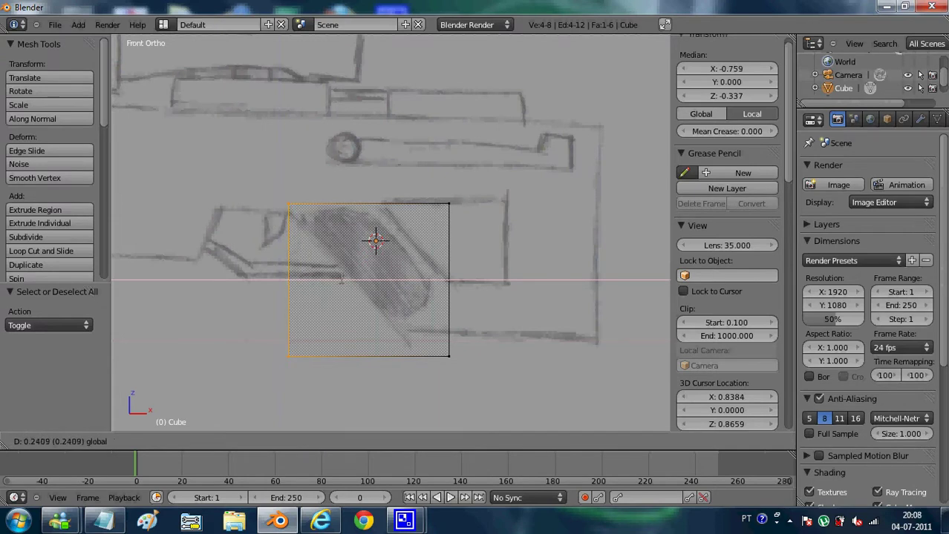
{"action": "left_click", "coordinate": [341, 280]}
{"action": "left_click", "coordinate": [104, 521]}
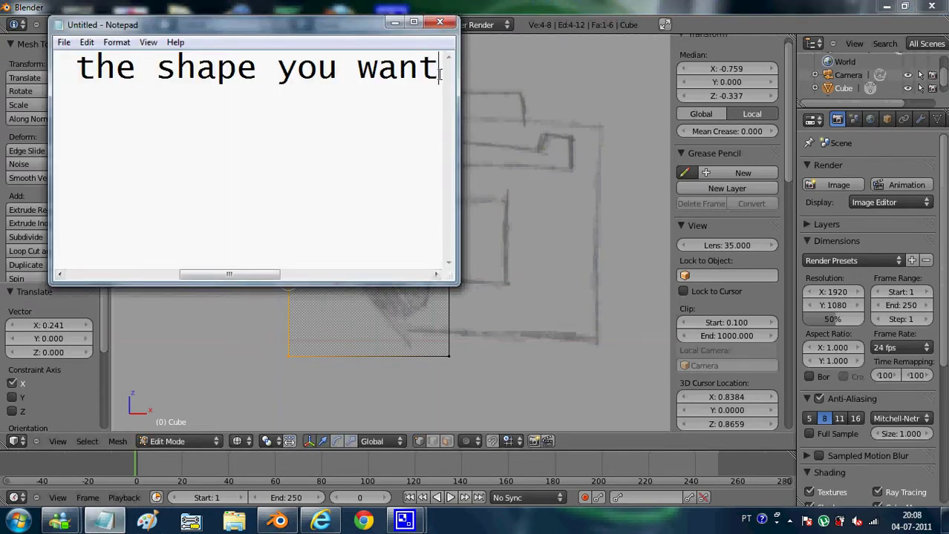
Replace the caption with 'now click ctrl+r to make a loop cut'.
{"action": "key", "text": "ctrl+shift+Left"}
{"action": "key", "text": "ctrl+shift+Left"}
{"action": "key", "text": "ctrl+shift+Left"}
{"action": "key", "text": "ctrl+shift+Left"}
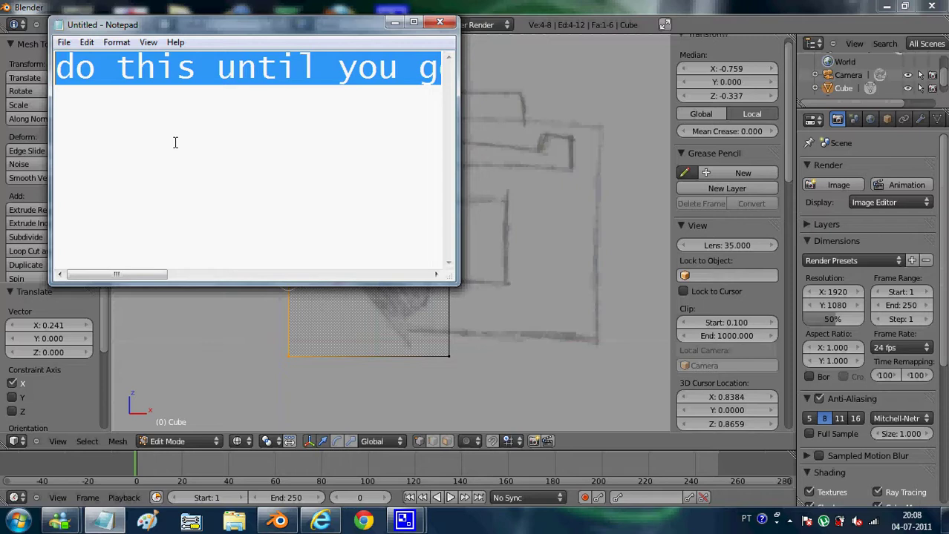
{"action": "type", "text": "nowc"}
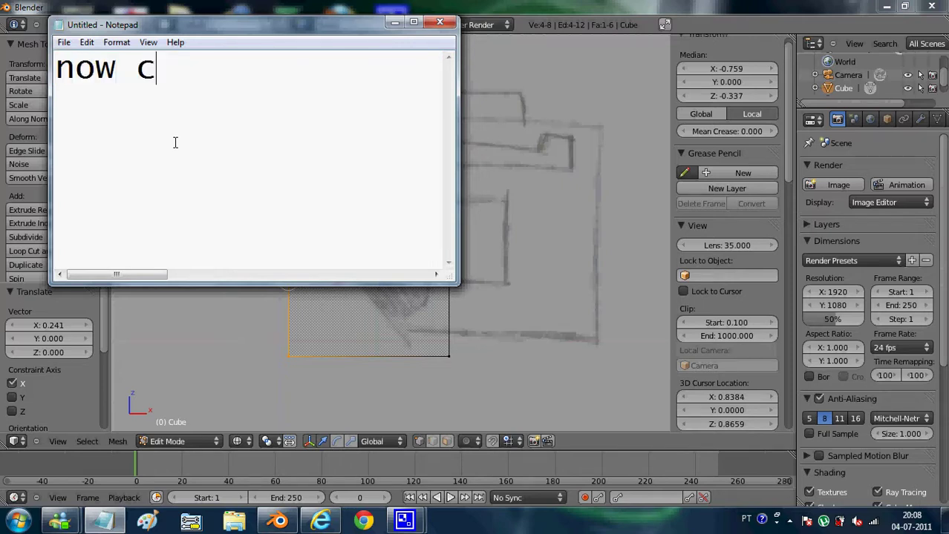
{"action": "type", "text": "lick"}
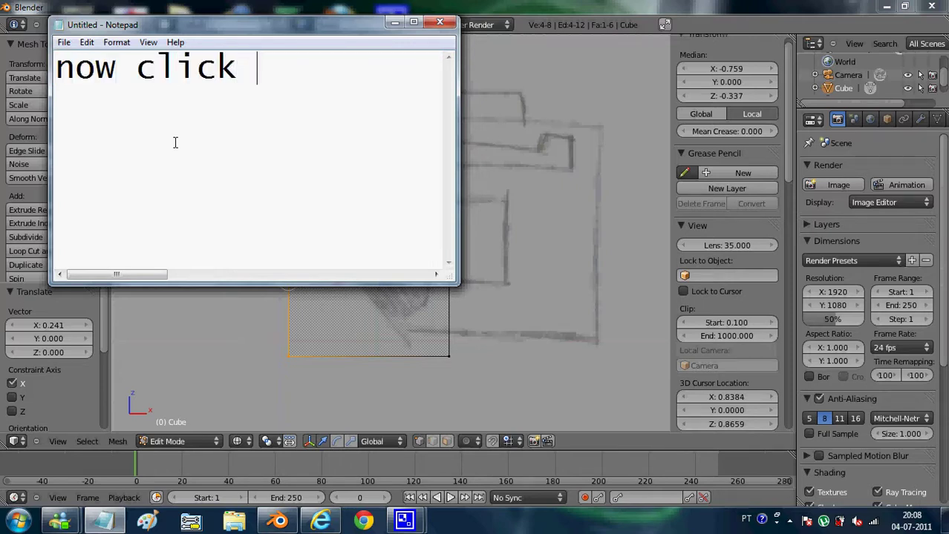
{"action": "type", "text": "ctrl"}
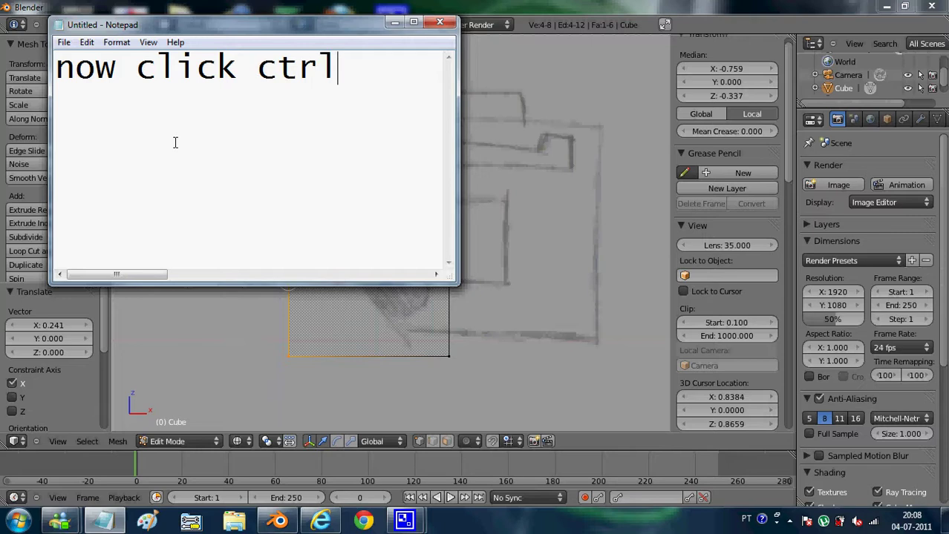
{"action": "type", "text": "+r"}
{"action": "type", "text": "to make"}
{"action": "key", "text": "BackSpace"}
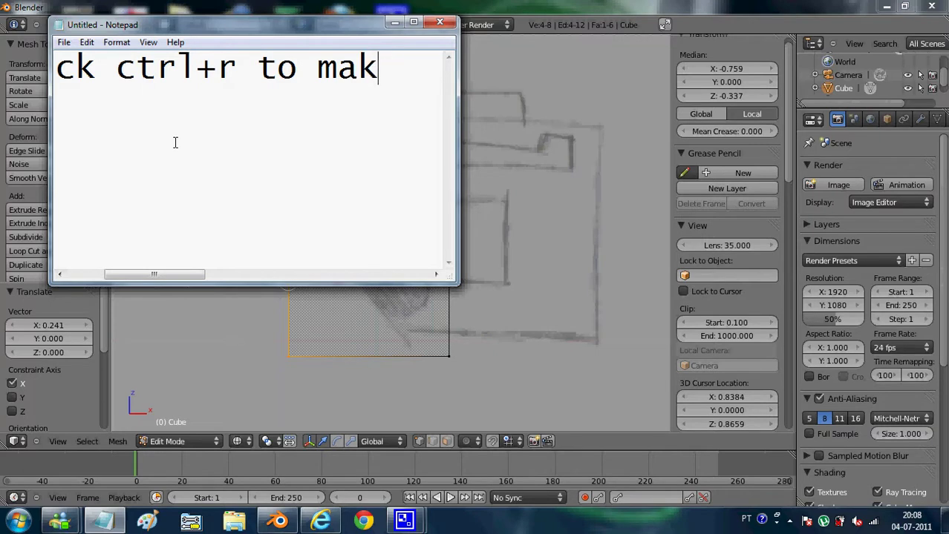
{"action": "type", "text": "e a loop "}
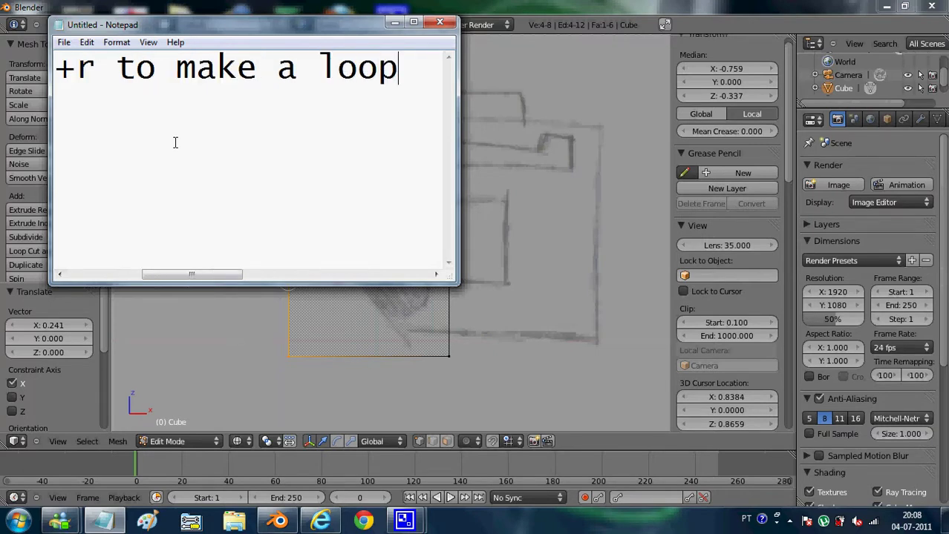
{"action": "type", "text": "cut"}
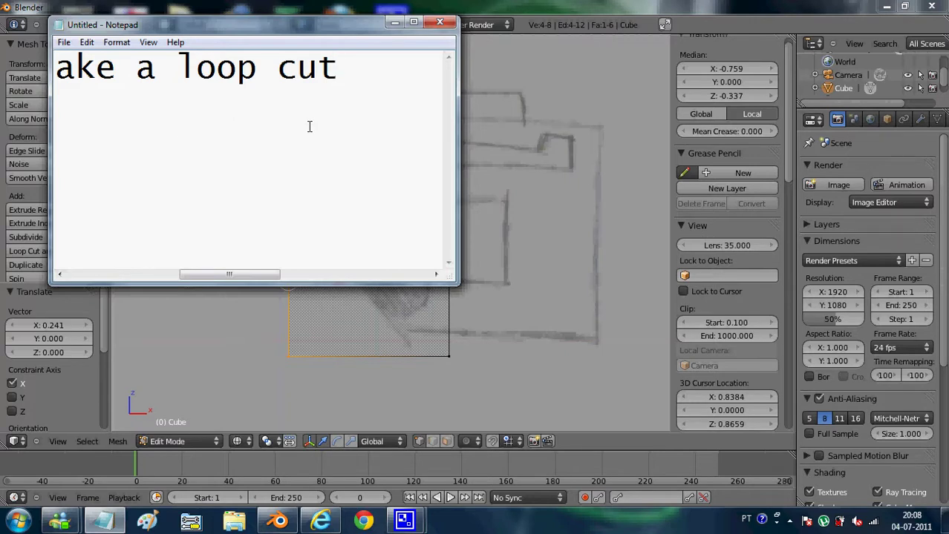
{"action": "left_click_drag", "start_coordinate": [344, 101], "coordinate": [354, 72]}
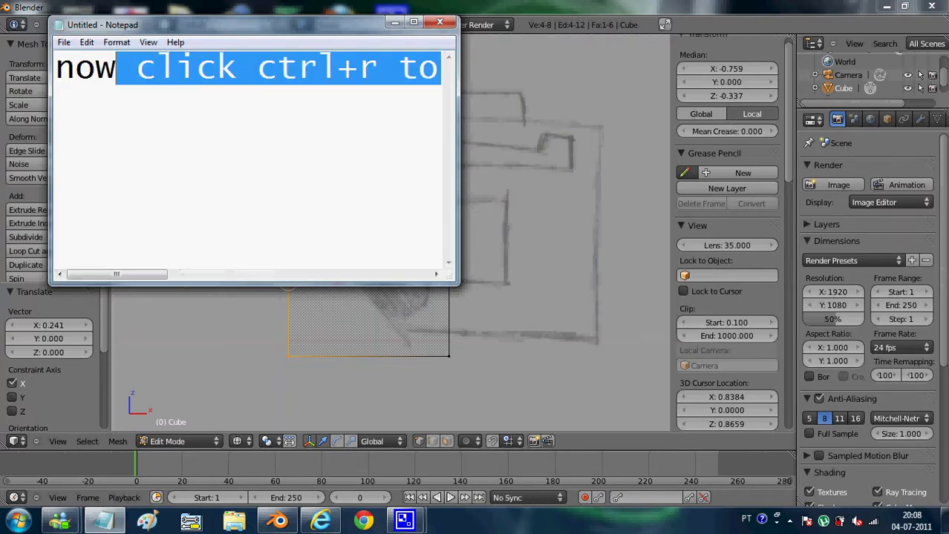
Add a centred horizontal loop cut across the face with Ctrl+R.
{"action": "left_click", "coordinate": [510, 4]}
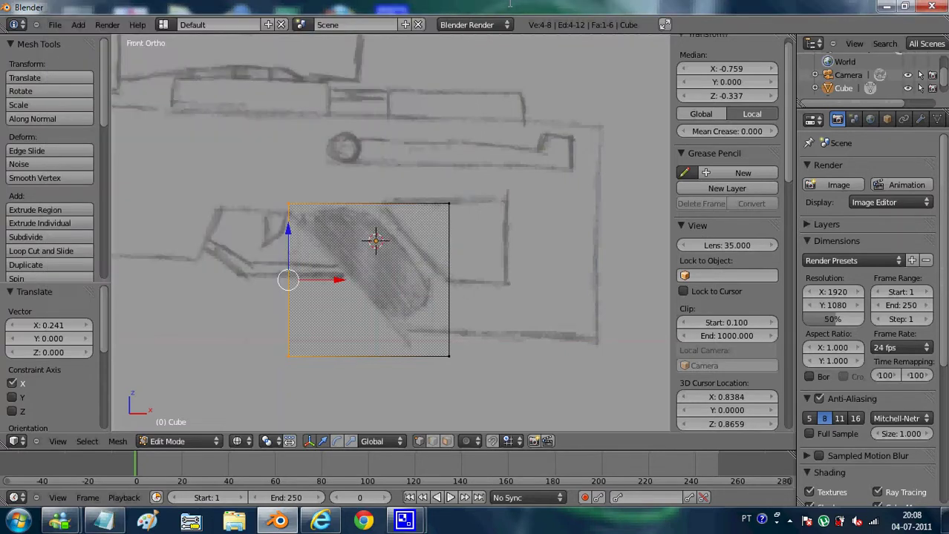
{"action": "key", "text": "ctrl+r"}
{"action": "left_click", "coordinate": [438, 240]}
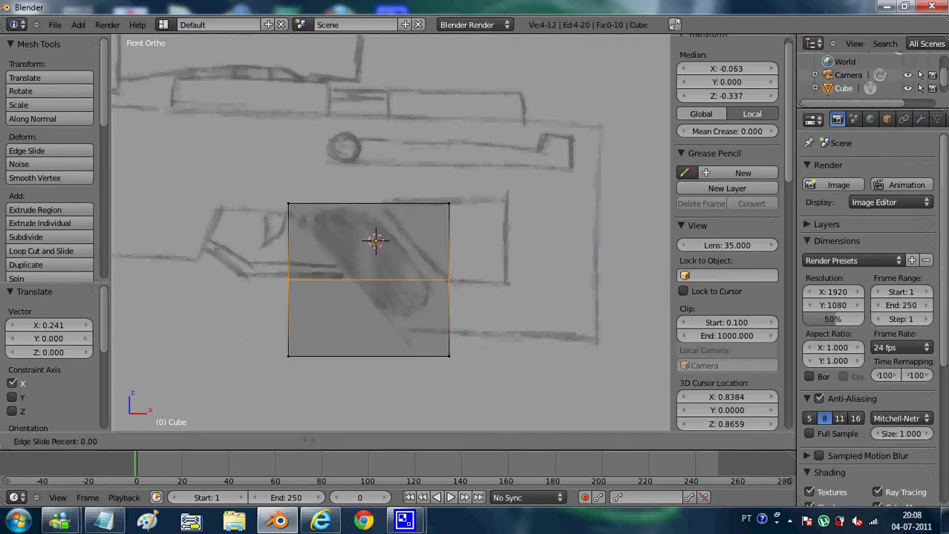
{"action": "right_click", "coordinate": [275, 305]}
Deselect everything and start the new caption 'then re-edit the shape until'.
{"action": "key", "text": "a"}
{"action": "left_click", "coordinate": [104, 521]}
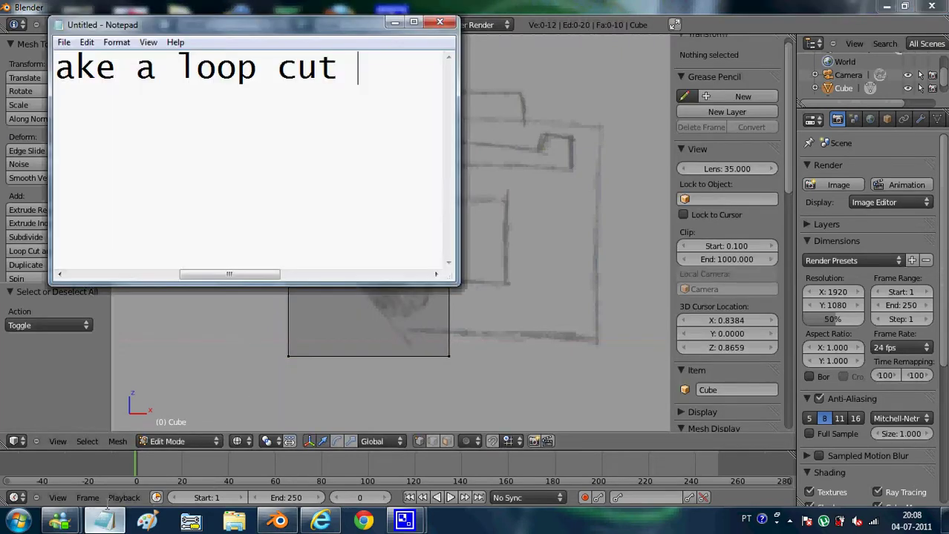
{"action": "left_click_drag", "start_coordinate": [400, 79], "coordinate": [58, 70]}
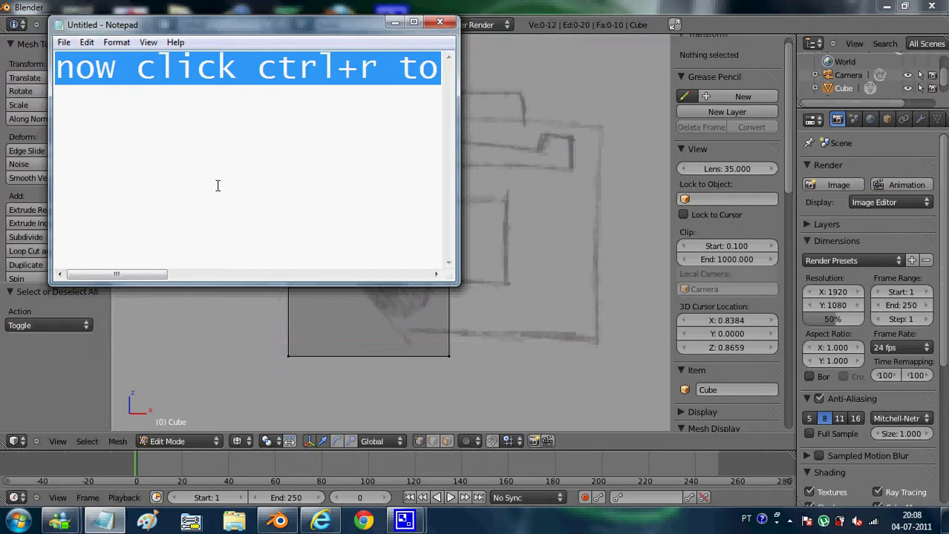
{"action": "type", "text": "then "}
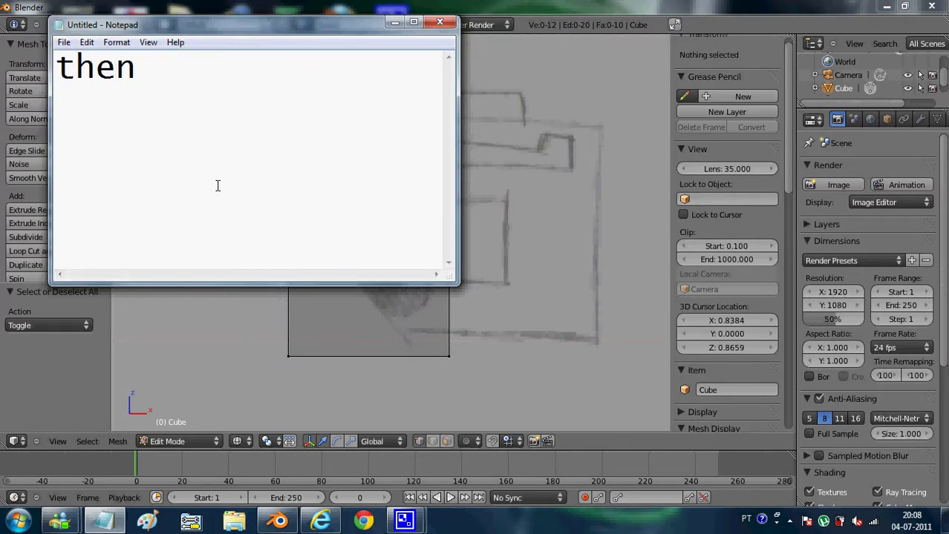
{"action": "type", "text": "re"}
{"action": "type", "text": "-edi"}
{"action": "key", "text": "BackSpace"}
{"action": "type", "text": "d"}
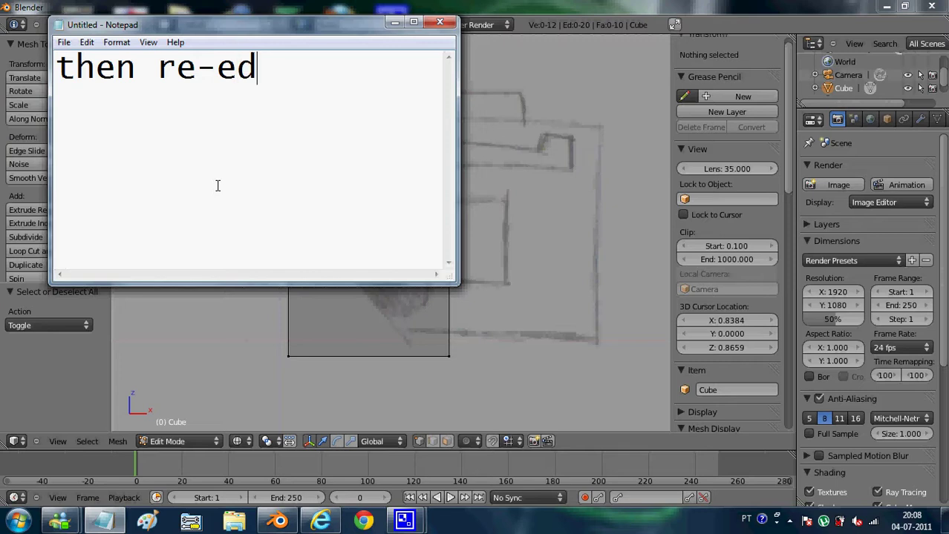
{"action": "type", "text": "it"}
{"action": "type", "text": " the shp"}
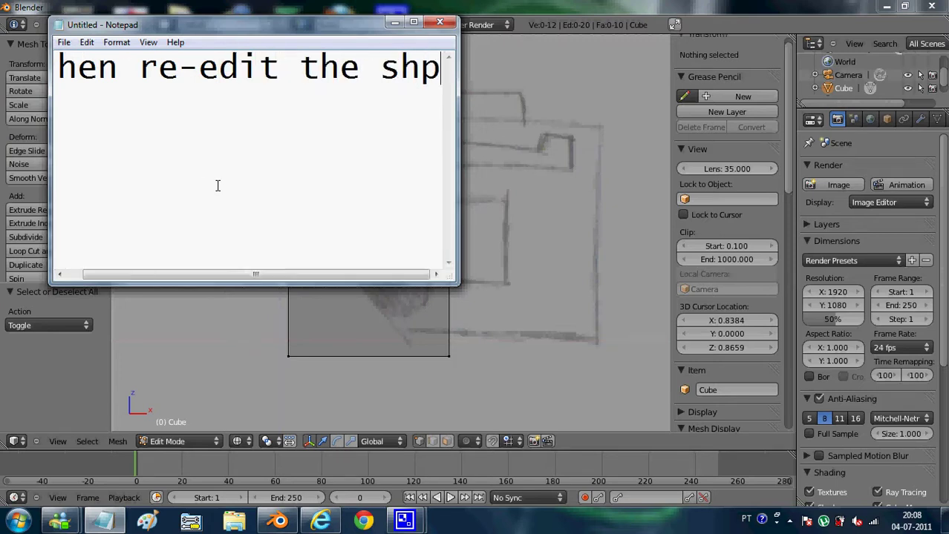
{"action": "type", "text": "ae"}
{"action": "key", "text": "BackSpace"}
{"action": "key", "text": "BackSpace"}
{"action": "key", "text": "BackSpace"}
{"action": "type", "text": "aoe"}
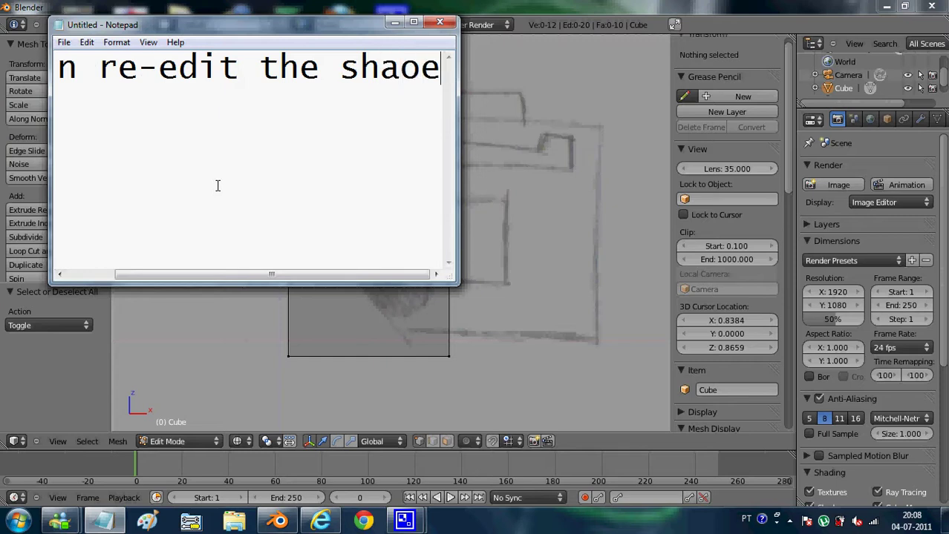
{"action": "key", "text": "BackSpace"}
{"action": "key", "text": "BackSpace"}
{"action": "type", "text": "pe "}
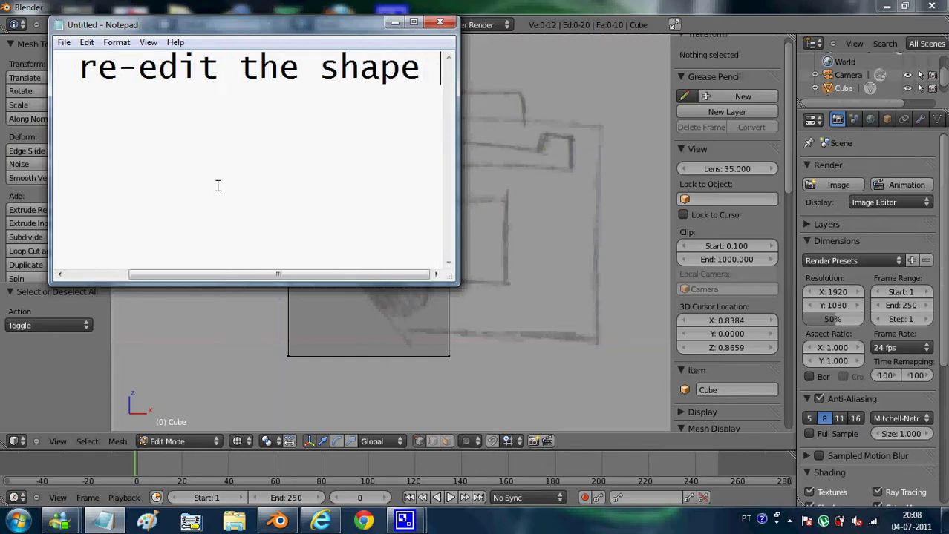
{"action": "type", "text": "untils"}
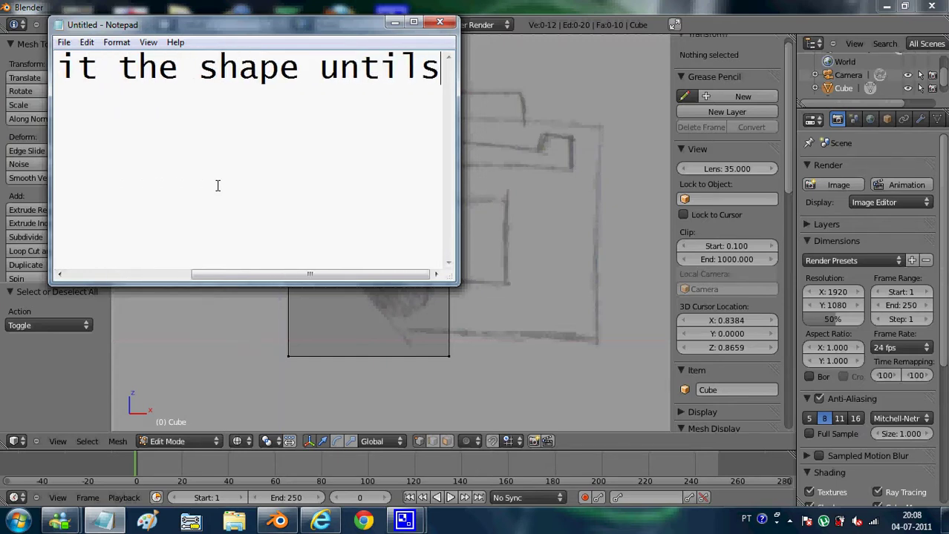
Complete the caption with 'is the way you want', correcting typos.
{"action": "key", "text": "BackSpace"}
{"action": "type", "text": "is the "}
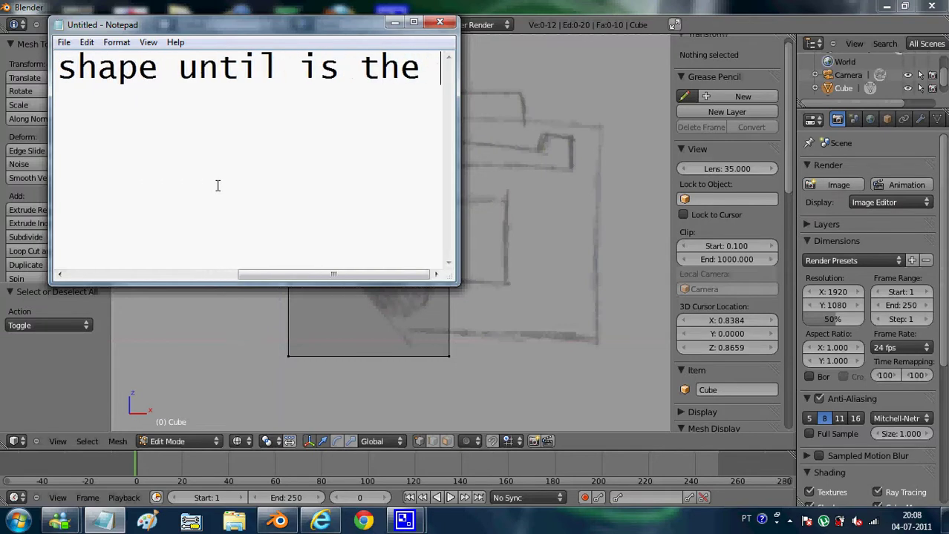
{"action": "type", "text": "way oy"}
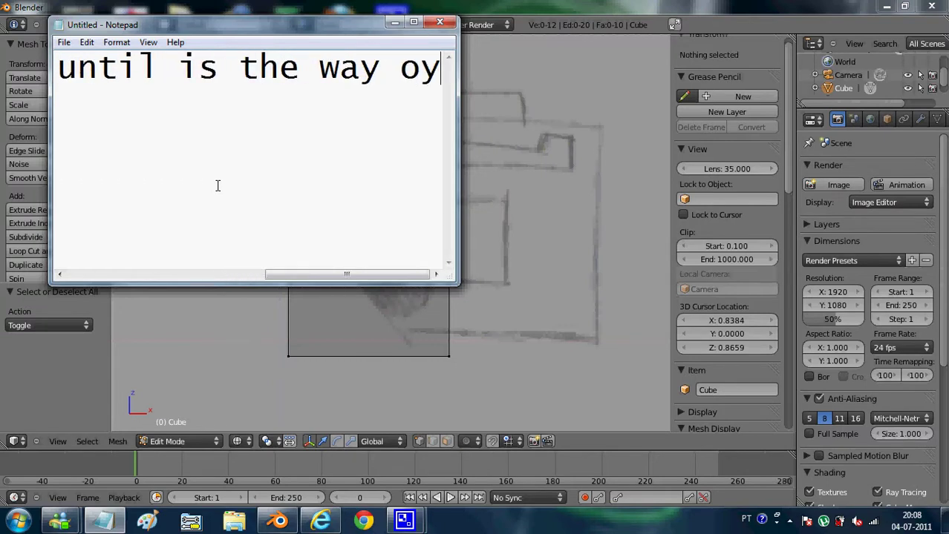
{"action": "key", "text": "BackSpace"}
{"action": "key", "text": "BackSpace"}
{"action": "type", "text": "you wan"}
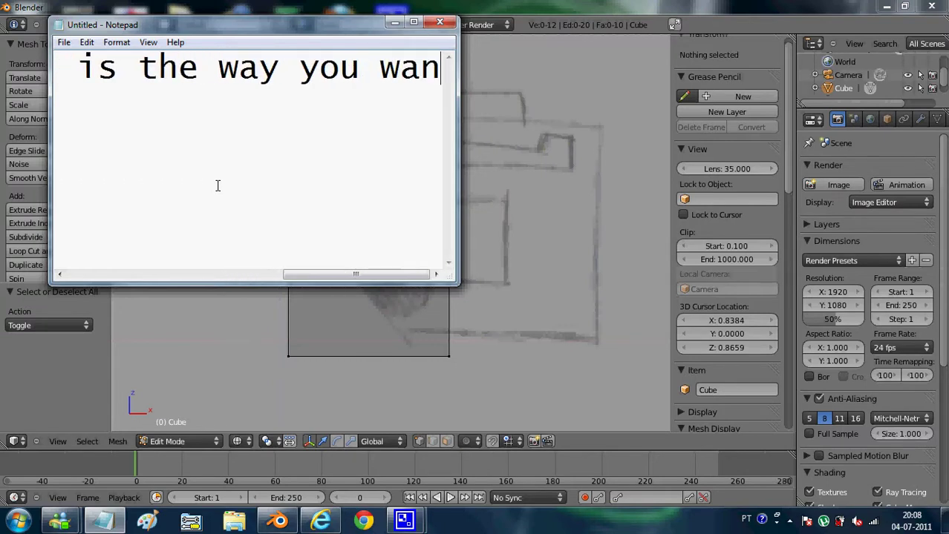
{"action": "type", "text": "y"}
{"action": "key", "text": "BackSpace"}
{"action": "type", "text": "t"}
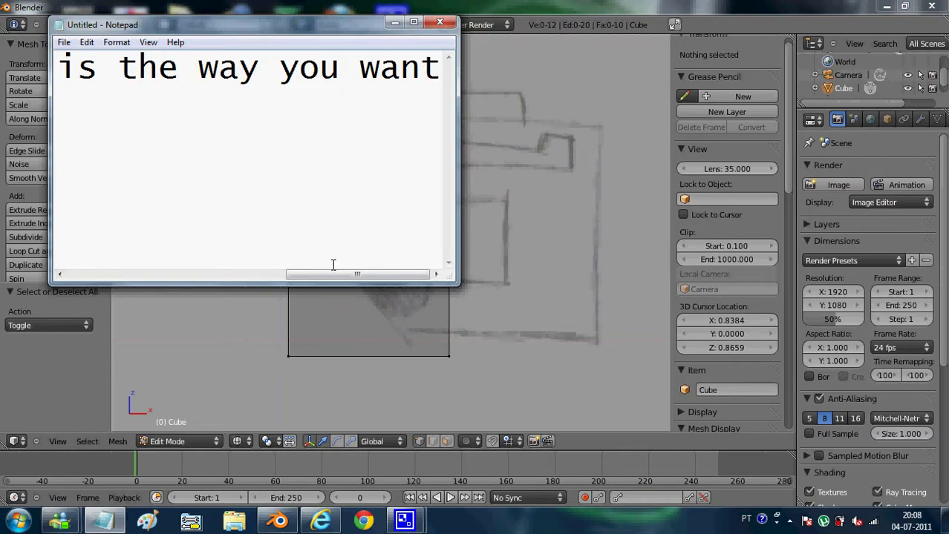
{"action": "left_click_drag", "start_coordinate": [338, 274], "coordinate": [348, 274]}
Slide the left-edge middle vertex horizontally along X to follow the sketched grip.
{"action": "left_click", "coordinate": [576, 7]}
{"action": "scroll", "coordinate": [371, 311], "scroll_direction": "up", "scroll_amount": 2}
{"action": "middle_click_drag", "start_coordinate": [259, 331], "coordinate": [323, 208], "text": "shift"}
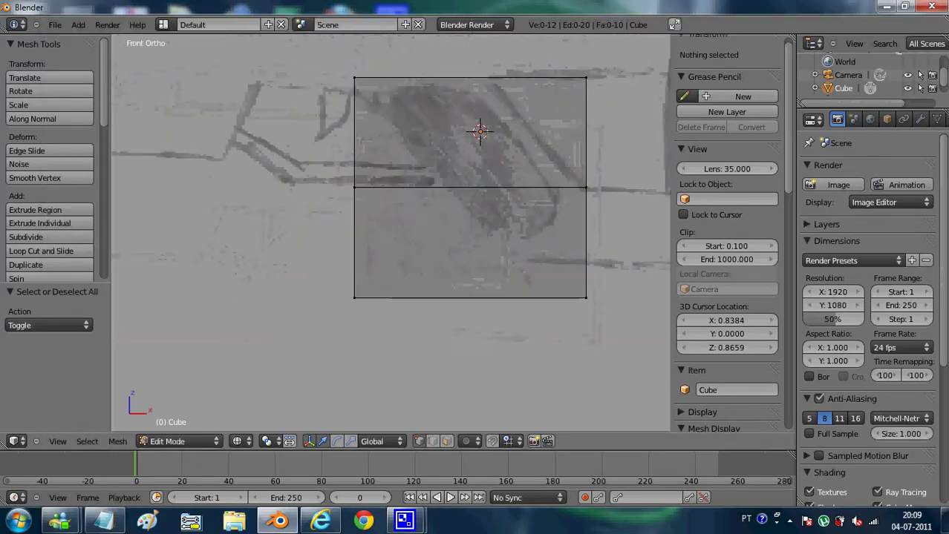
{"action": "left_click_drag", "start_coordinate": [323, 207], "coordinate": [380, 165]}
{"action": "scroll", "coordinate": [379, 164], "scroll_direction": "down", "scroll_amount": 1}
{"action": "scroll", "coordinate": [379, 165], "scroll_direction": "up", "scroll_amount": 1}
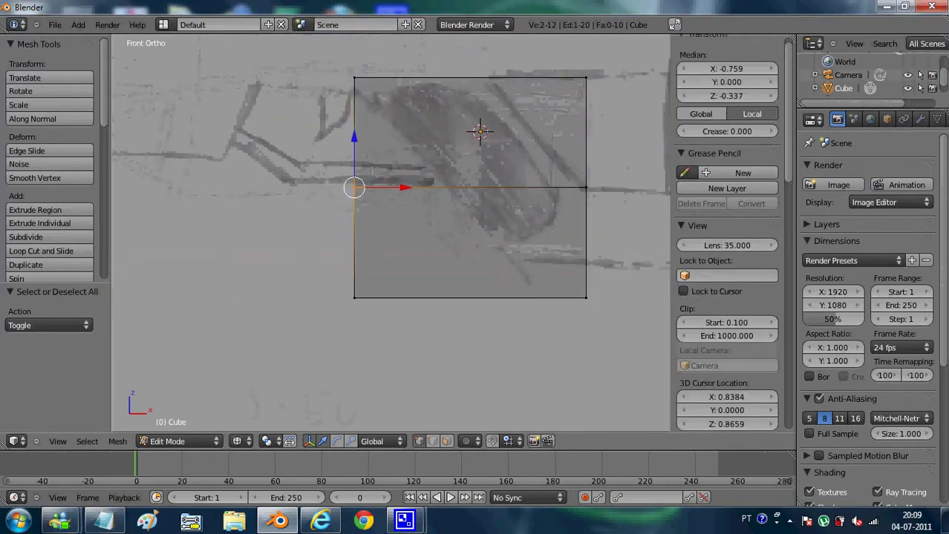
{"action": "key", "text": "g"}
{"action": "key", "text": "x"}
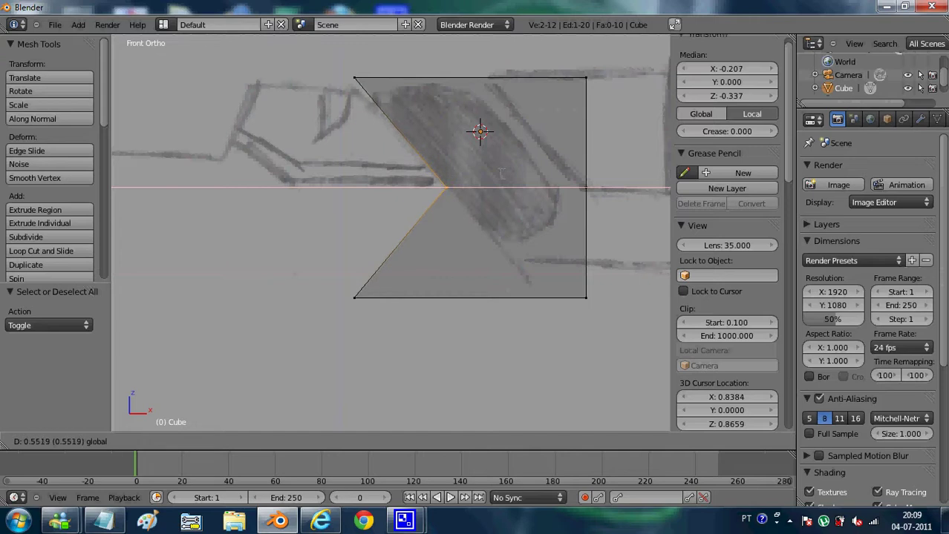
{"action": "left_click", "coordinate": [500, 173]}
Move the top-left vertex horizontally along X to match the sketch.
{"action": "middle_click_drag", "start_coordinate": [500, 174], "coordinate": [402, 191], "text": "shift"}
{"action": "key", "text": "a"}
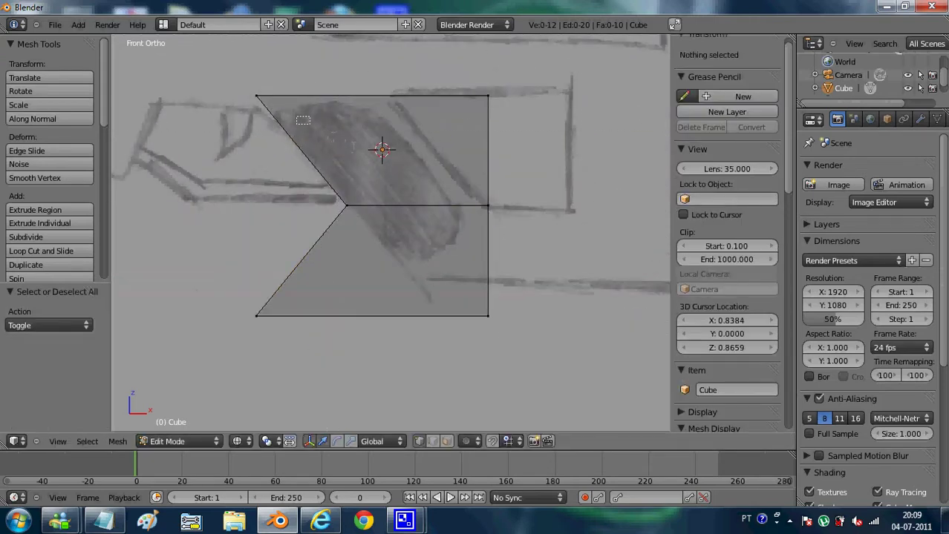
{"action": "right_click", "coordinate": [299, 120]}
{"action": "key", "text": "g"}
{"action": "key", "text": "x"}
{"action": "left_click", "coordinate": [290, 93]}
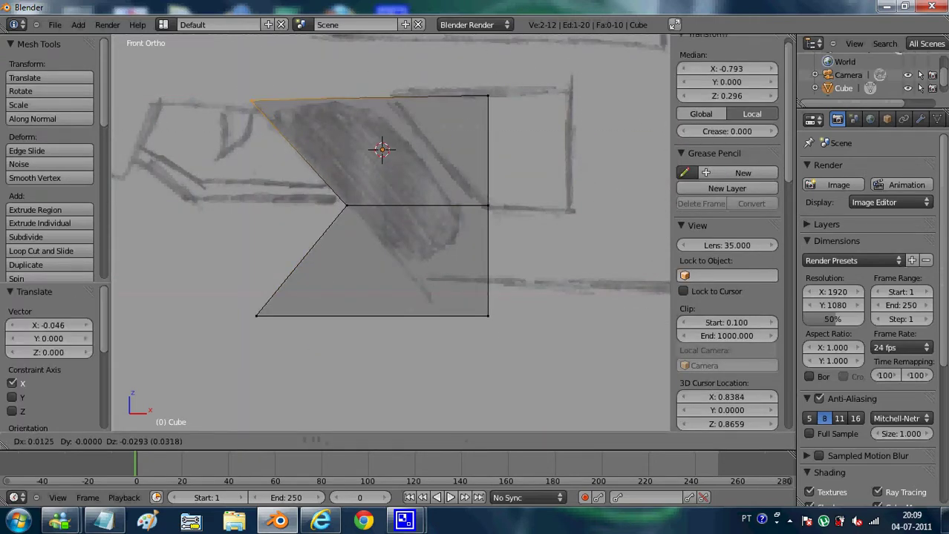
Slide the bottom-left vertex right along X, then raise it along Z.
{"action": "key", "text": "a"}
{"action": "key", "text": "b"}
{"action": "left_click_drag", "start_coordinate": [266, 326], "coordinate": [249, 309]}
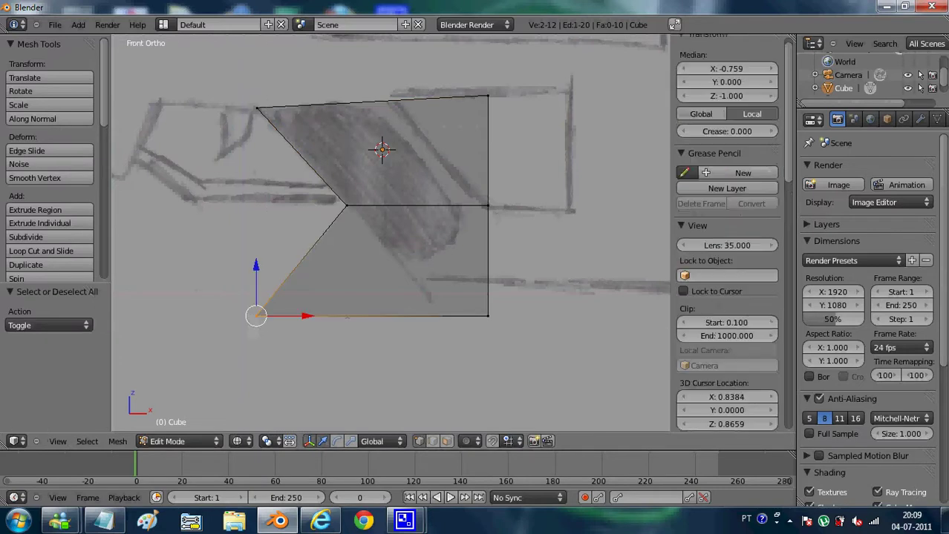
{"action": "key", "text": "g"}
{"action": "key", "text": "x"}
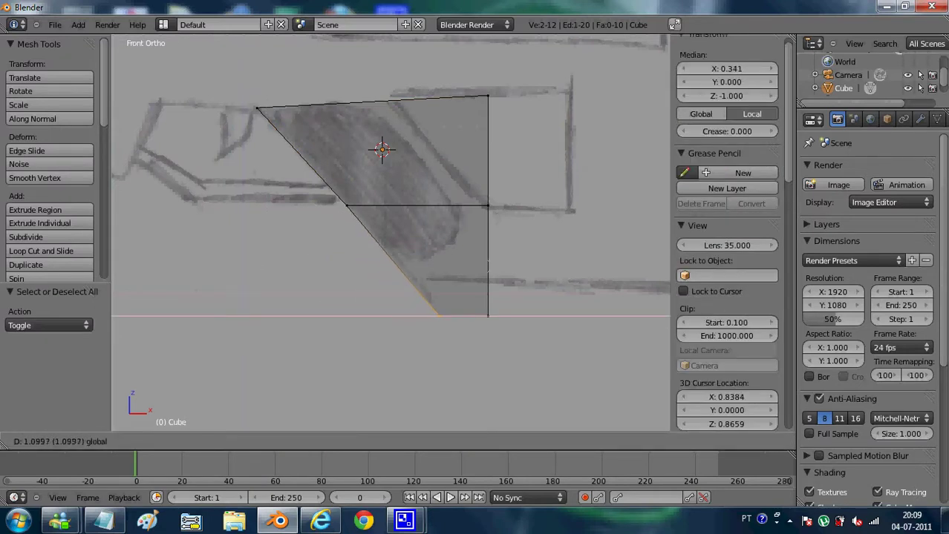
{"action": "left_click", "coordinate": [390, 264]}
{"action": "key", "text": "g"}
{"action": "key", "text": "z"}
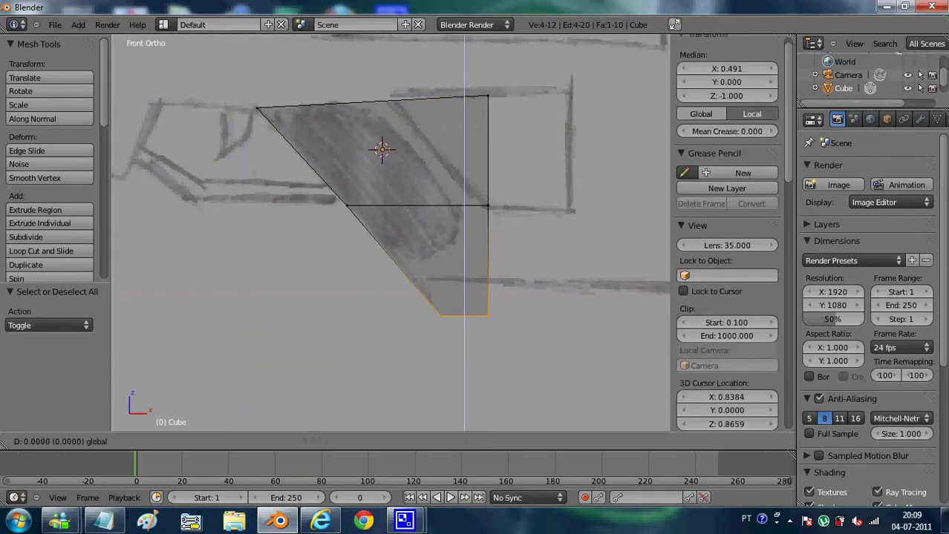
{"action": "left_click", "coordinate": [462, 277]}
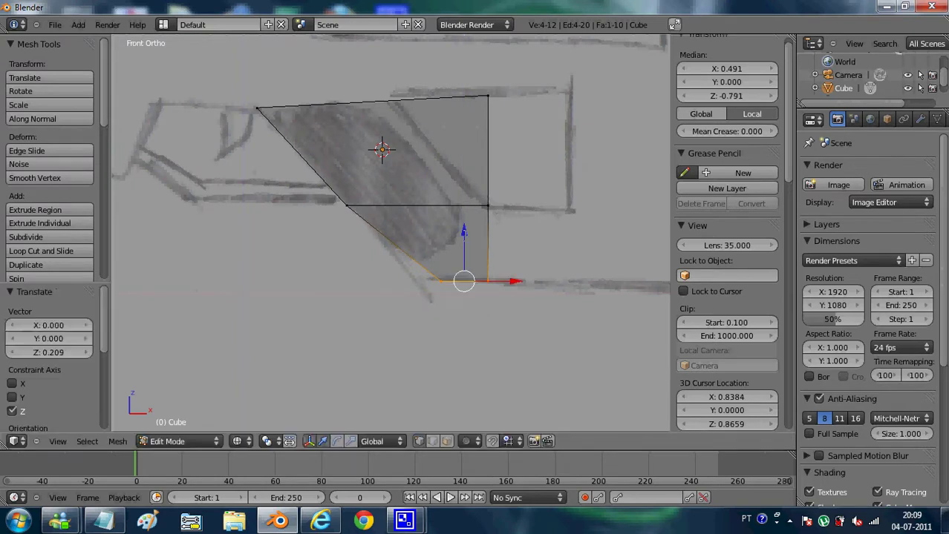
Slide the bottom vertex pair sideways along X to slant the grip's bottom edge.
{"action": "key", "text": "a"}
{"action": "key", "text": "b"}
{"action": "left_click_drag", "start_coordinate": [427, 266], "coordinate": [449, 290]}
{"action": "key", "text": "g"}
{"action": "key", "text": "x"}
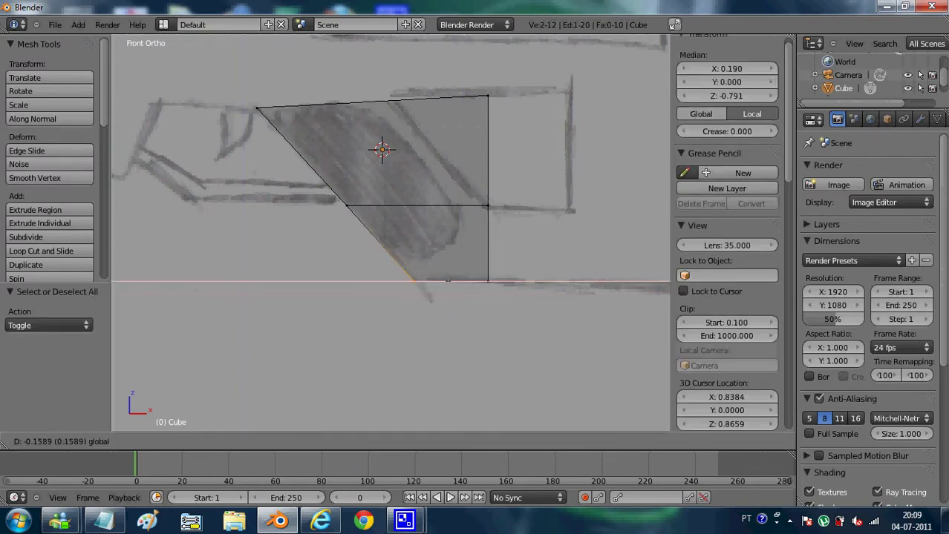
{"action": "left_click", "coordinate": [443, 282]}
{"action": "key", "text": "a"}
Nudge the right middle vertex and the top-right vertex left along X, then return to Notepad.
{"action": "middle_click_drag", "start_coordinate": [499, 216], "coordinate": [486, 262], "text": "shift"}
{"action": "key", "text": "b"}
{"action": "left_click_drag", "start_coordinate": [486, 261], "coordinate": [461, 244]}
{"action": "key", "text": "g"}
{"action": "key", "text": "x"}
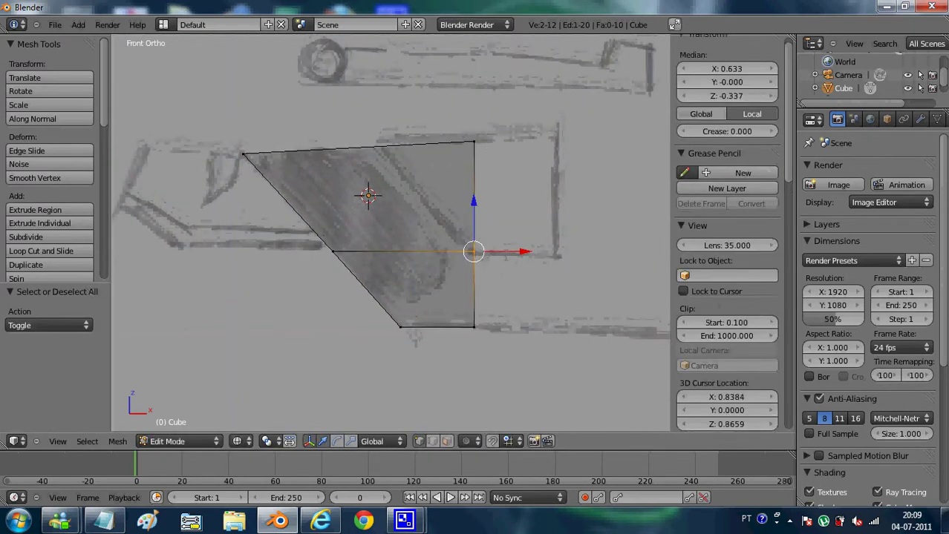
{"action": "left_click", "coordinate": [470, 251]}
{"action": "key", "text": "a"}
{"action": "right_click", "coordinate": [474, 141]}
{"action": "key", "text": "g"}
{"action": "key", "text": "x"}
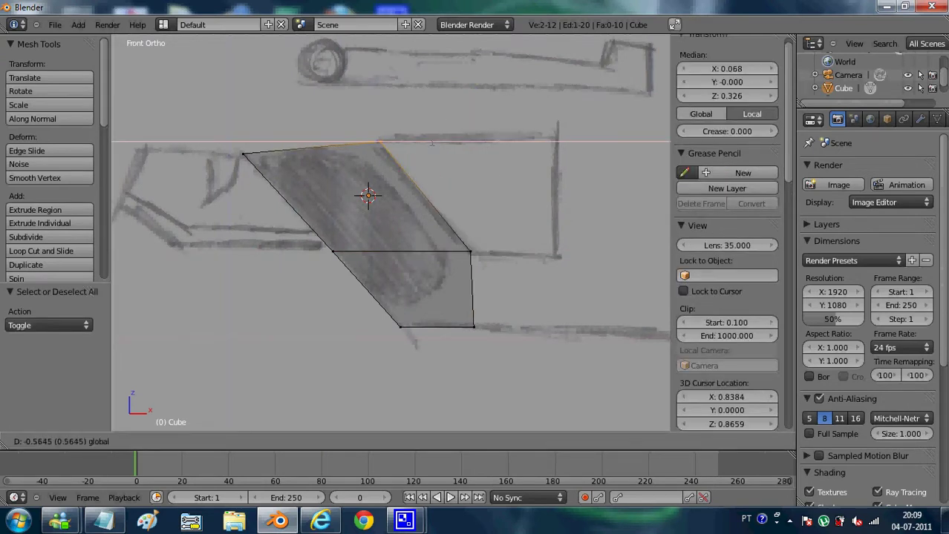
{"action": "key", "text": "Return"}
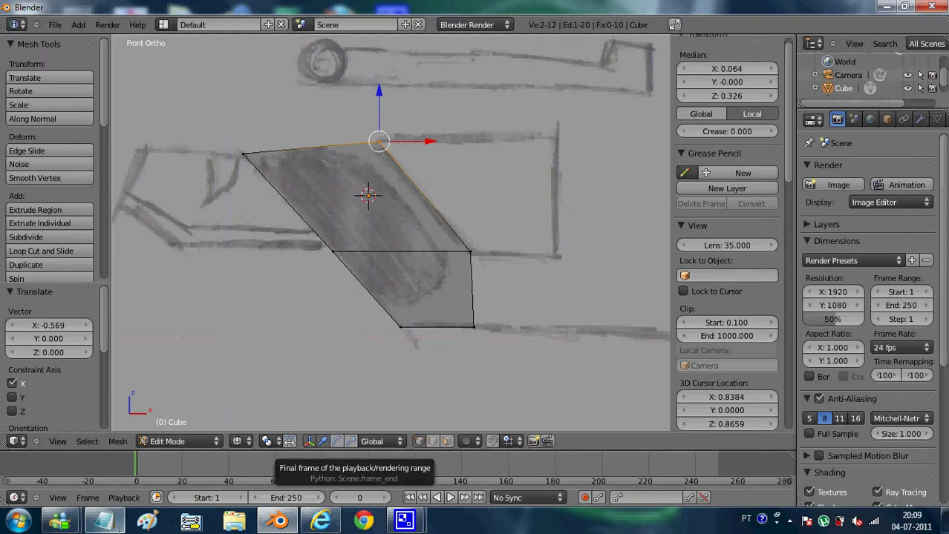
{"action": "left_click", "coordinate": [104, 522]}
Replace the caption line with 'then click E to extrude', correcting the typos.
{"action": "key", "text": "shift+Home"}
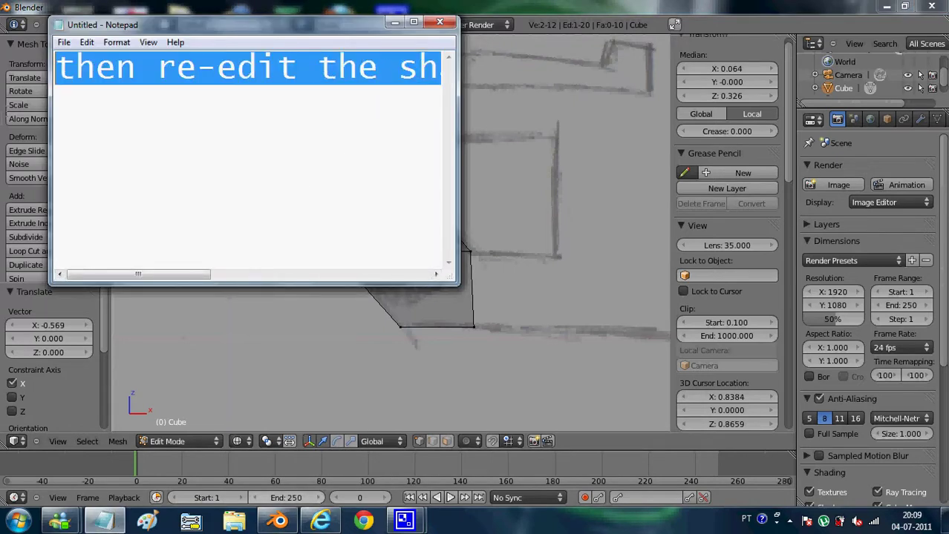
{"action": "type", "text": "then cl"}
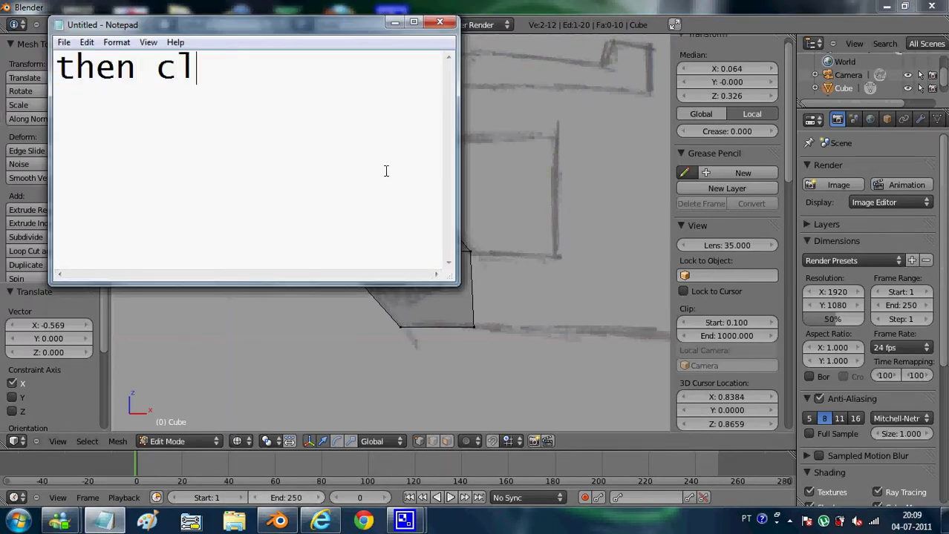
{"action": "type", "text": "ick E "}
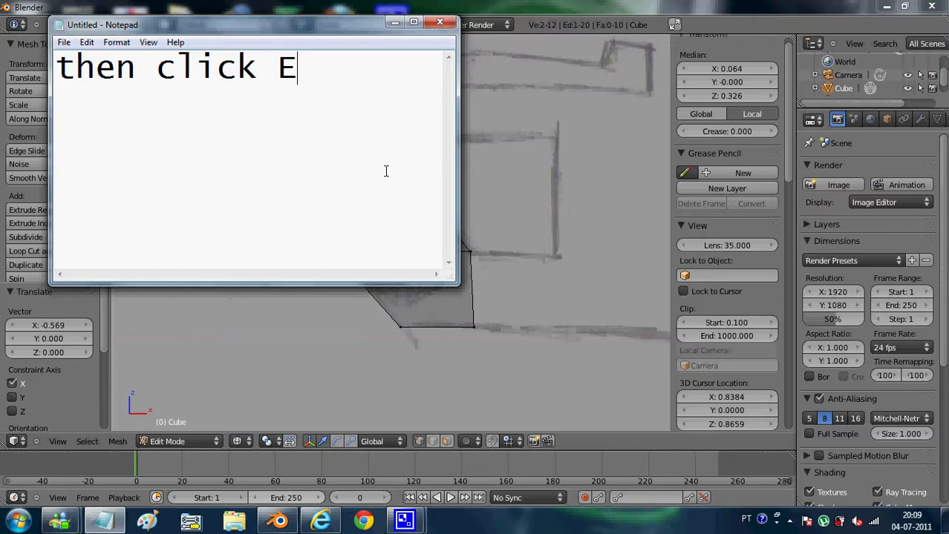
{"action": "type", "text": "to e"}
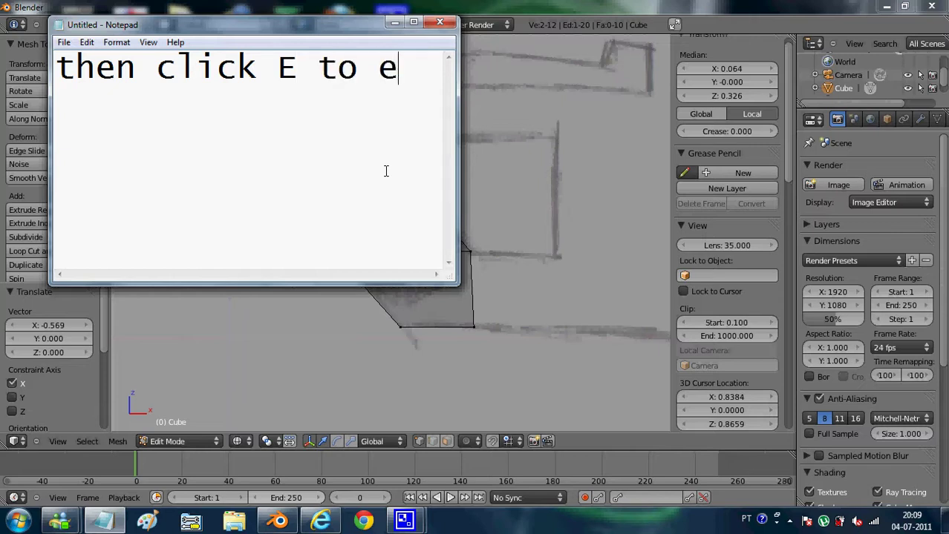
{"action": "type", "text": "s"}
{"action": "key", "text": "BackSpace"}
{"action": "type", "text": "xt"}
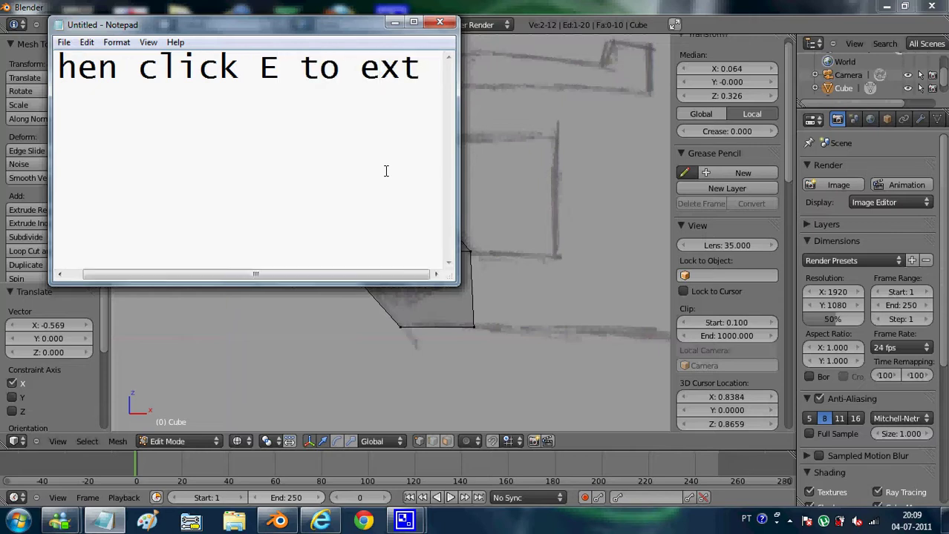
{"action": "type", "text": "rude"}
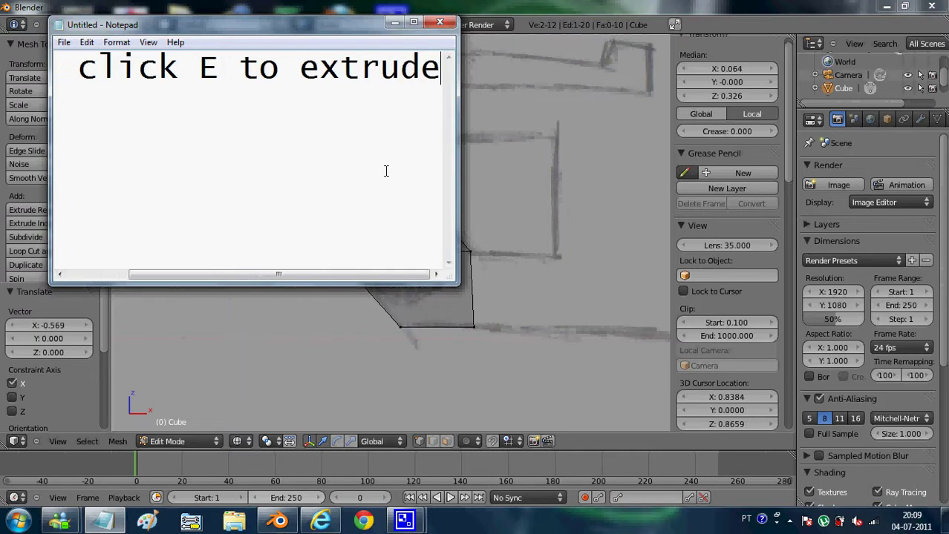
Pan the Blender view, deselect the whole mesh, and bring Notepad back to the front.
{"action": "left_click", "coordinate": [646, 5]}
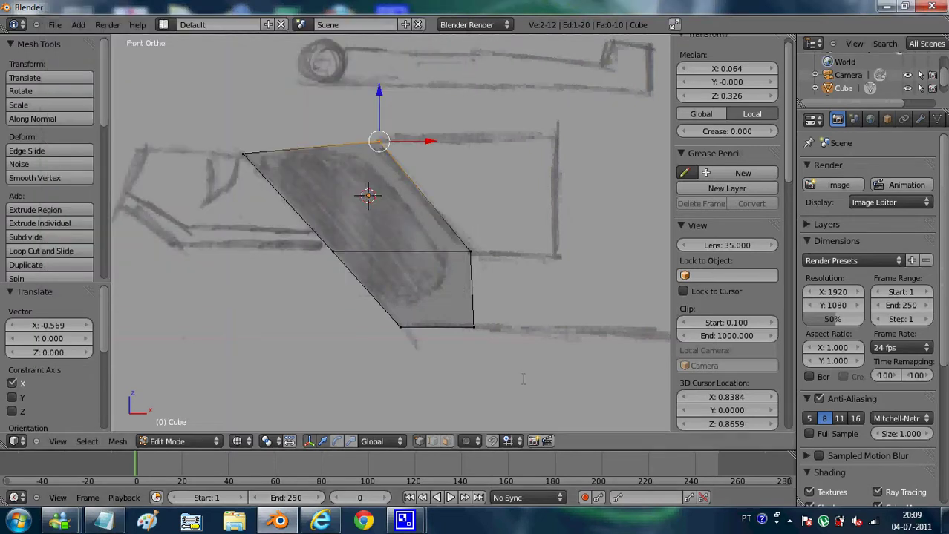
{"action": "mouse_move", "coordinate": [403, 375]}
{"action": "middle_mouse_down", "text": "shift"}
{"action": "mouse_move", "coordinate": [385, 316]}
{"action": "mouse_move", "coordinate": [345, 352]}
{"action": "middle_mouse_up", "text": "shift"}
{"action": "key", "text": "a"}
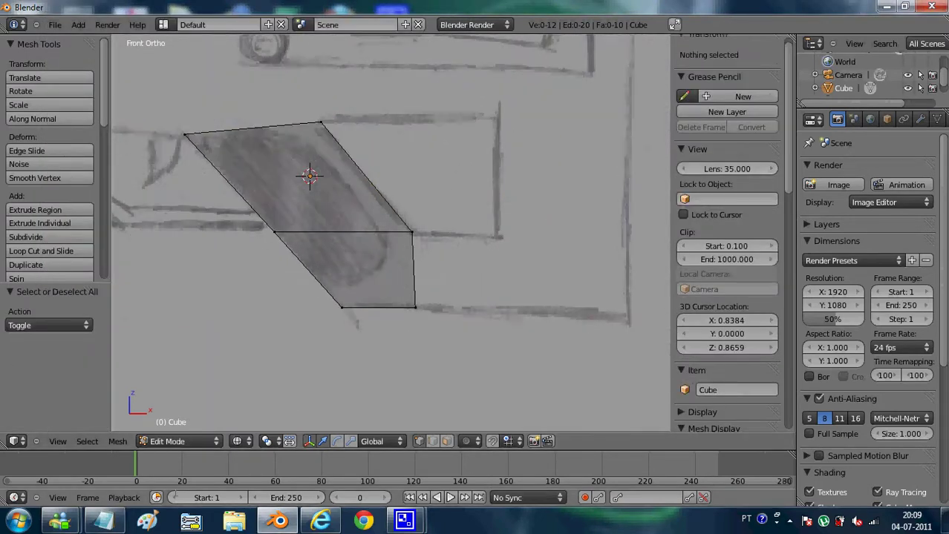
{"action": "left_click", "coordinate": [104, 521]}
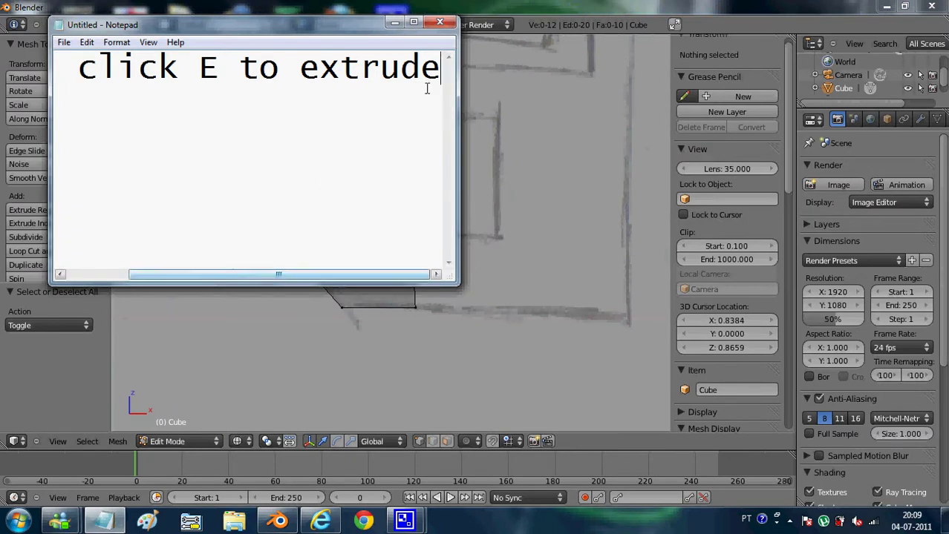
Rewrite the caption to 'then select the vertices you want to extrude and then click E to extrude'.
{"action": "key", "text": "shift+Home"}
{"action": "key", "text": "ctrl+Right"}
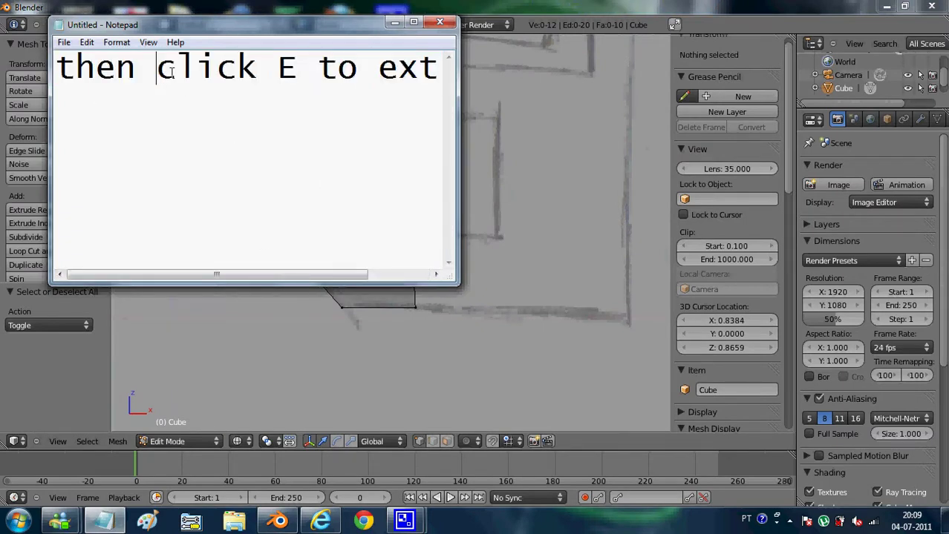
{"action": "key", "text": "shift+End"}
{"action": "key", "text": "Delete"}
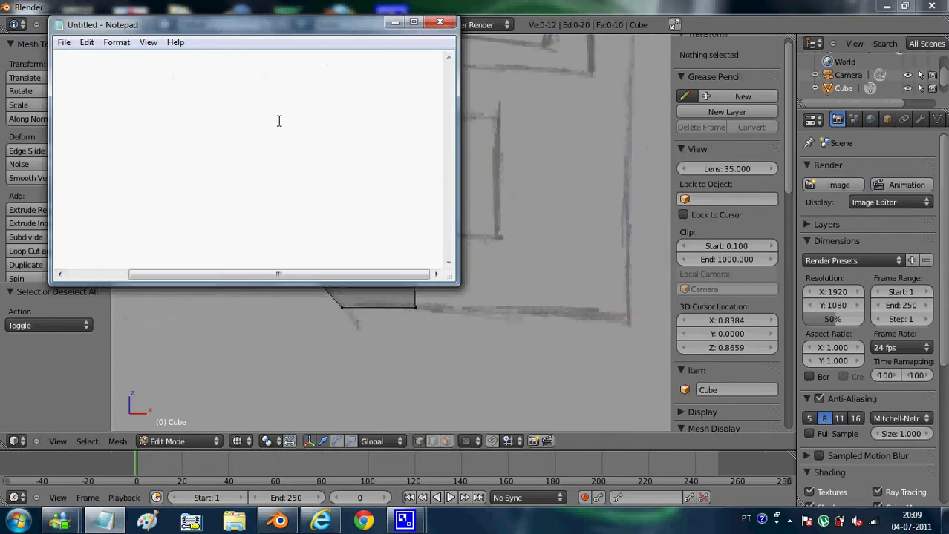
{"action": "key", "text": "Left"}
{"action": "key", "text": "Left"}
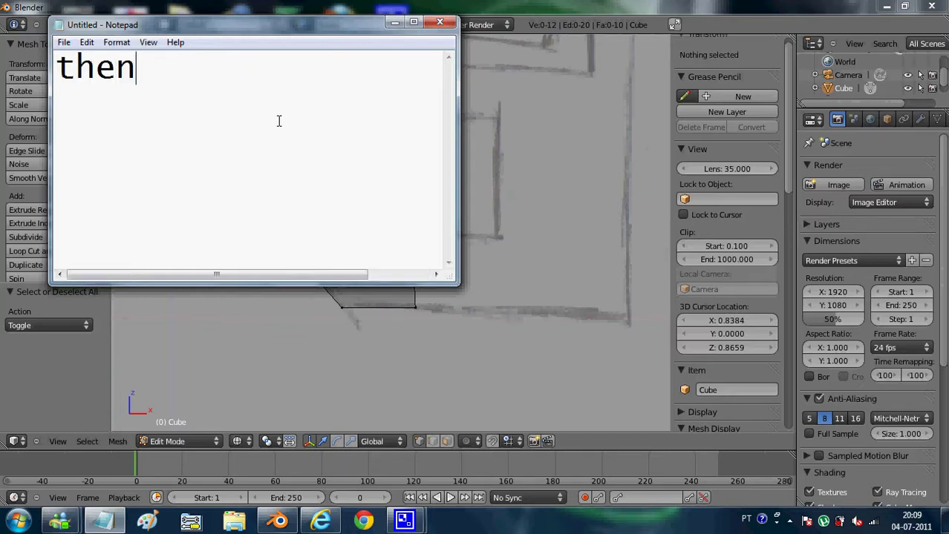
{"action": "type", "text": " selec"}
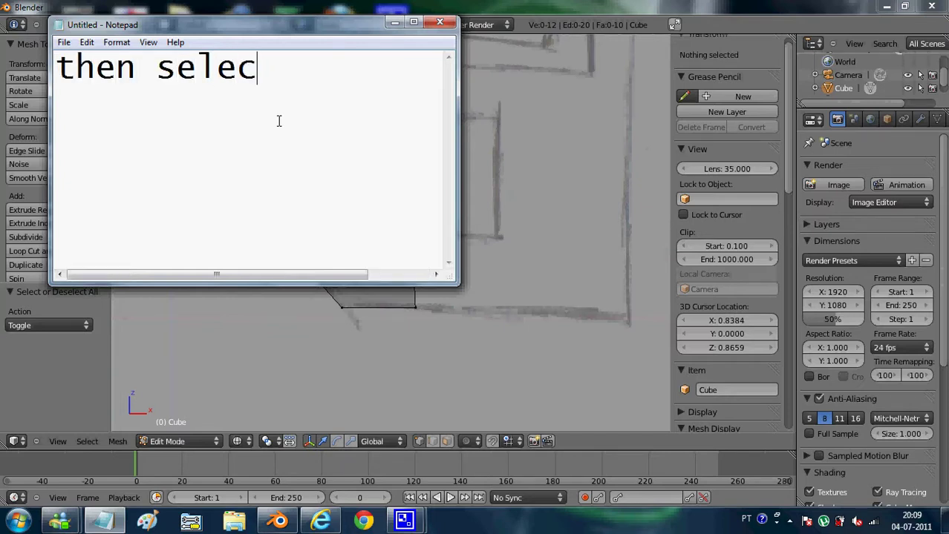
{"action": "type", "text": "tthe"}
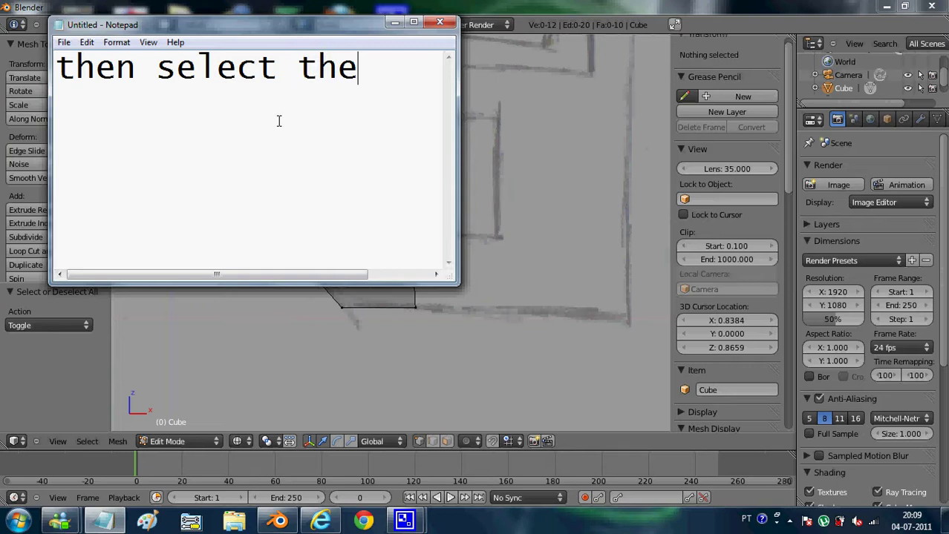
{"action": "type", "text": "ver"}
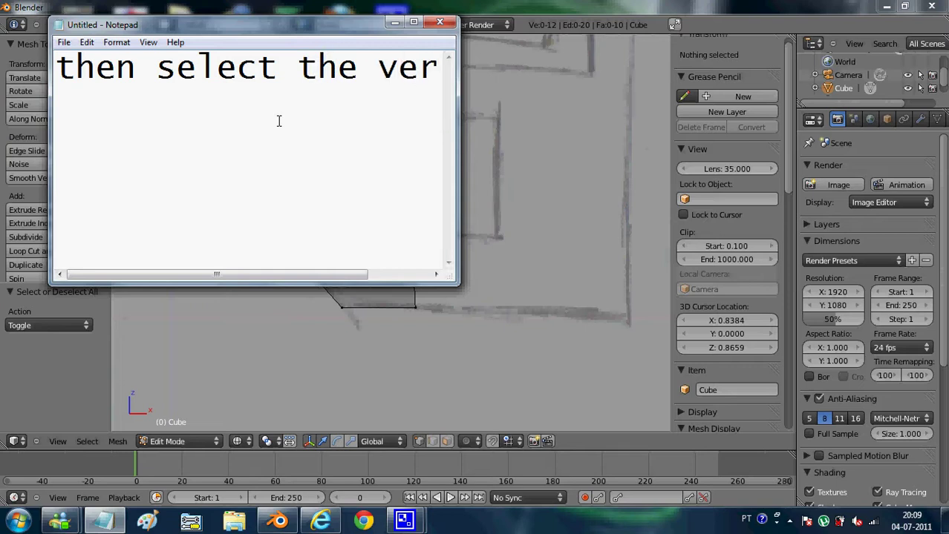
{"action": "type", "text": "tices "}
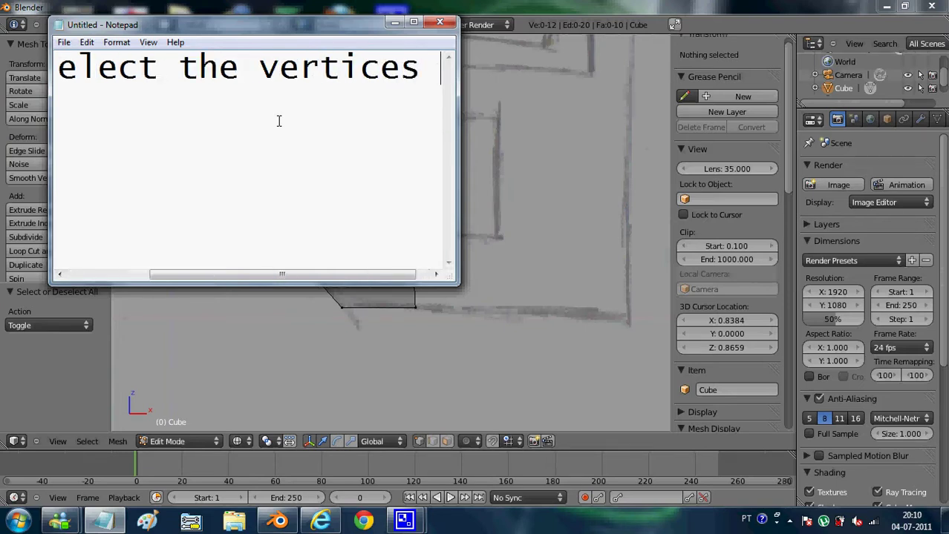
{"action": "type", "text": "you want "}
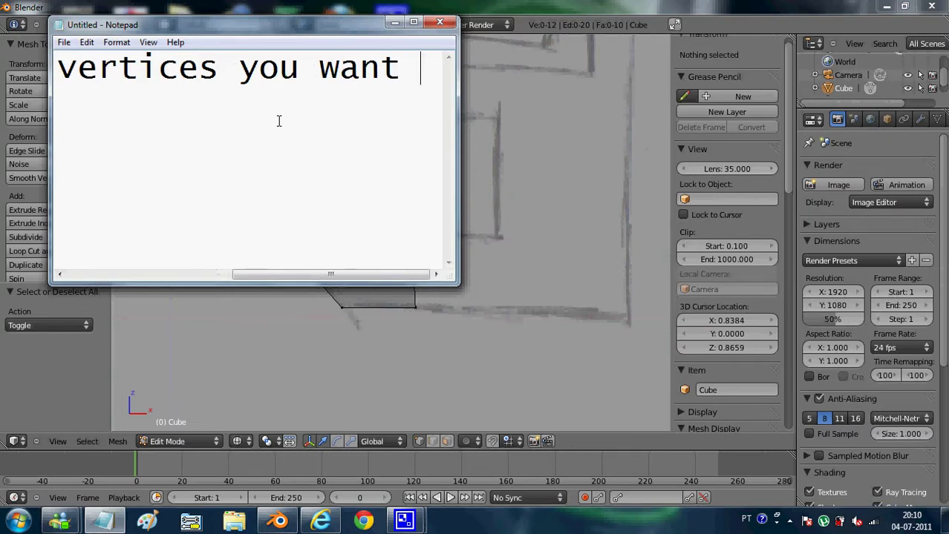
{"action": "type", "text": "to extrude"}
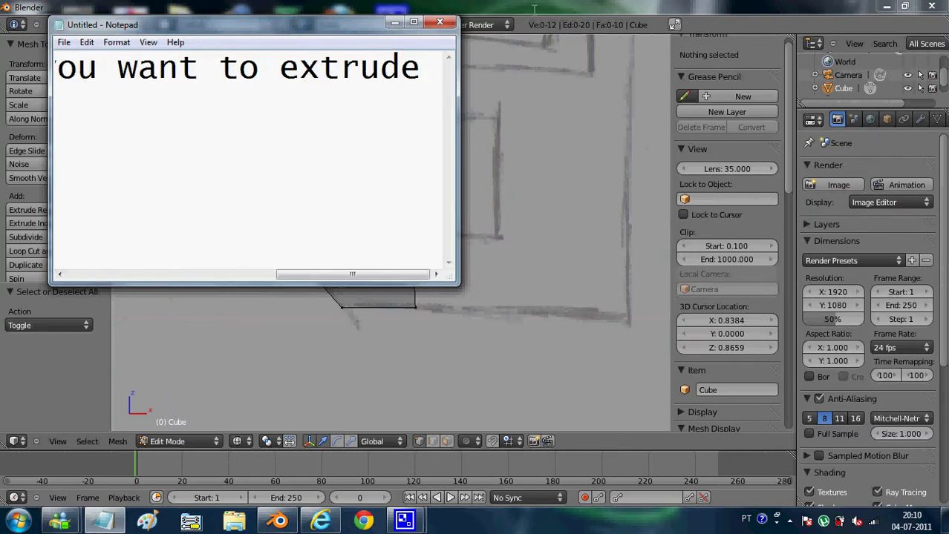
{"action": "type", "text": " and"}
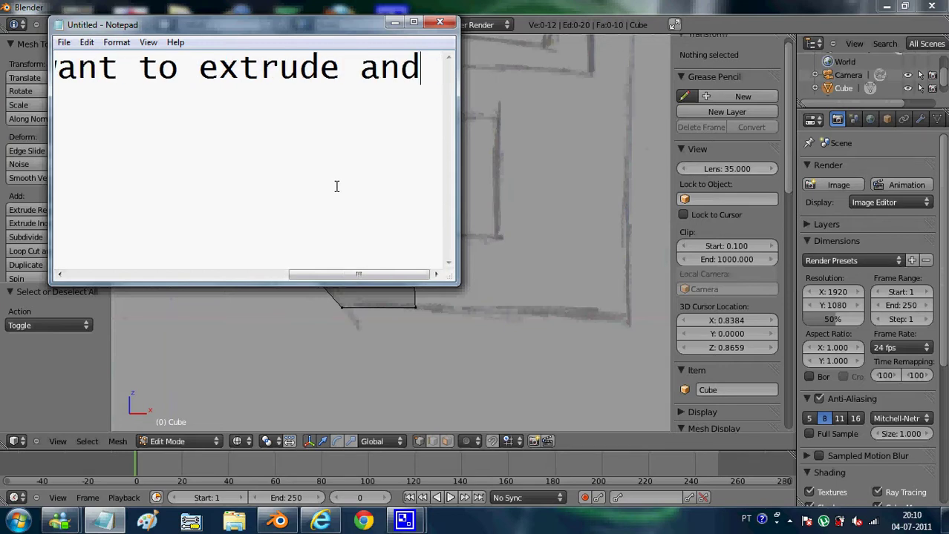
{"action": "type", "text": " then click "}
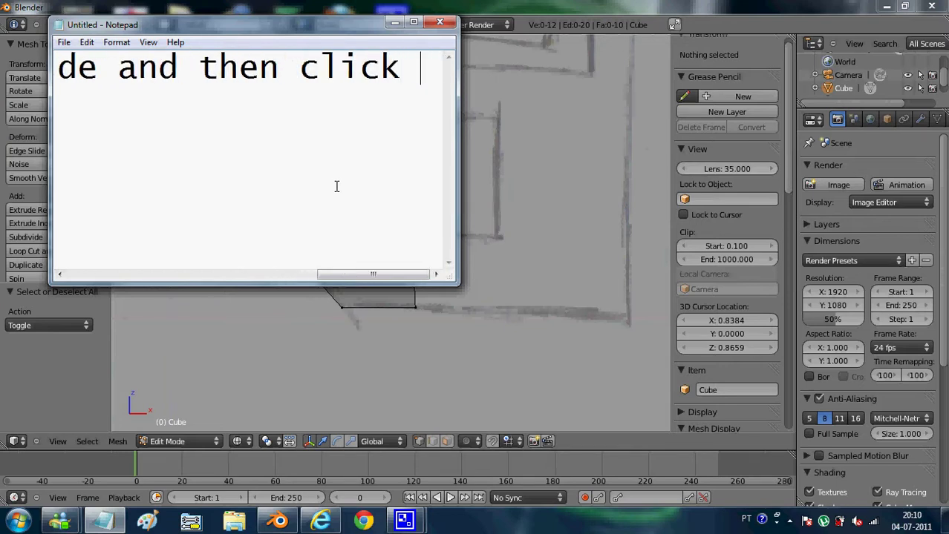
{"action": "type", "text": "e to"}
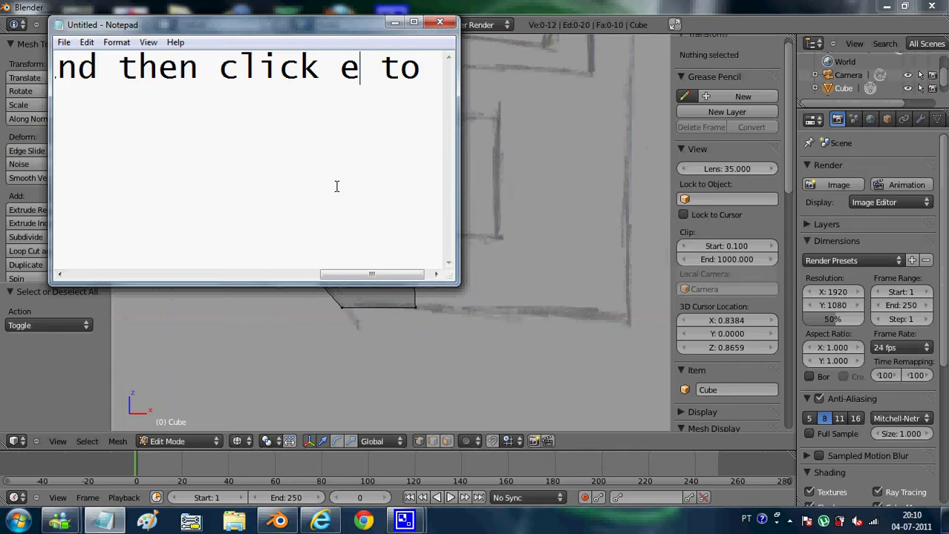
{"action": "key", "text": "BackSpace"}
{"action": "type", "text": "E"}
{"action": "key", "text": "Right"}
{"action": "type", "text": "extrud"}
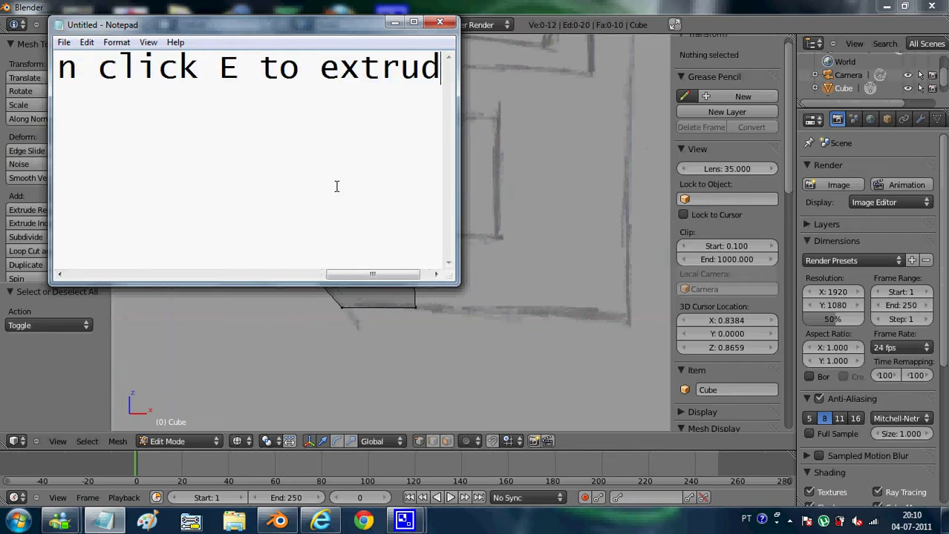
{"action": "type", "text": "e"}
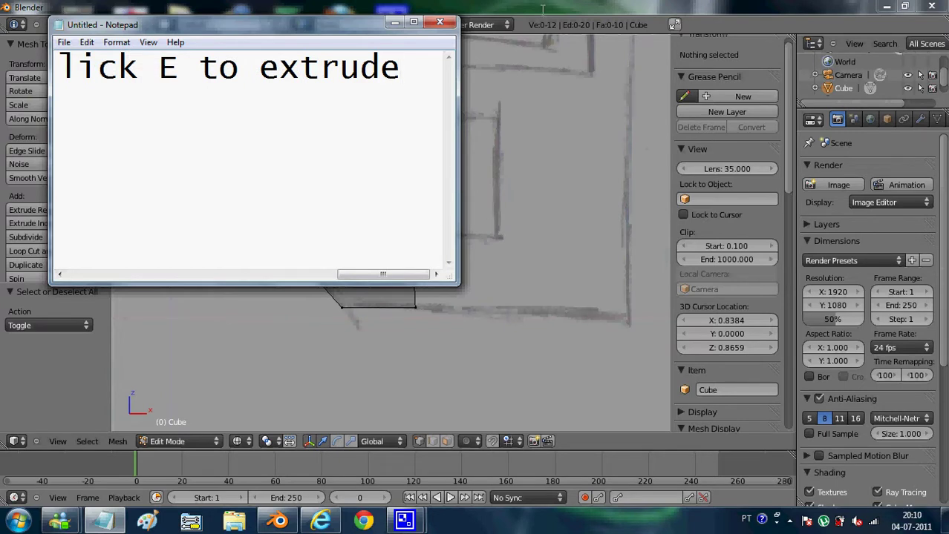
{"action": "key", "text": "alt+Tab"}
Extrude the two right-side vertices about 1.284 units along global X into a new section.
{"action": "key", "text": "a"}
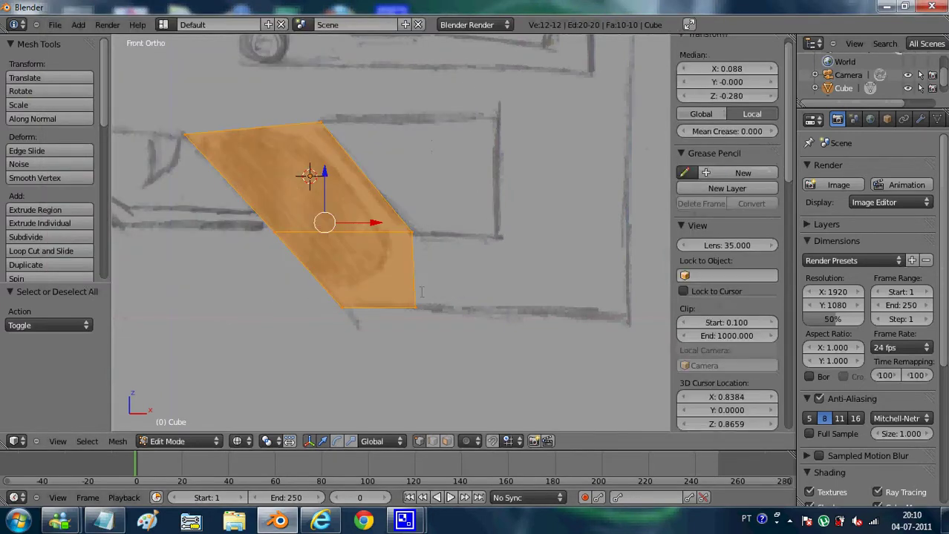
{"action": "key", "text": "a"}
{"action": "key", "text": "b"}
{"action": "left_click_drag", "start_coordinate": [437, 324], "coordinate": [403, 195]}
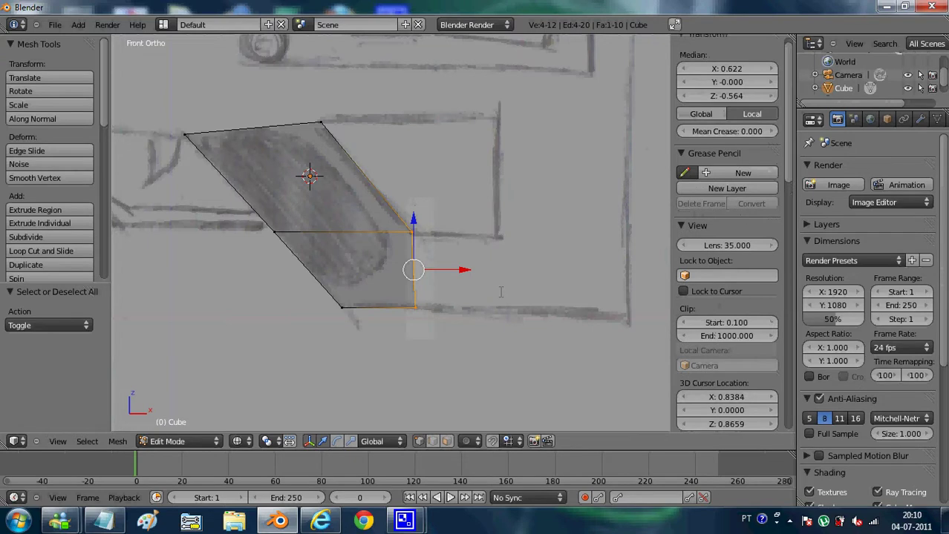
{"action": "key", "text": "e"}
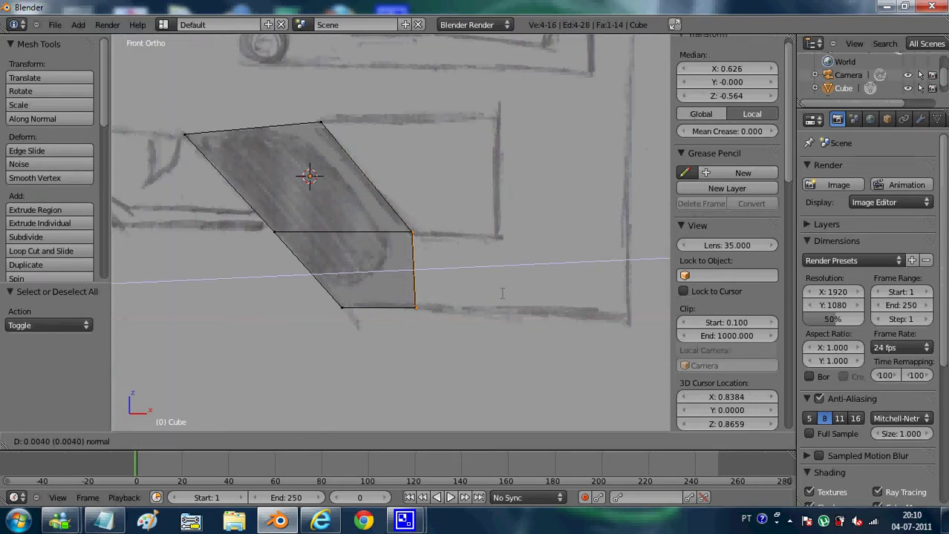
{"action": "key", "text": "x"}
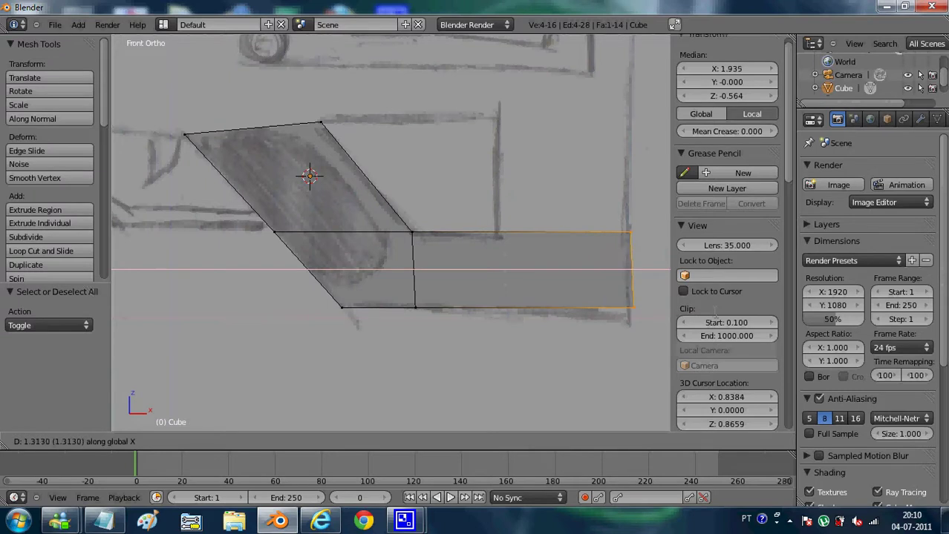
{"action": "left_click", "coordinate": [631, 271]}
Type the caption 'and to extrude in the axis you just click E and then you click the axis you want the extrution to go'.
{"action": "left_click", "coordinate": [104, 521]}
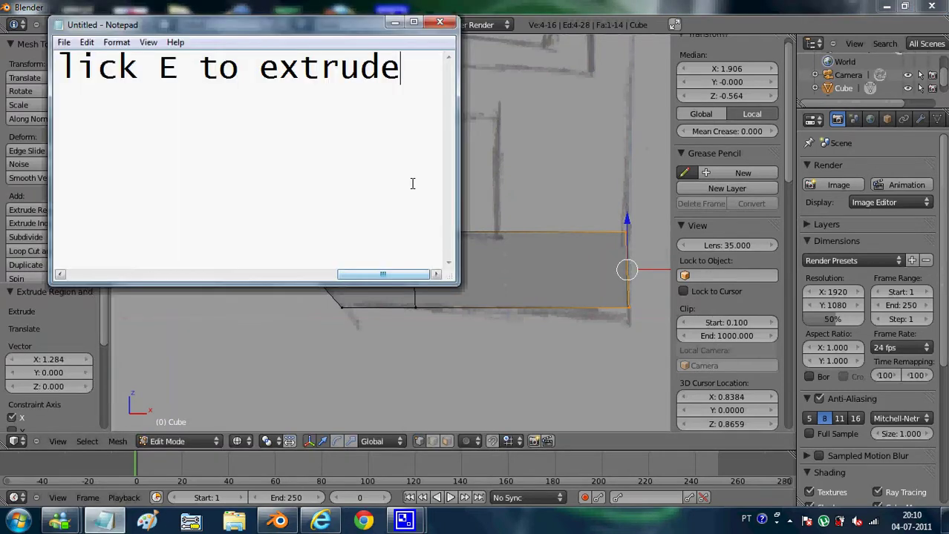
{"action": "key", "text": "shift+Right"}
{"action": "key", "text": "shift+Right"}
{"action": "key", "text": "shift+Right"}
{"action": "key", "text": "shift+Right"}
{"action": "key", "text": "shift+Right"}
{"action": "type", "text": "a"}
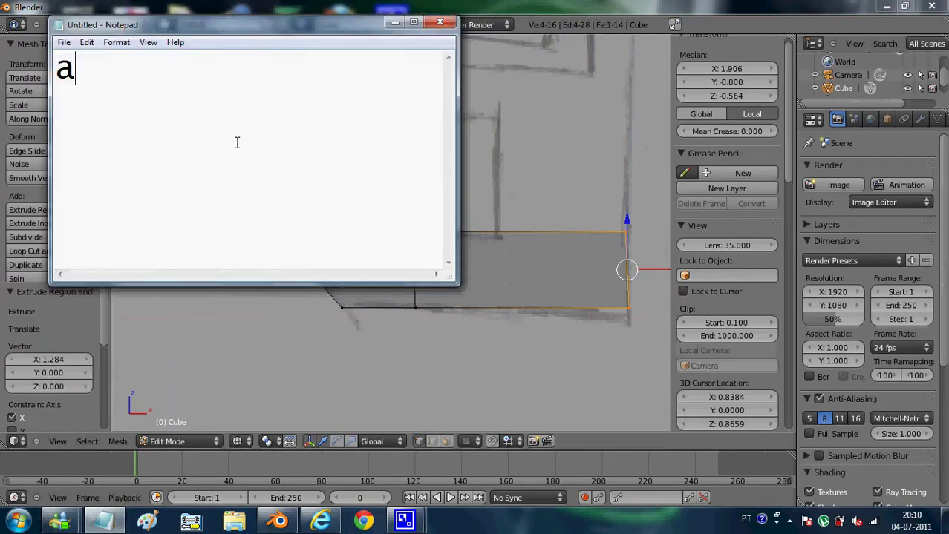
{"action": "type", "text": "nd to ex"}
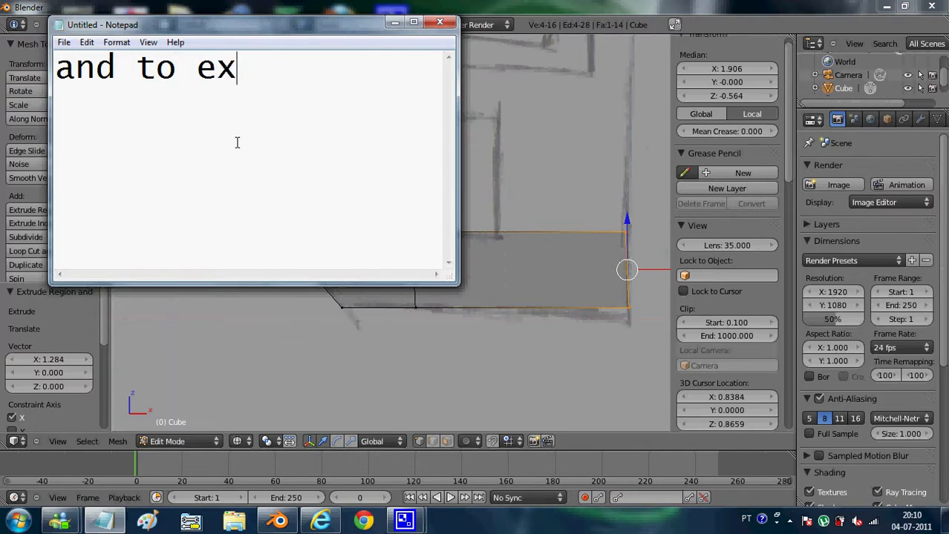
{"action": "type", "text": "rute"}
{"action": "key", "text": "BackSpace"}
{"action": "key", "text": "BackSpace"}
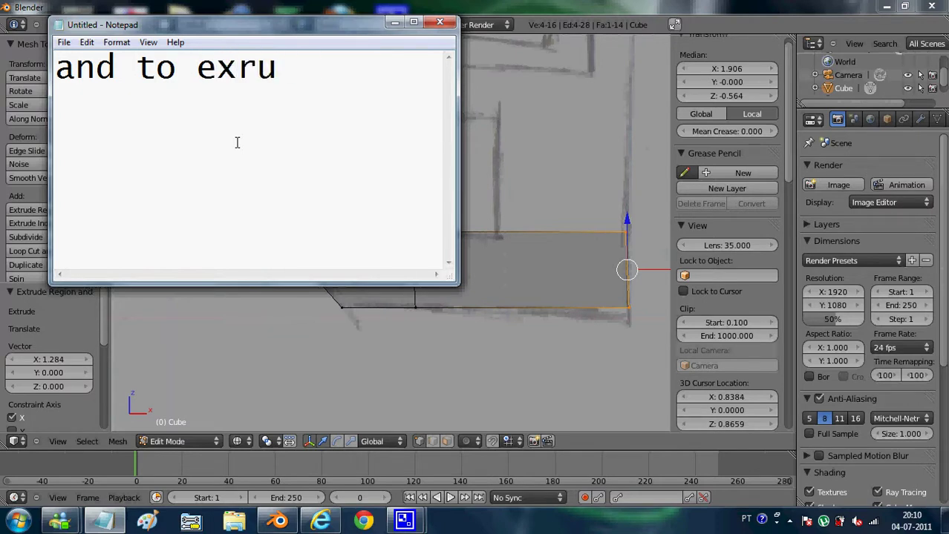
{"action": "type", "text": "de in the "}
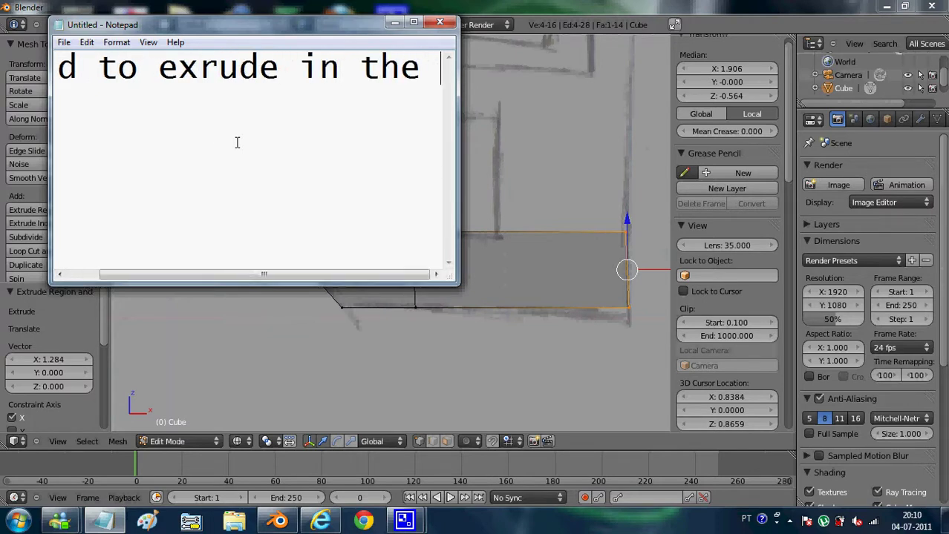
{"action": "type", "text": "axis"}
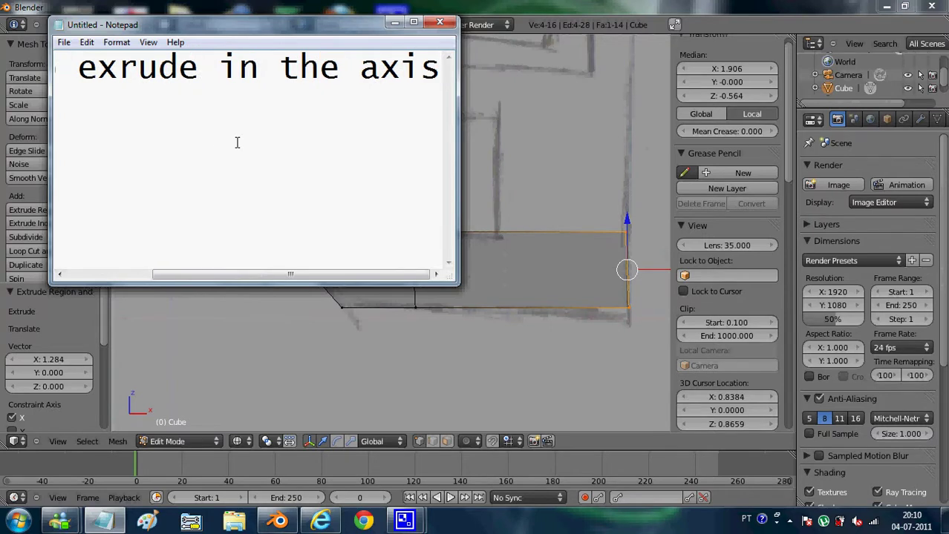
{"action": "type", "text": " you jus"}
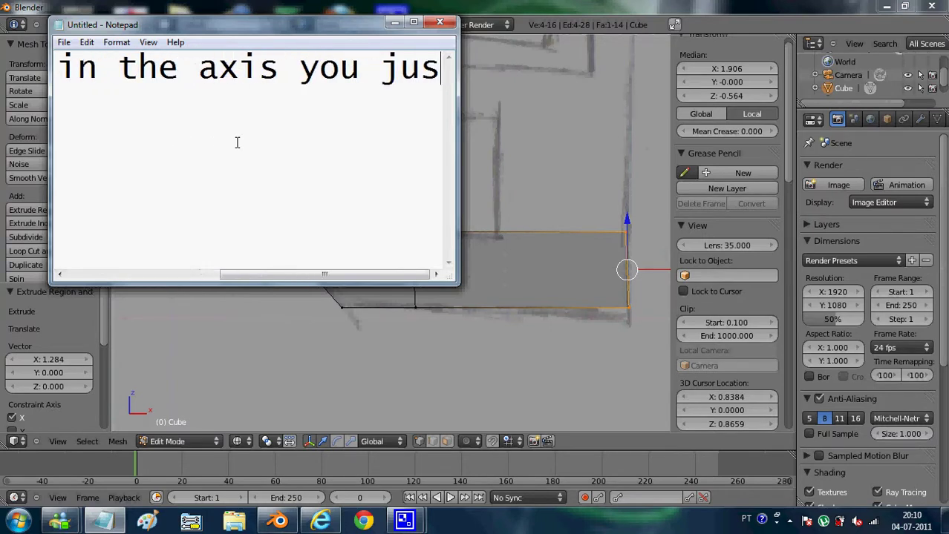
{"action": "type", "text": "t click"}
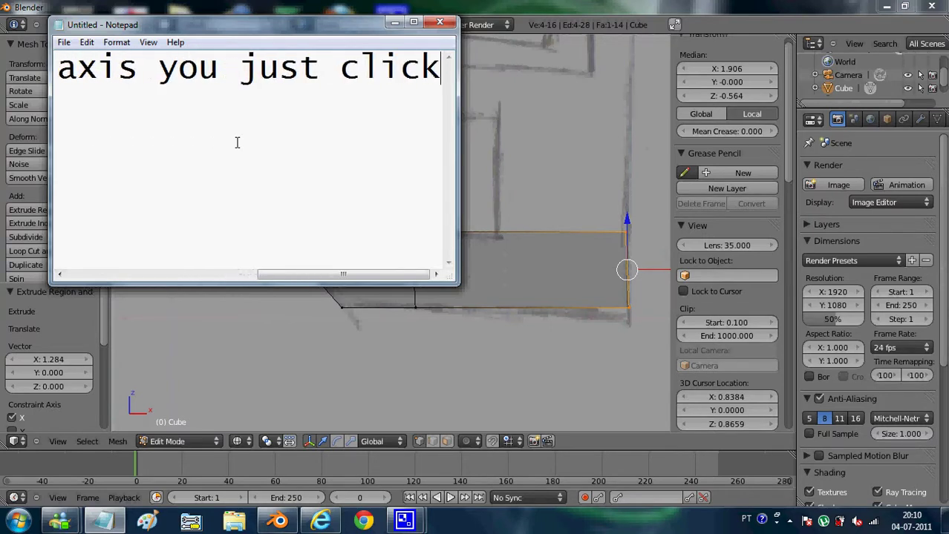
{"action": "type", "text": " e"}
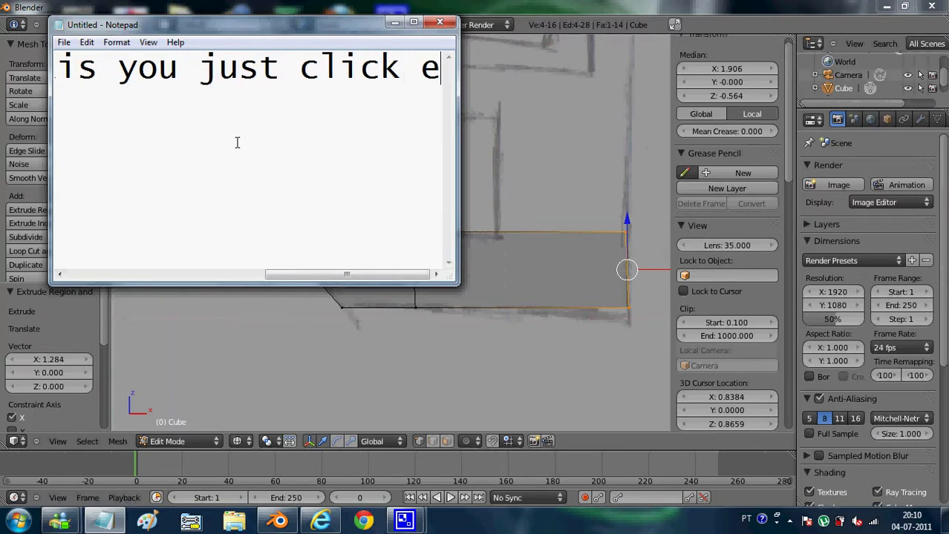
{"action": "type", "text": " a"}
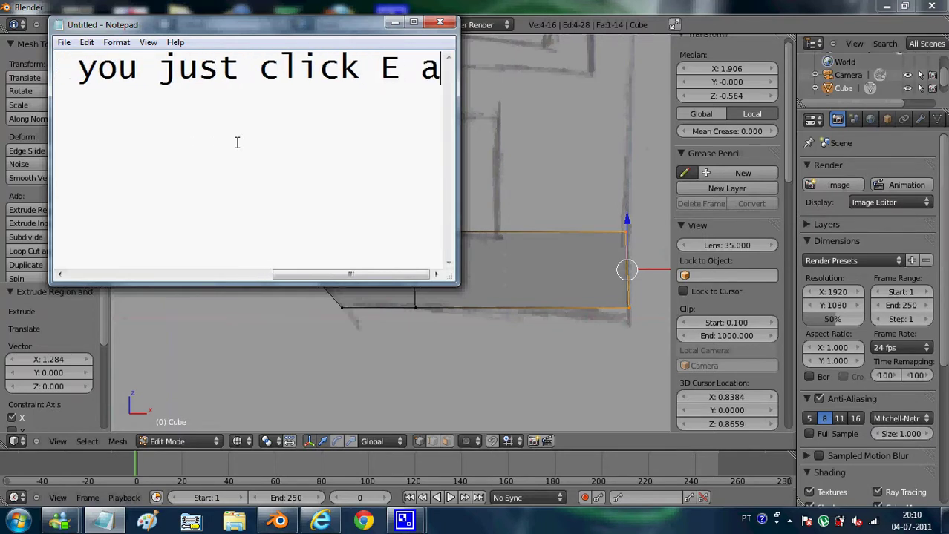
{"action": "type", "text": "dn"}
{"action": "type", "text": " t"}
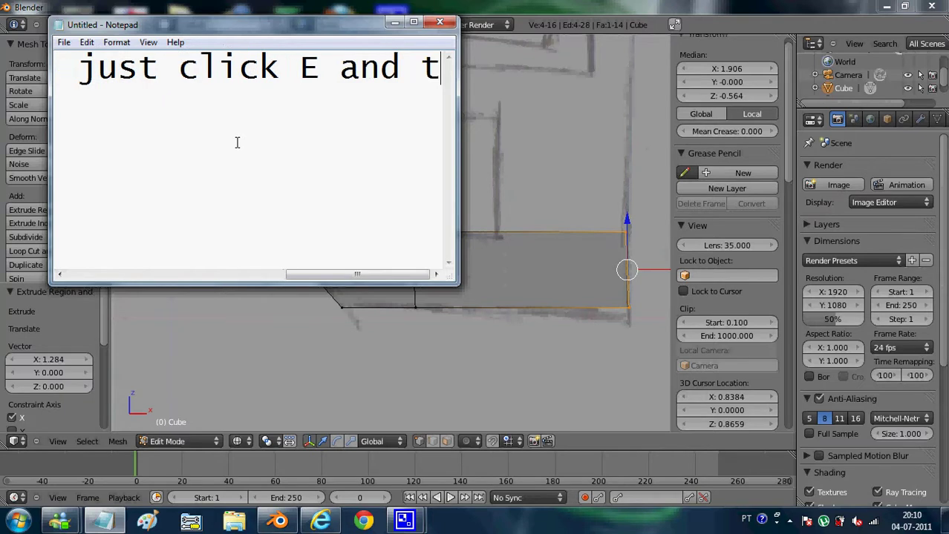
{"action": "type", "text": "hen you"}
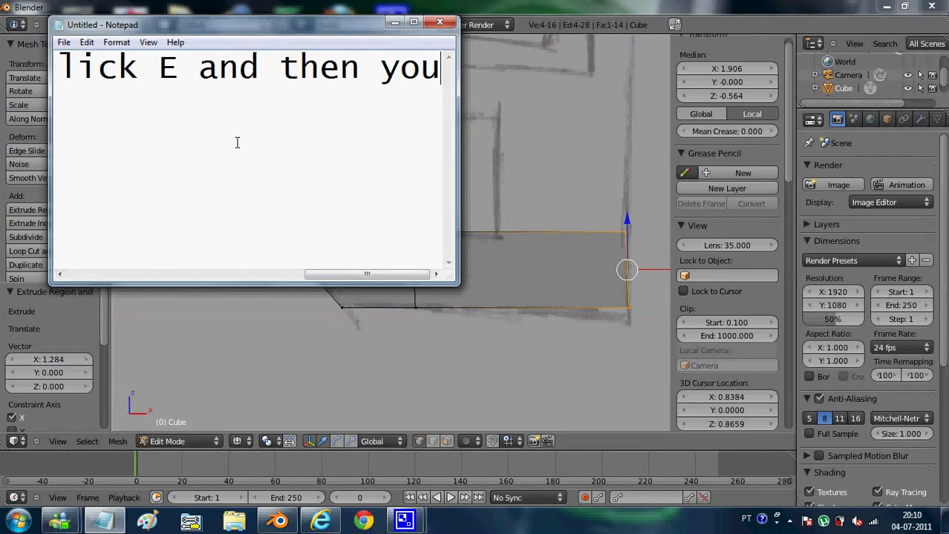
{"action": "type", "text": " click"}
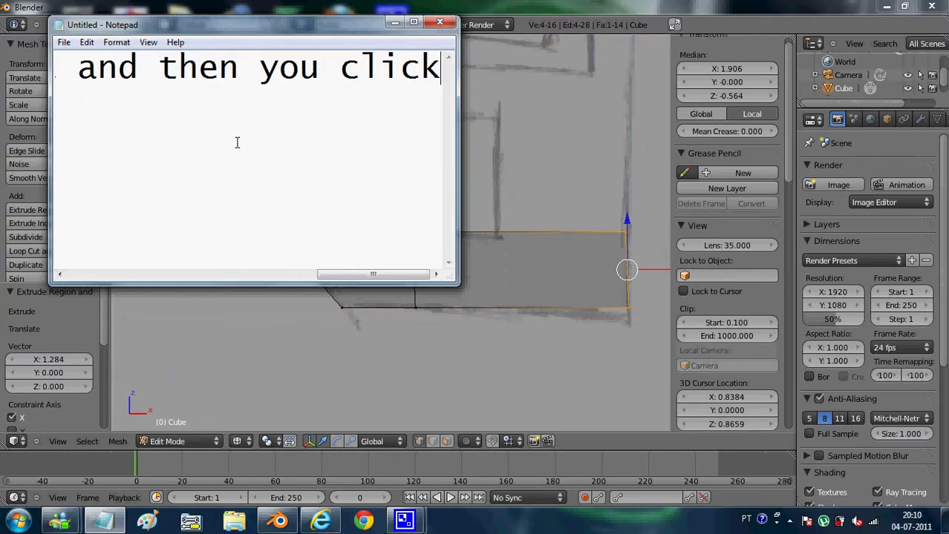
{"action": "type", "text": " the axis "}
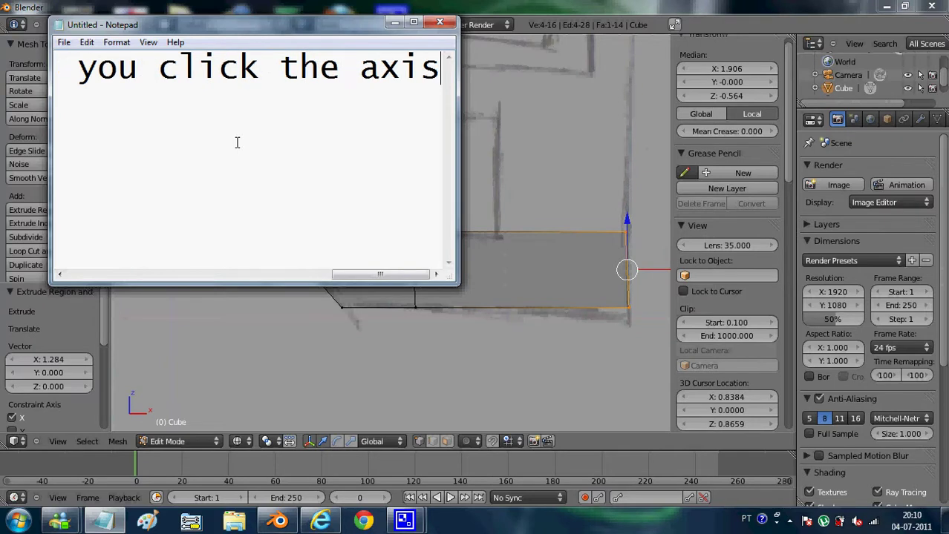
{"action": "type", "text": "you"}
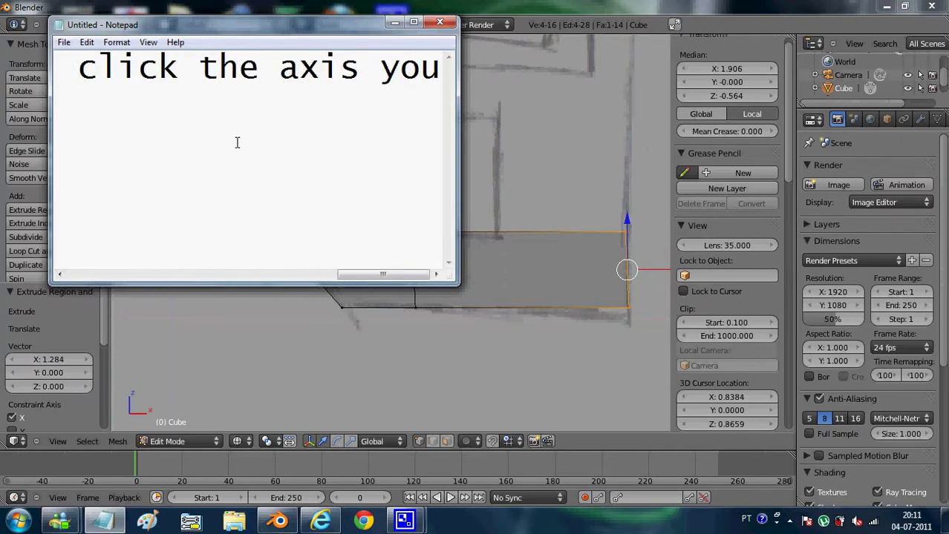
{"action": "type", "text": " watn"}
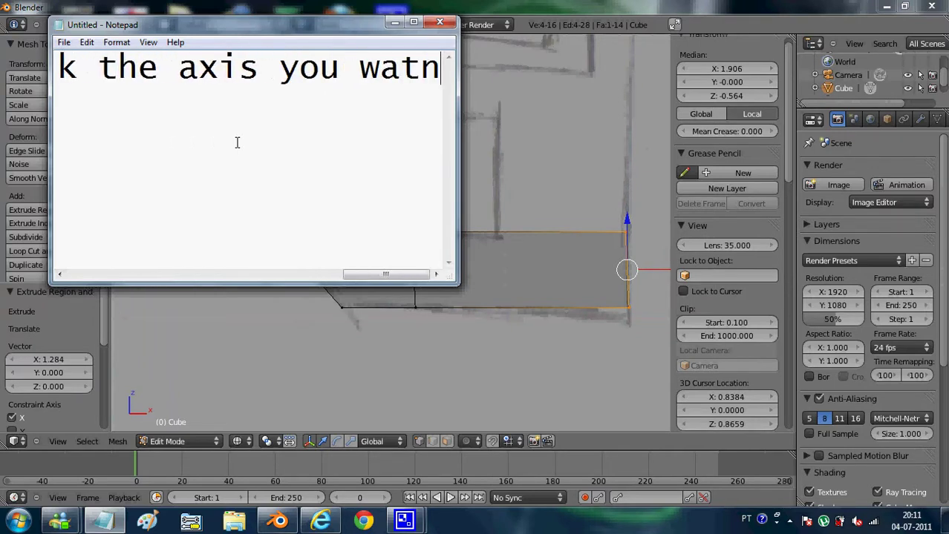
{"action": "key", "text": "BackSpace"}
{"action": "type", "text": "nt the"}
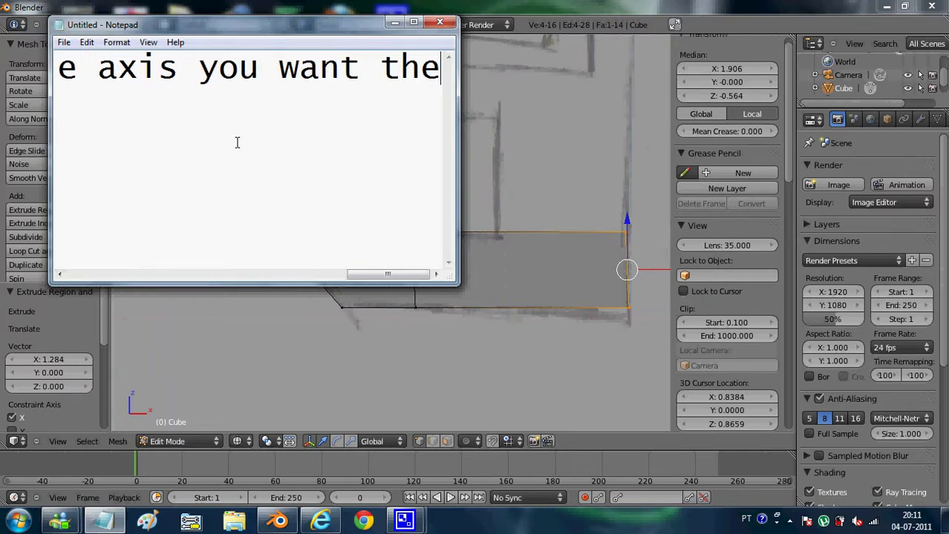
{"action": "type", "text": " extr"}
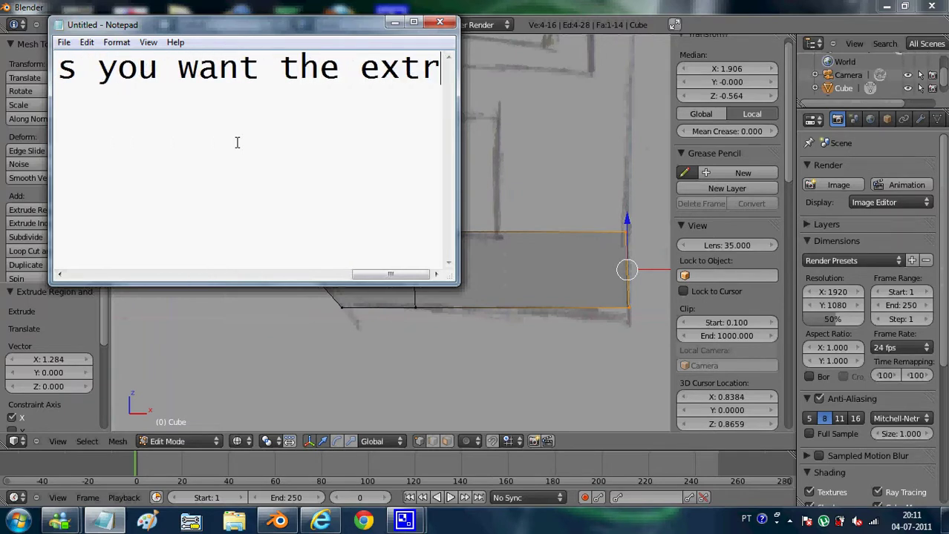
{"action": "type", "text": "u"}
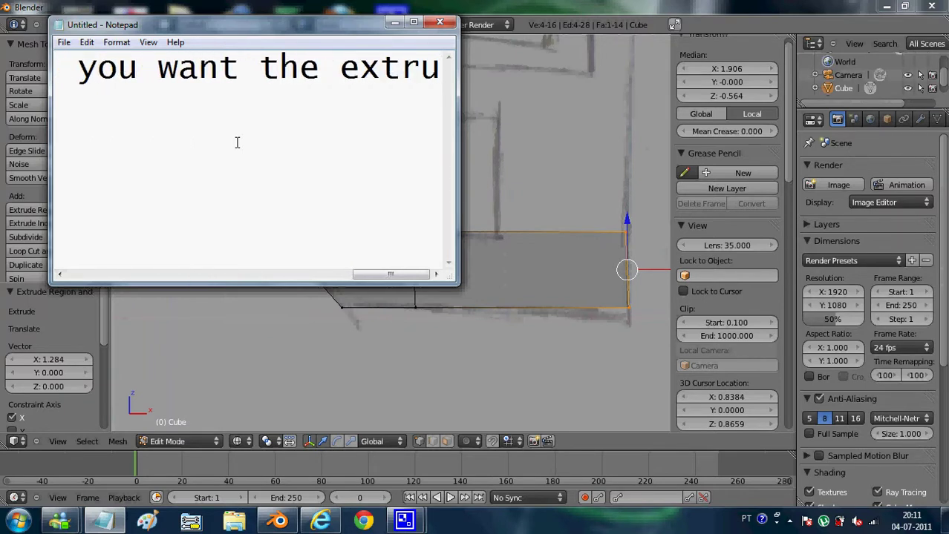
{"action": "type", "text": "tion"}
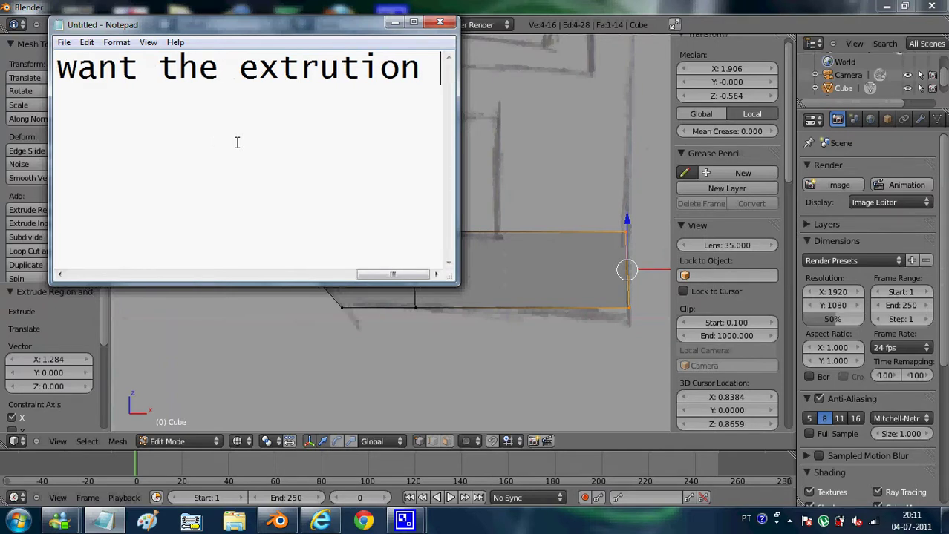
{"action": "type", "text": " to go"}
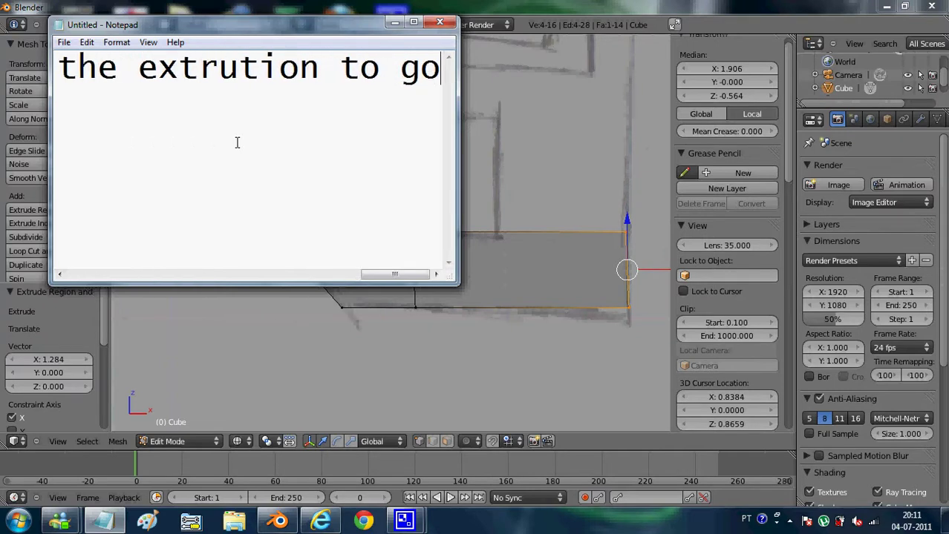
Add a loop cut through the lower body block.
{"action": "middle_click_drag", "start_coordinate": [307, 176], "coordinate": [226, 186], "text": "shift"}
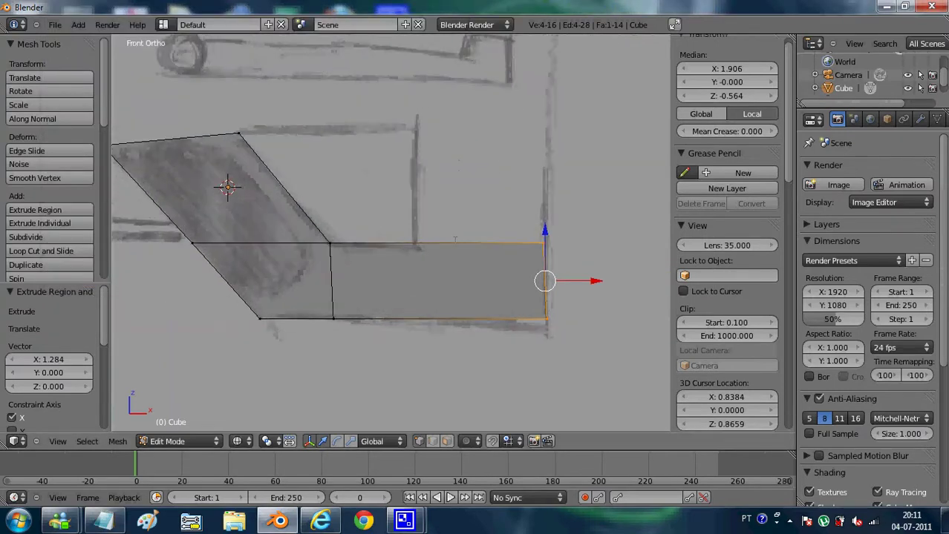
{"action": "key", "text": "a"}
{"action": "key", "text": "ctrl+r"}
{"action": "left_click", "coordinate": [438, 282]}
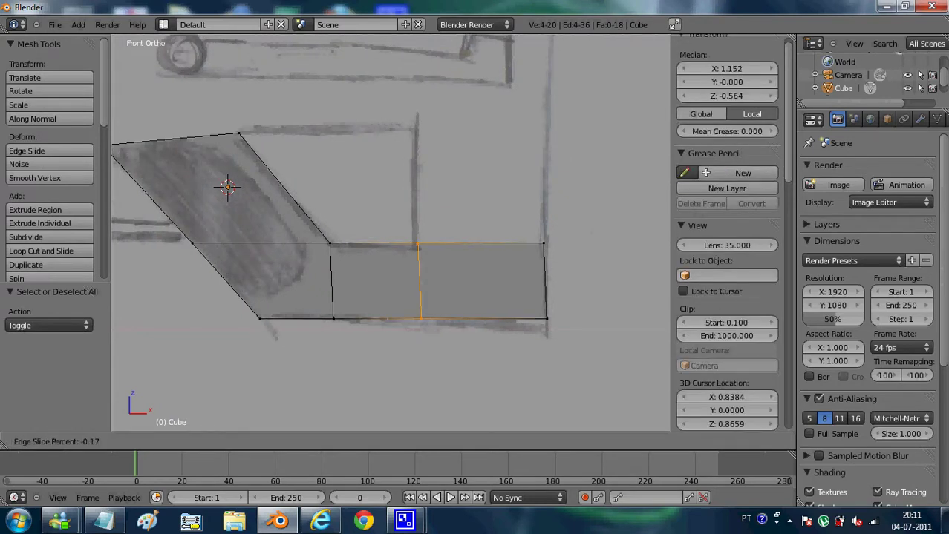
{"action": "left_click", "coordinate": [516, 238]}
Extrude the selected edge upward along Z into a new face.
{"action": "key", "text": "a"}
{"action": "middle_click_drag", "start_coordinate": [491, 187], "coordinate": [466, 315], "text": "shift"}
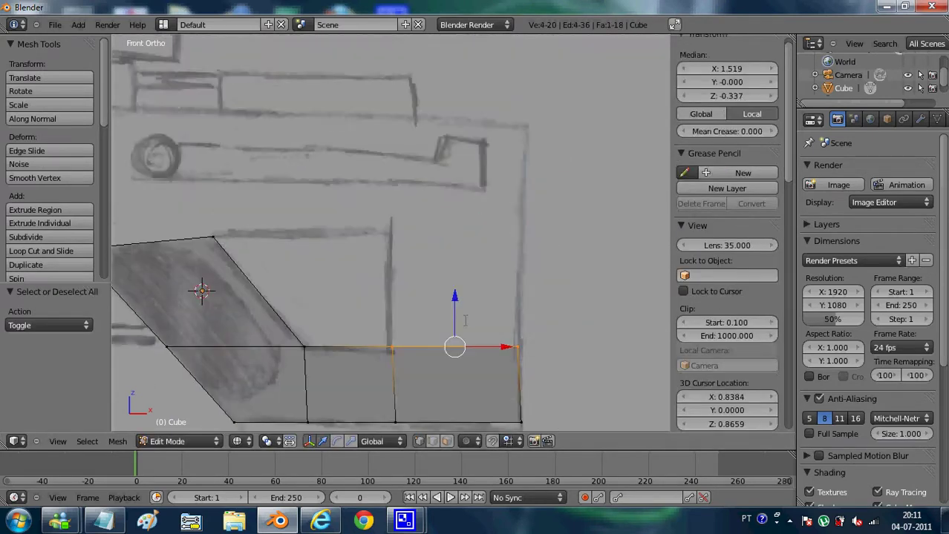
{"action": "key", "text": "e"}
{"action": "key", "text": "z"}
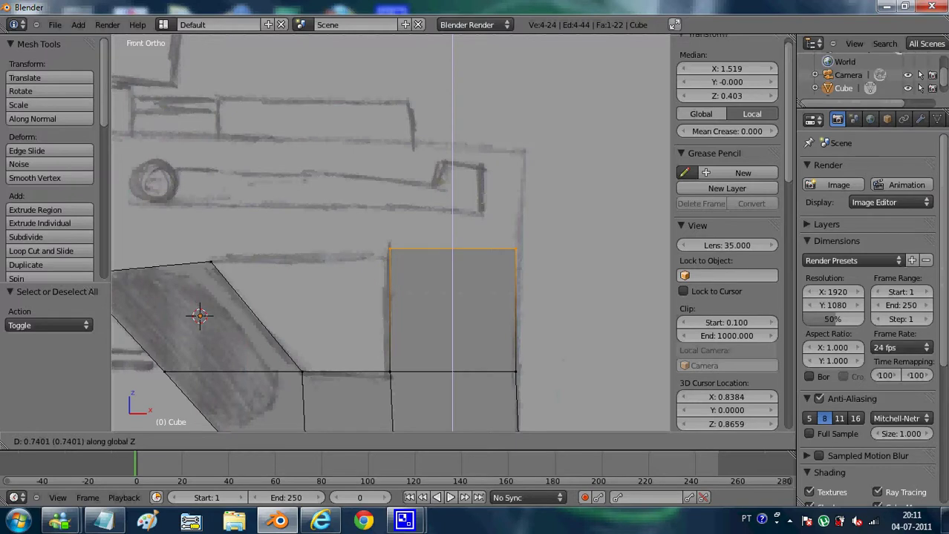
{"action": "left_click", "coordinate": [509, 108]}
Split the new face with a centred loop cut and move its top-right vertex to slant the edge.
{"action": "key", "text": "ctrl+r"}
{"action": "left_click", "coordinate": [519, 201]}
{"action": "right_click", "coordinate": [533, 199]}
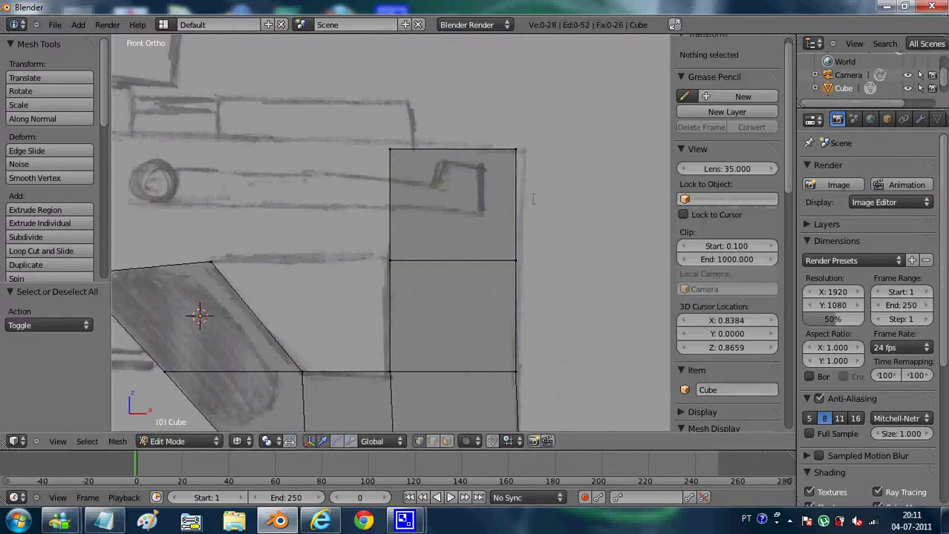
{"action": "left_click_drag", "start_coordinate": [544, 175], "coordinate": [492, 115]}
{"action": "key", "text": "g"}
{"action": "scroll", "coordinate": [390, 234], "scroll_direction": "down", "scroll_amount": 1}
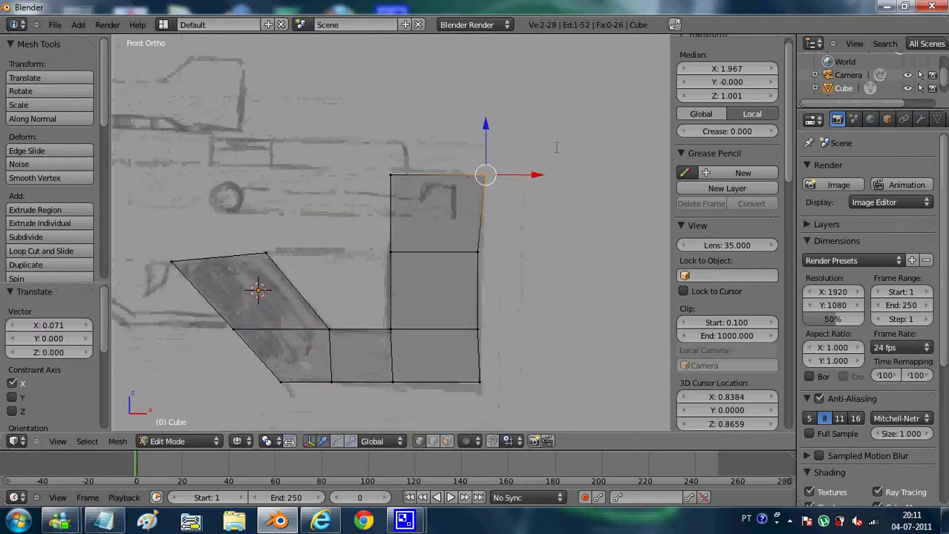
{"action": "key", "text": "a"}
Extrude the upper-left edge about 1.077 units leftward along X above the grip.
{"action": "middle_click_drag", "start_coordinate": [451, 265], "coordinate": [572, 198], "text": "shift"}
{"action": "scroll", "coordinate": [572, 198], "scroll_direction": "up", "scroll_amount": 2}
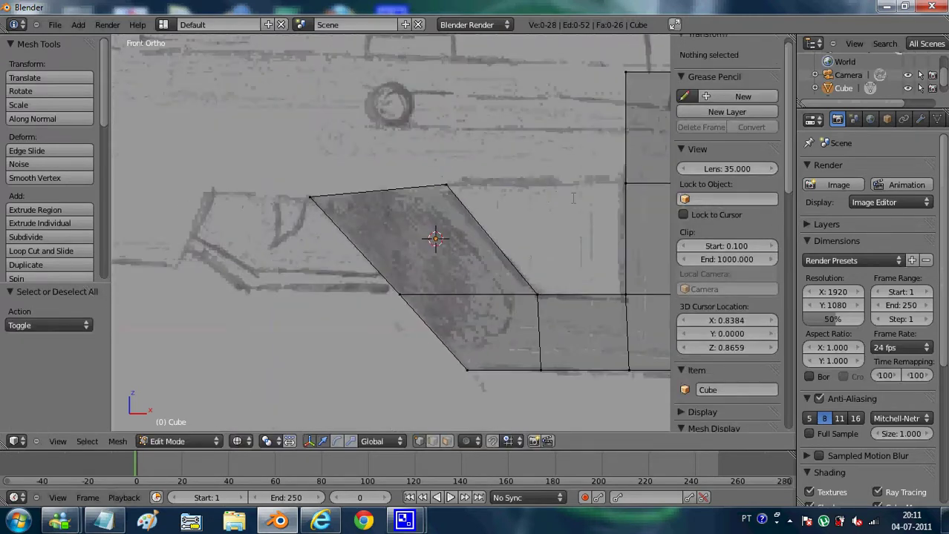
{"action": "scroll", "coordinate": [647, 179], "scroll_direction": "down", "scroll_amount": 2}
{"action": "right_click", "coordinate": [557, 159]}
{"action": "key", "text": "e"}
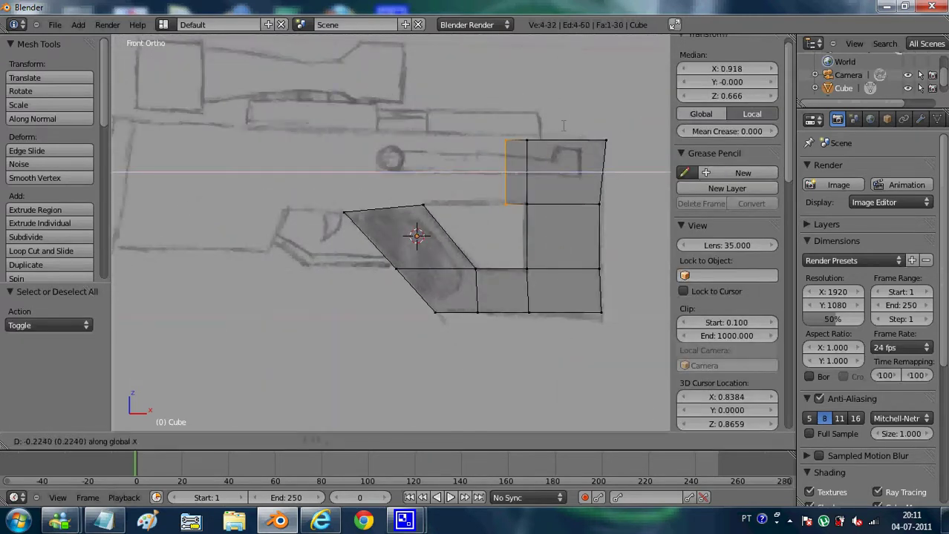
{"action": "left_click", "coordinate": [488, 119]}
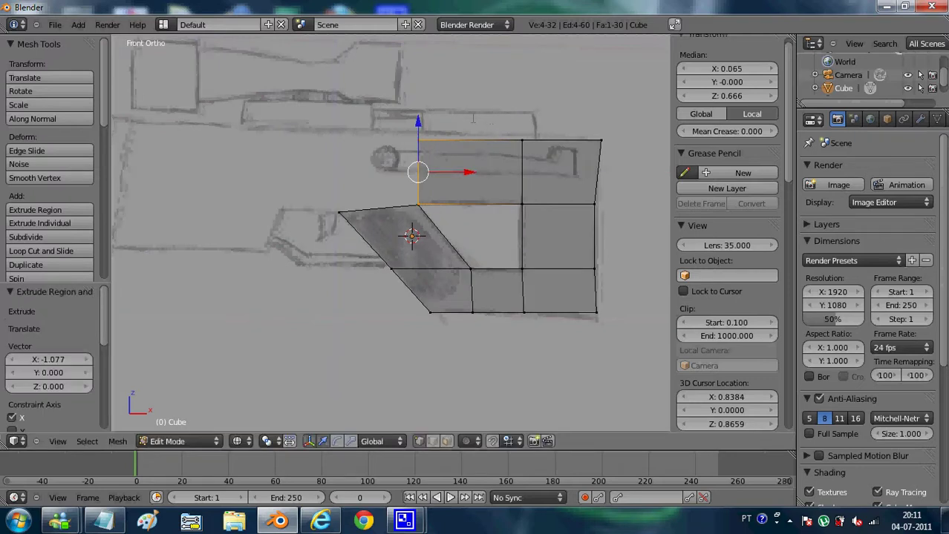
{"action": "mouse_move", "coordinate": [488, 118]}
{"action": "middle_mouse_down"}
{"action": "mouse_move", "coordinate": [422, 202]}
{"action": "mouse_move", "coordinate": [444, 226]}
{"action": "mouse_move", "coordinate": [399, 225]}
{"action": "middle_mouse_up"}
{"action": "scroll", "coordinate": [421, 202], "scroll_direction": "up", "scroll_amount": 3}
{"action": "scroll", "coordinate": [451, 227], "scroll_direction": "down", "scroll_amount": 4}
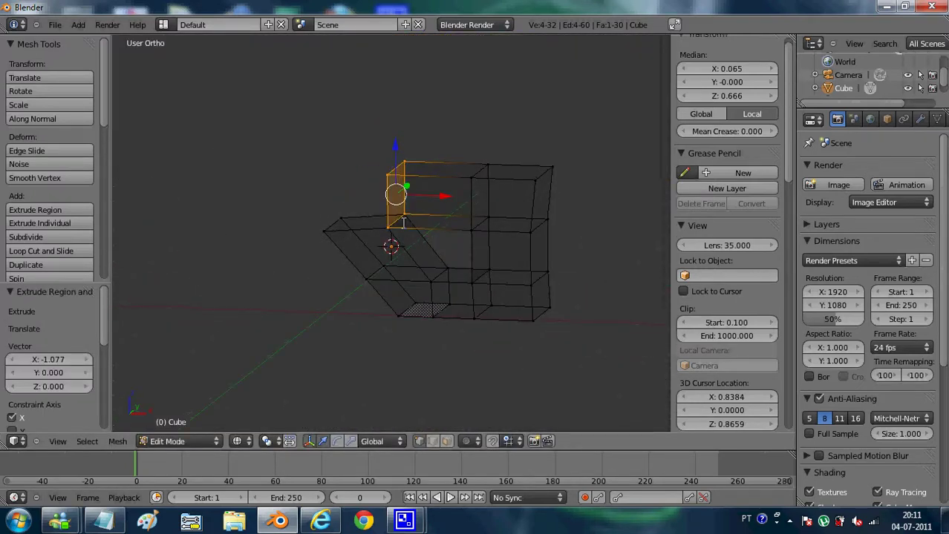
In side view, scale the whole mesh to 0.448 along Y to make it thinner.
{"action": "key", "text": "KP_3"}
{"action": "key", "text": "a"}
{"action": "key", "text": "a"}
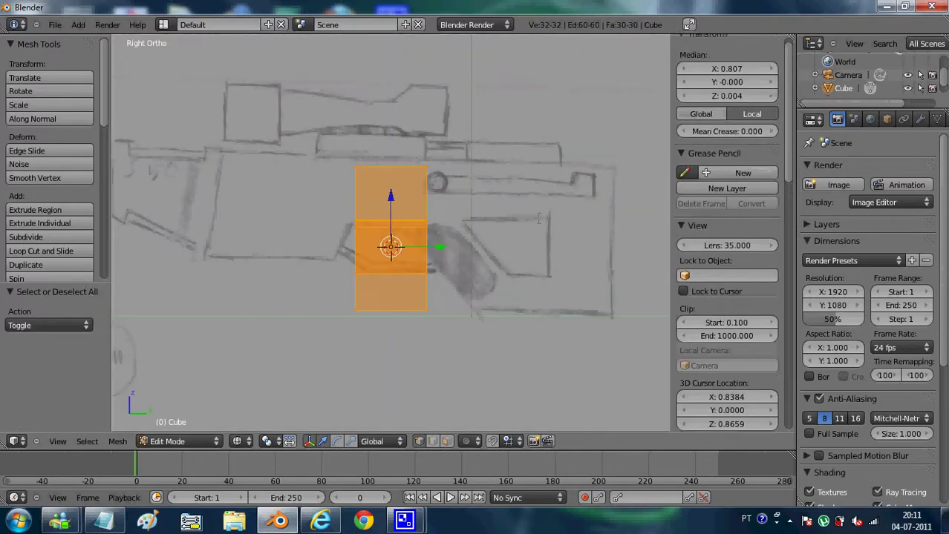
{"action": "key", "text": "s"}
{"action": "left_click", "coordinate": [461, 226]}
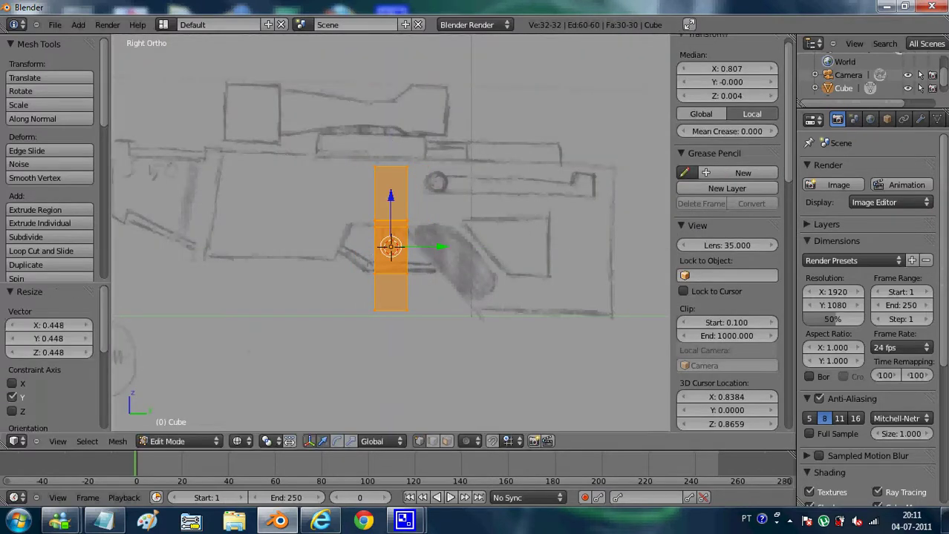
{"action": "middle_click_drag", "start_coordinate": [460, 226], "coordinate": [470, 256]}
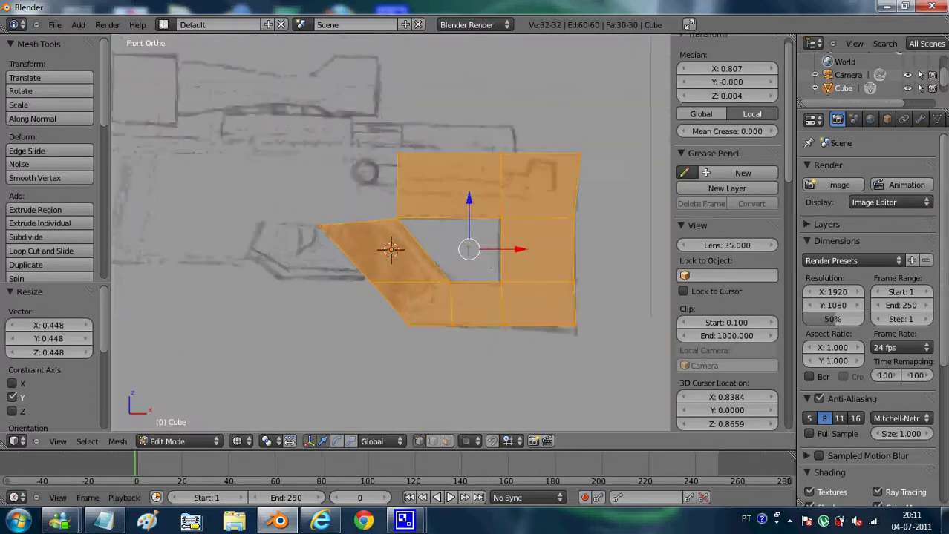
{"action": "scroll", "coordinate": [472, 194], "scroll_direction": "up", "scroll_amount": 8}
Merge the stray overlapping corner vertices into a single vertex.
{"action": "key", "text": "a"}
{"action": "right_click", "coordinate": [471, 207]}
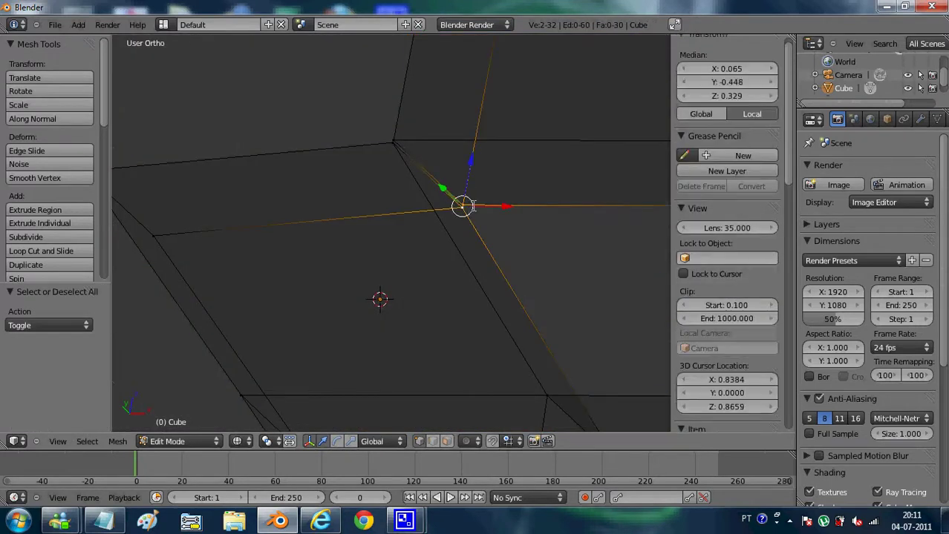
{"action": "key", "text": "w"}
{"action": "left_click", "coordinate": [472, 208]}
{"action": "key", "text": "a"}
{"action": "right_click", "coordinate": [395, 132]}
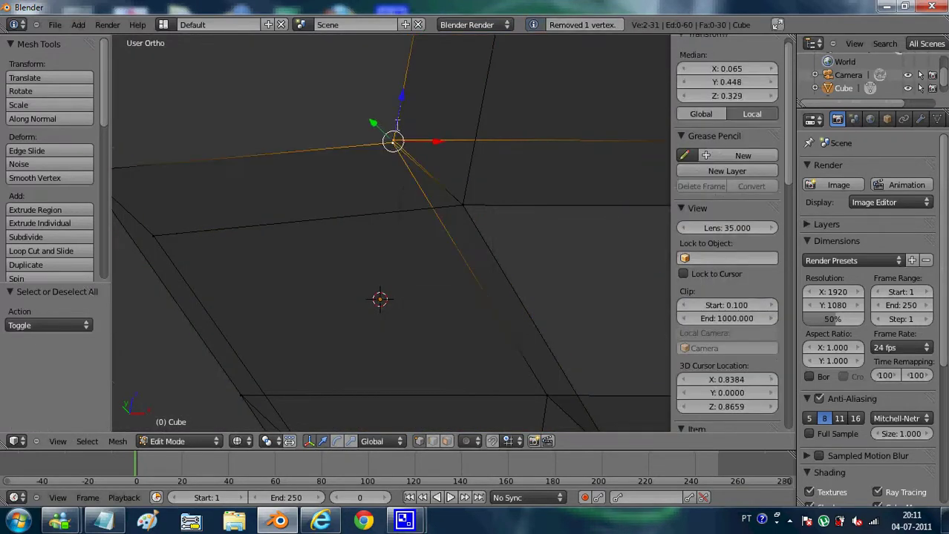
{"action": "key", "text": "alt+m"}
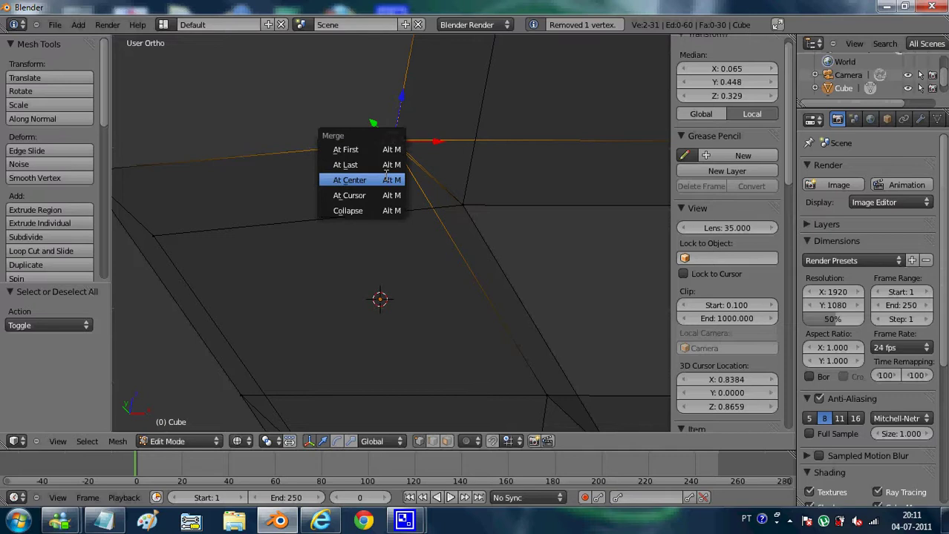